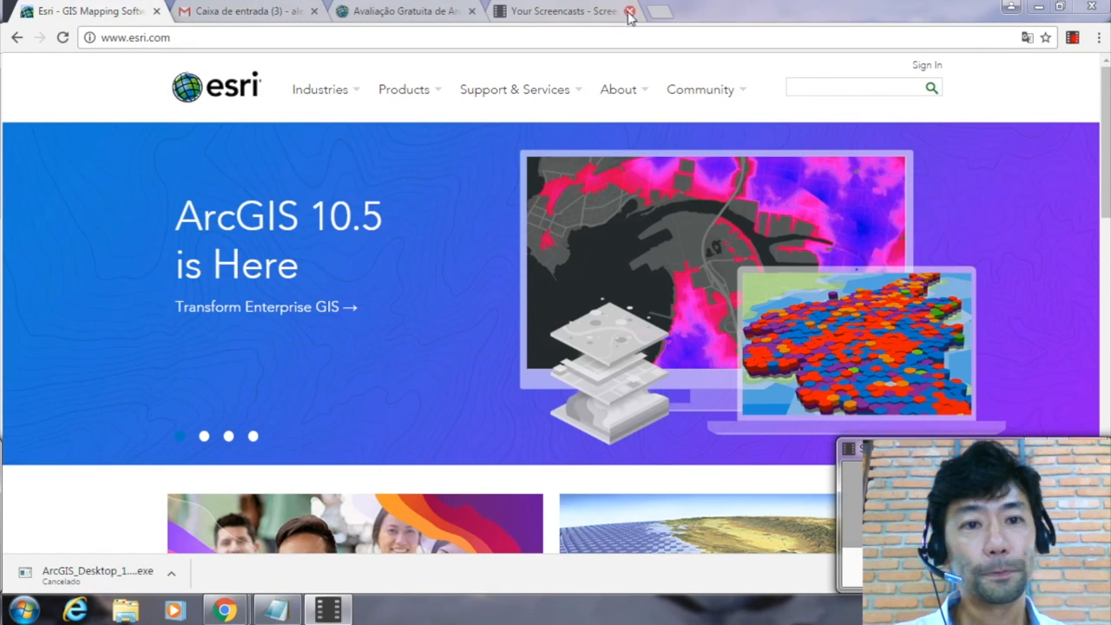
left_click(183, 36)
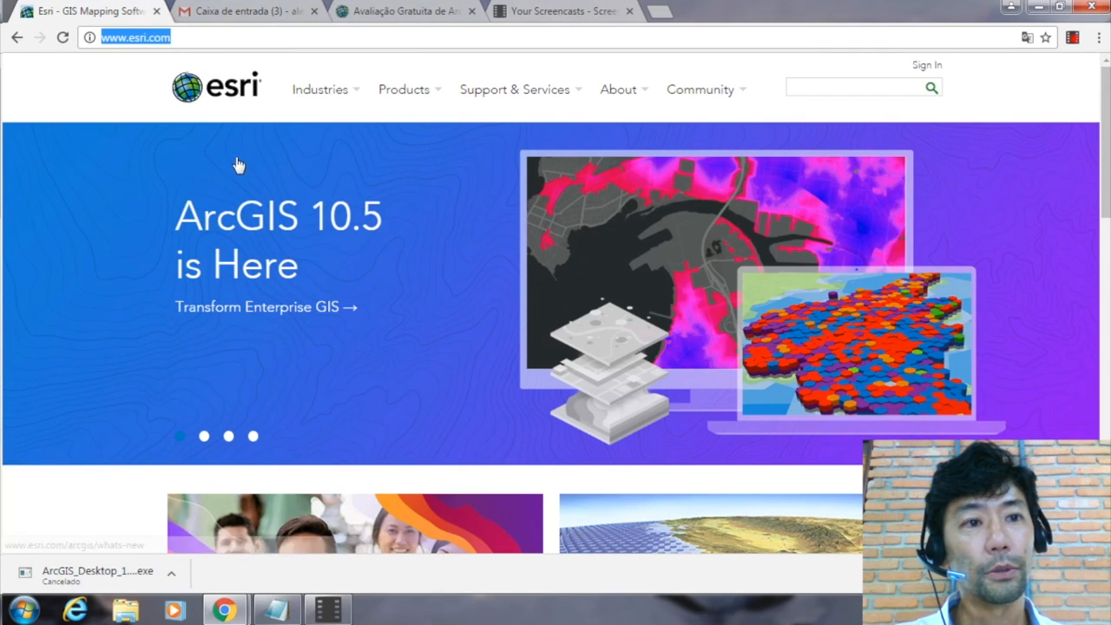
left_click(178, 36)
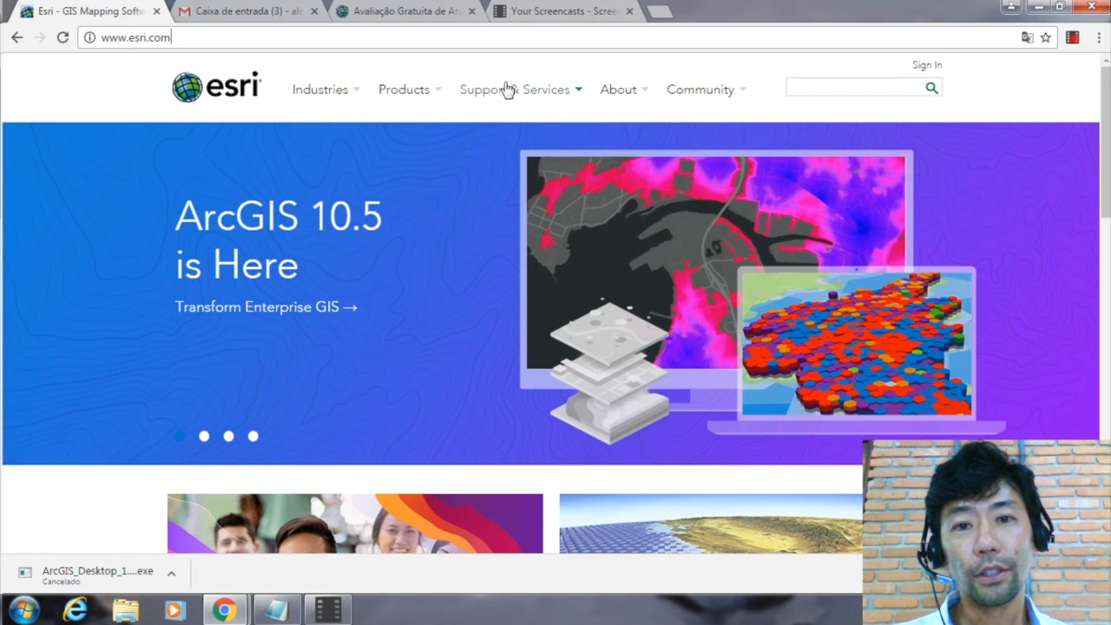
left_click(436, 96)
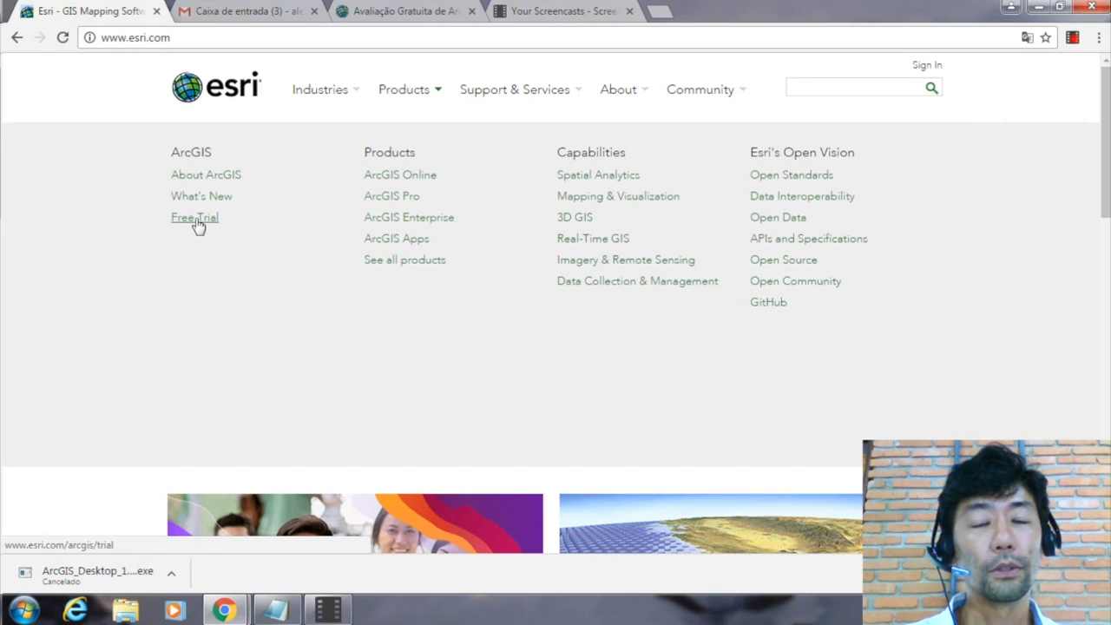
left_click(196, 221)
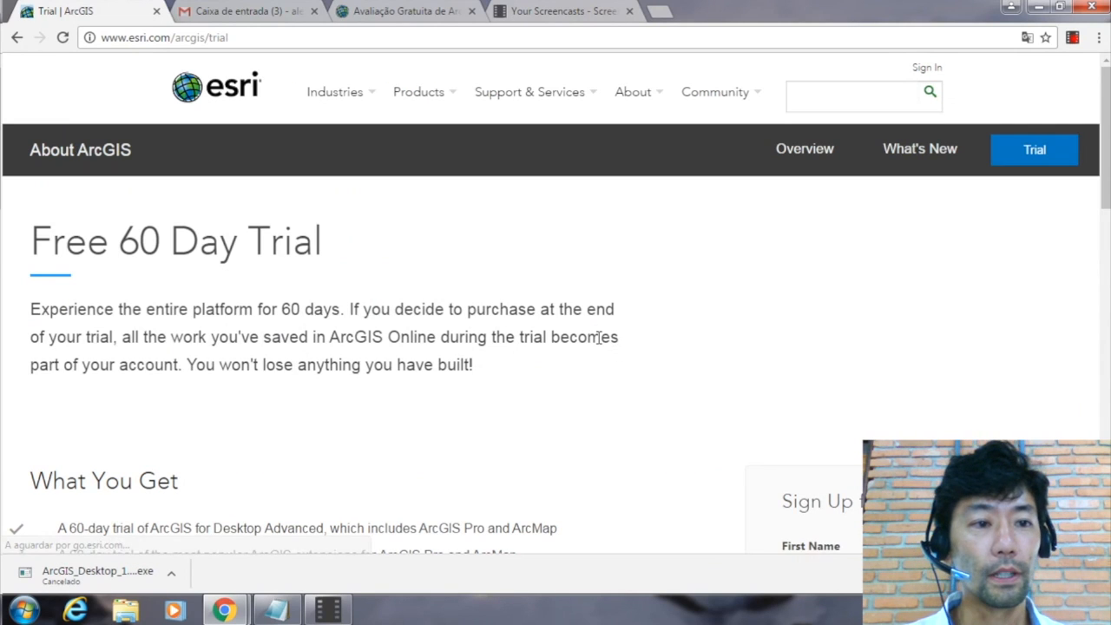
Enter the first name and last name in the ArcGIS trial sign-up form, then move on to the e-mail fields.
scroll(302, 319, "down", 2)
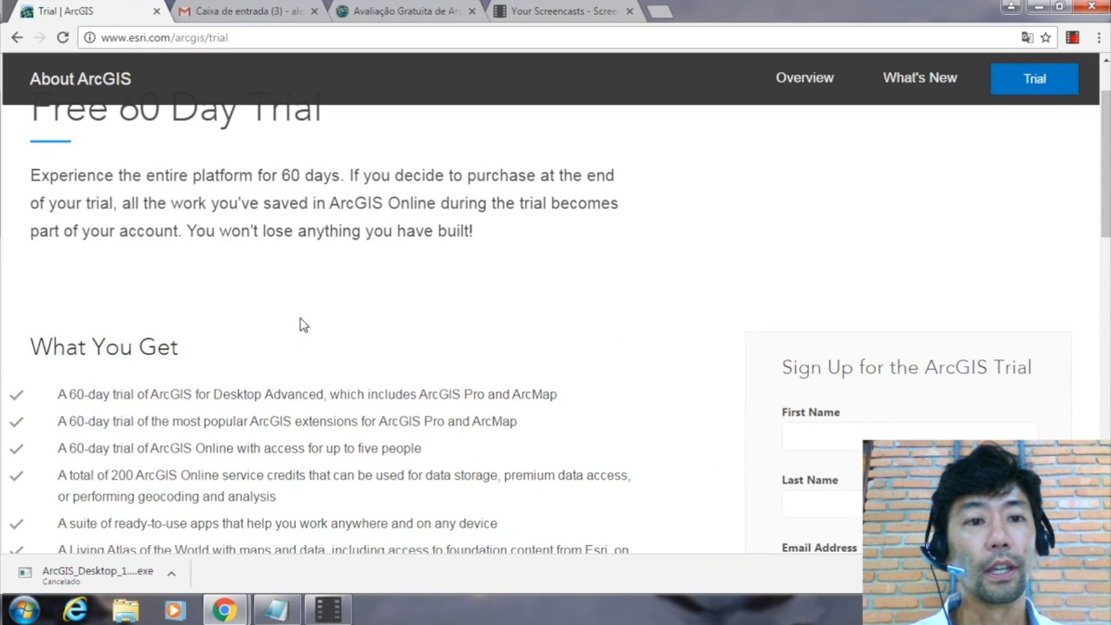
scroll(302, 321, "down", 1)
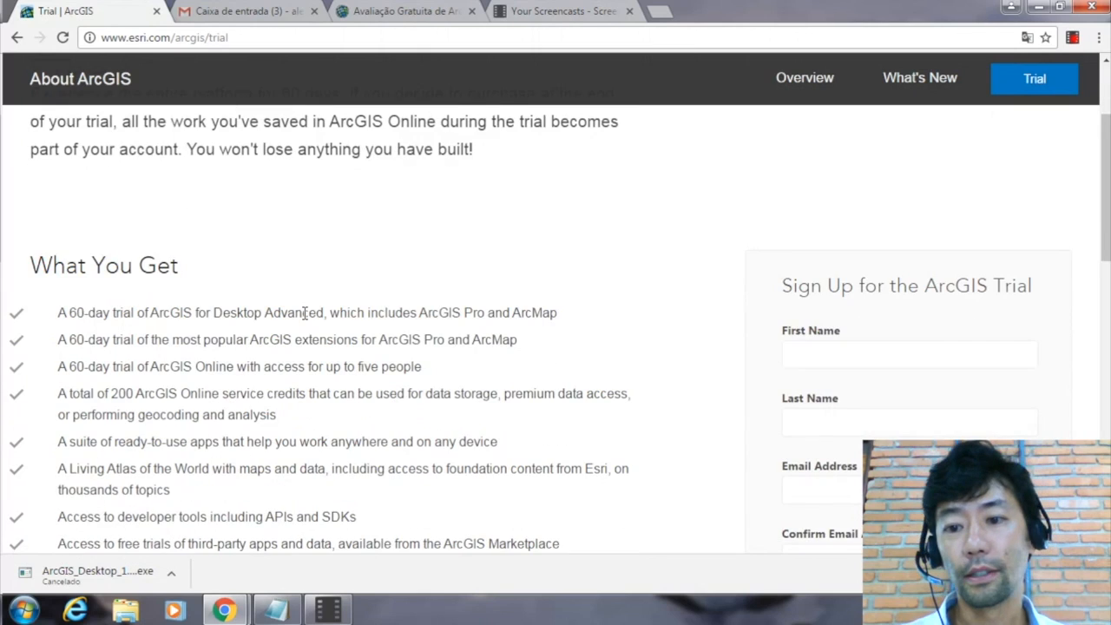
scroll(303, 314, "down", 1)
left_click(922, 271)
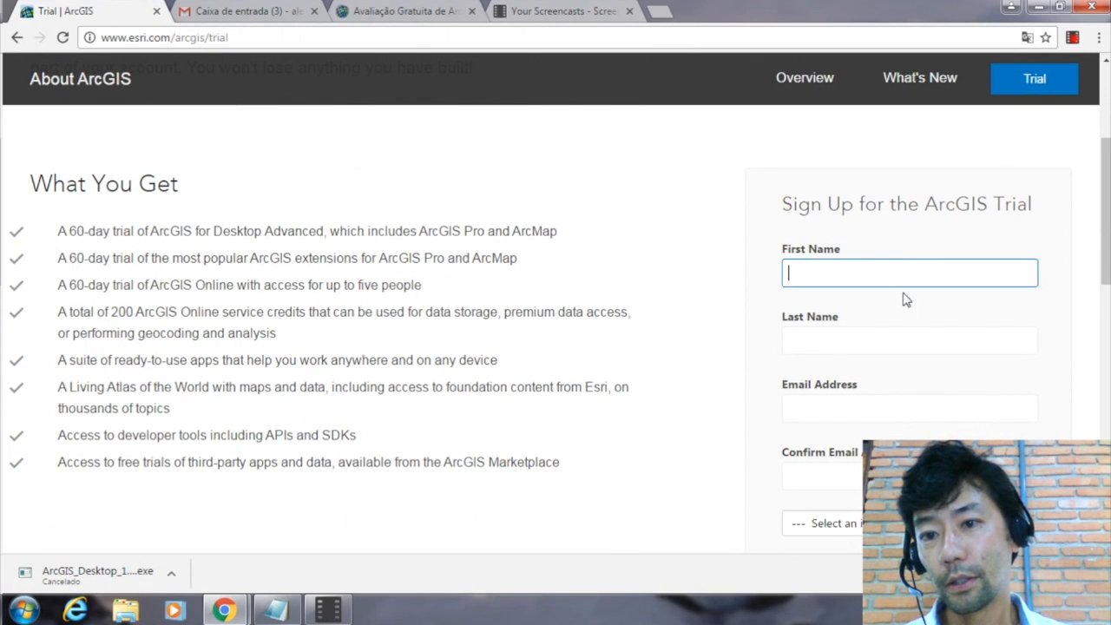
scroll(955, 385, "down", 1)
scroll(972, 324, "up", 1)
scroll(972, 327, "down", 1)
type("Alex")
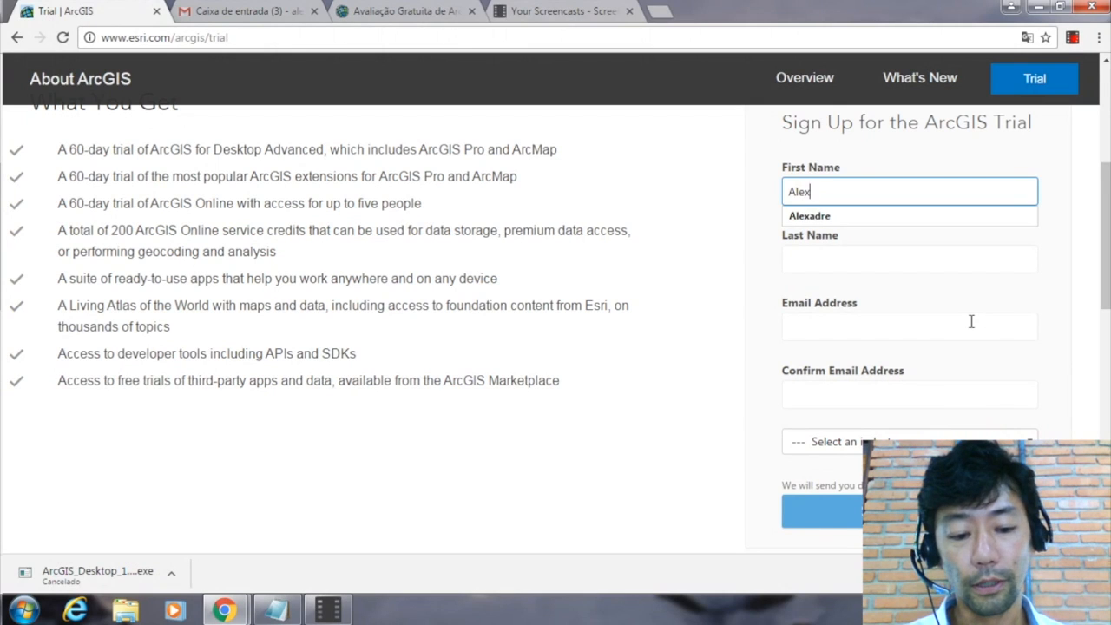
type("andre")
left_click(919, 269)
type("Uezu")
left_click(857, 317)
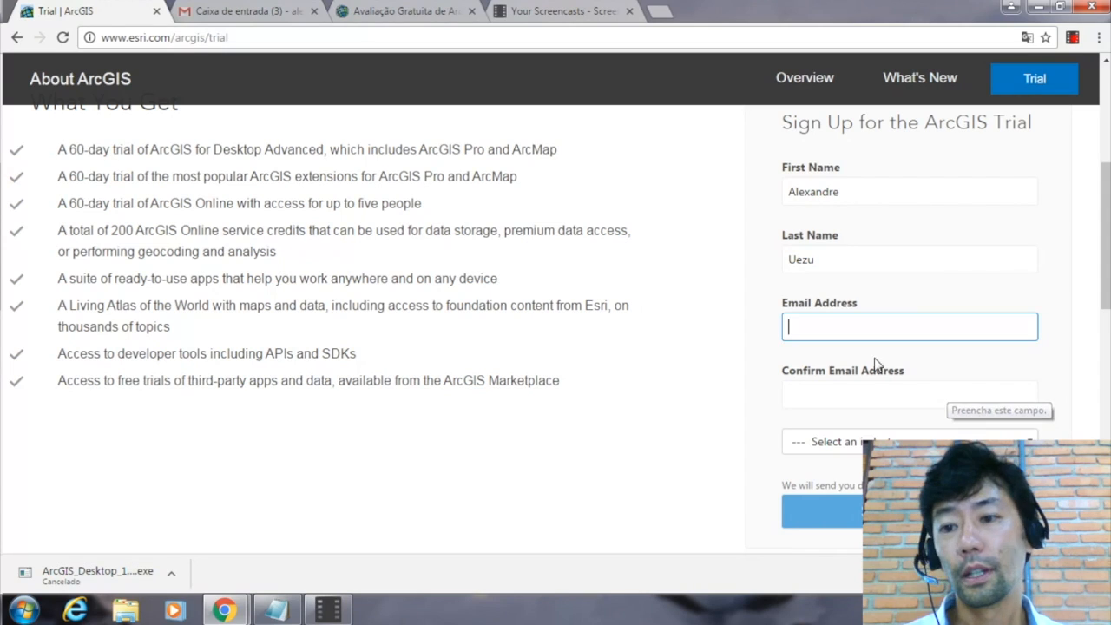
left_click(858, 386)
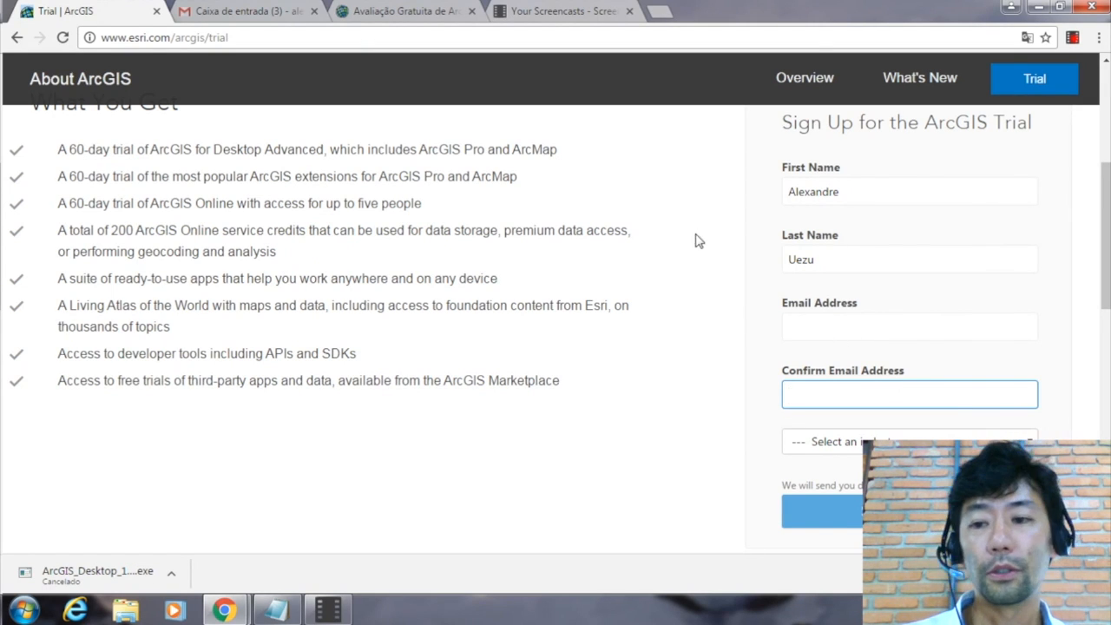
Switch to Gmail, open the "Esri - Activate Your Free ArcGIS Trial" message and follow its account activation link.
left_click(248, 14)
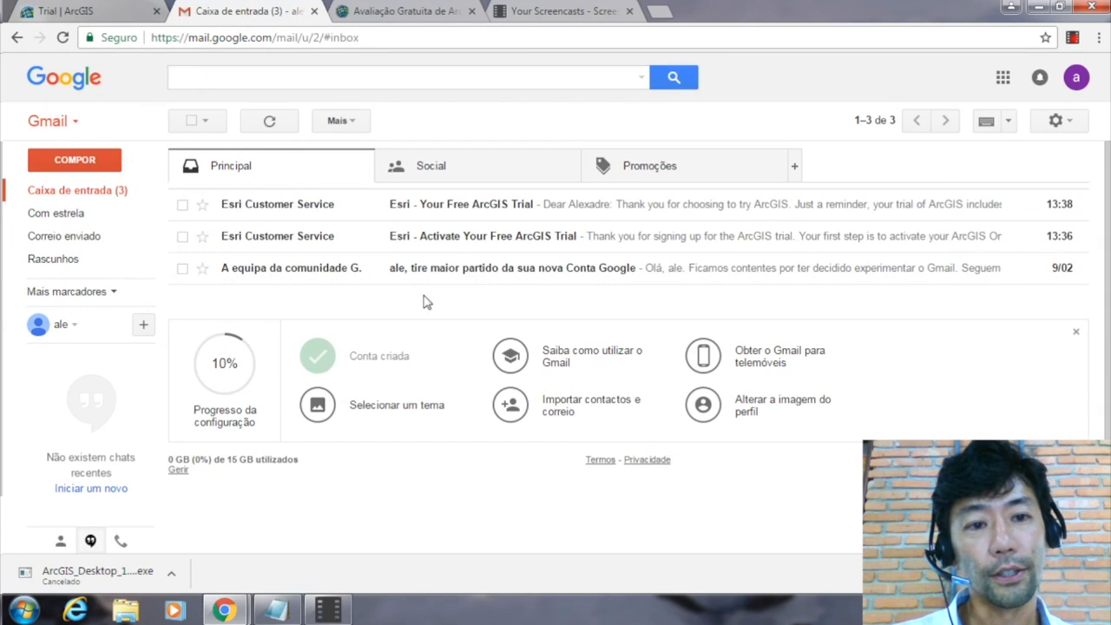
mouse_move(281, 243)
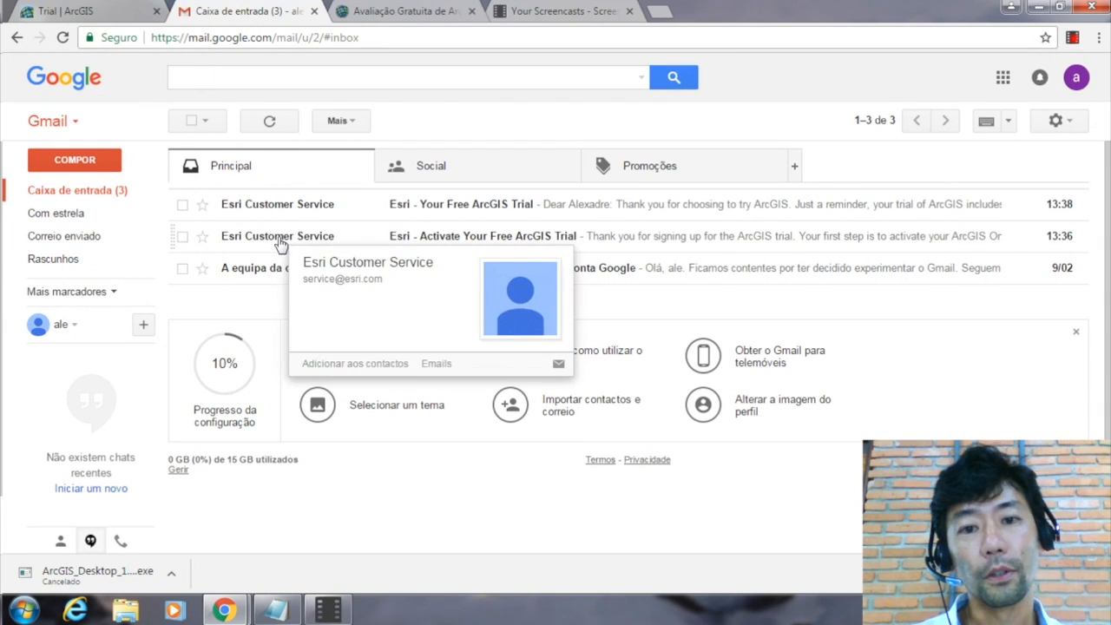
left_click(252, 240)
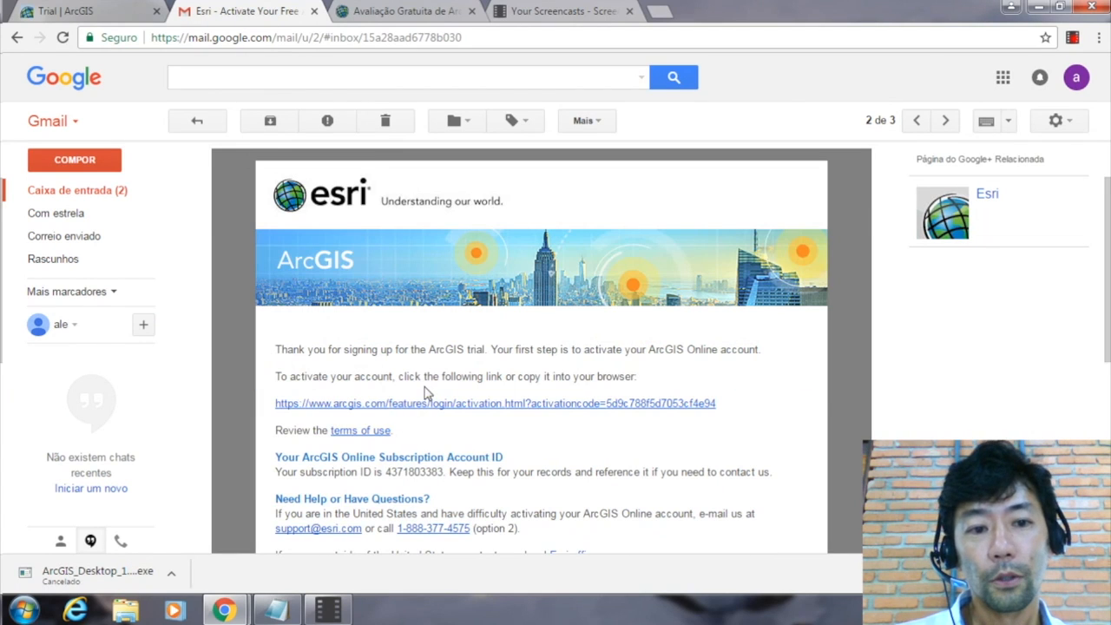
scroll(490, 439, "down", 1)
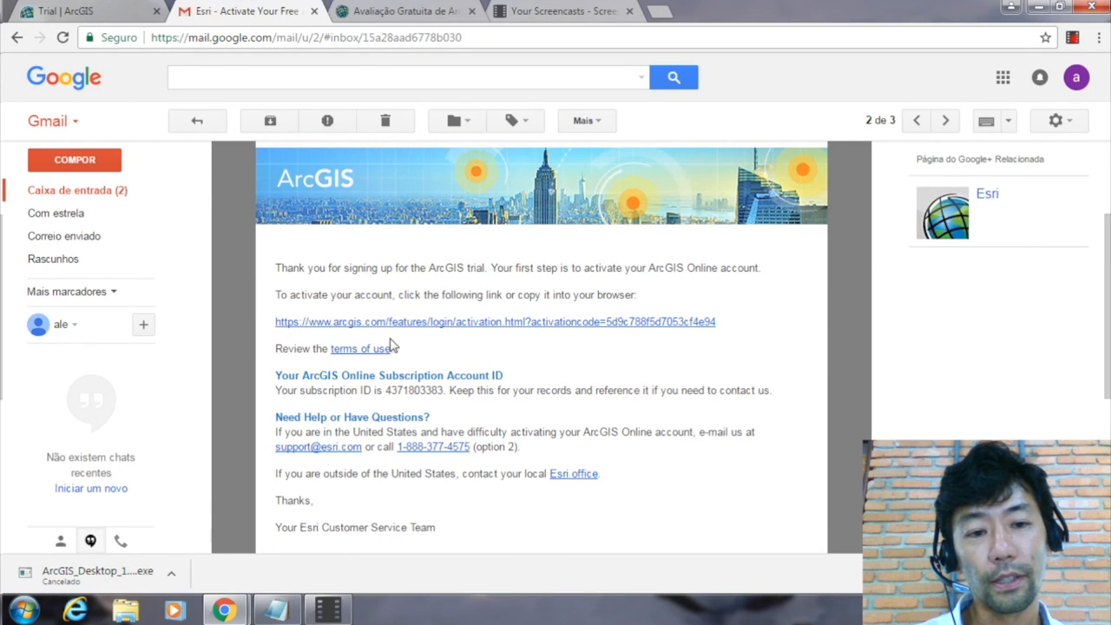
left_click(510, 322)
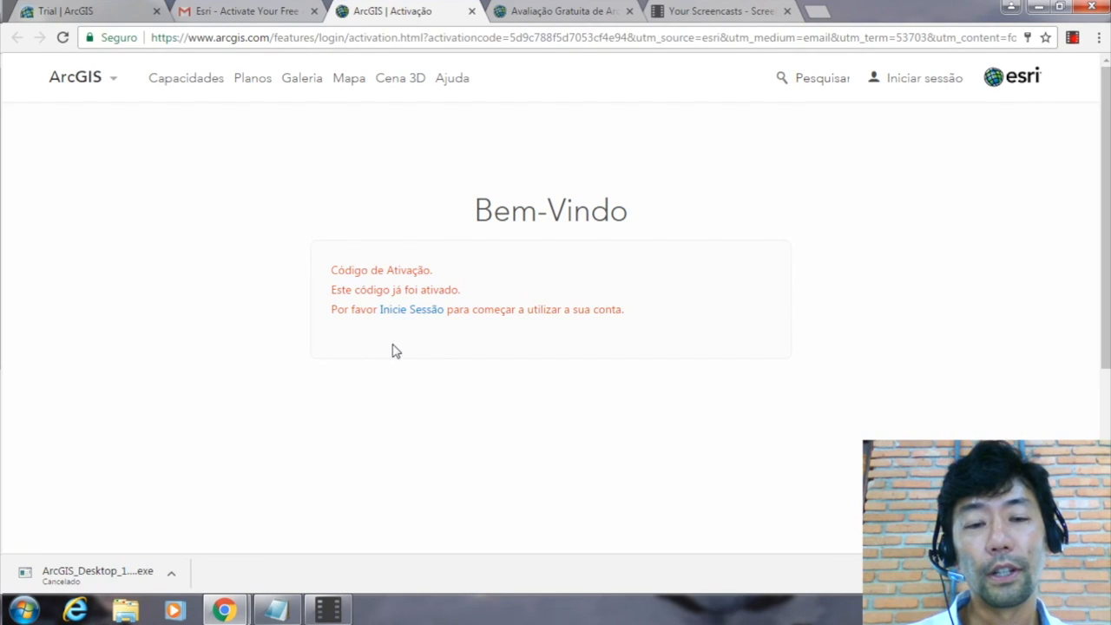
Sign in from the activation page and review the organization setup form from the organization name to the contact link.
left_click(420, 311)
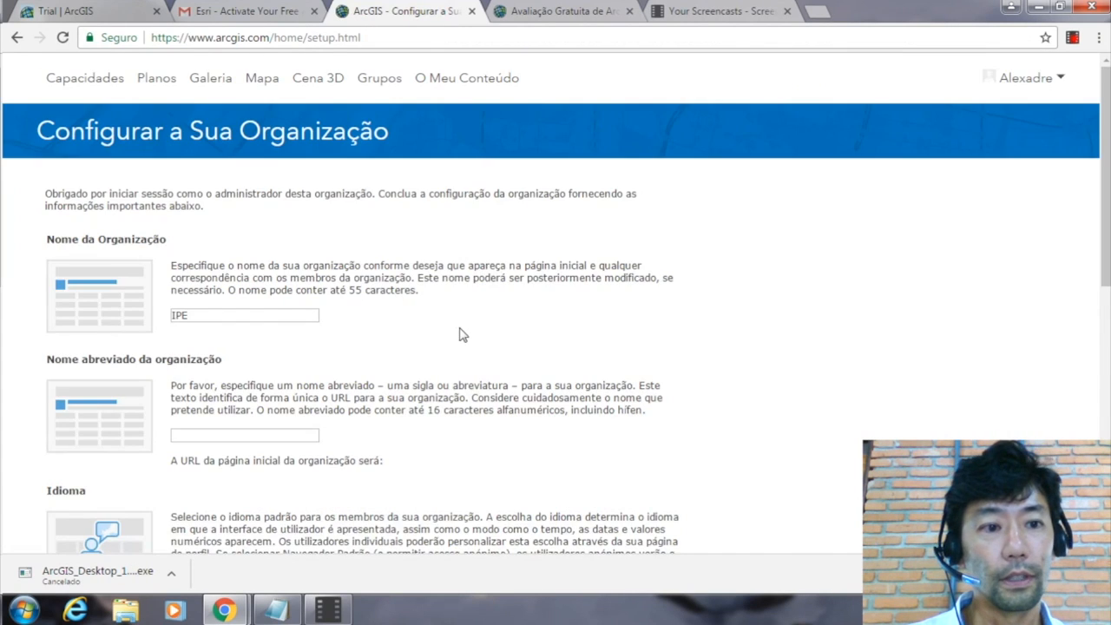
scroll(462, 337, "down", 2)
scroll(462, 336, "down", 2)
scroll(461, 336, "up", 4)
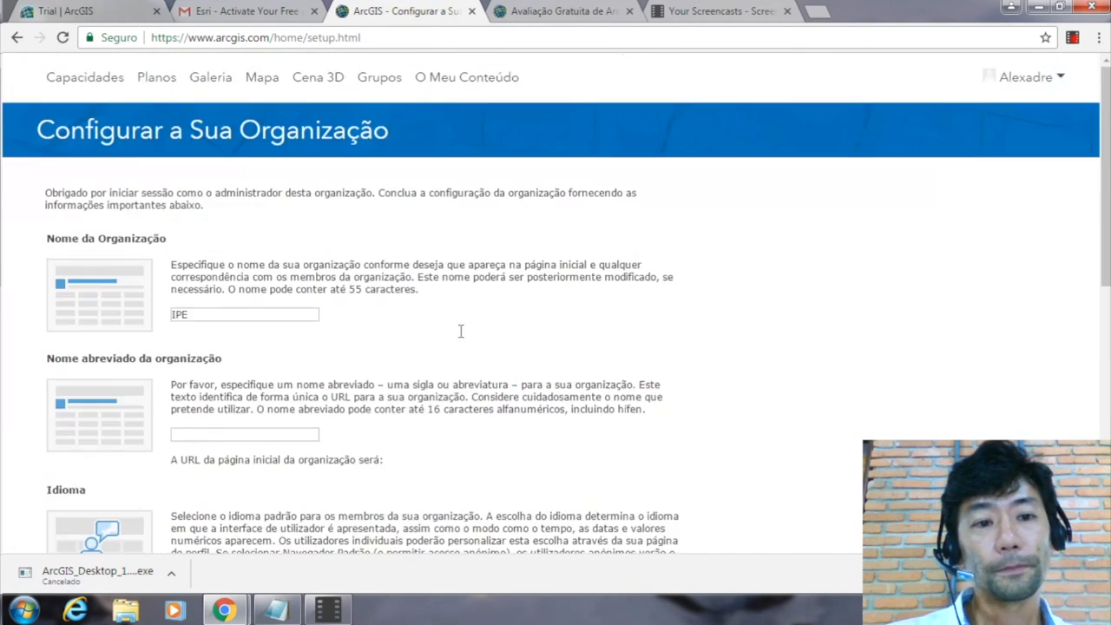
scroll(461, 336, "down", 7)
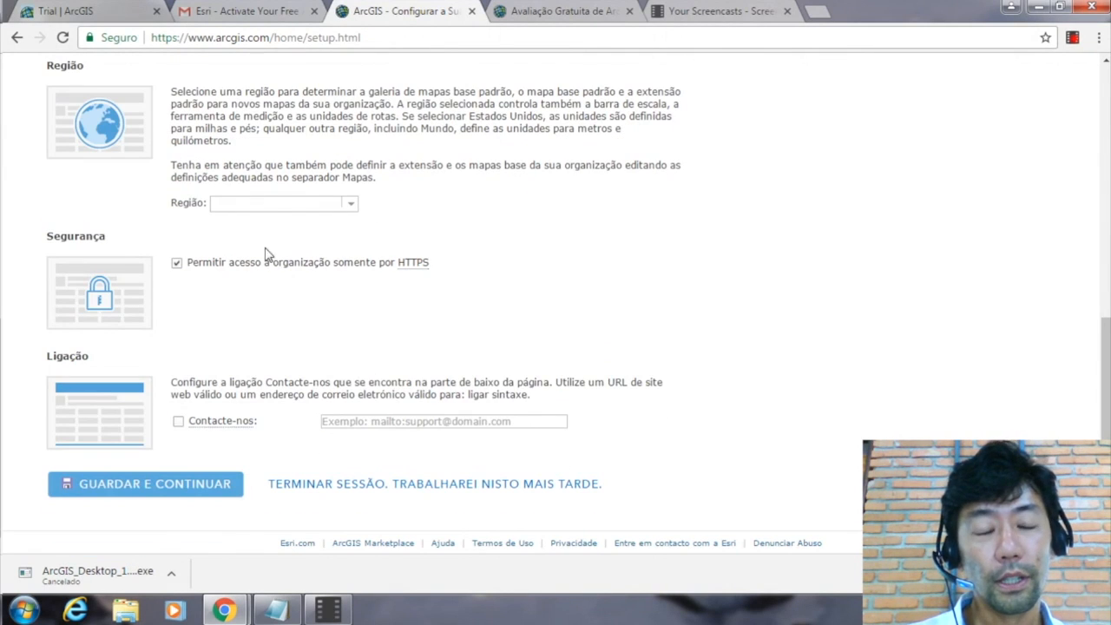
scroll(485, 231, "up", 5)
scroll(509, 308, "down", 5)
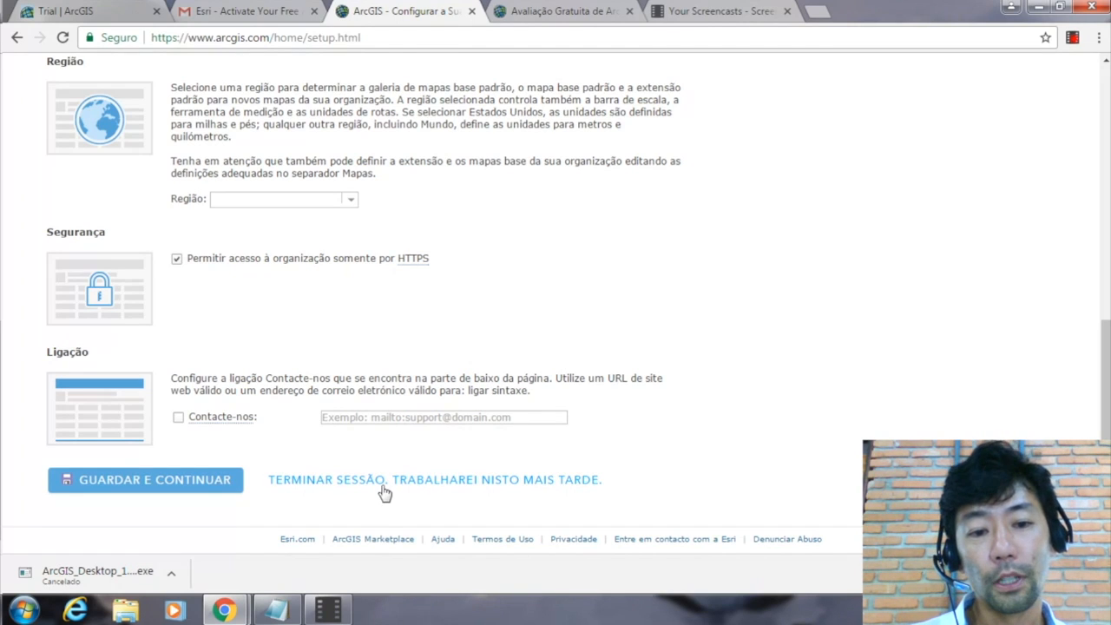
Sign out of ArcGIS Online, leaving the organization setup for another time, and look over the home page.
left_click(445, 486)
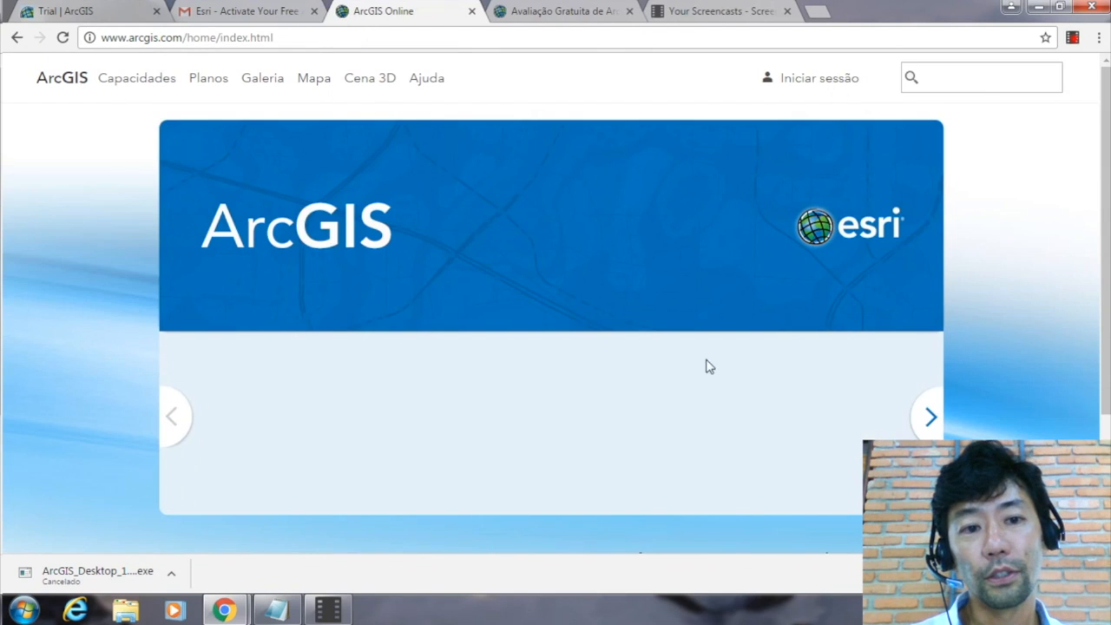
scroll(703, 379, "down", 2)
scroll(538, 244, "up", 2)
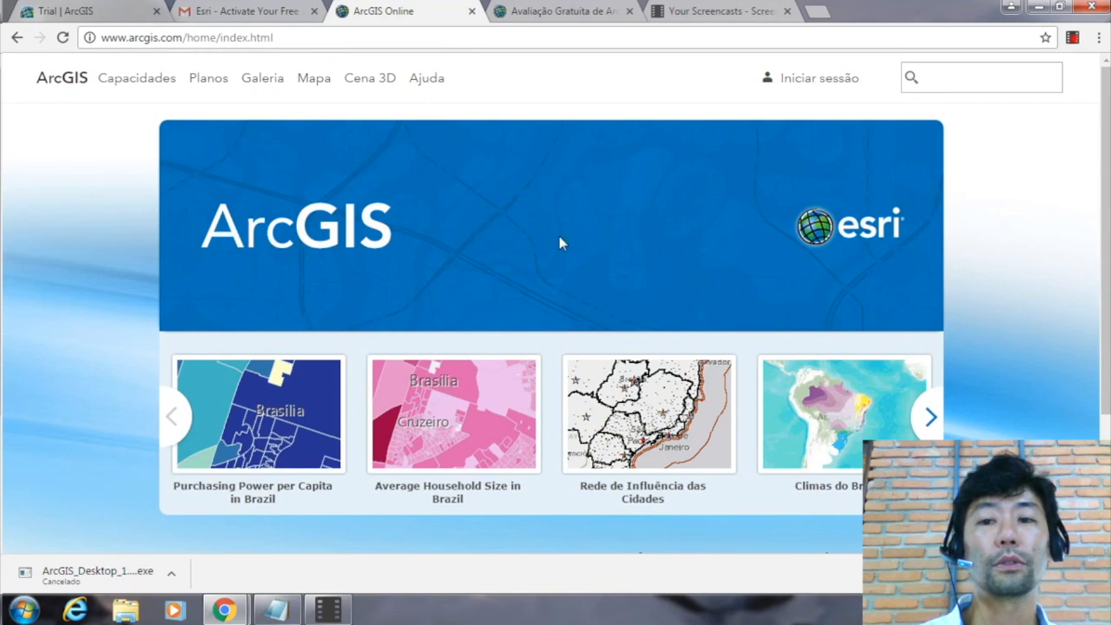
Switch to Gmail, open the "Esri - Your Free ArcGIS Trial" message and select the ArcMap authorization code in its text.
left_click(251, 12)
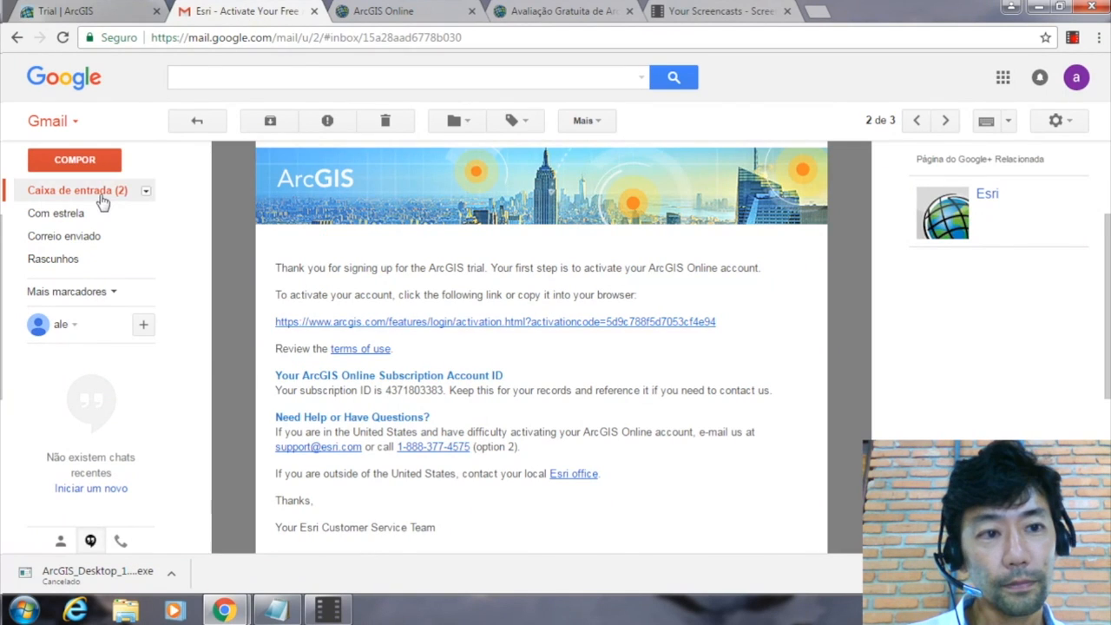
left_click(49, 187)
mouse_move(298, 211)
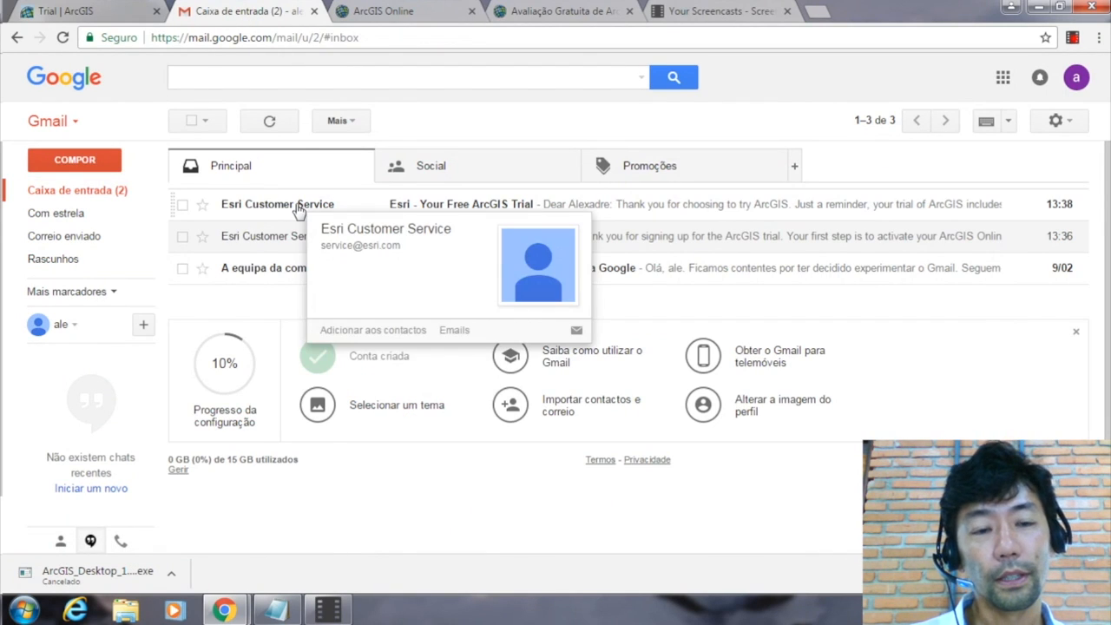
left_click(299, 208)
scroll(544, 389, "down", 3)
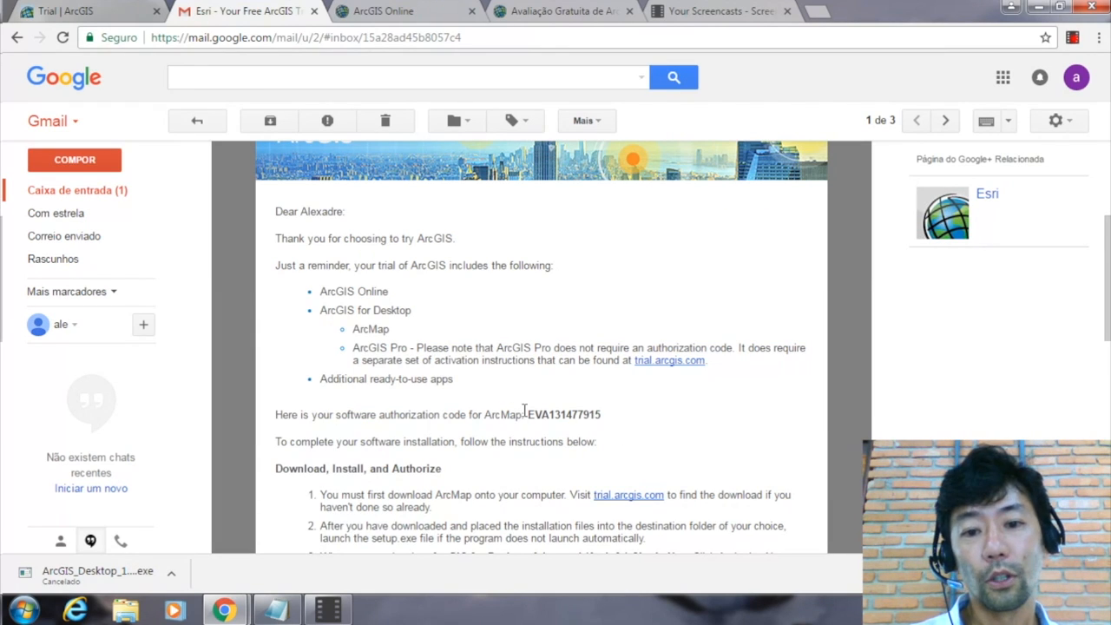
left_click_drag(526, 414, 612, 407)
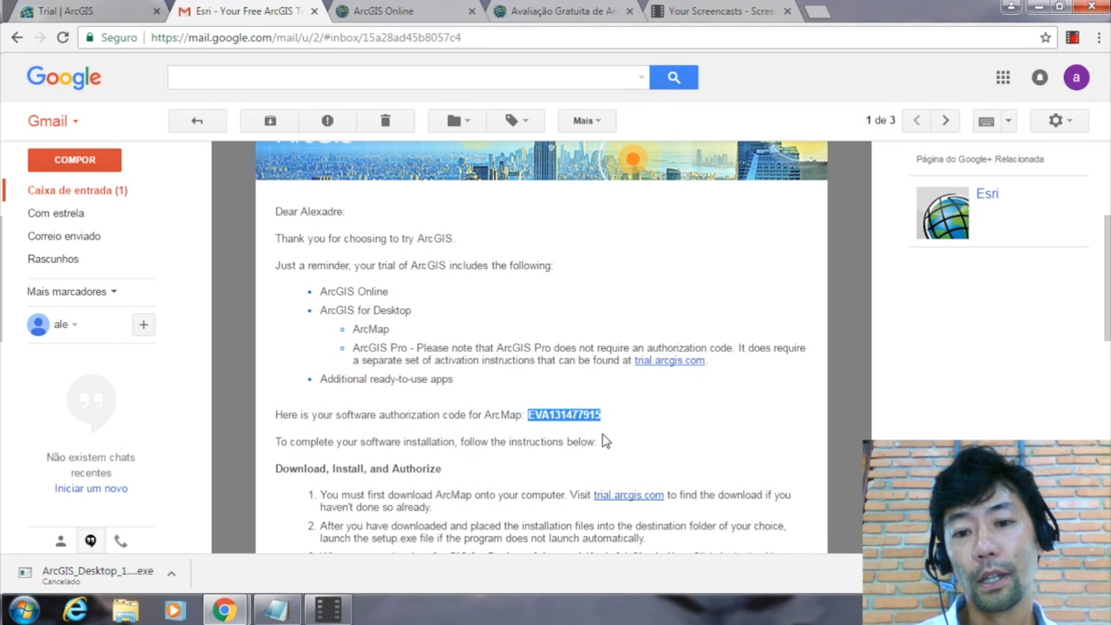
left_click(605, 439)
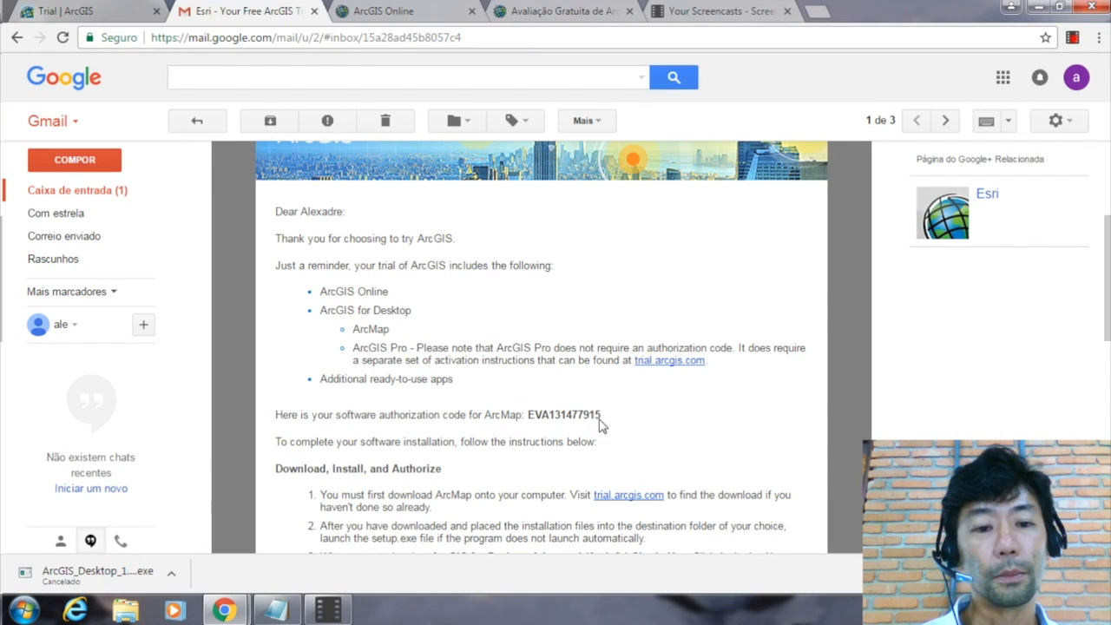
left_click_drag(526, 422, 610, 414)
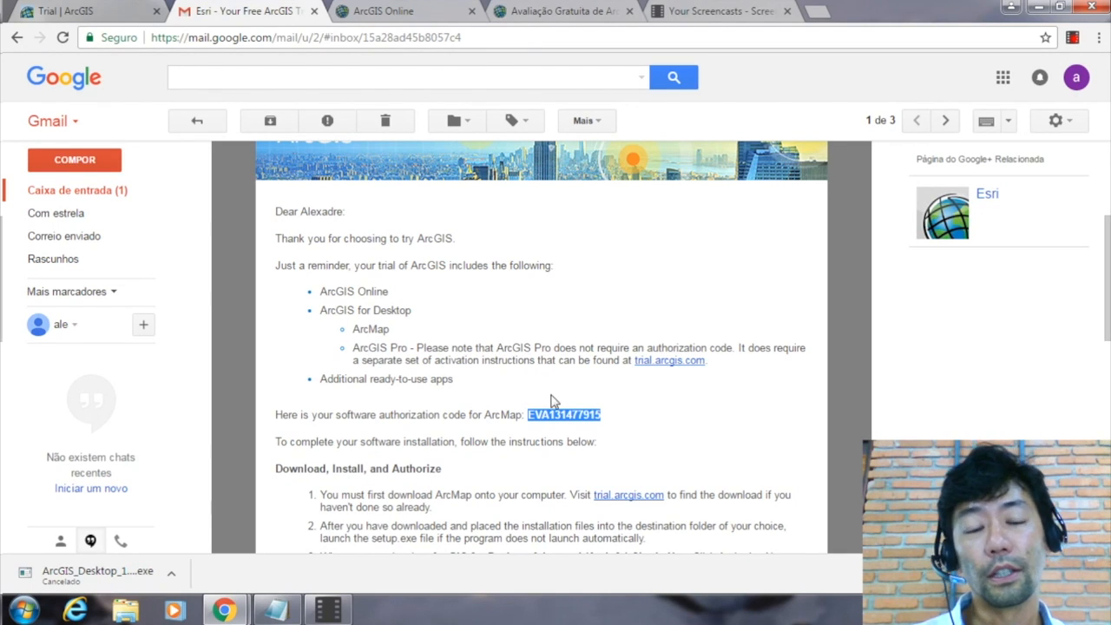
Follow the message's trial.arcgis.com link and sign in to reach the ArcGIS trial page.
left_click(675, 363)
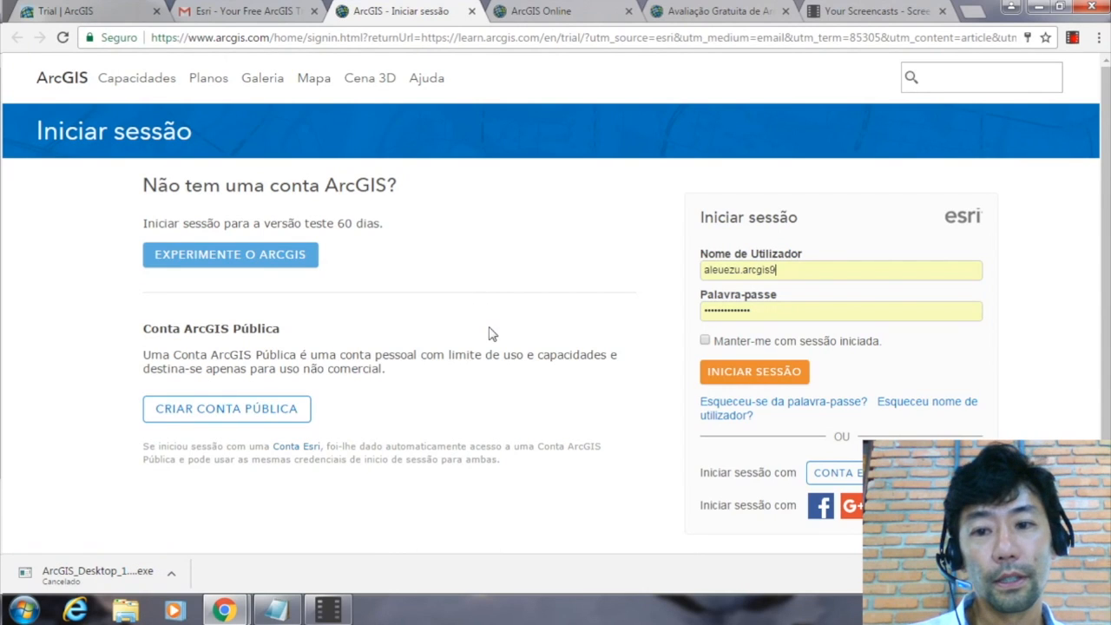
scroll(489, 334, "down", 1)
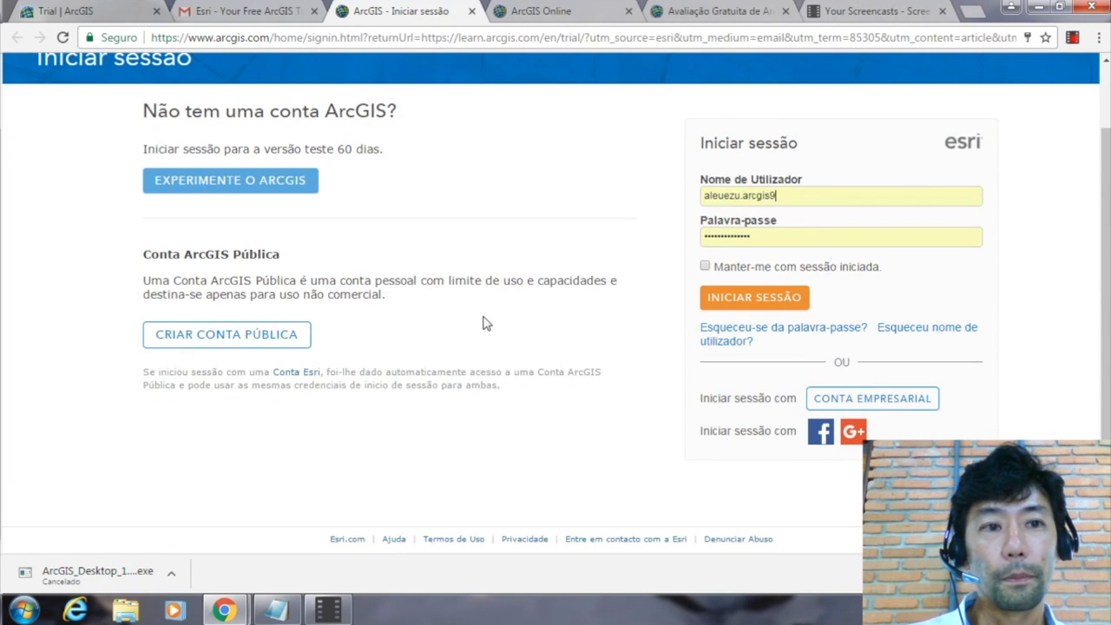
scroll(492, 306, "up", 1)
scroll(493, 308, "down", 2)
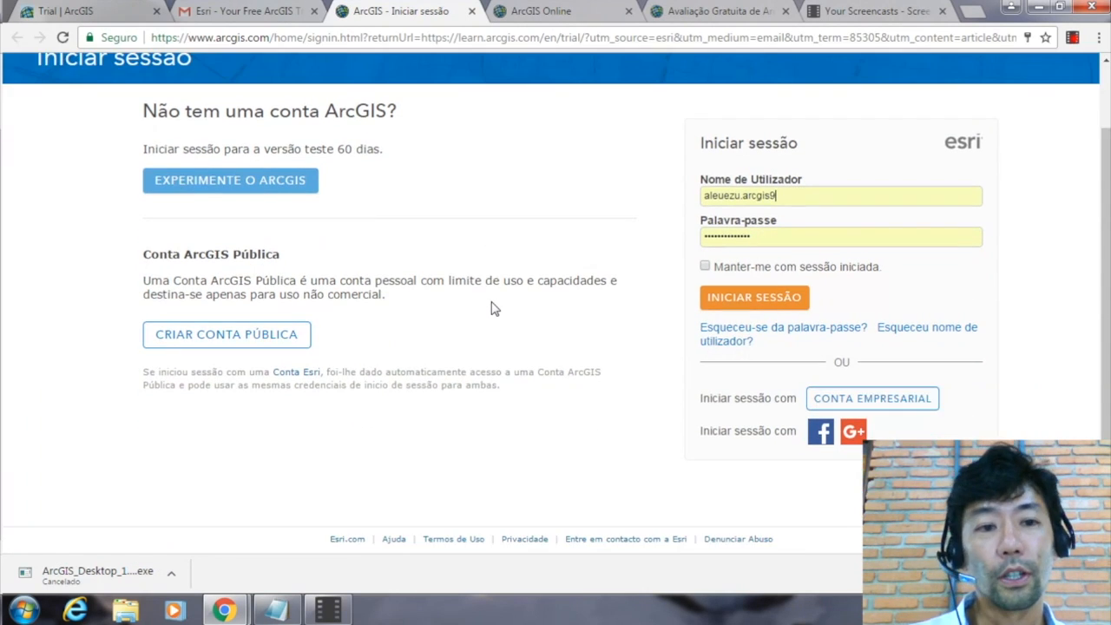
scroll(541, 409, "up", 2)
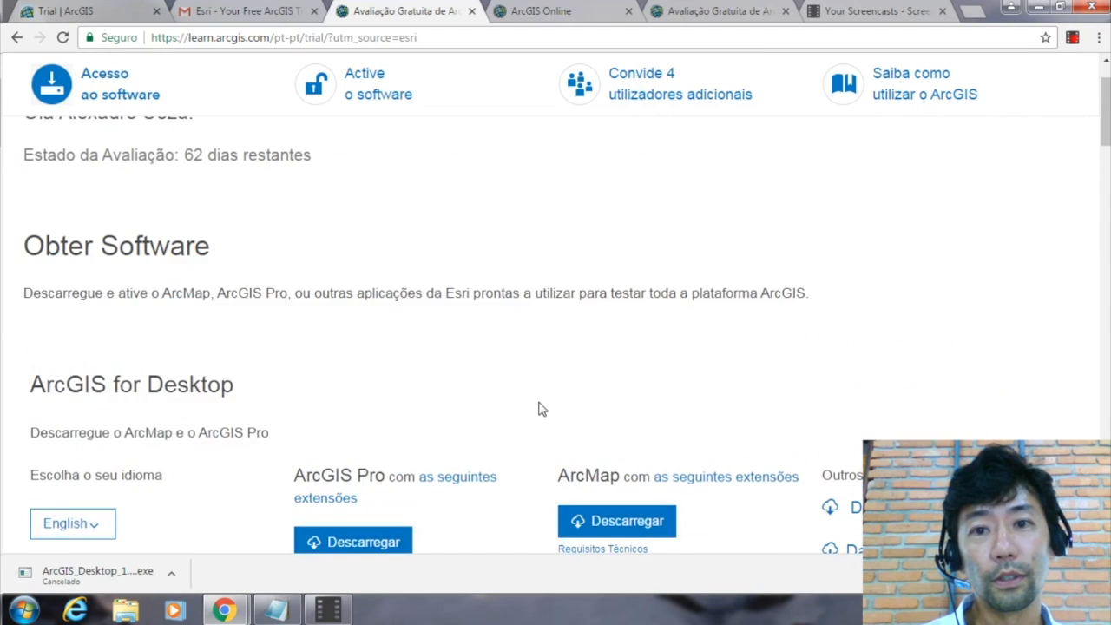
Check the ArcGIS for Desktop language choices, keep English and download ArcMap.
scroll(540, 410, "down", 2)
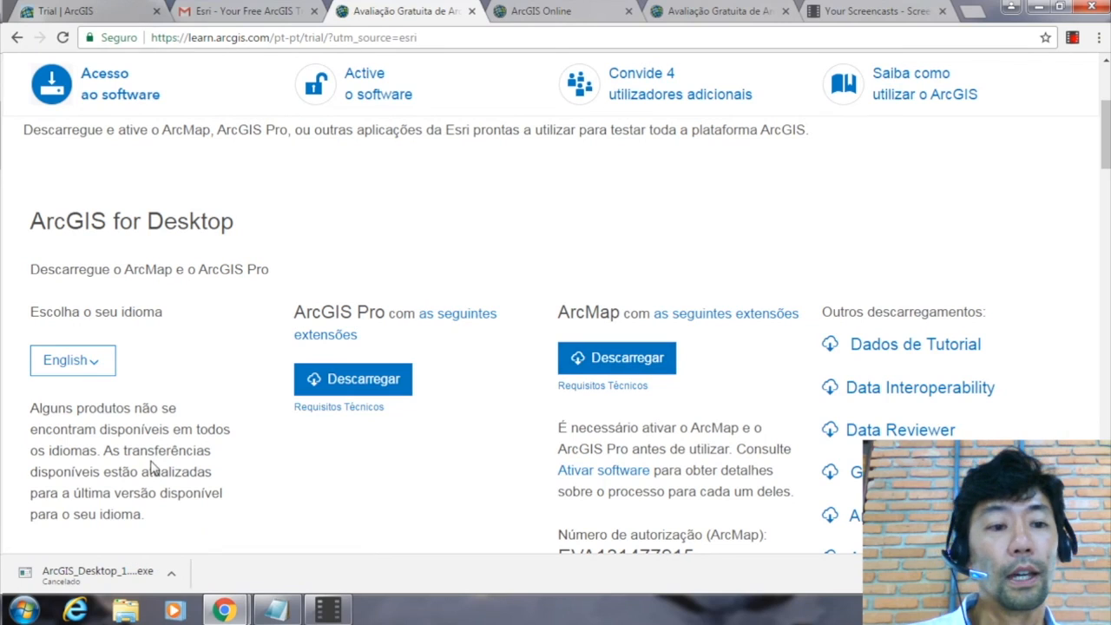
left_click(94, 360)
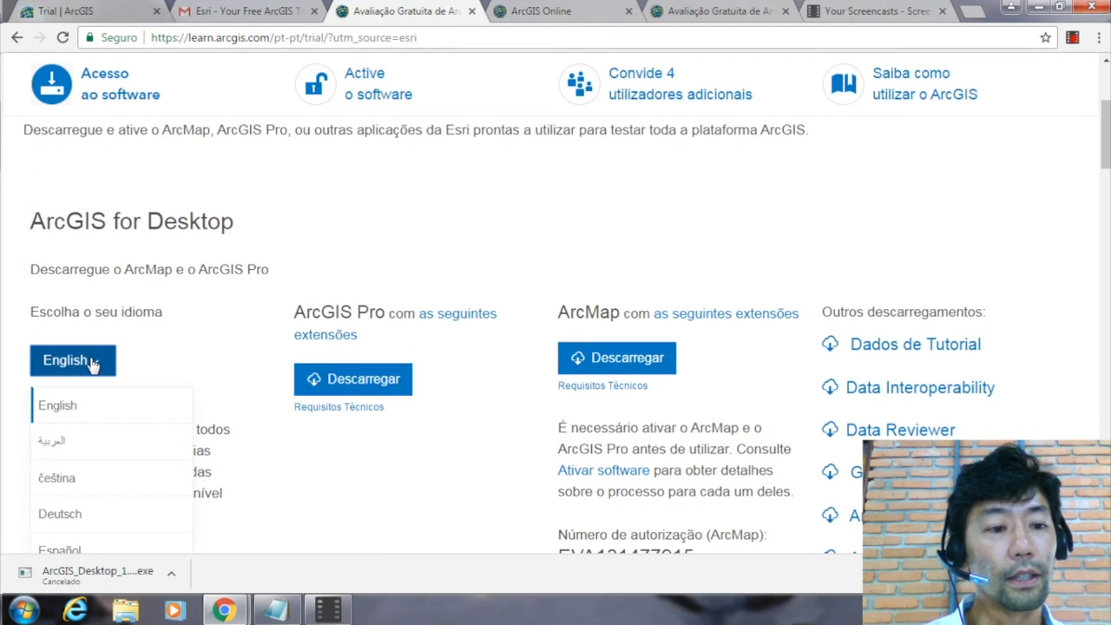
left_click(173, 358)
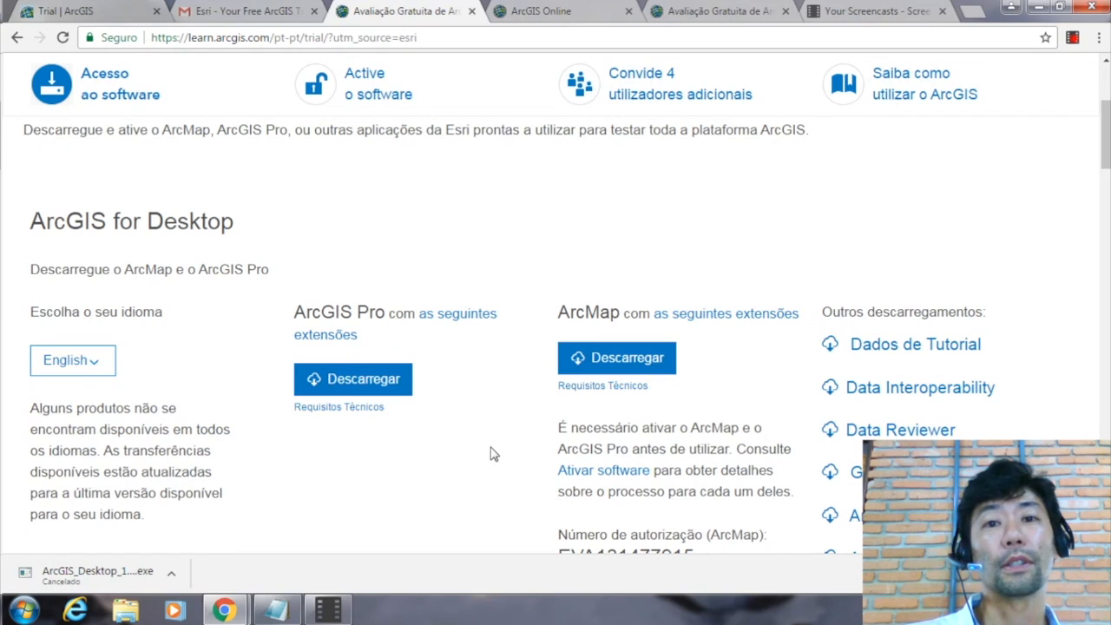
left_click(610, 362)
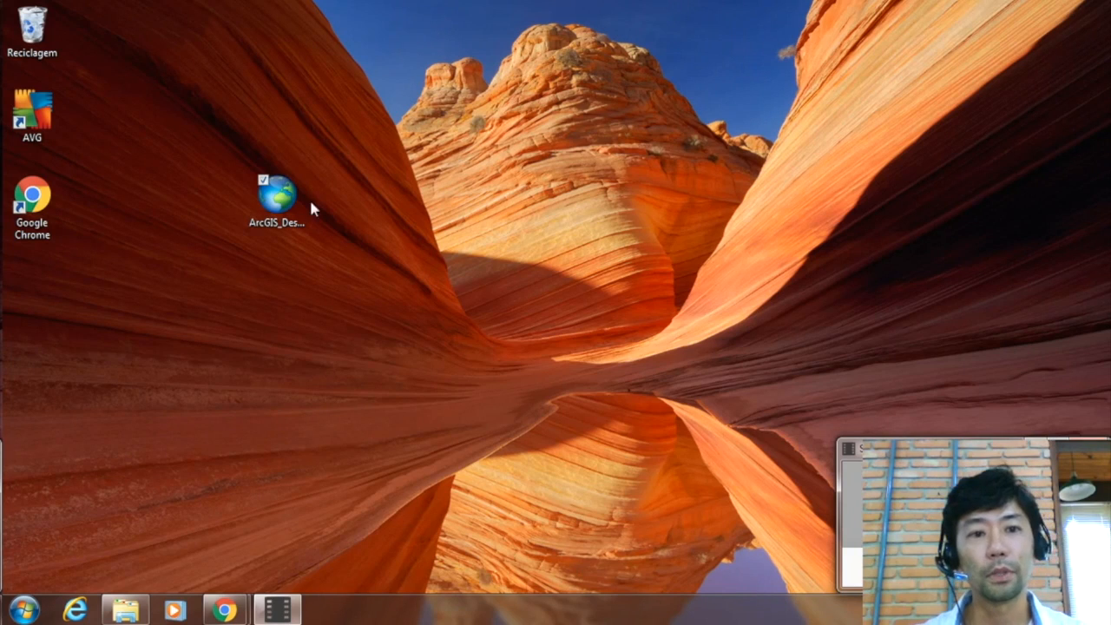
Run the downloaded ArcGIS Desktop installer, extract the files to the default ArcGIS 10.5 folder and launch the setup program.
left_click_drag(278, 200, 335, 191)
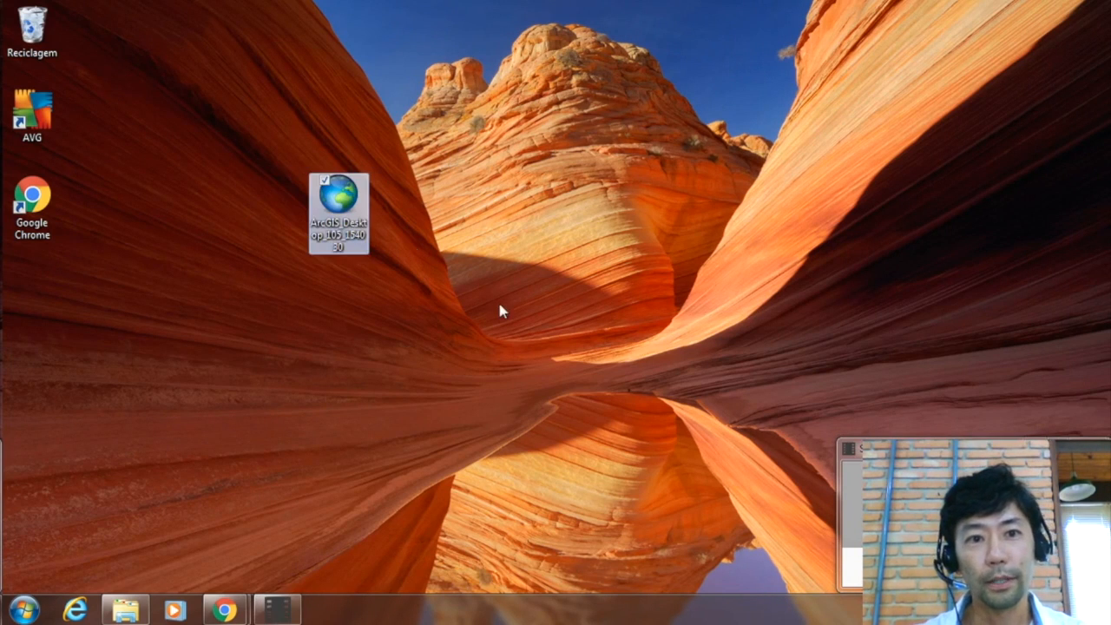
double_click(338, 201)
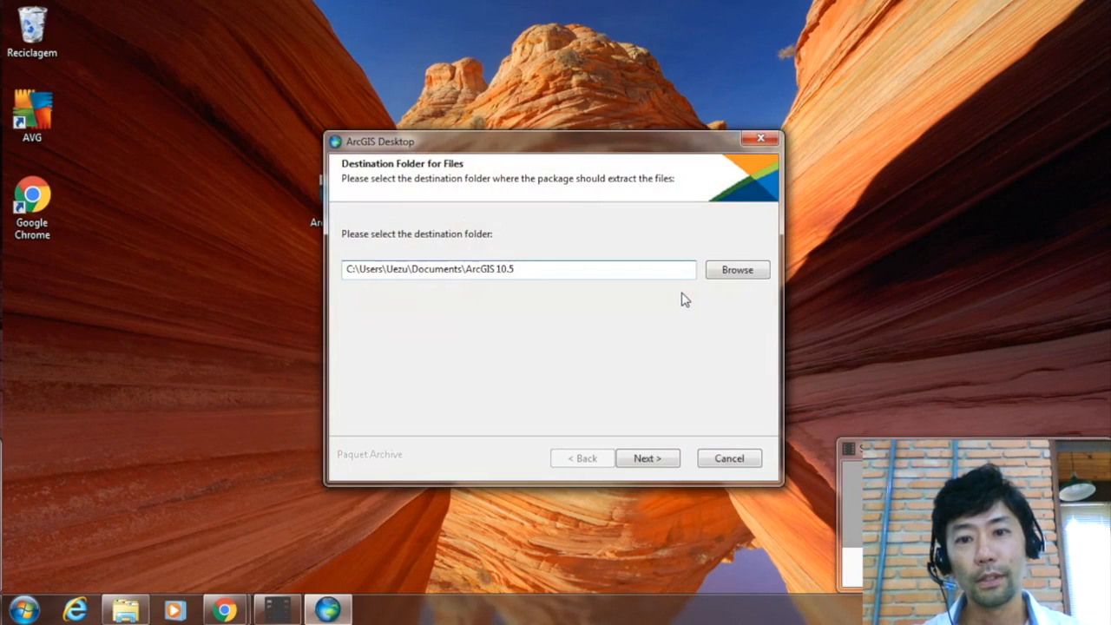
left_click(655, 465)
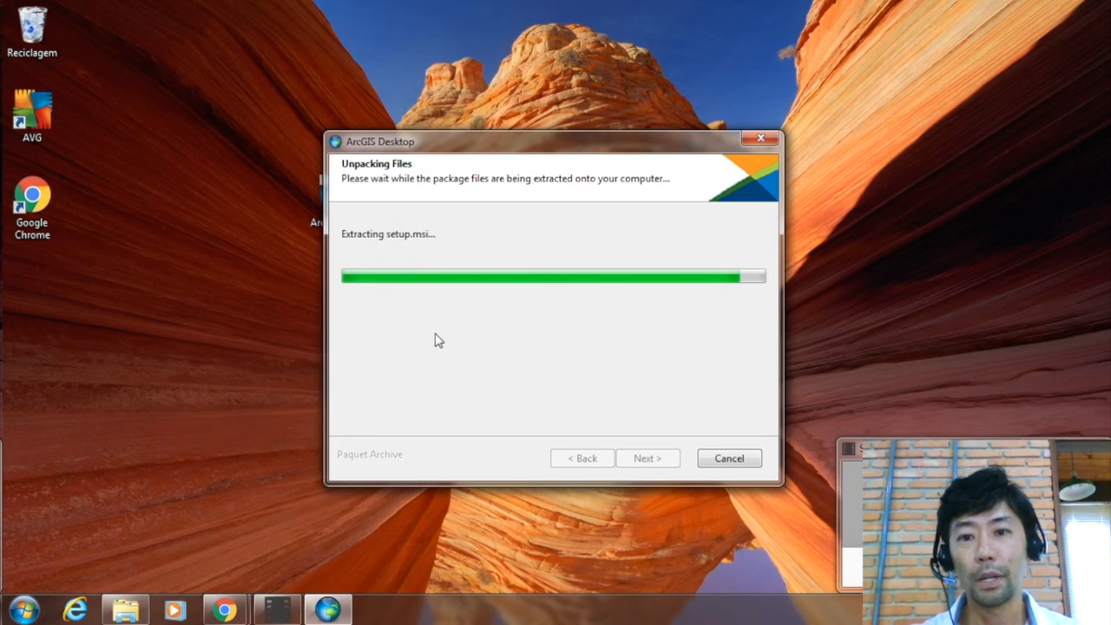
left_click_drag(642, 142, 511, 101)
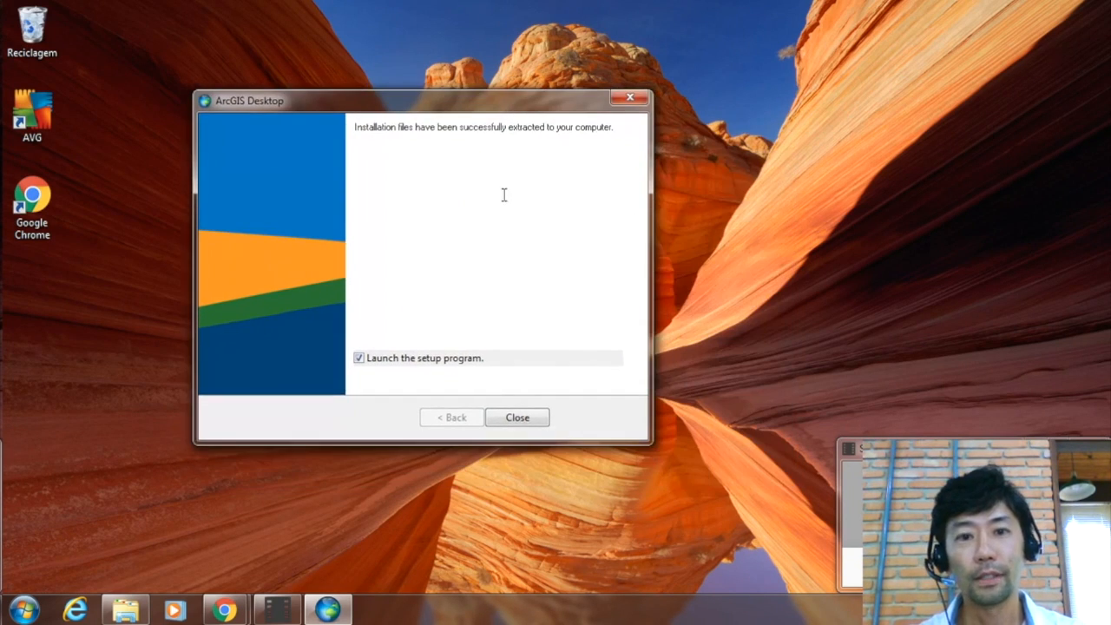
left_click(517, 419)
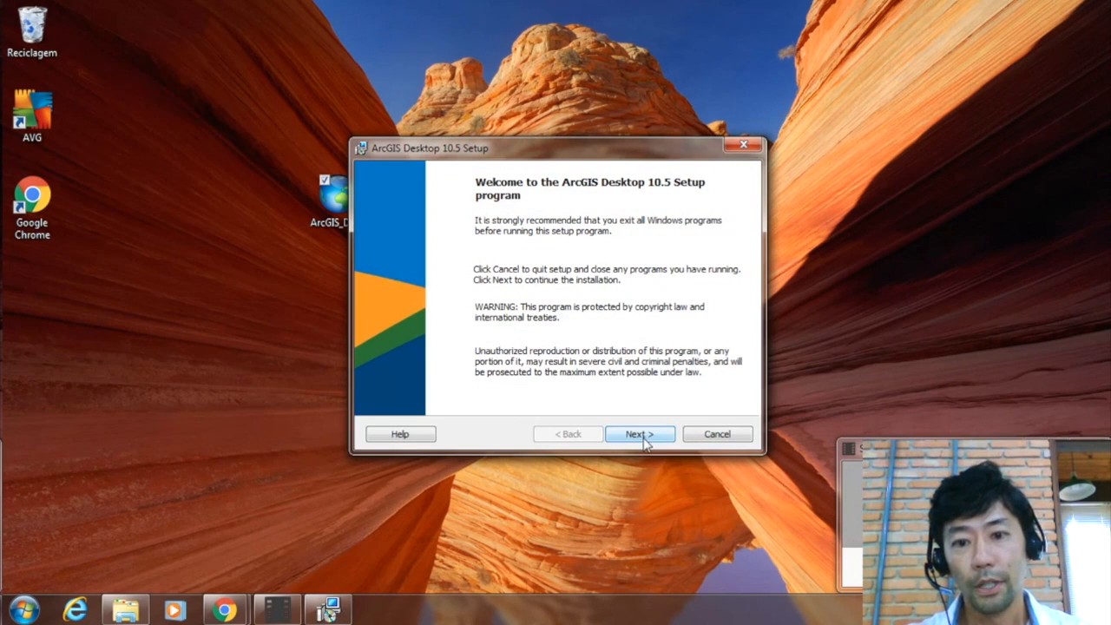
Accept the license agreement in the ArcGIS Desktop 10.5 setup and choose the Complete installation type.
left_click(634, 435)
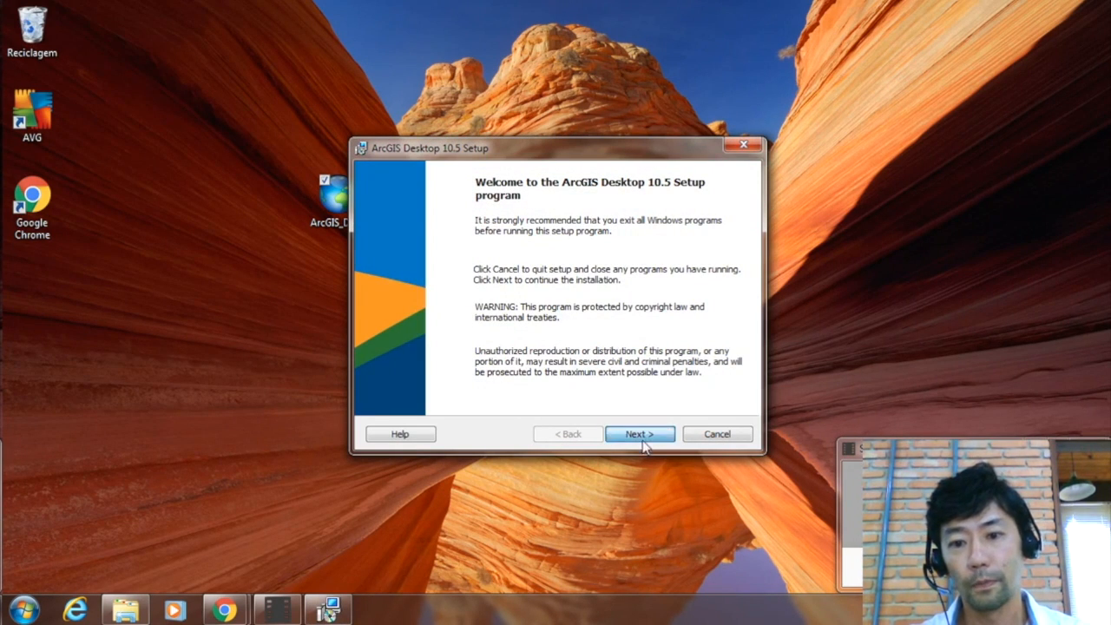
left_click(368, 376)
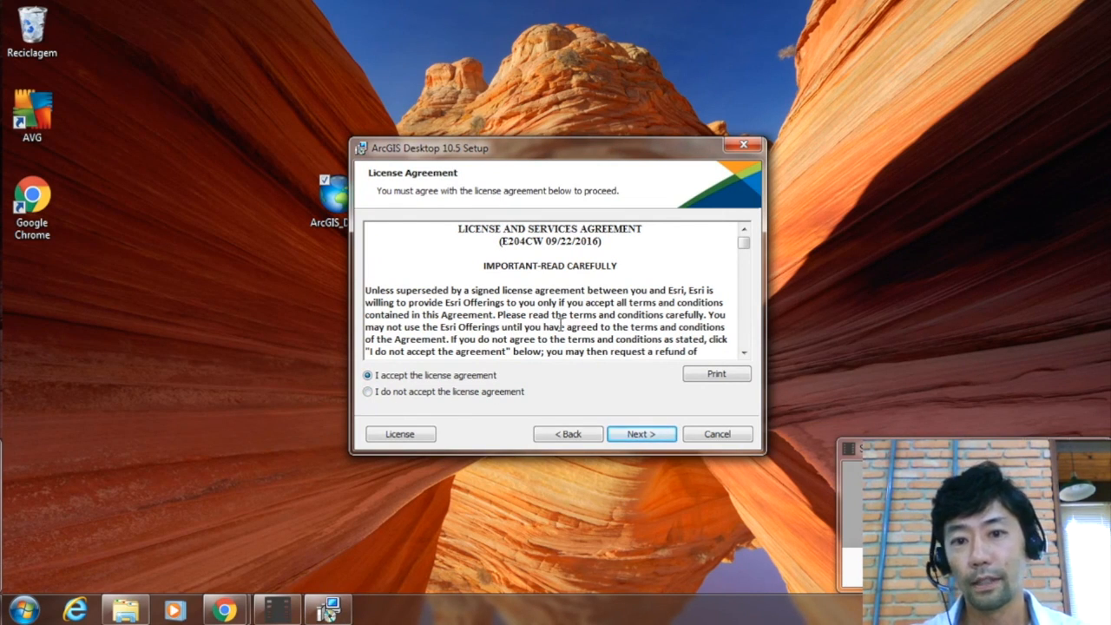
left_click(642, 441)
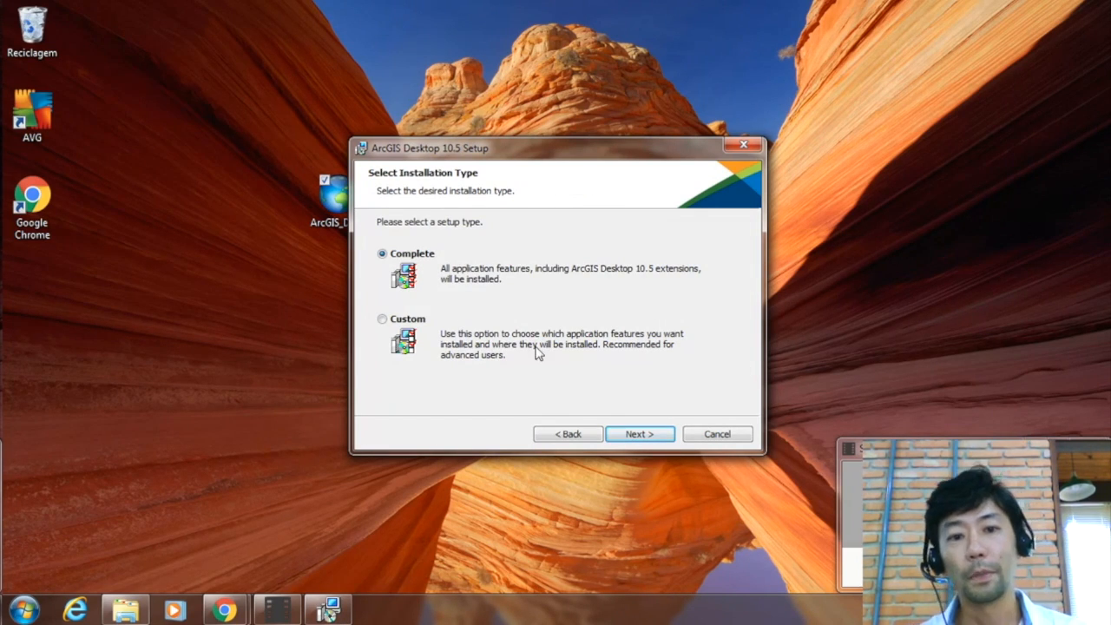
left_click(638, 434)
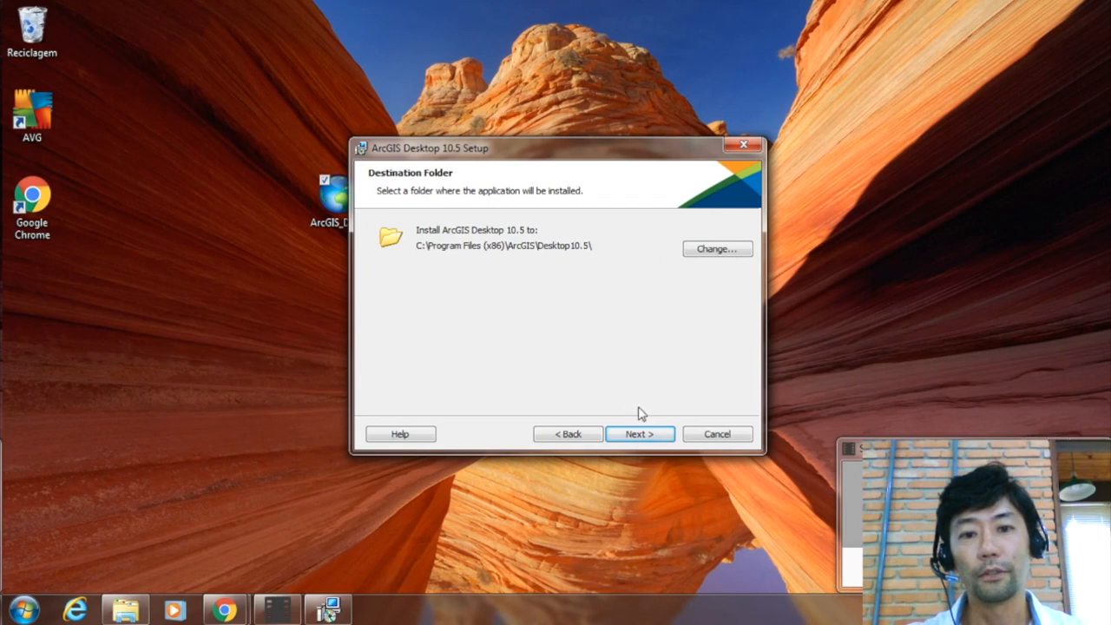
Keep the default ArcGIS and C:\Python27\ destination folders and install ArcGIS Desktop 10.5.
left_click(649, 438)
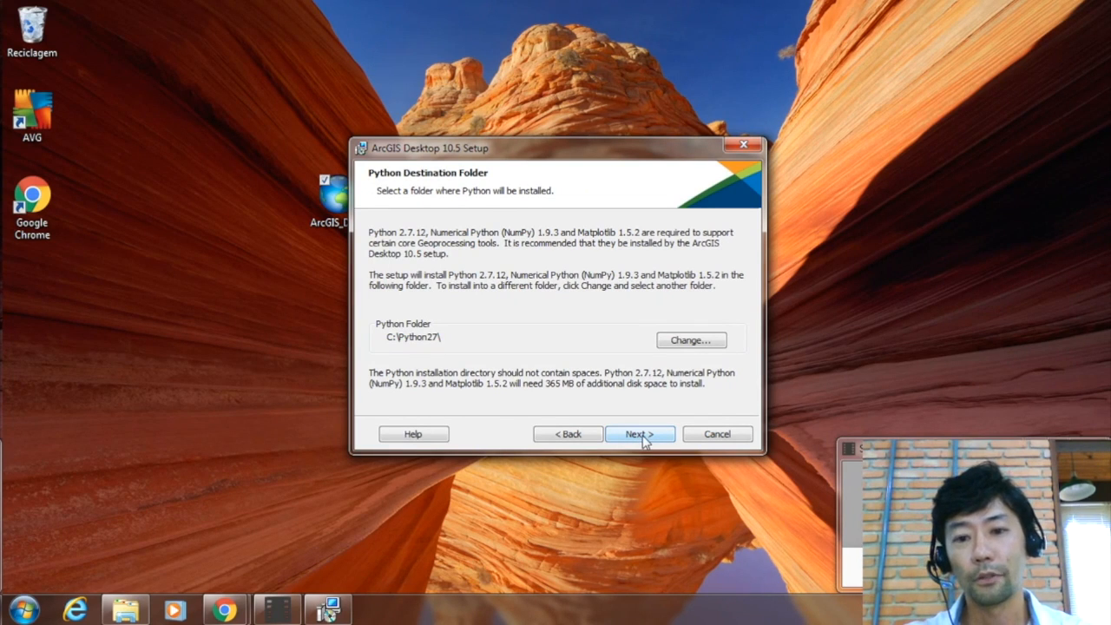
left_click_drag(601, 152, 514, 147)
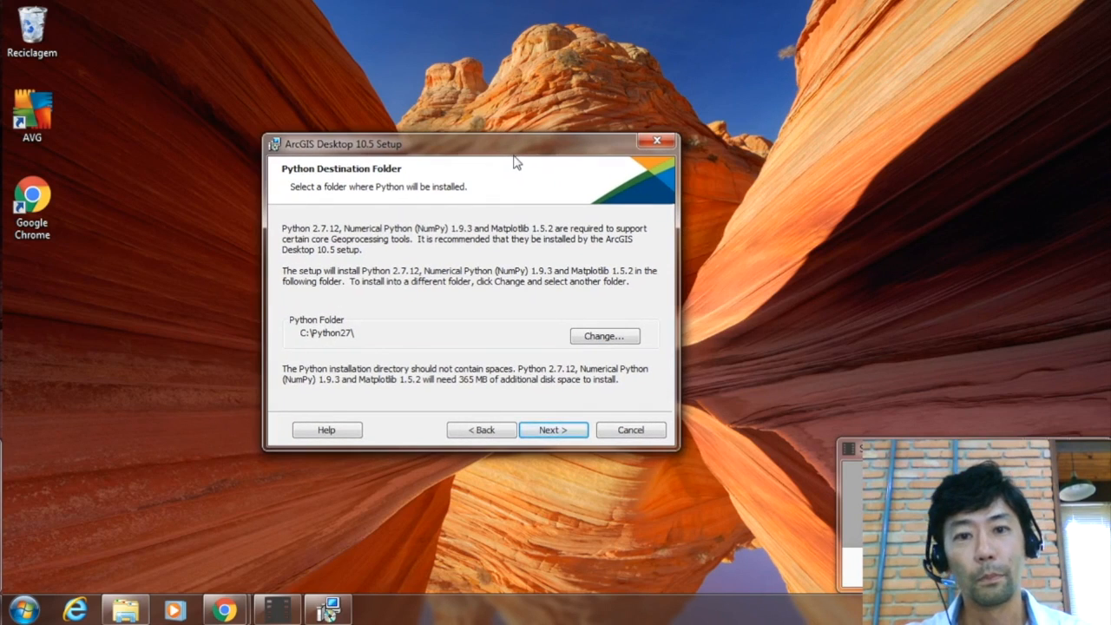
left_click(553, 428)
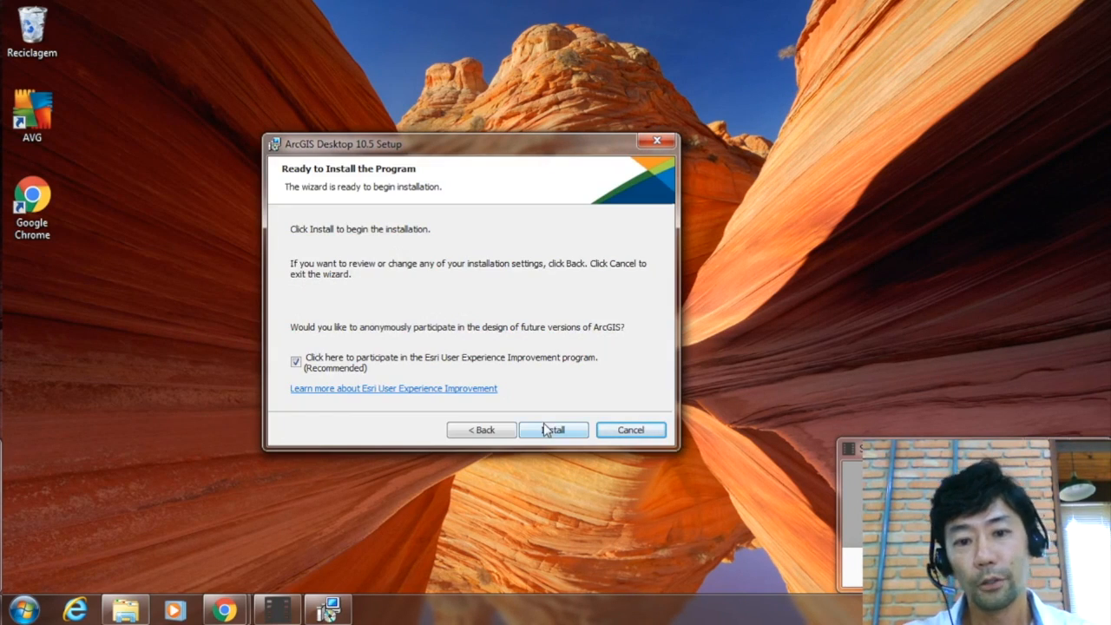
left_click(552, 430)
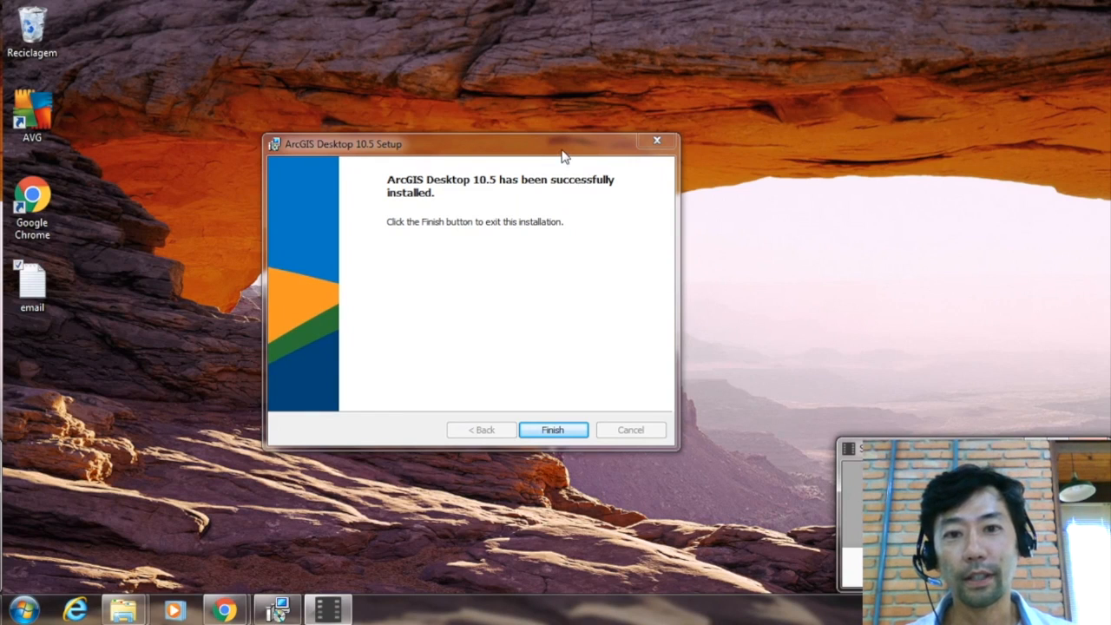
Select Advanced (ArcInfo) Single Use and choose to authorize the installed software with Esri now using the Internet.
left_click_drag(562, 149, 640, 129)
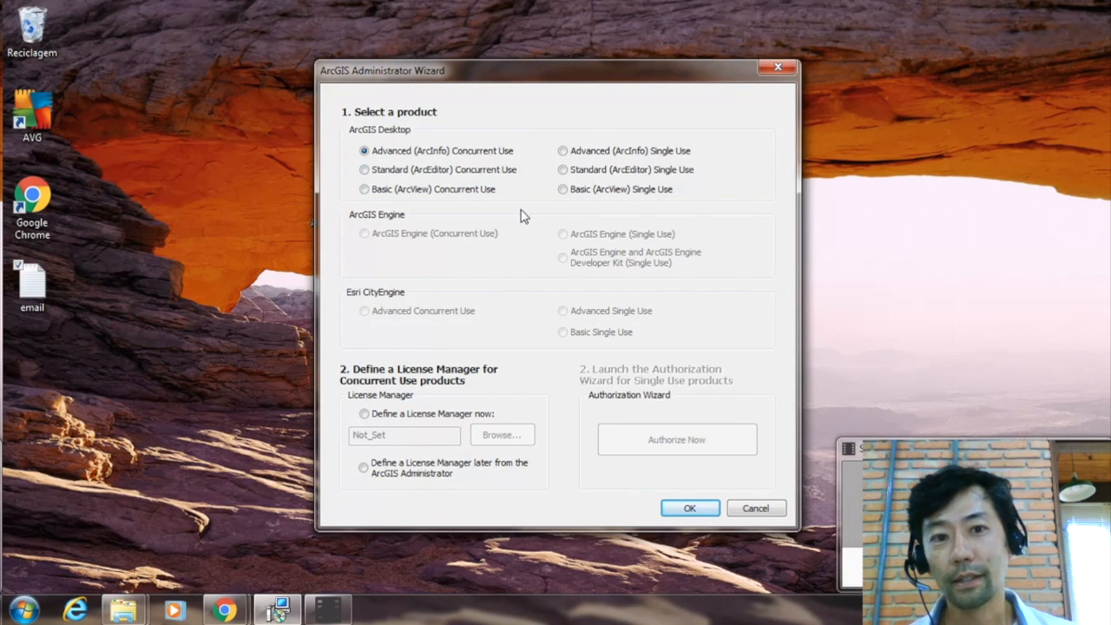
left_click(562, 151)
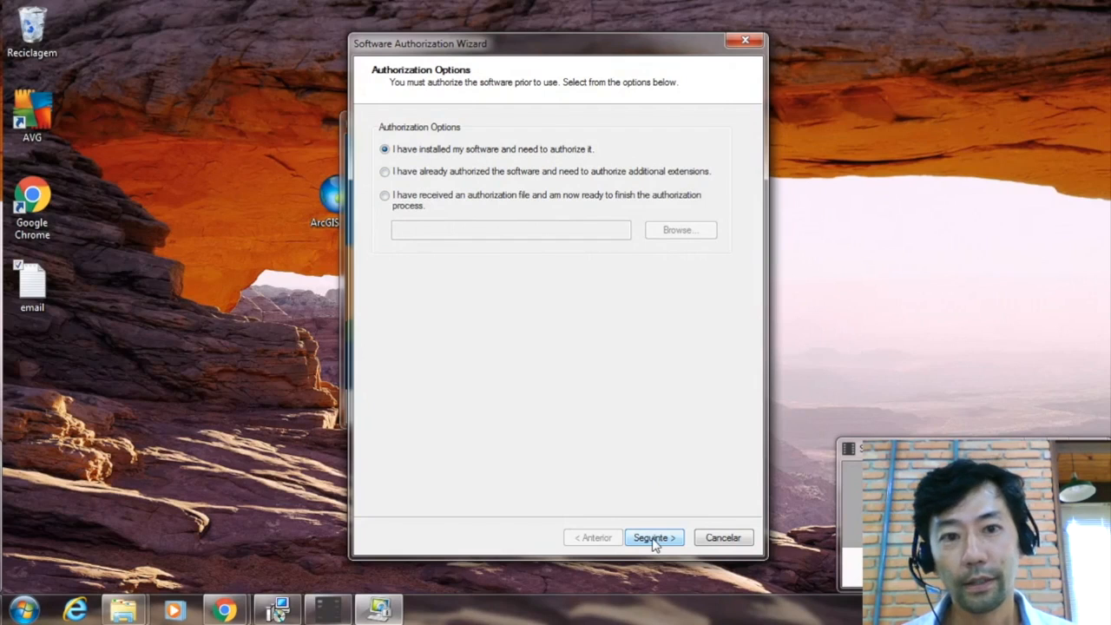
left_click(654, 538)
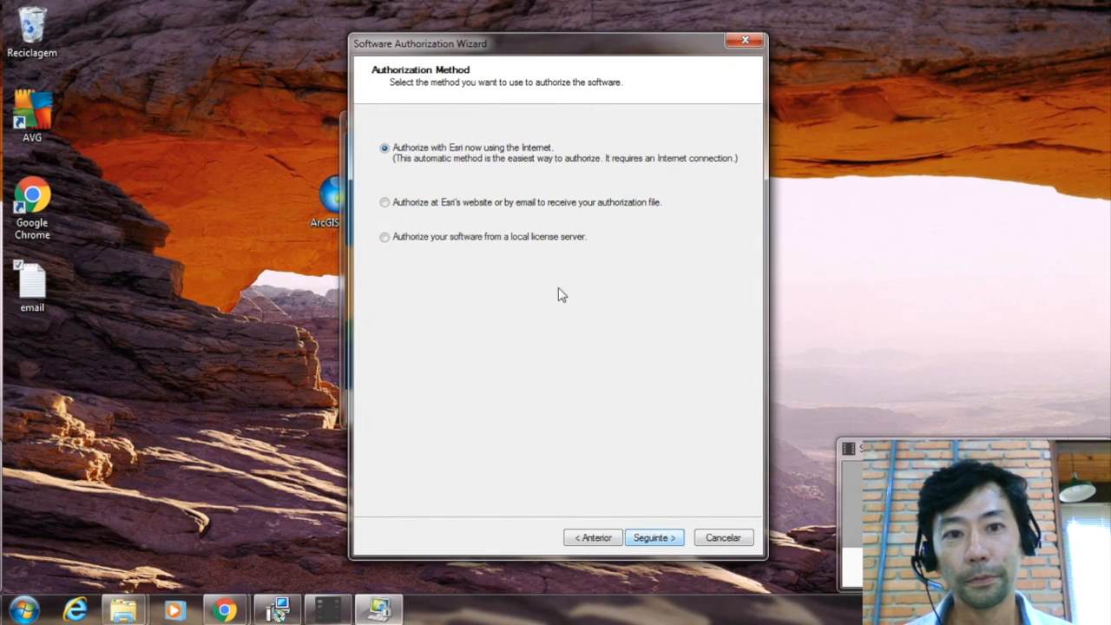
left_click(654, 538)
Enter the first and last name in the authorization information and continue to its second page.
type("Alexandre")
key("Tab")
type("Uezu")
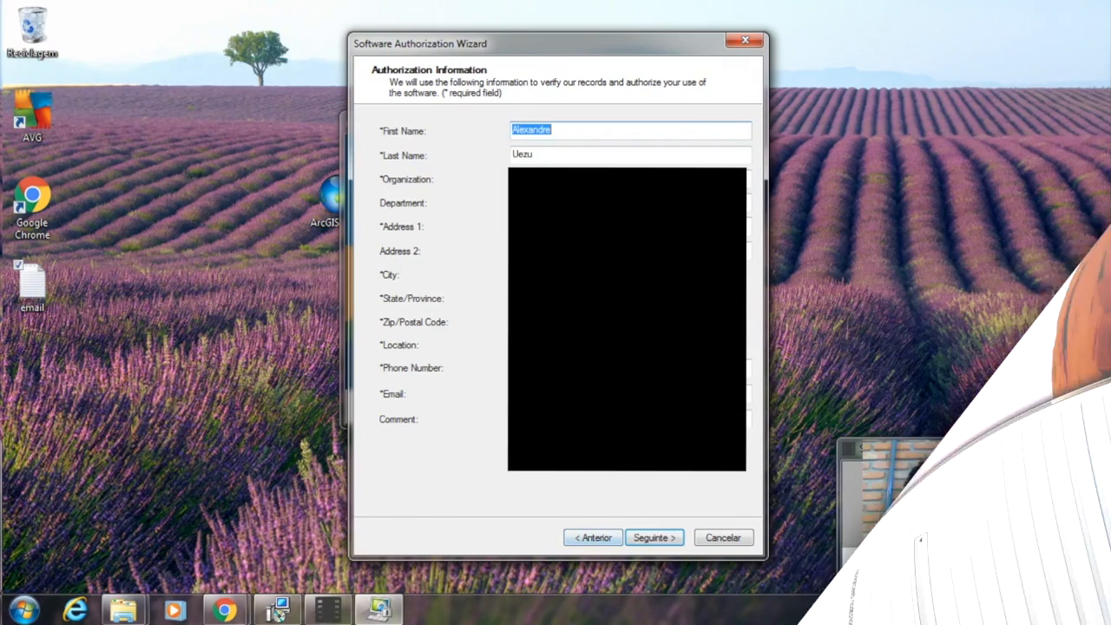
left_click(653, 538)
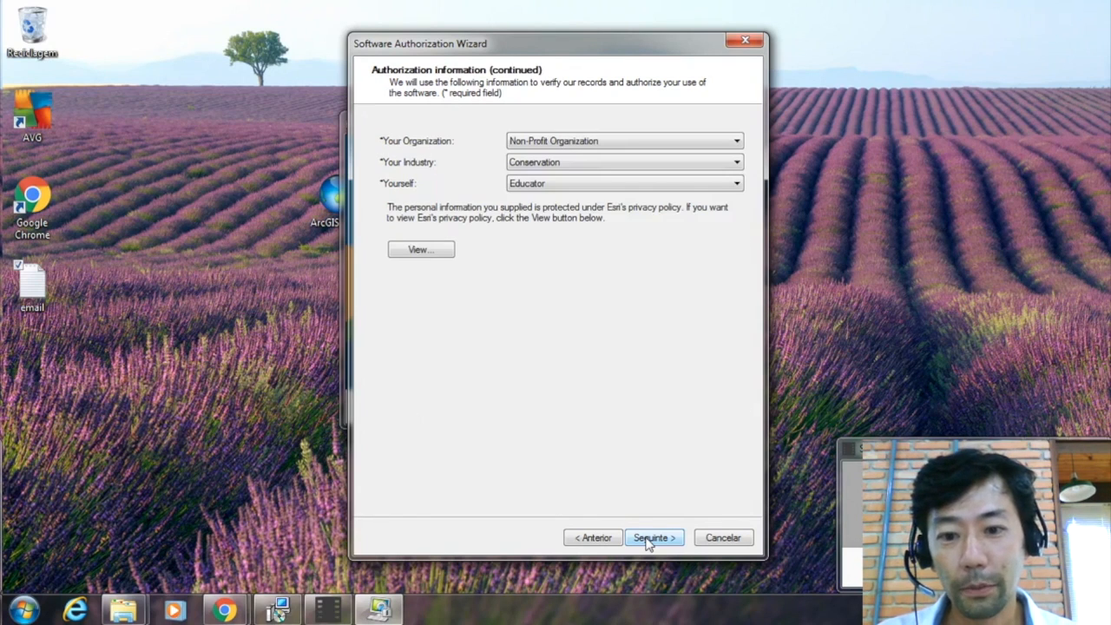
Set the organization to Non-Profit Organization, the industry to Conservation and the role to Educator, and continue.
left_click(589, 144)
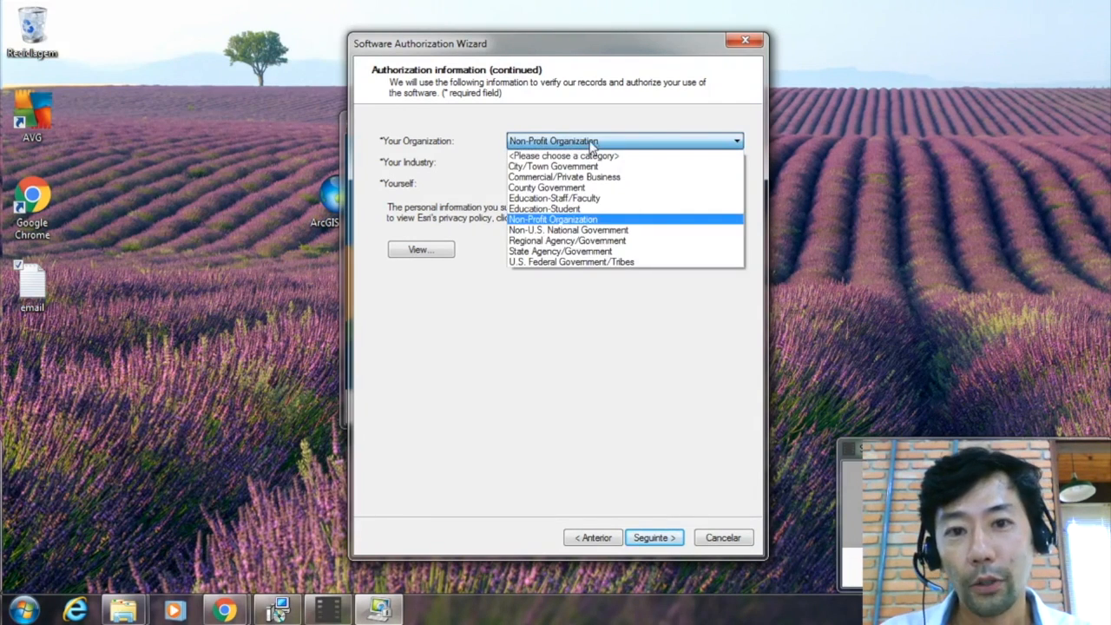
left_click(604, 219)
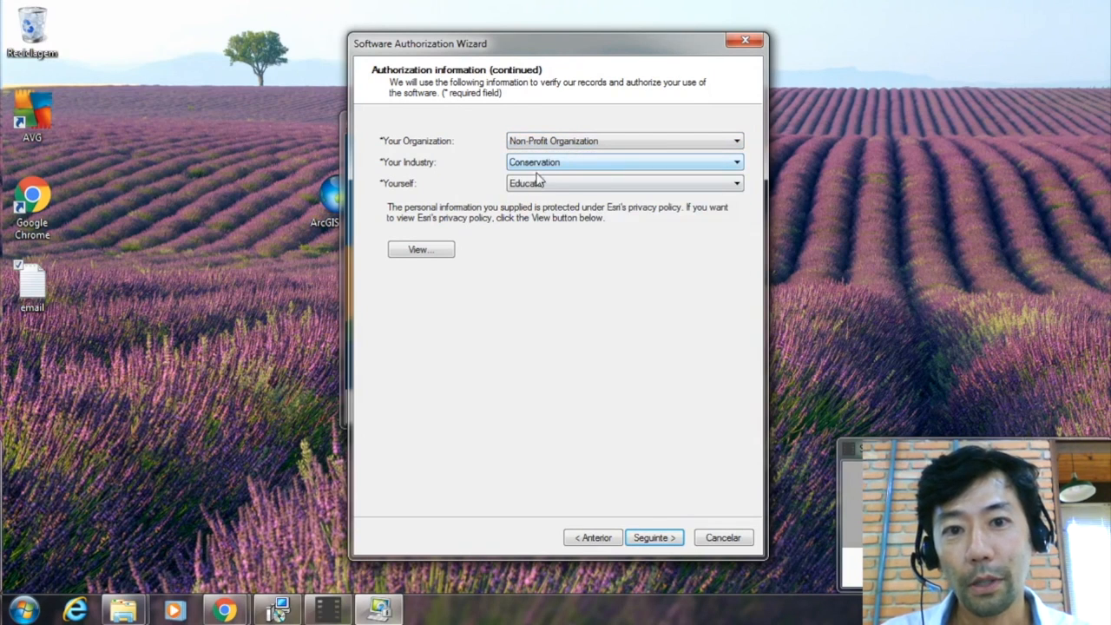
left_click(544, 165)
left_click(544, 165)
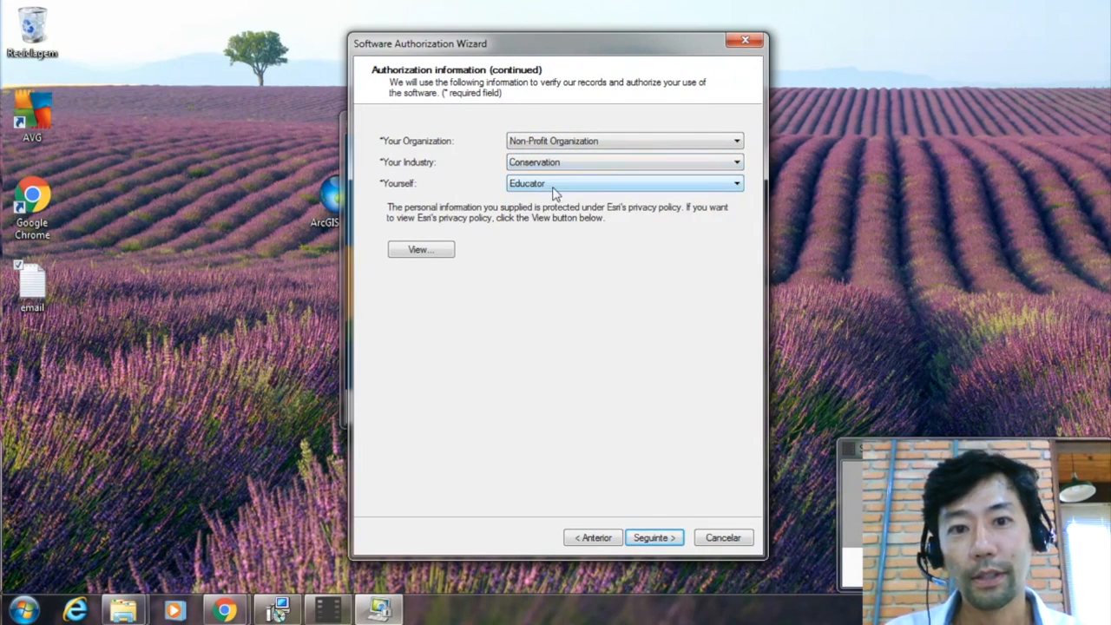
left_click(552, 186)
left_click(554, 189)
left_click(652, 537)
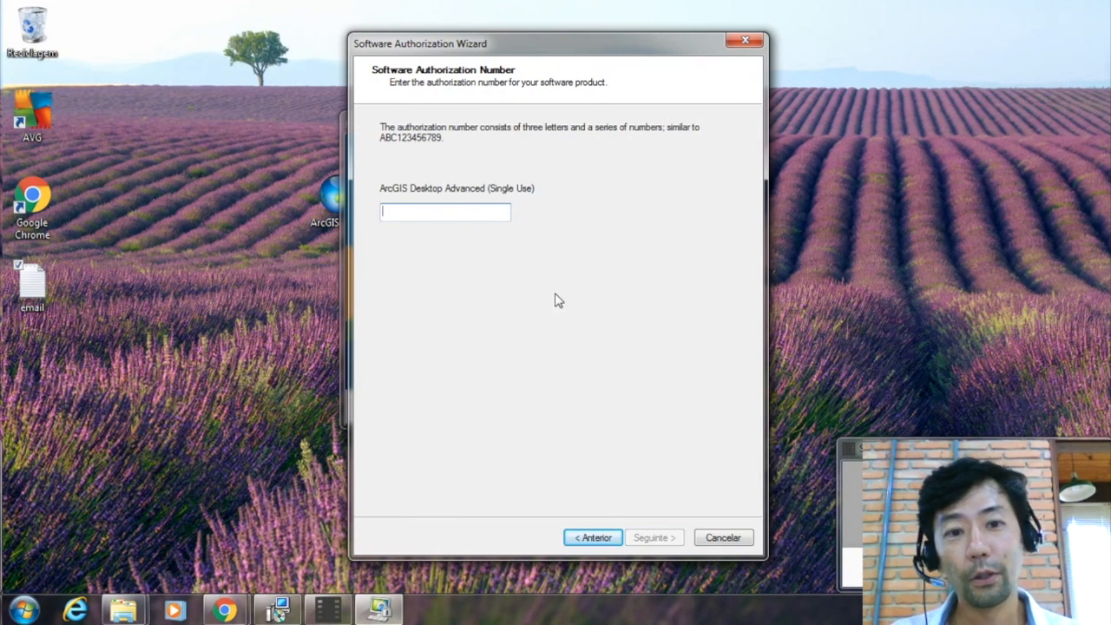
Switch to Chrome and copy the ArcMap authorization code from the Esri trial message in Gmail.
mouse_move(240, 614)
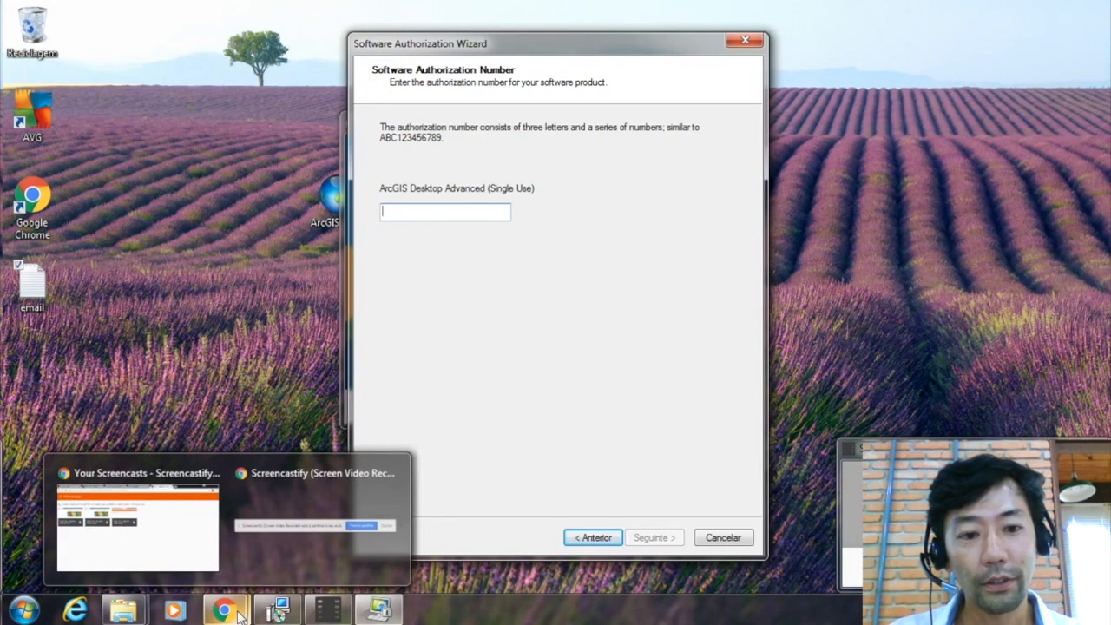
left_click(178, 526)
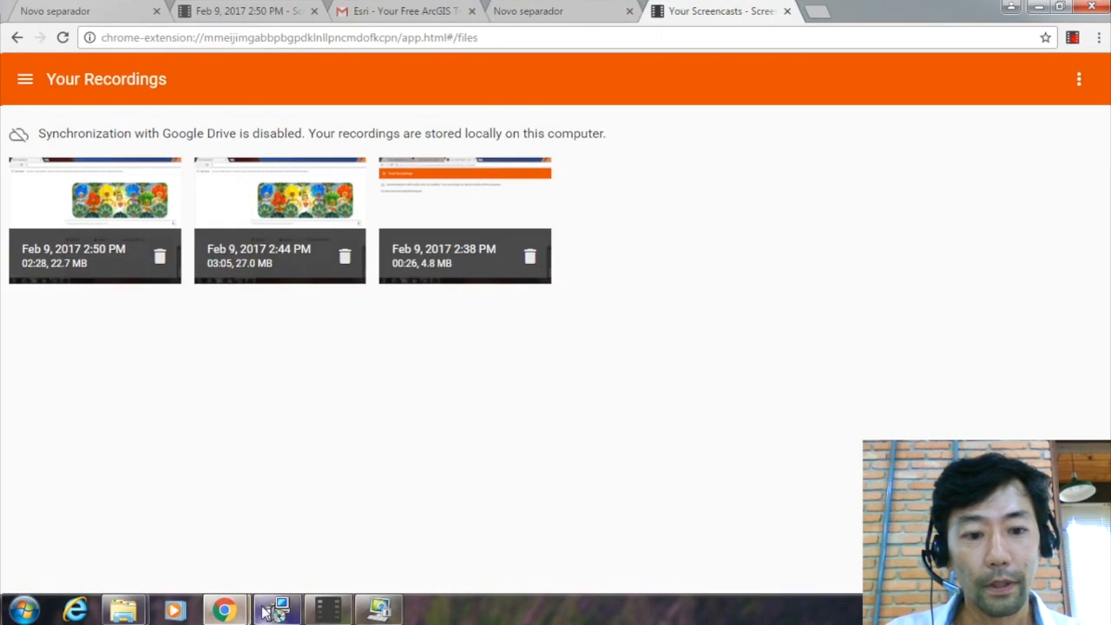
left_click(378, 14)
scroll(575, 369, "down", 3)
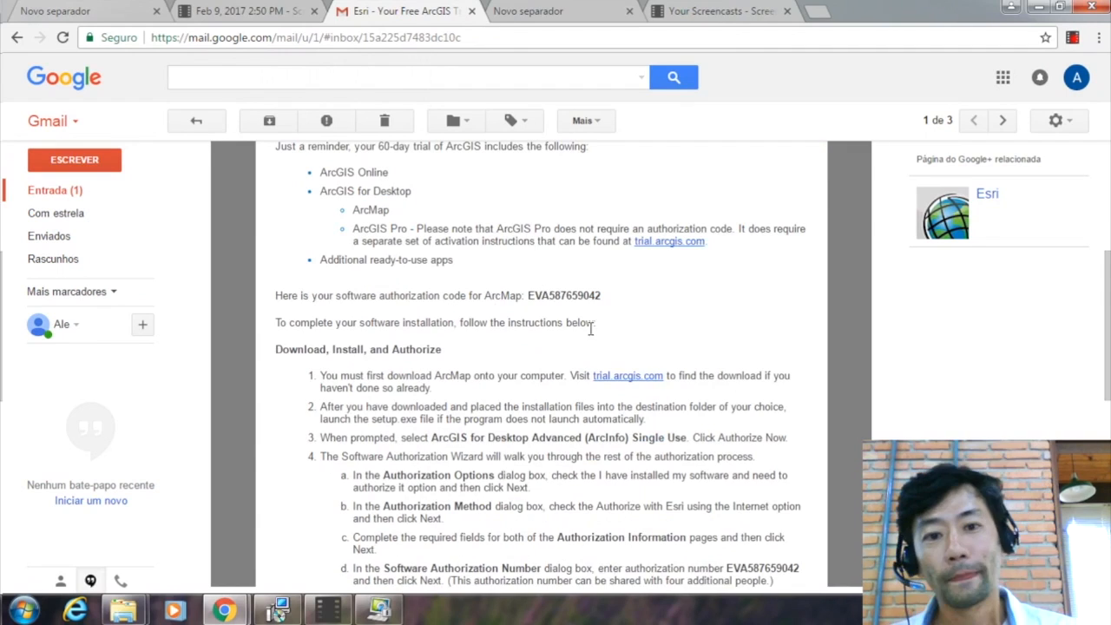
left_click_drag(525, 296, 614, 302)
key("ctrl+c")
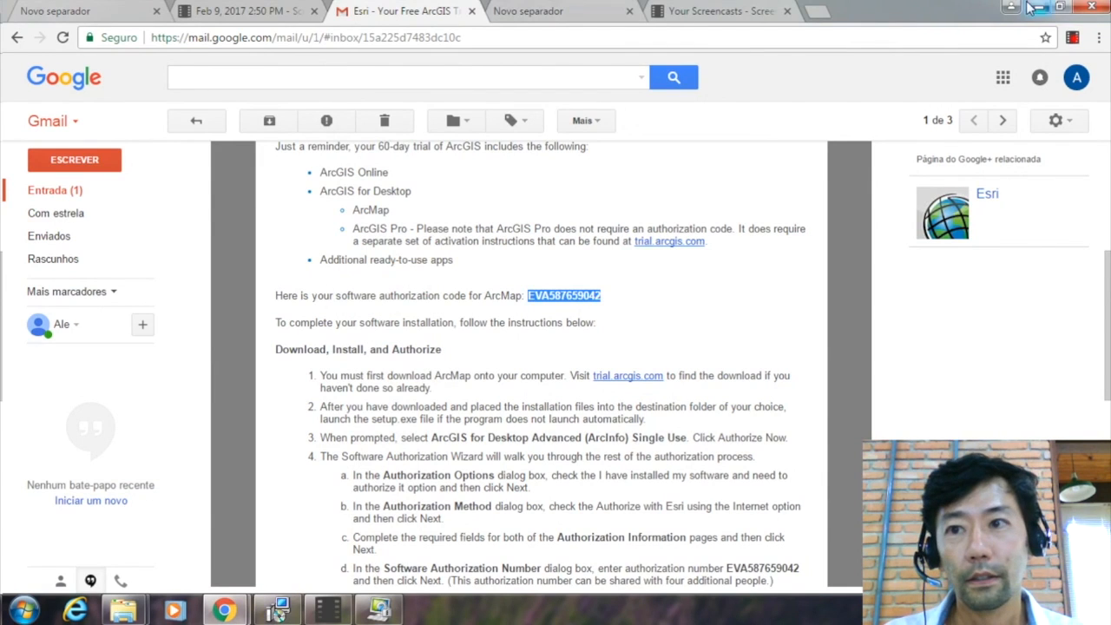
Return to the Software Authorization Wizard, paste the authorization code as the ArcGIS Desktop Advanced (Single Use) number and continue.
left_click(276, 612)
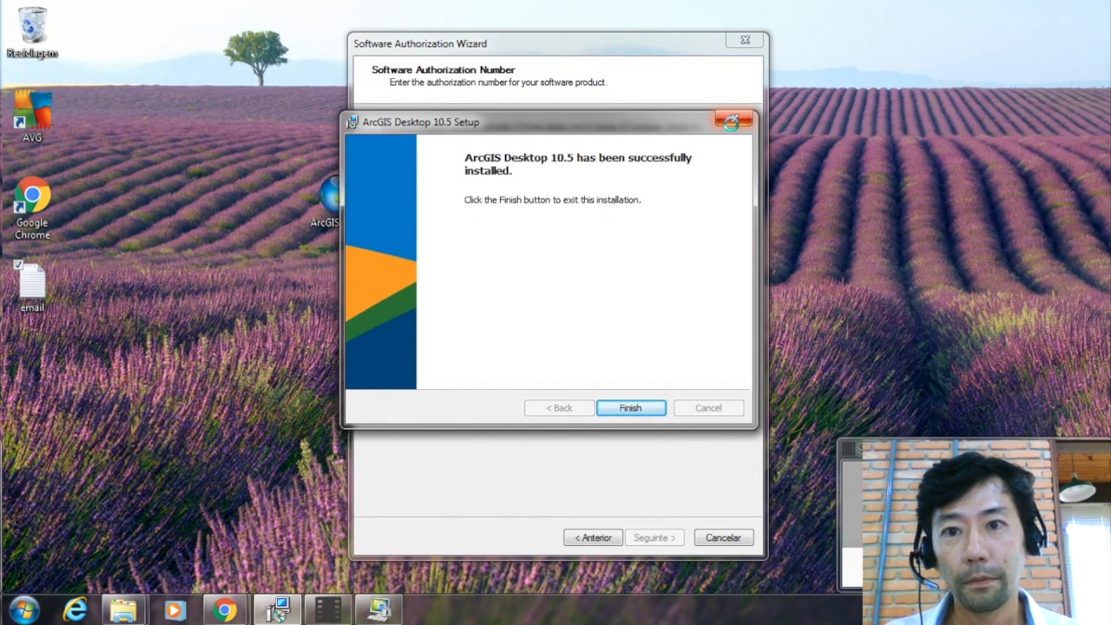
left_click(728, 119)
key("ctrl+v")
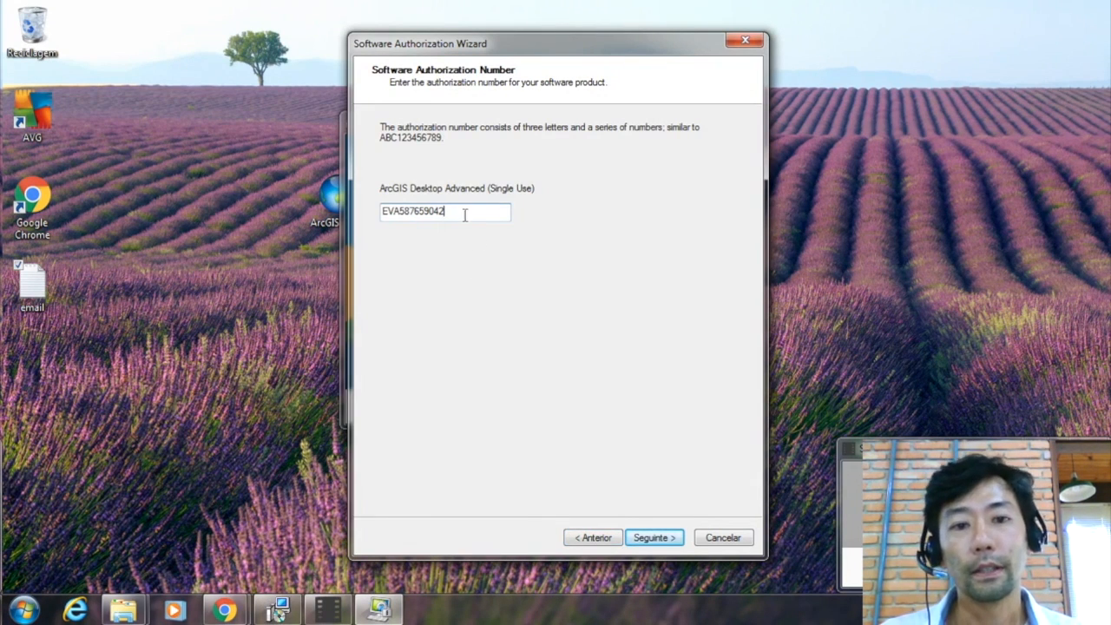
left_click(656, 538)
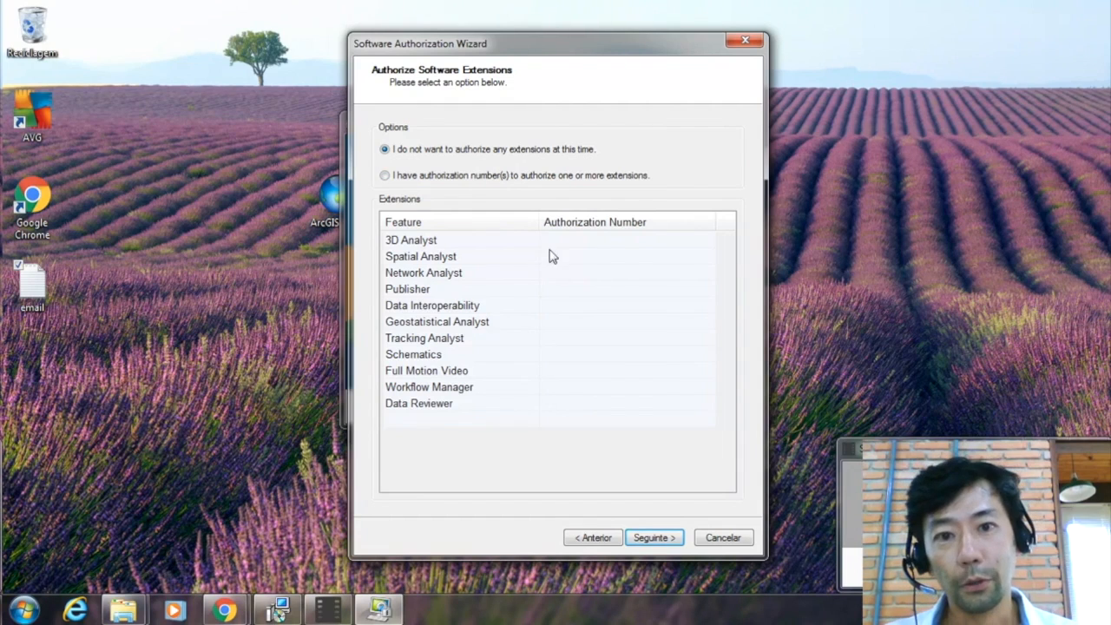
Skip authorizing extensions by number, add all available extensions to the evaluation list and continue the authorization.
left_click(661, 538)
left_click_drag(478, 377, 396, 188)
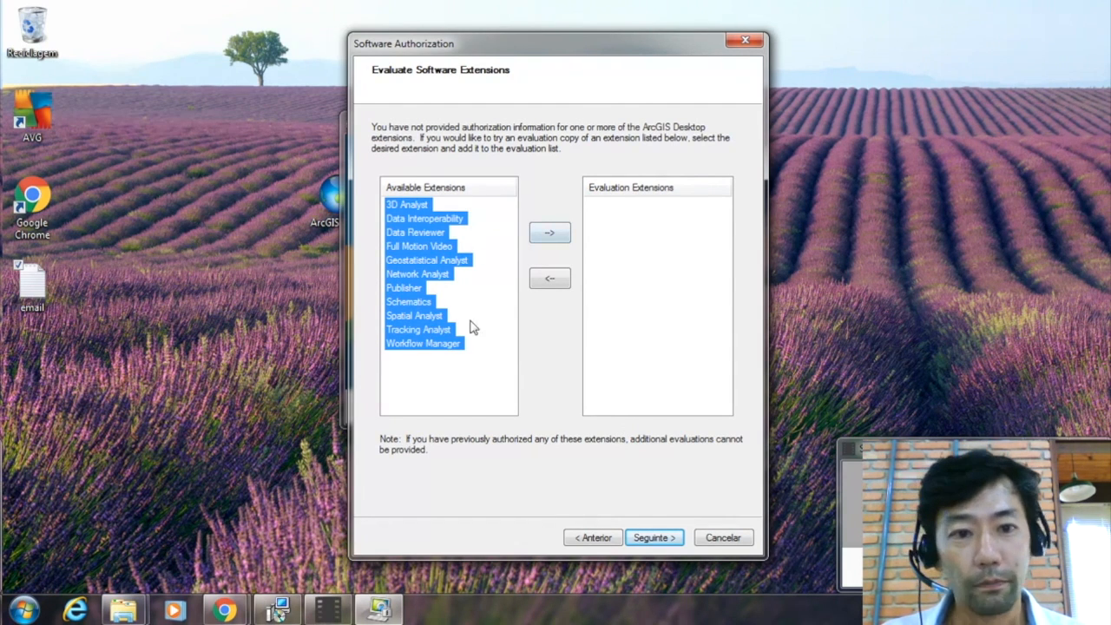
left_click(552, 234)
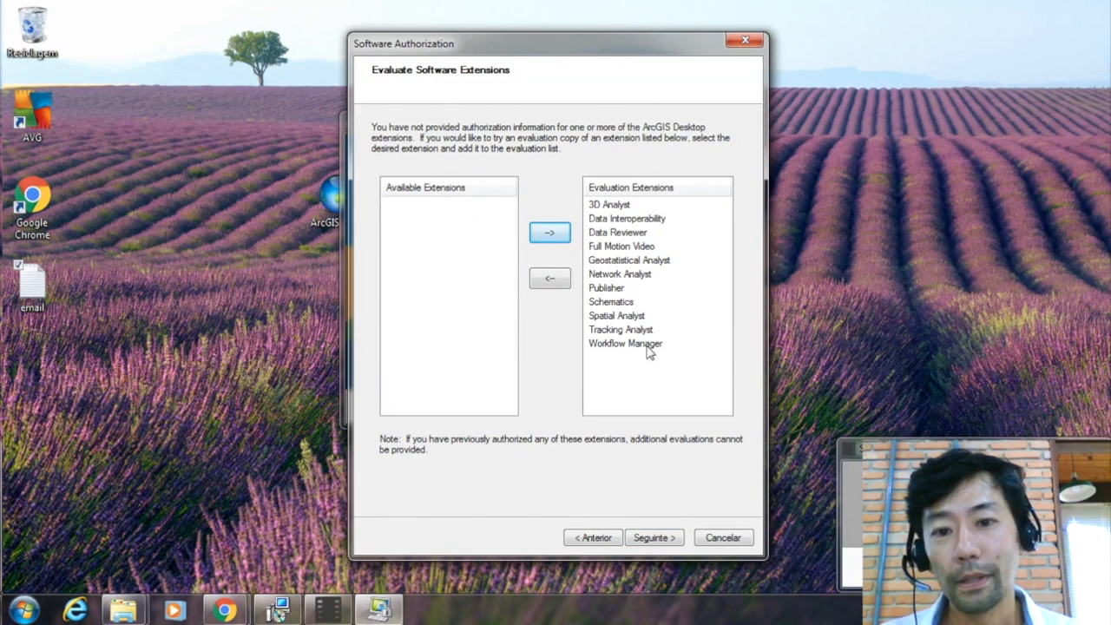
left_click(655, 541)
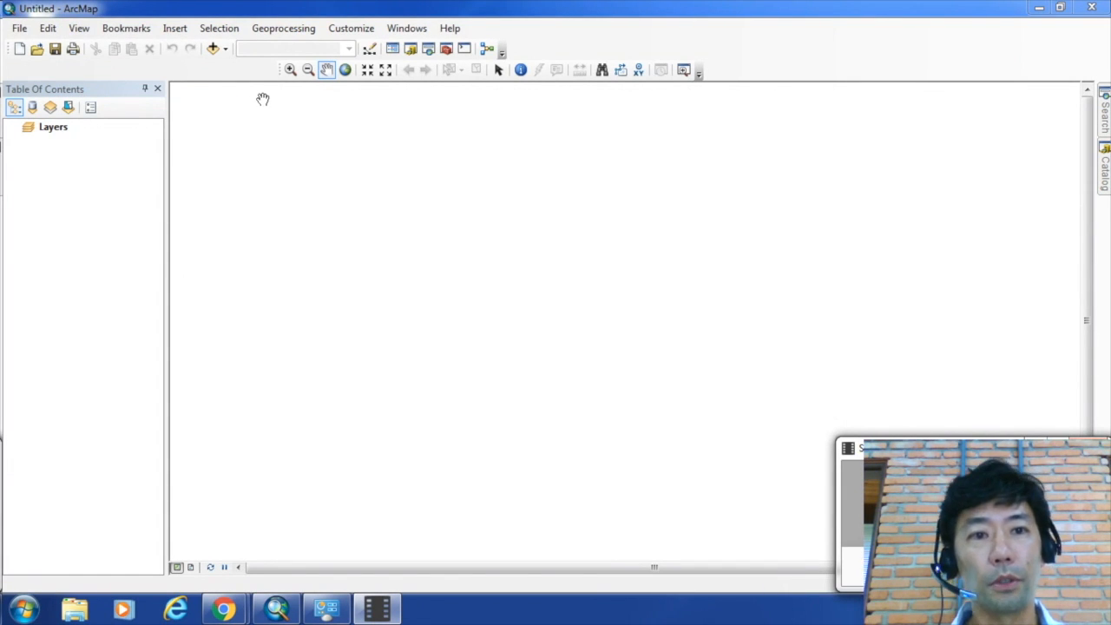
Start adding data and create a folder connection to C:\sig\Tutorial_SIG.
left_click(213, 49)
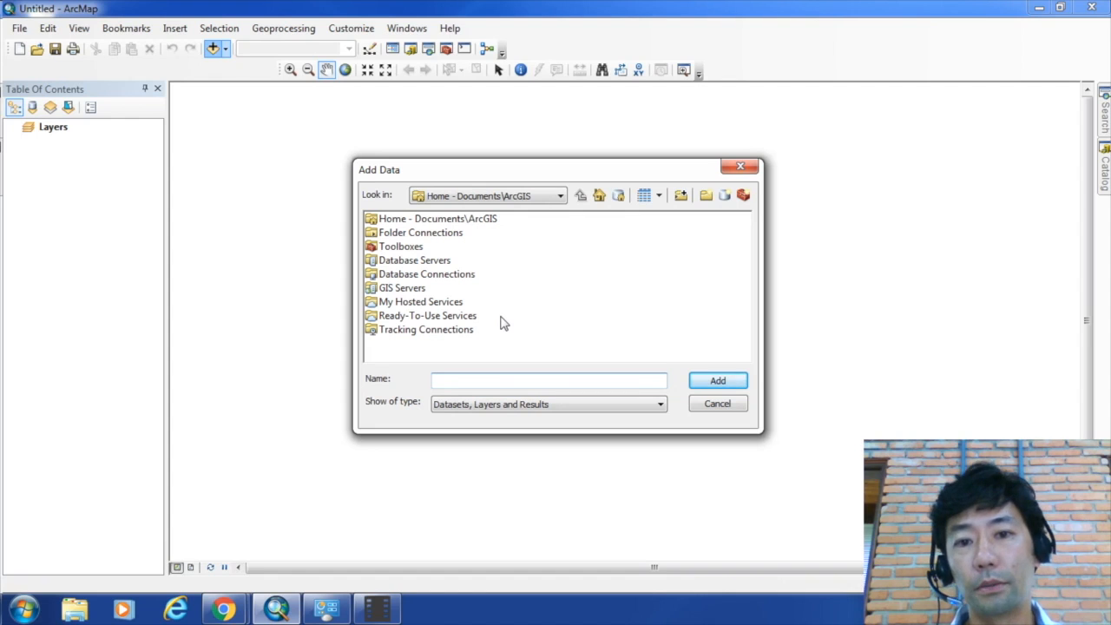
left_click(679, 196)
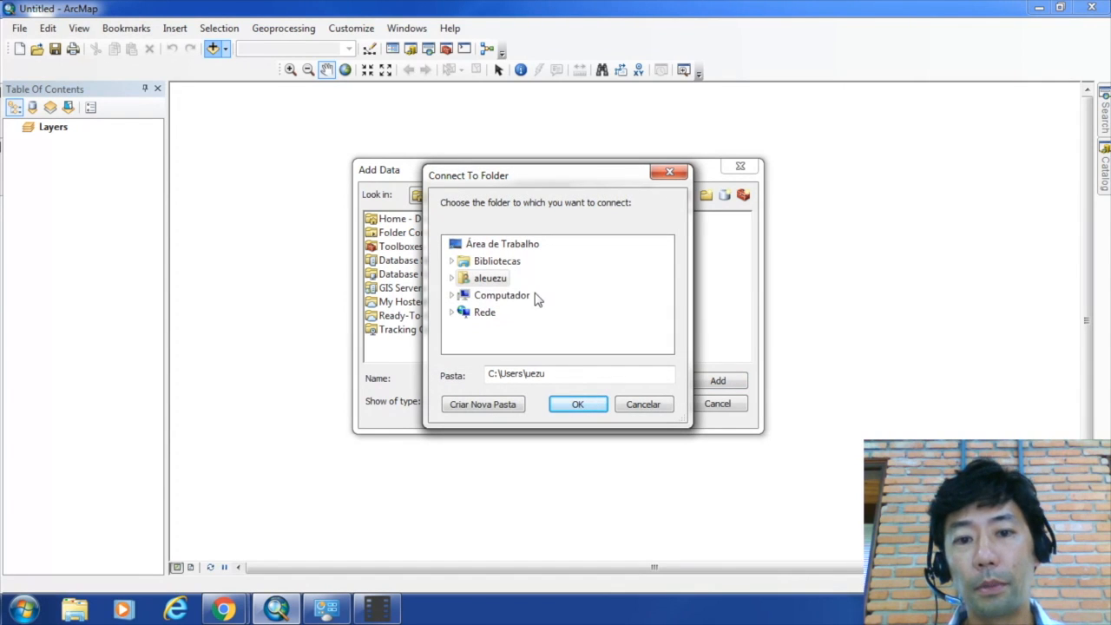
left_click(452, 295)
left_click(499, 313)
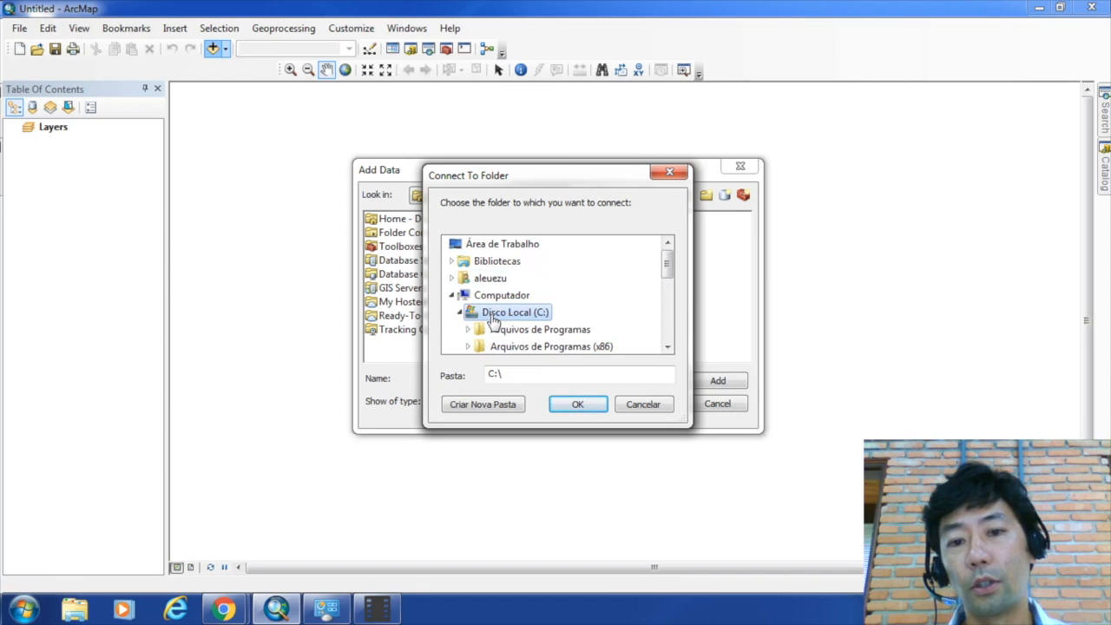
left_click(666, 304)
scroll(667, 304, "down", 2)
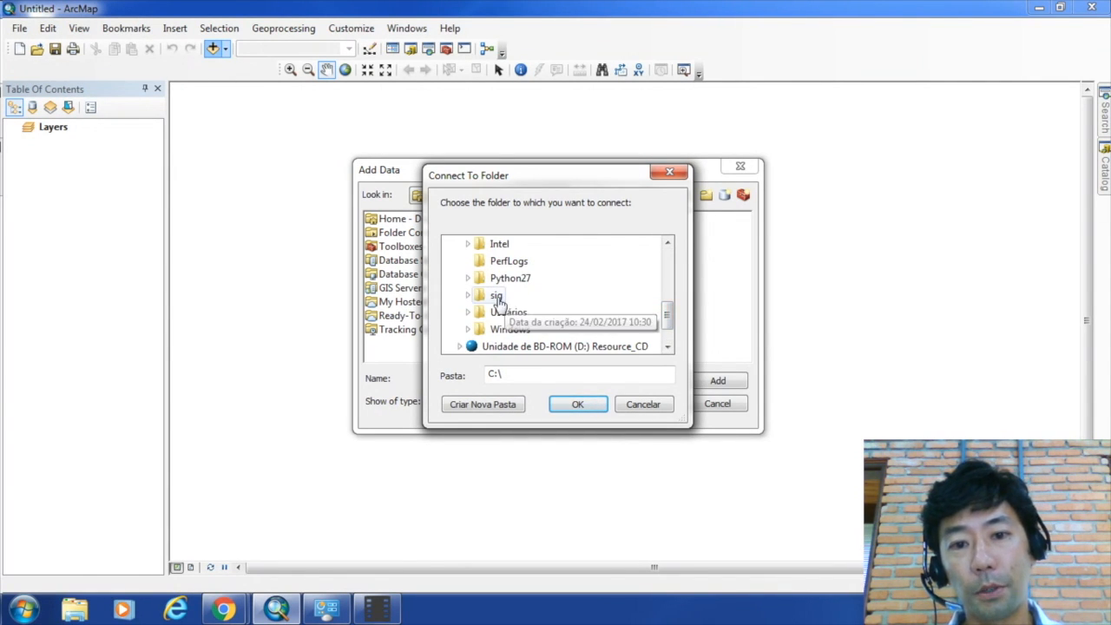
left_click(497, 297)
left_click_drag(667, 303, 667, 319)
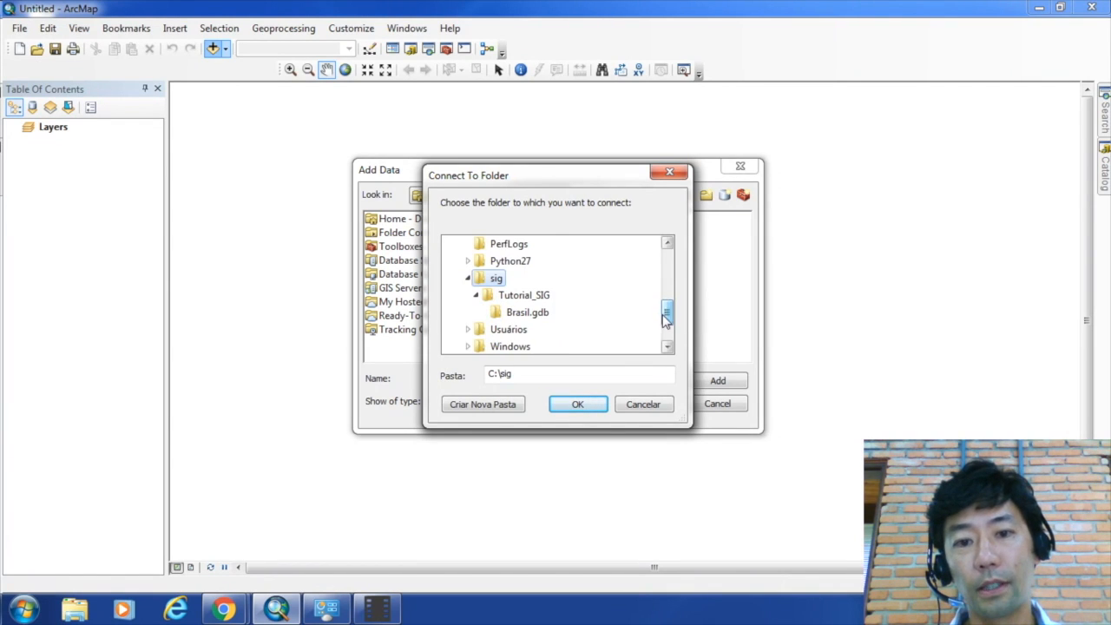
left_click(540, 296)
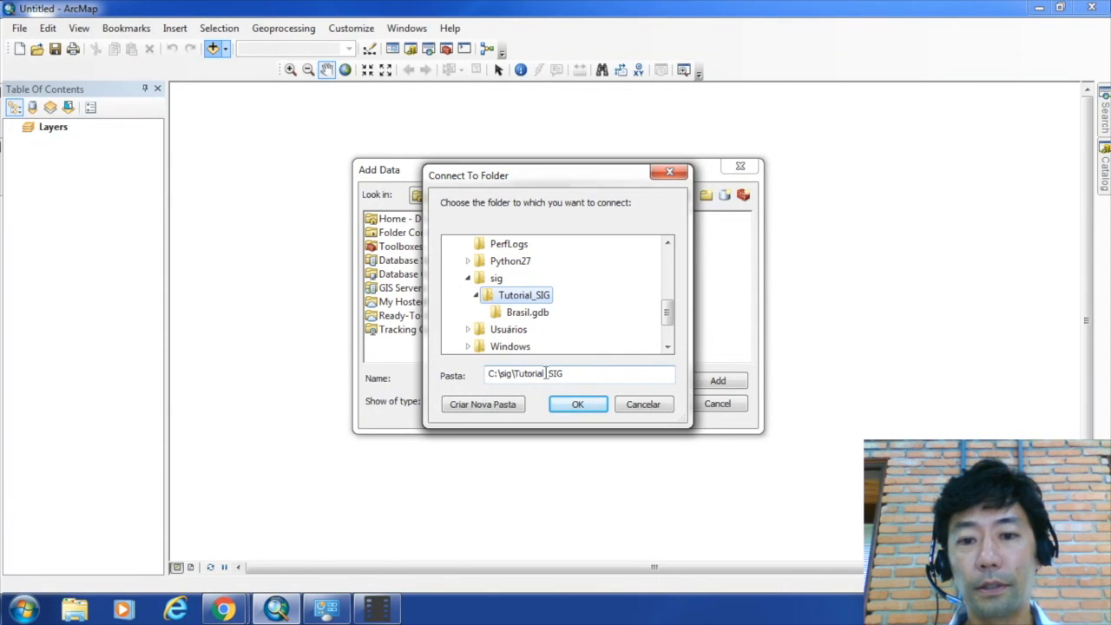
left_click_drag(564, 373, 486, 375)
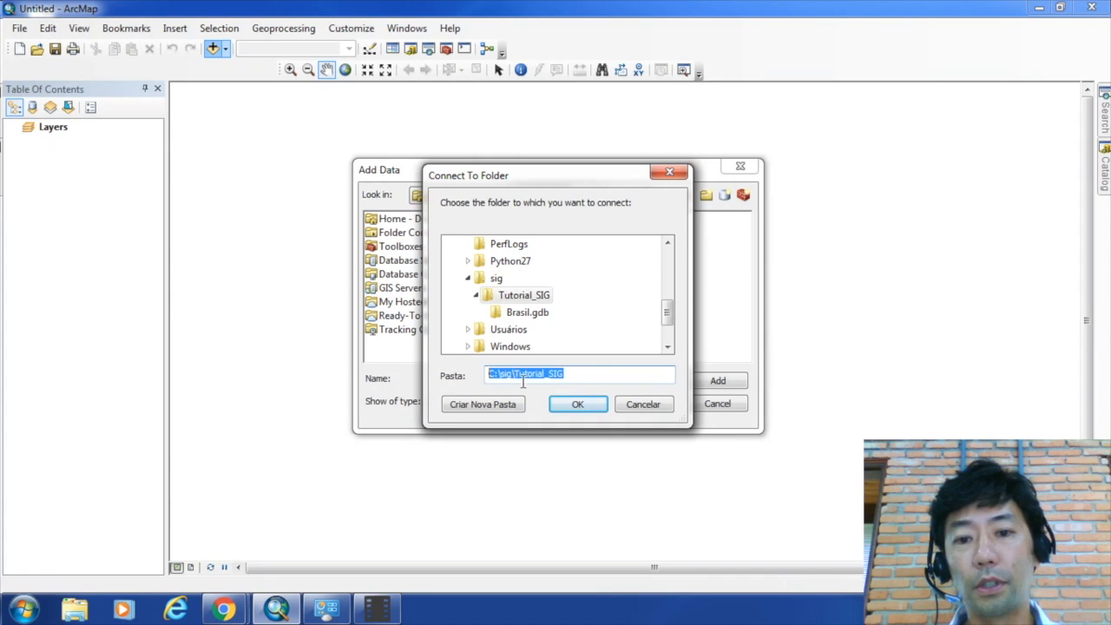
left_click(568, 374)
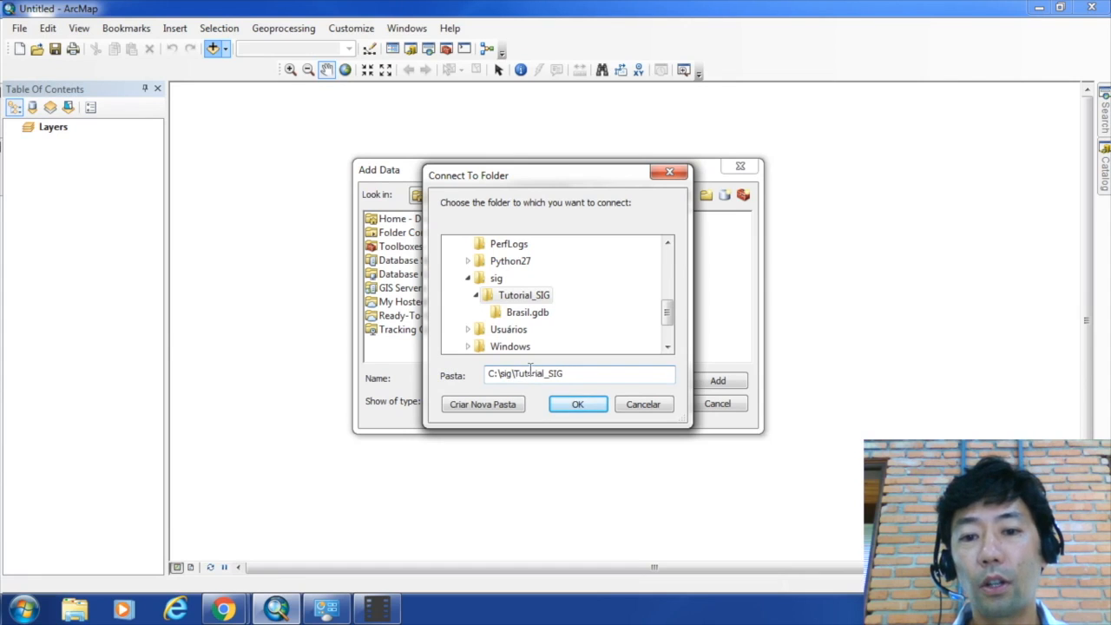
left_click(574, 404)
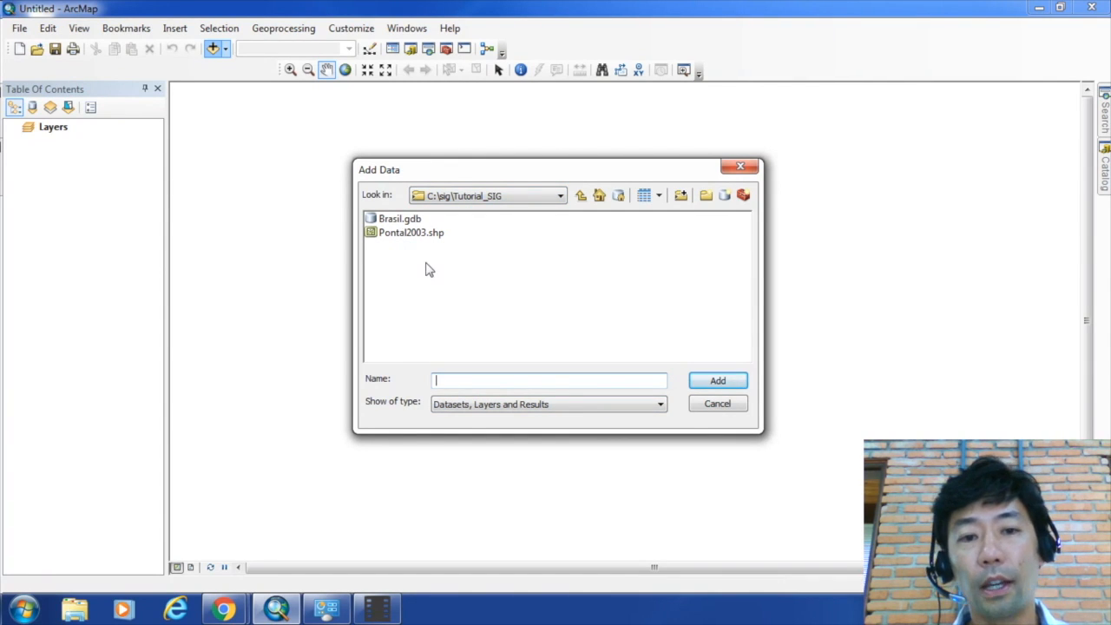
Open the Brasil.gdb geodatabase and add its Rios, Municipios and Capitais feature classes to the map, leaving no layer selected.
left_click(395, 221)
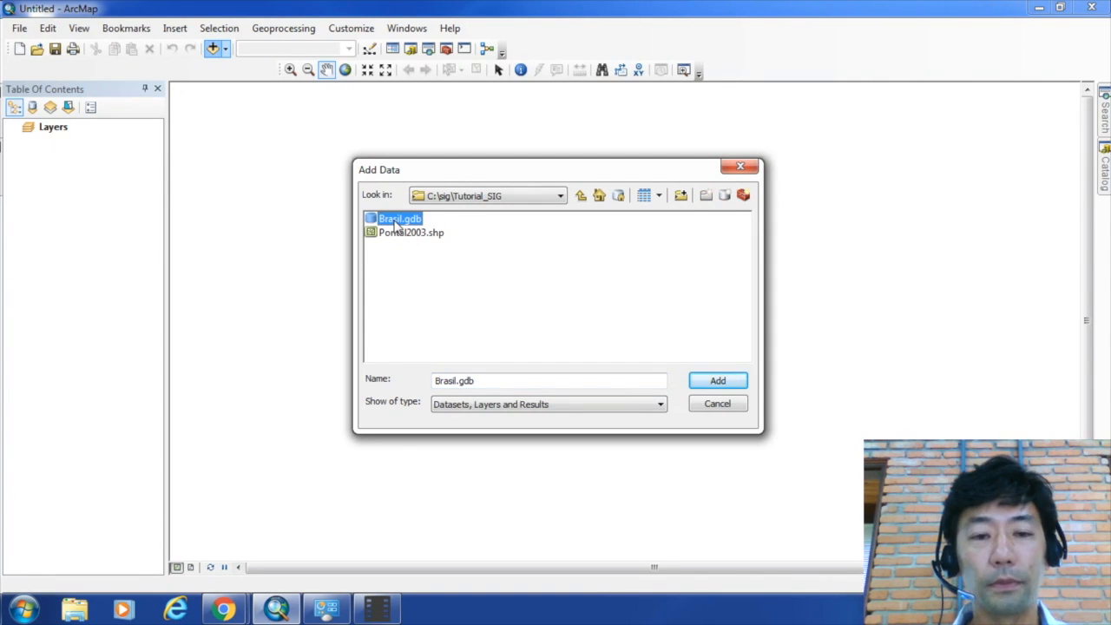
double_click(396, 222)
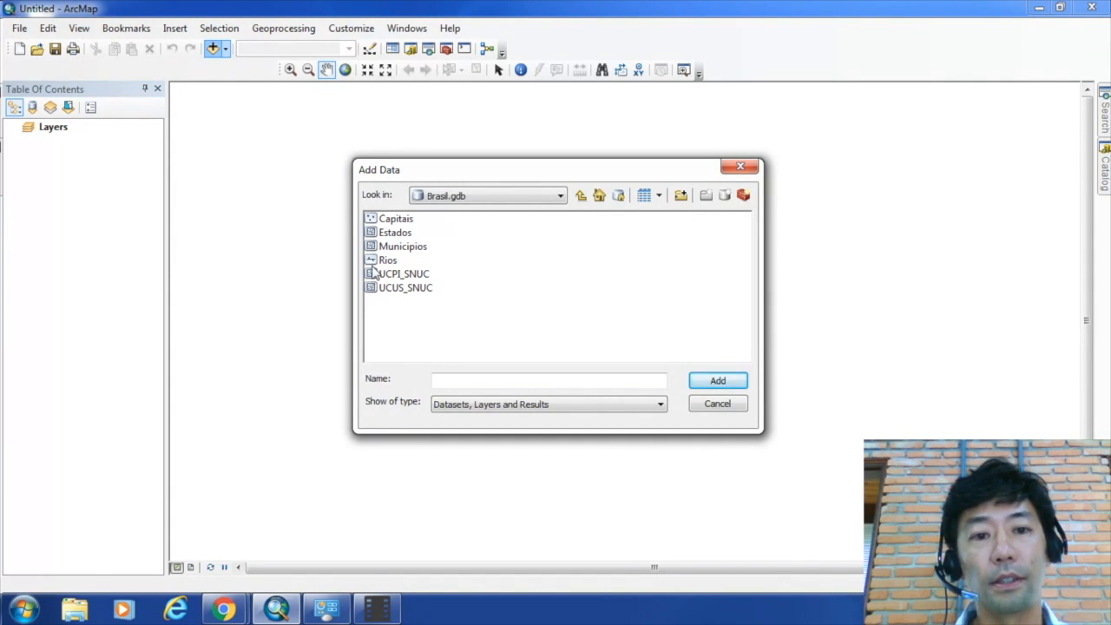
left_click(392, 222)
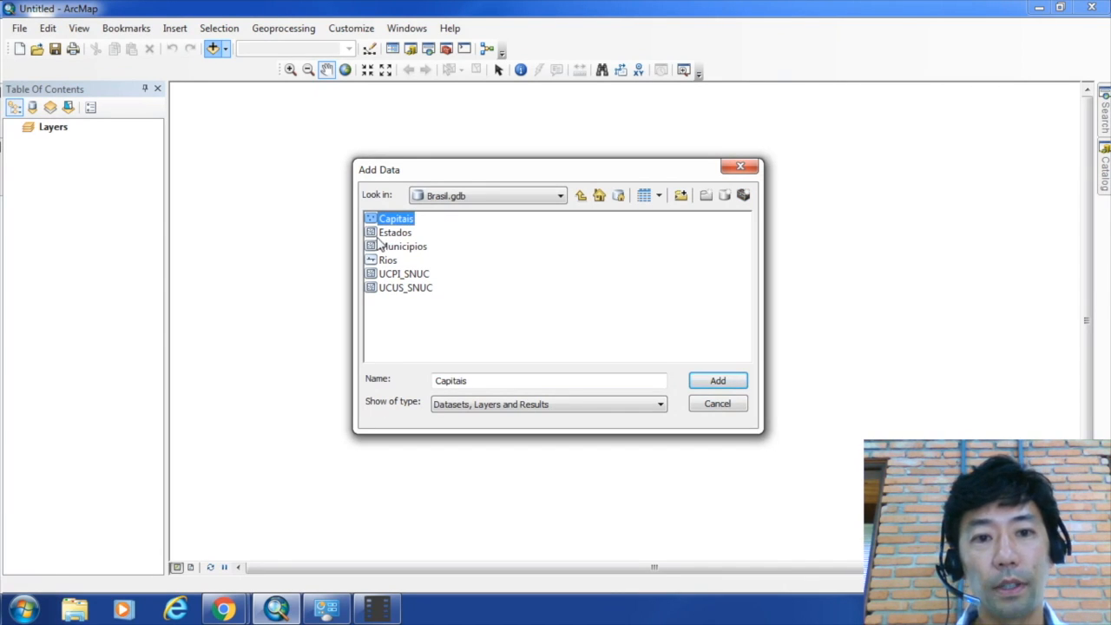
left_click(376, 234)
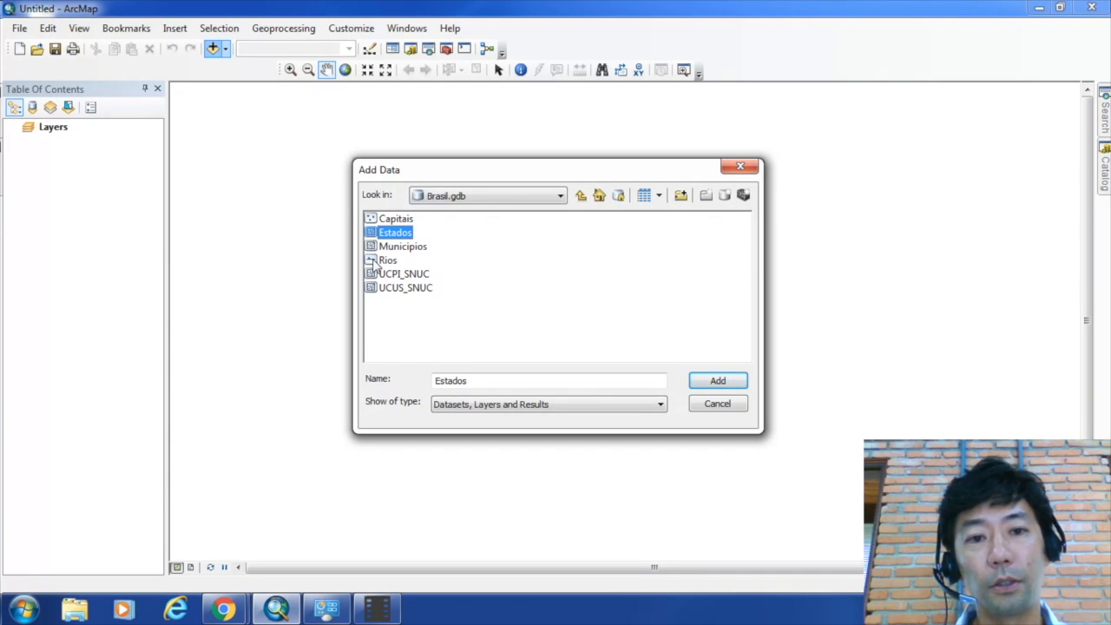
left_click(377, 262)
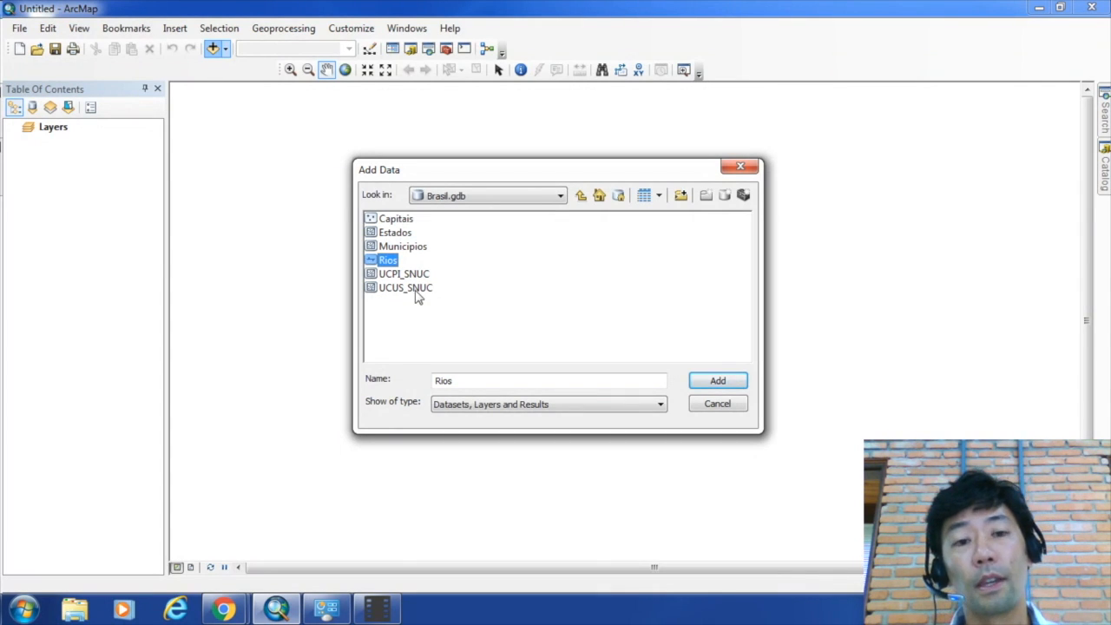
left_click(409, 248, "ctrl")
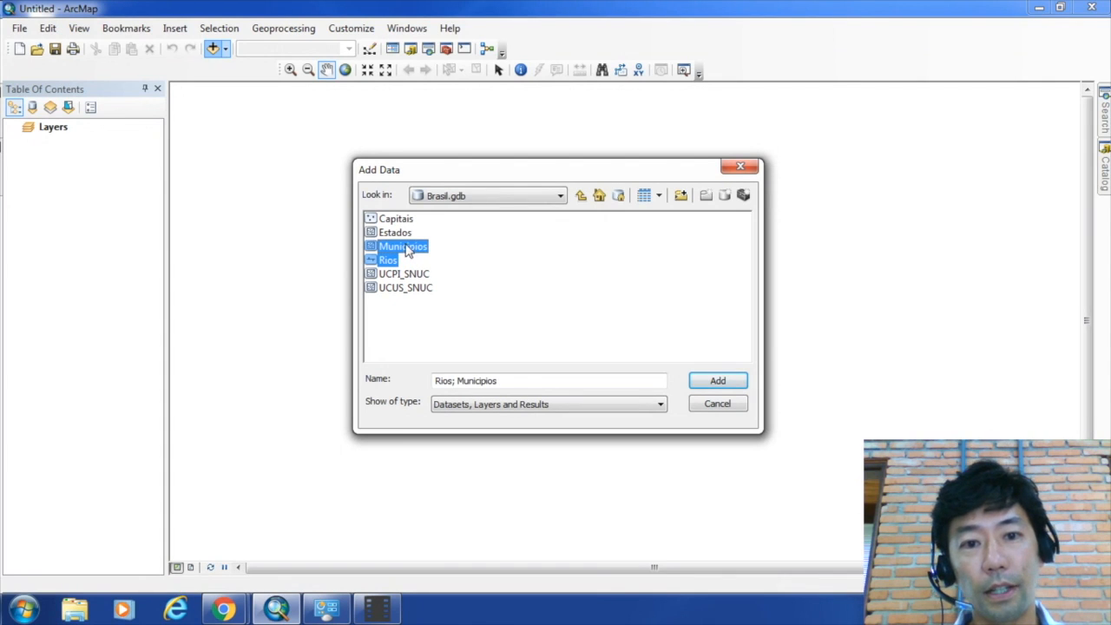
left_click(399, 220, "ctrl")
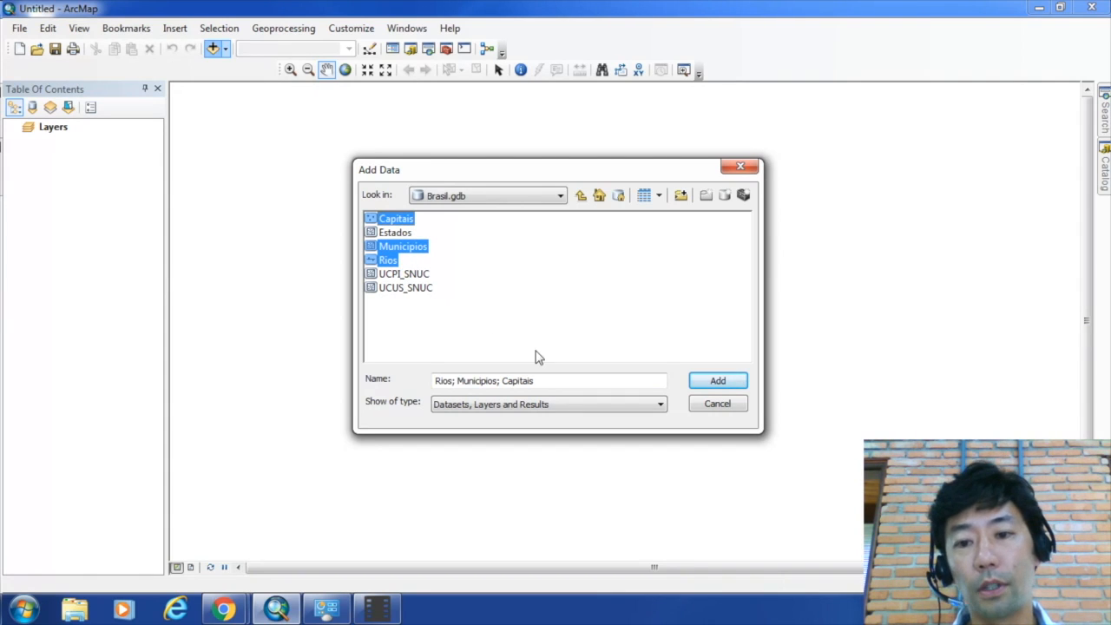
left_click(717, 381)
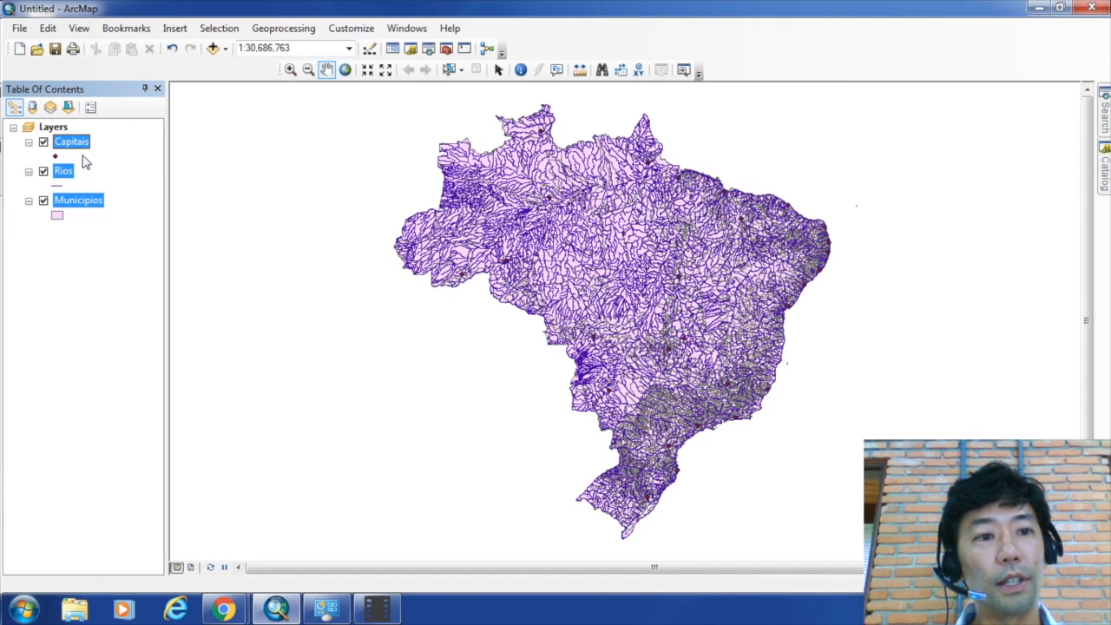
left_click(85, 245)
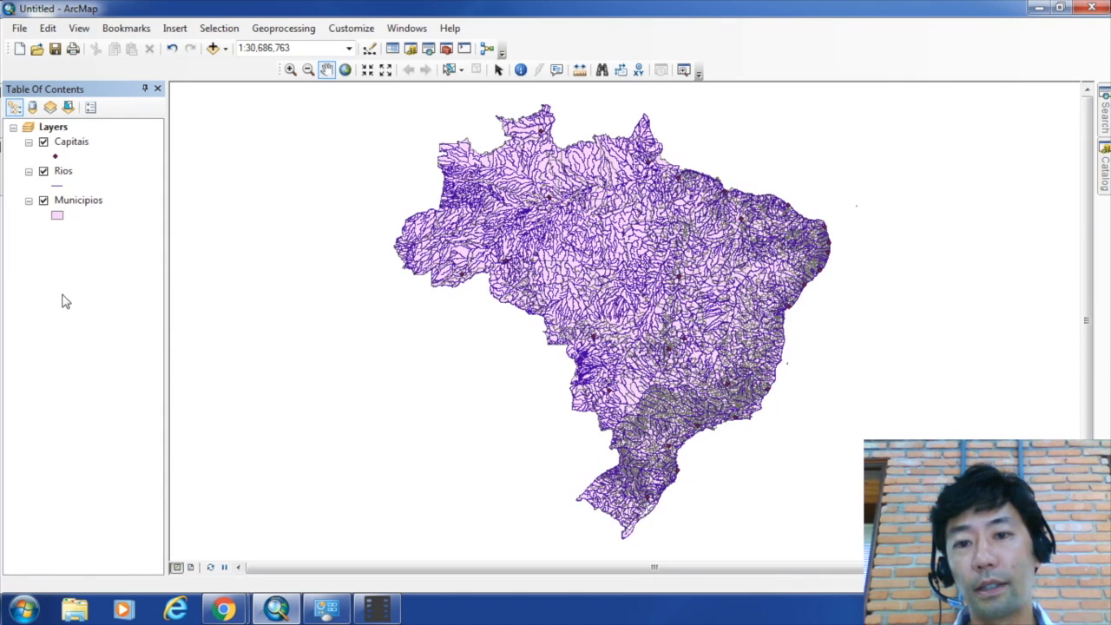
Hide the Capitais and Rios layers, and toggle the Municipios layer off and back on.
left_click(43, 142)
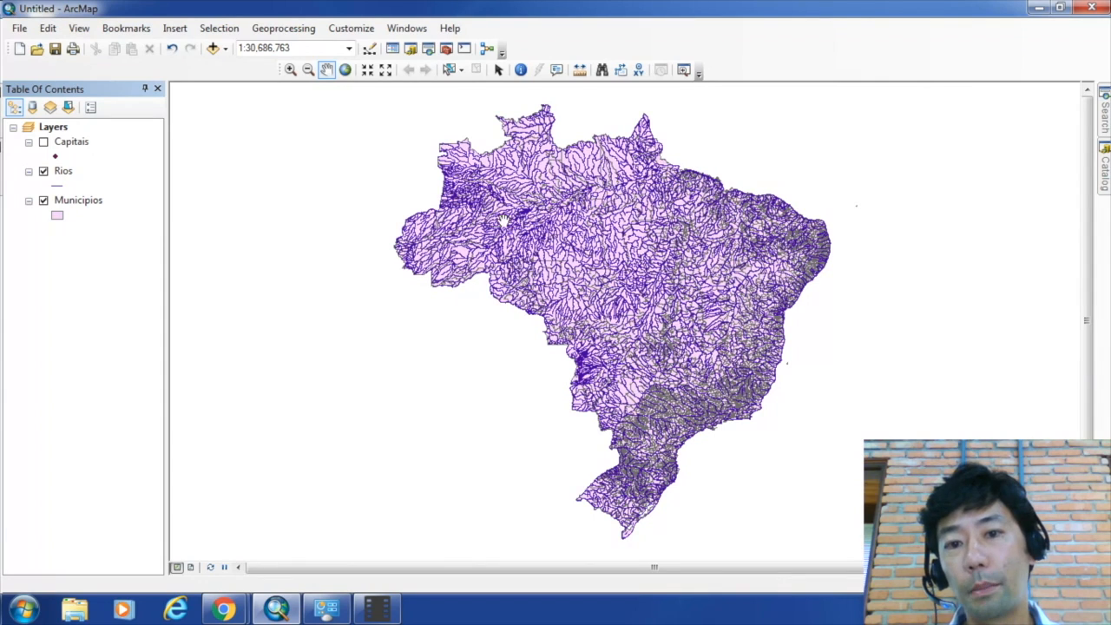
left_click(42, 173)
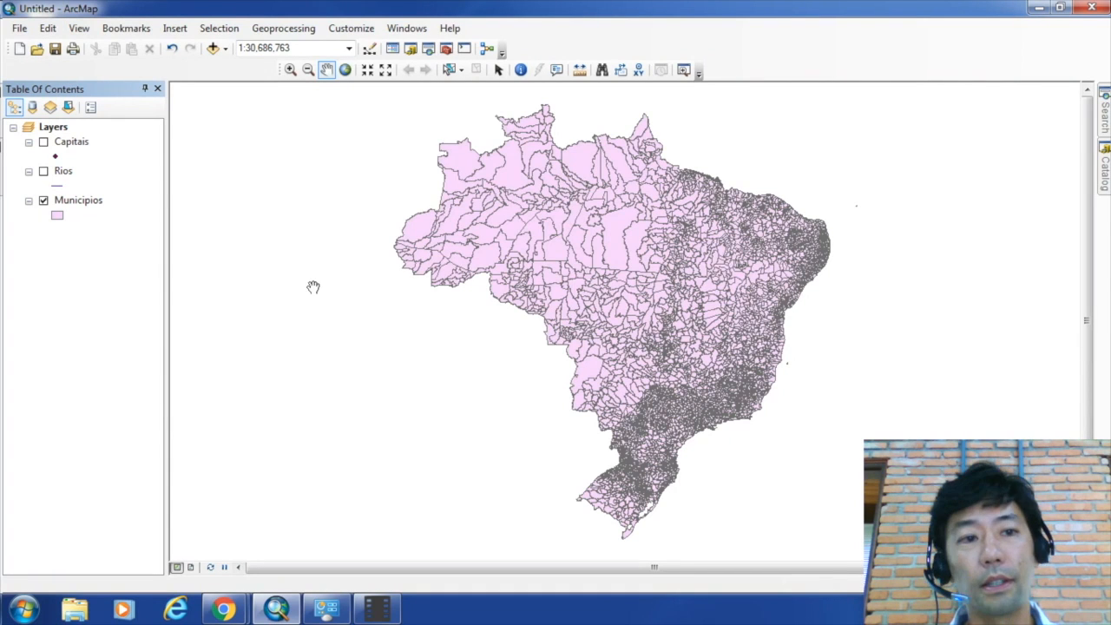
left_click(69, 176)
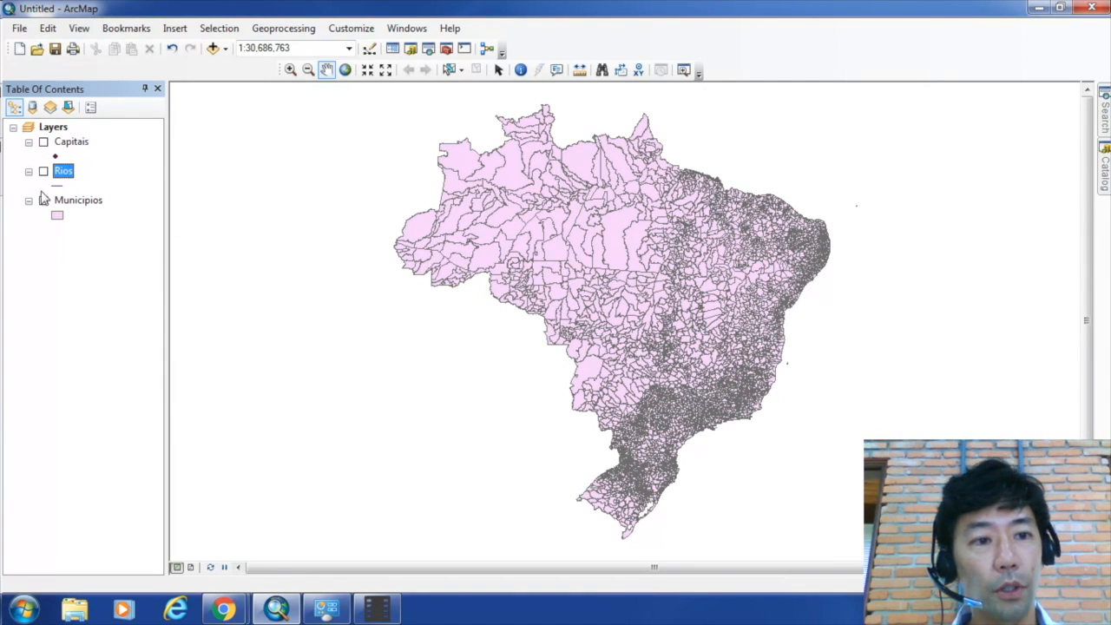
left_click(66, 203)
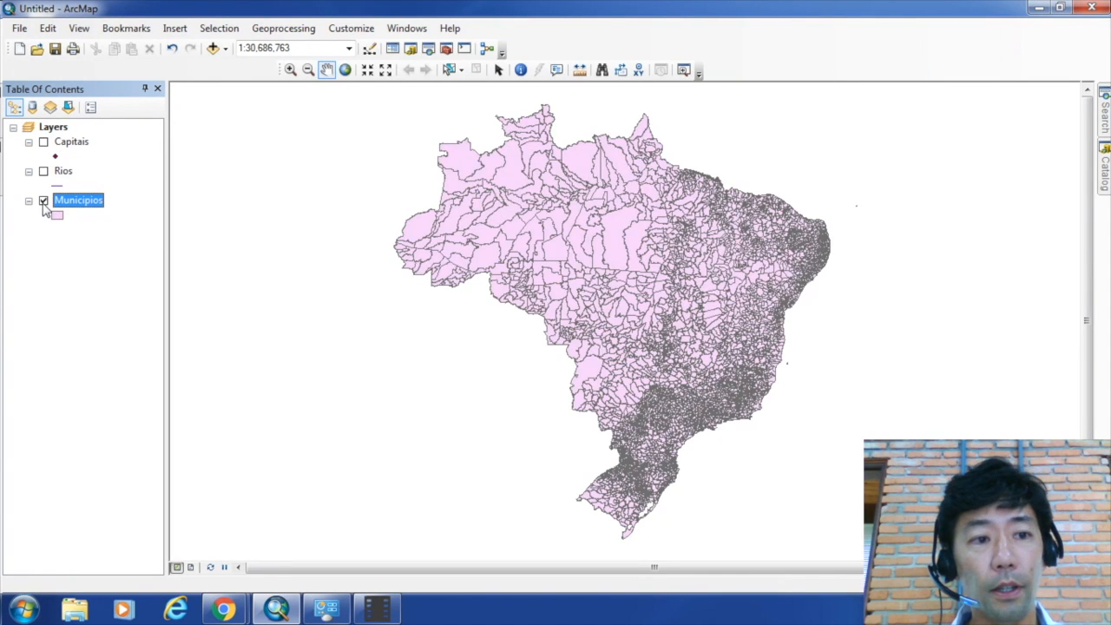
left_click(44, 201)
left_click(43, 201)
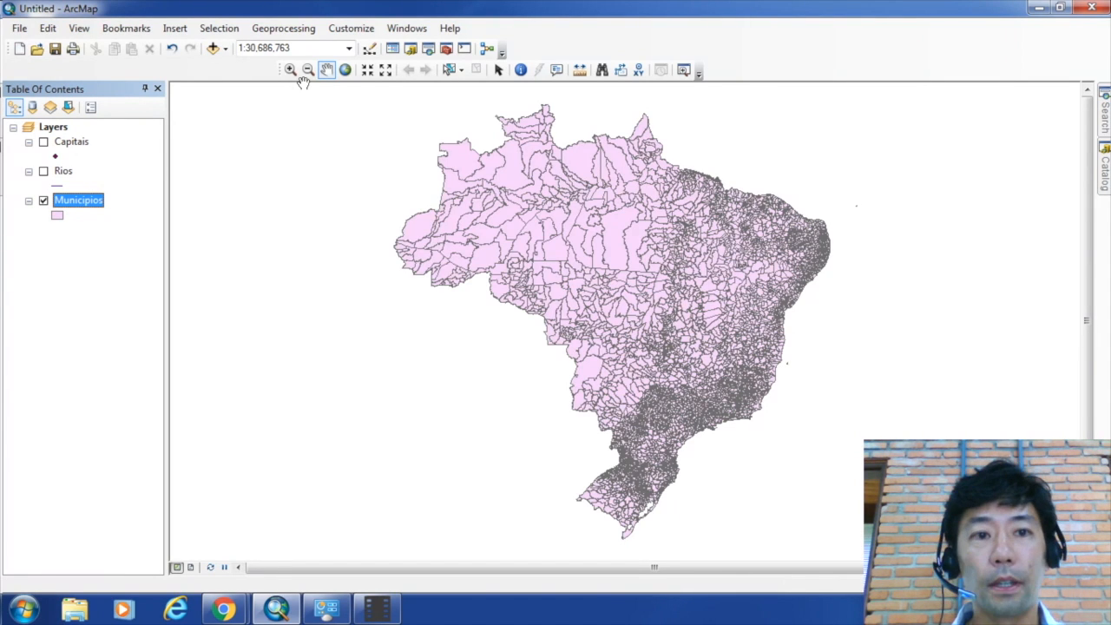
Undock the Tools toolbar so it floats over the map, and zoom in twice on the municipalities near Brazil's southeastern coast.
left_click_drag(276, 72, 274, 101)
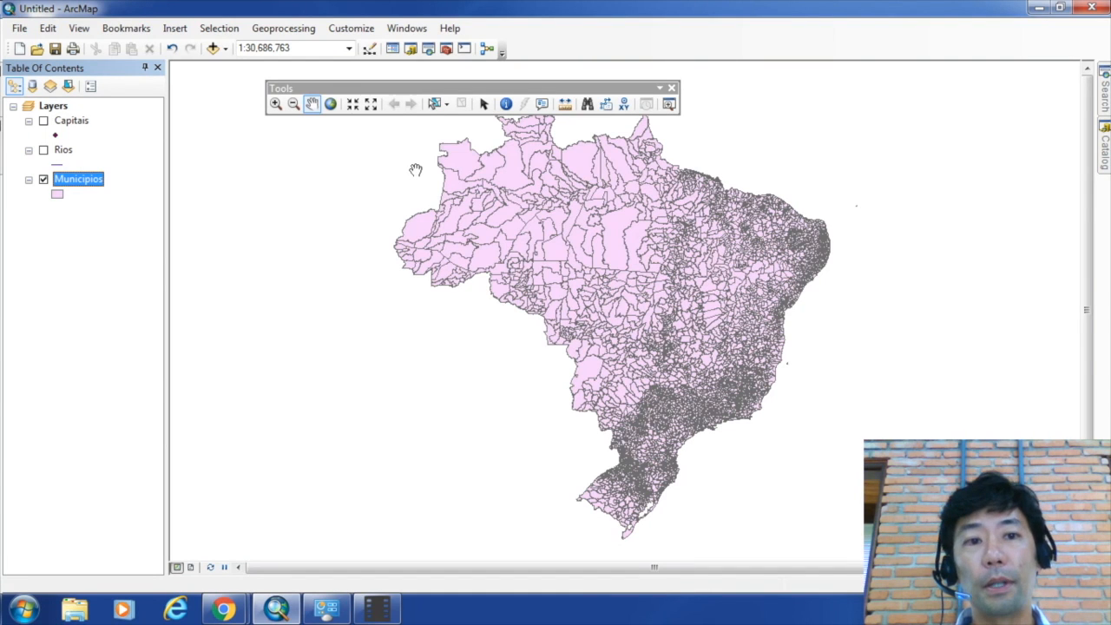
left_click_drag(420, 87, 465, 77)
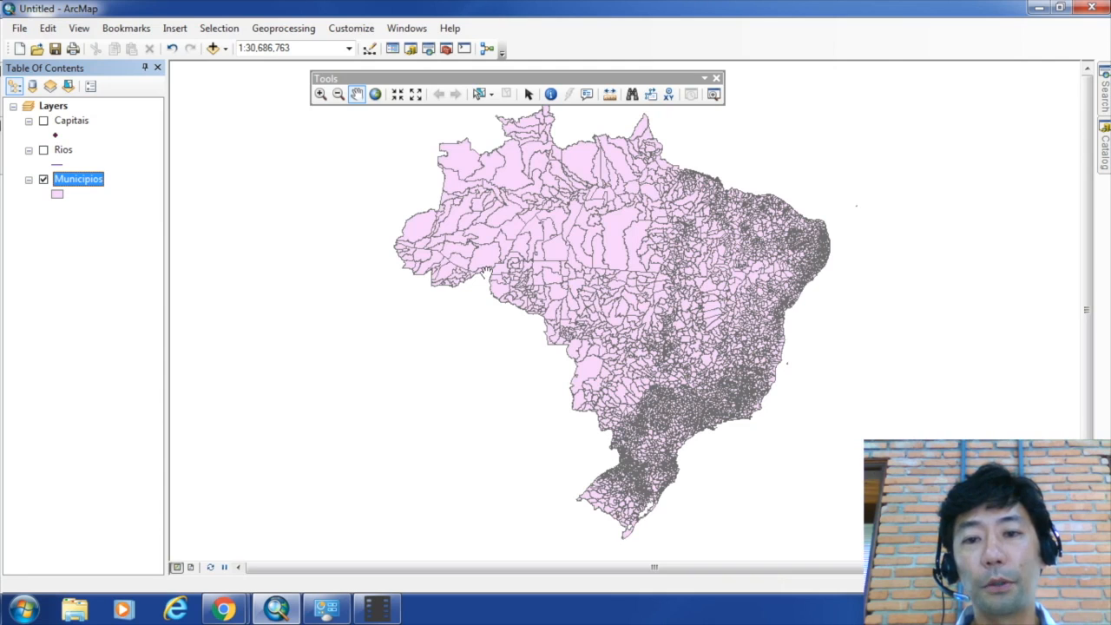
left_click(319, 99)
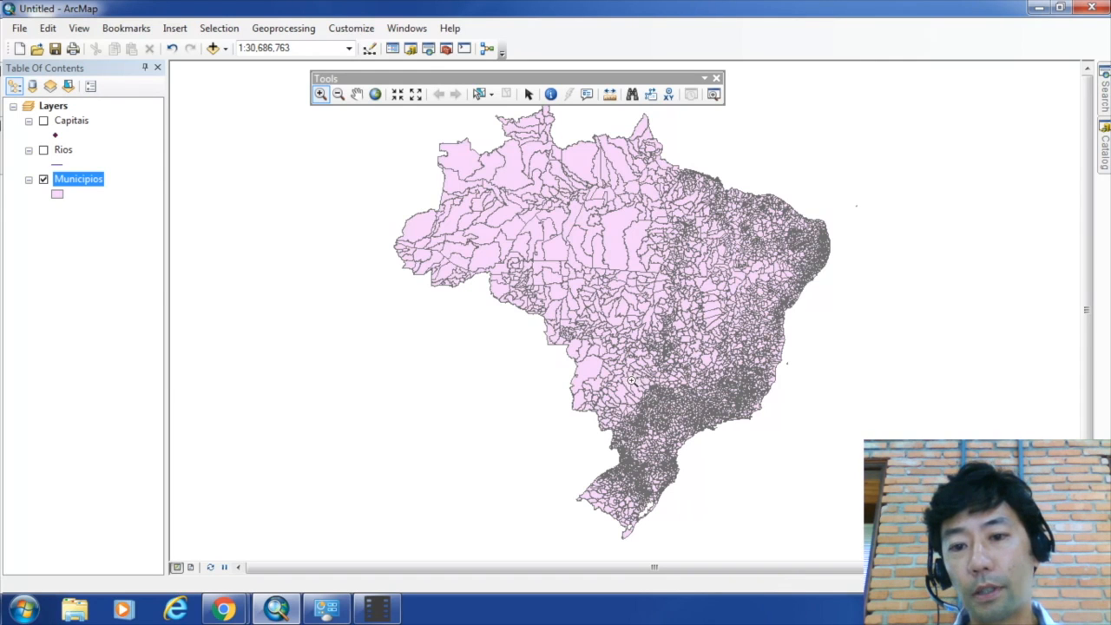
left_click_drag(675, 418, 732, 450)
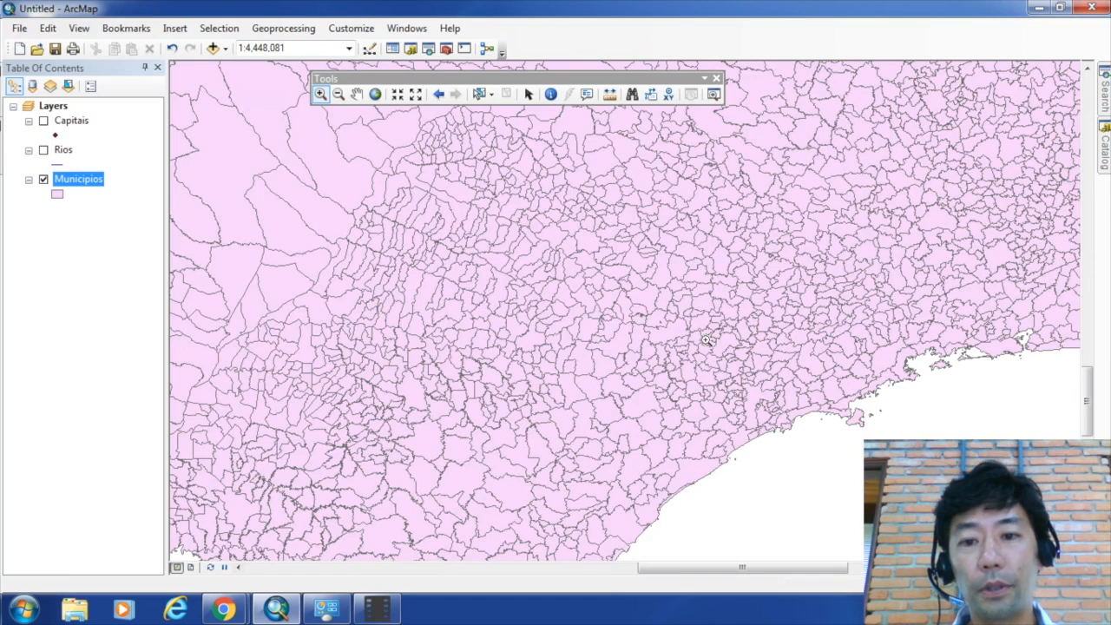
left_click_drag(716, 365, 779, 433)
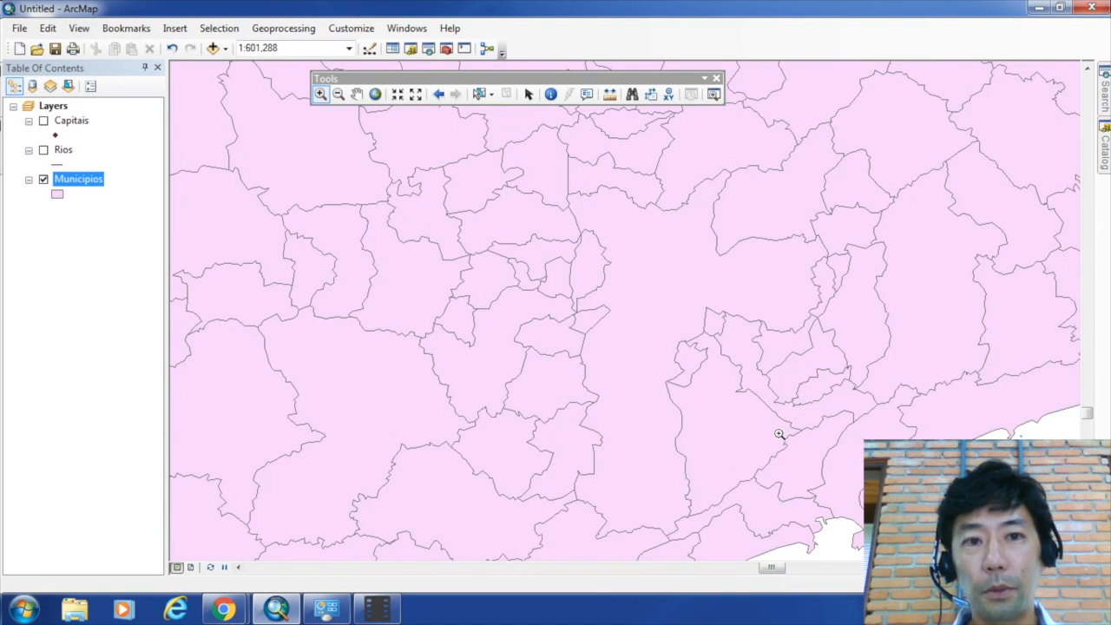
Zoom back out to the whole of Brazil and pan the map in several directions.
left_click(337, 94)
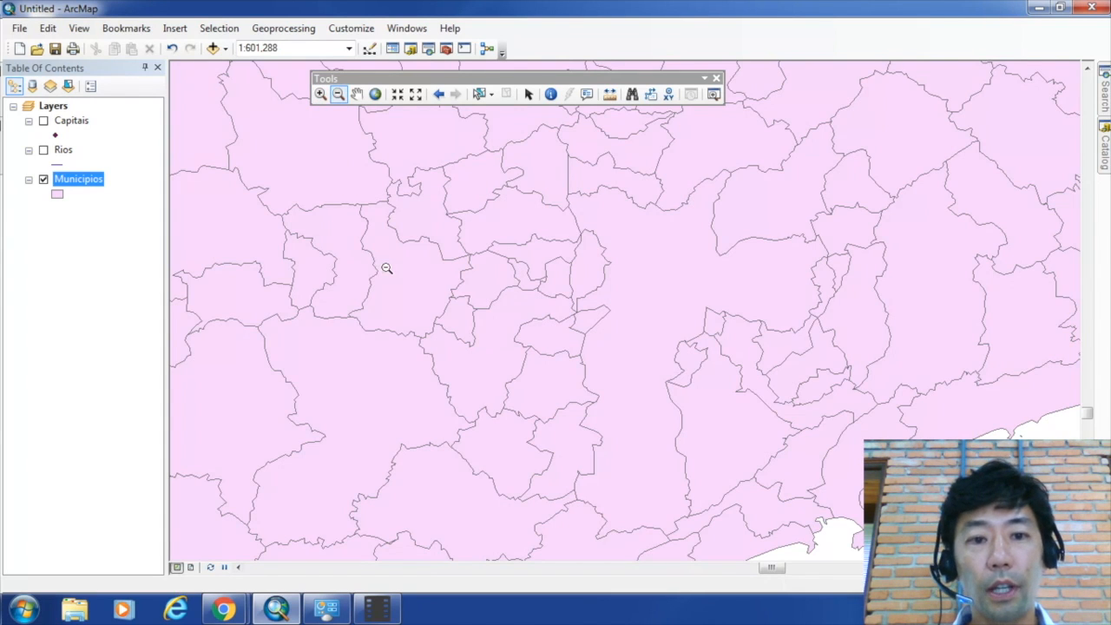
left_click_drag(483, 388, 373, 248)
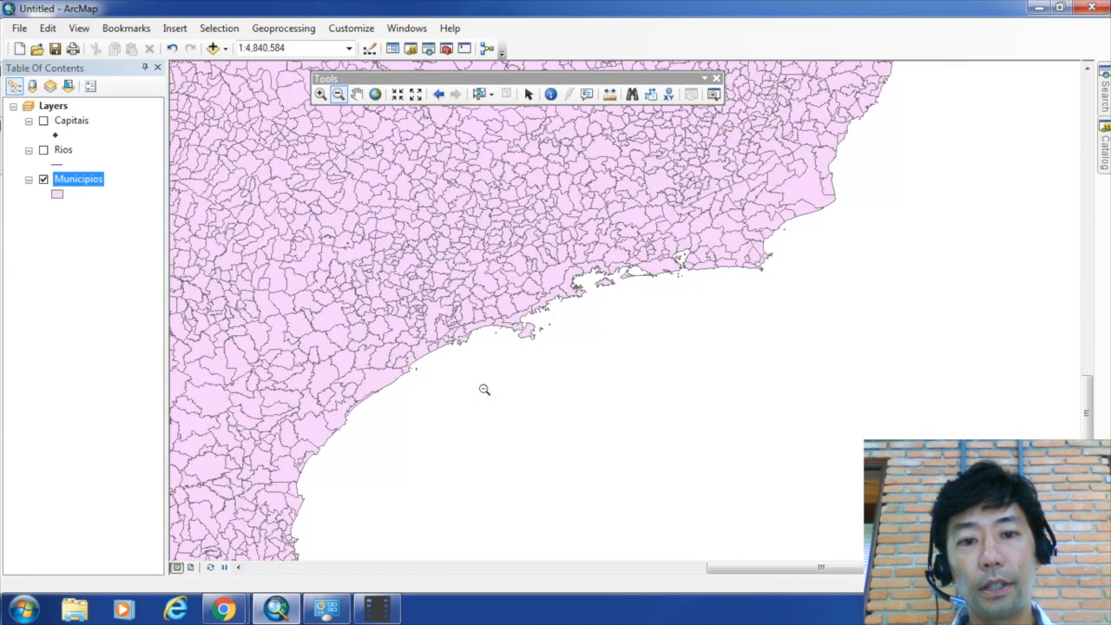
left_click(357, 94)
left_click_drag(313, 192, 483, 347)
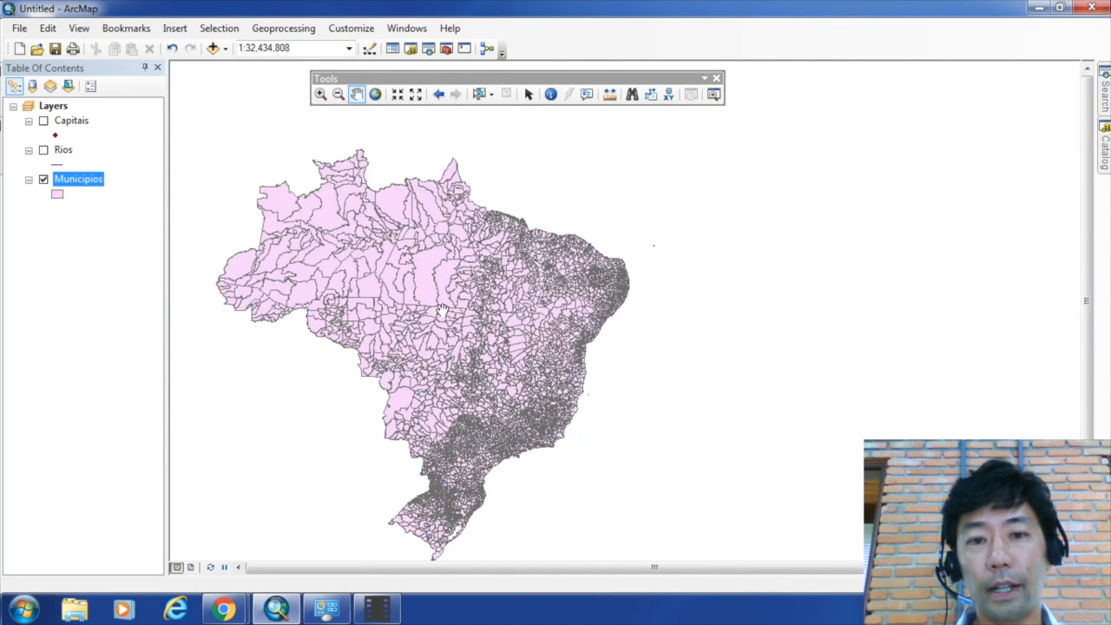
left_click_drag(442, 309, 526, 249)
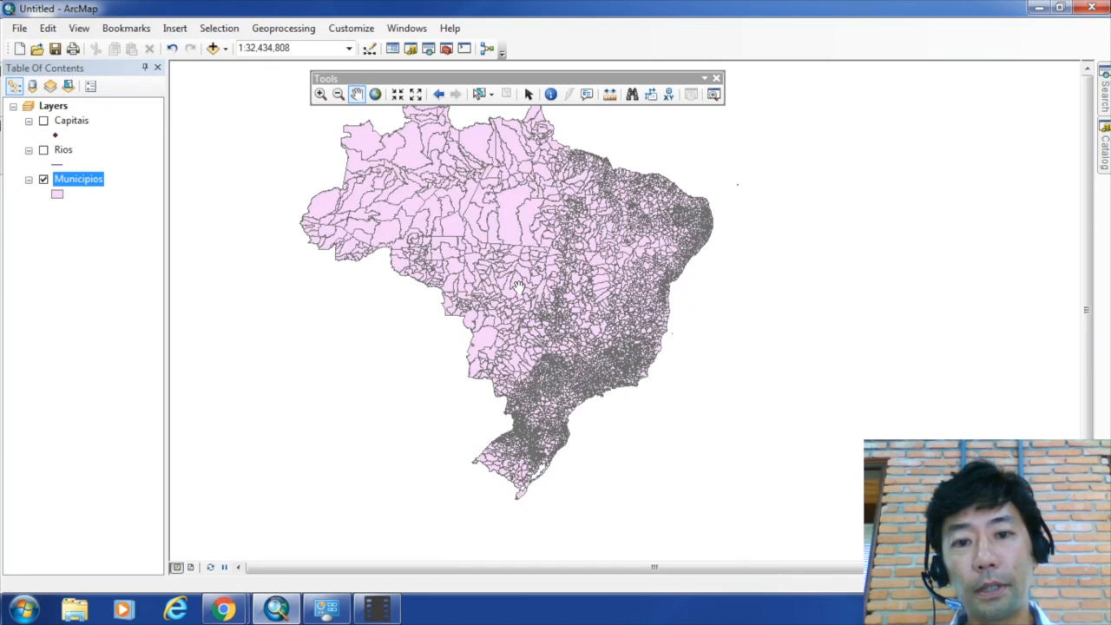
left_click_drag(507, 235, 713, 315)
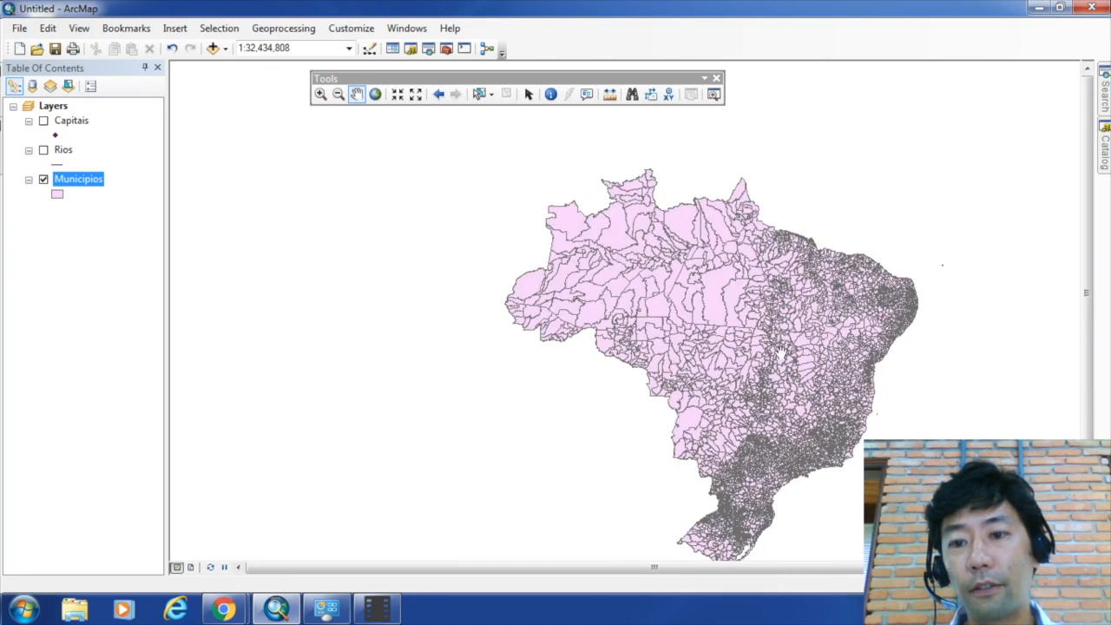
left_click_drag(781, 352, 583, 290)
left_click_drag(511, 364, 359, 395)
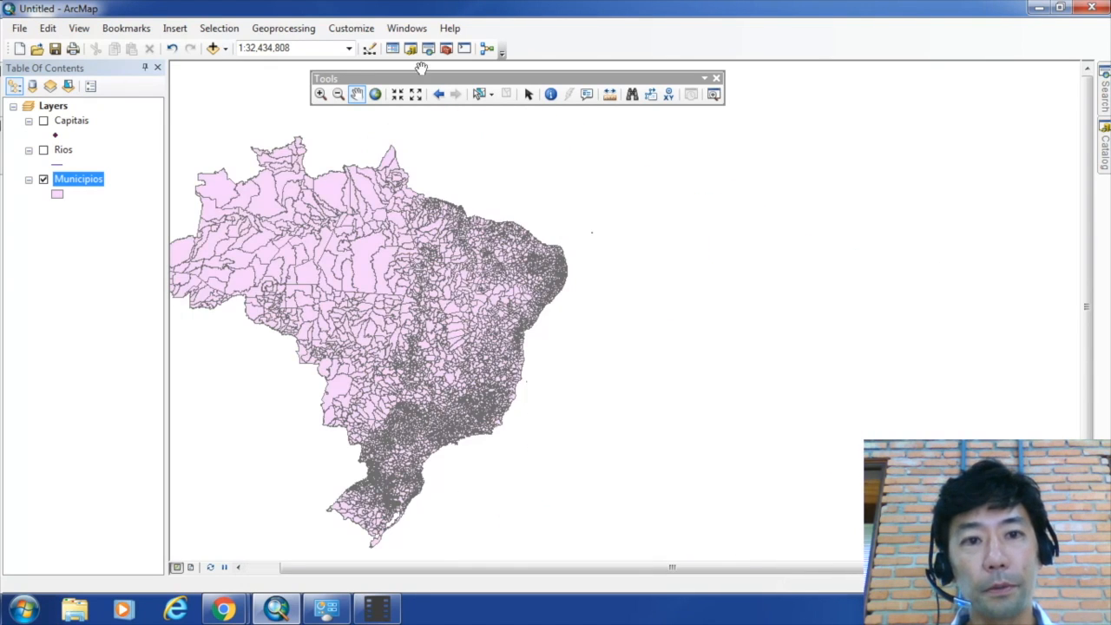
Zoom in on the municipalities of southern Brazil and pan the map towards the southeastern coast.
left_click(320, 94)
left_click_drag(392, 414, 433, 440)
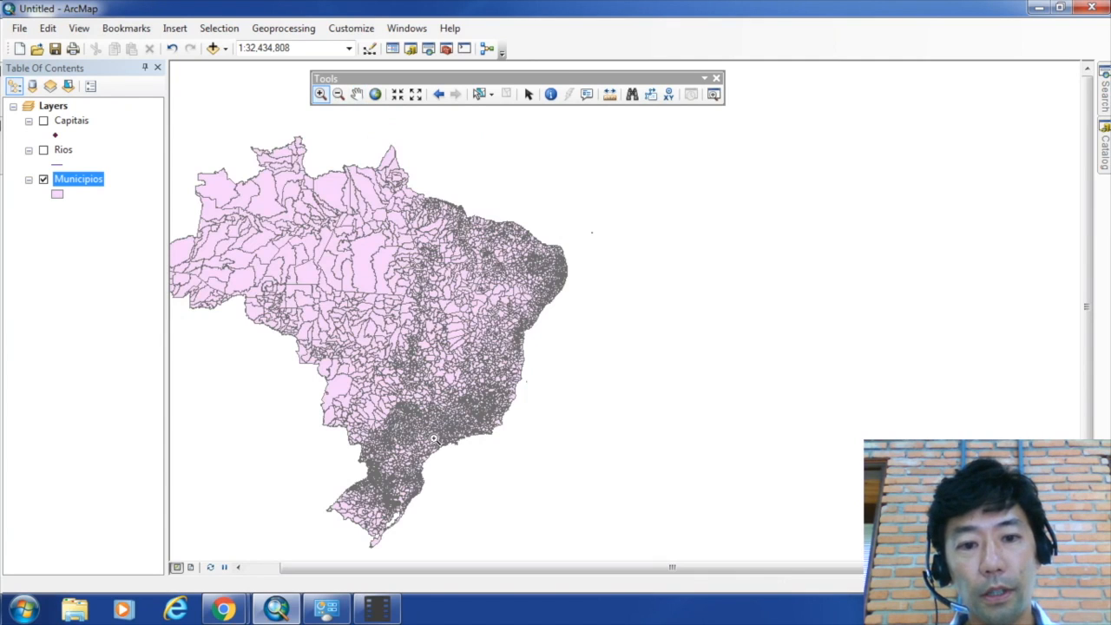
left_click(357, 93)
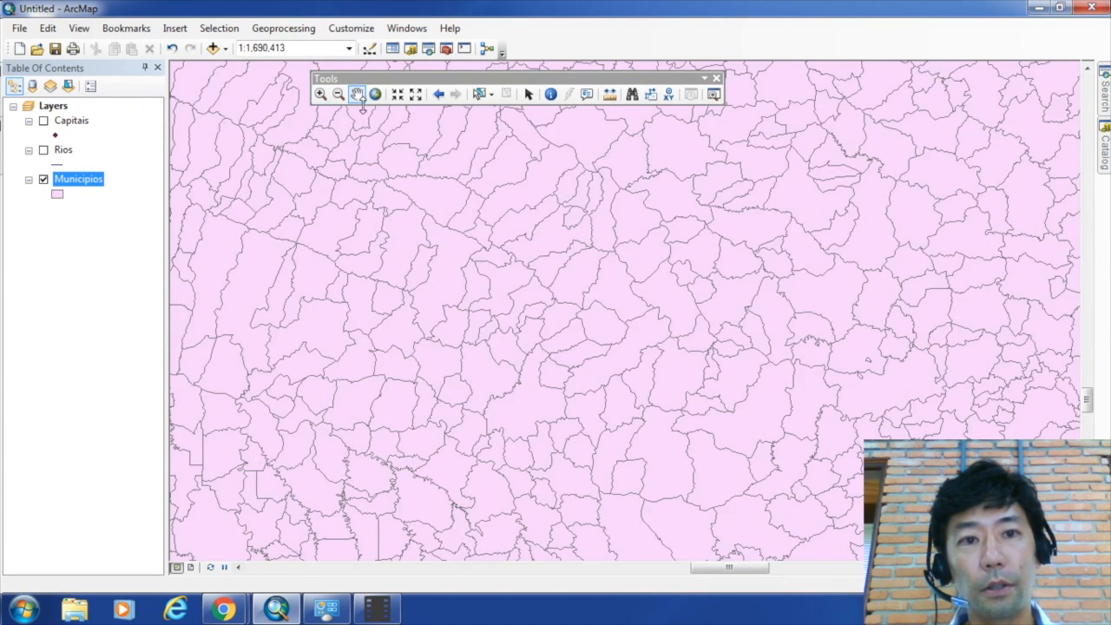
left_click_drag(599, 376, 369, 215)
left_click_drag(636, 385, 477, 305)
left_click_drag(803, 322, 523, 365)
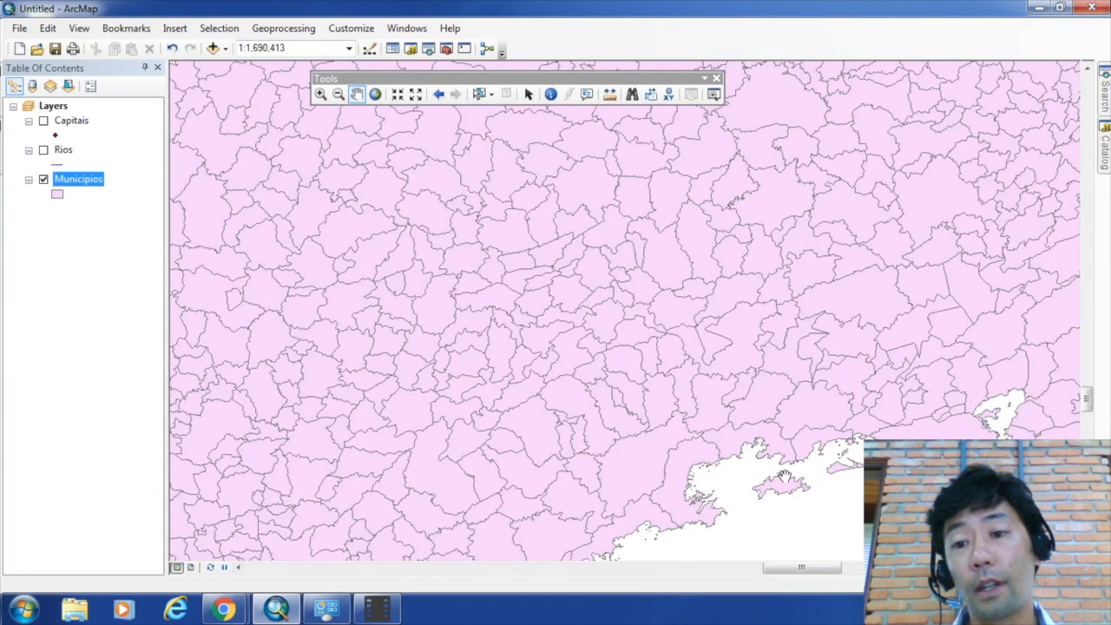
Pan past the coast until the map area is empty, and return to the full extent of the data.
left_click_drag(784, 476, 478, 314)
left_click_drag(752, 366, 524, 109)
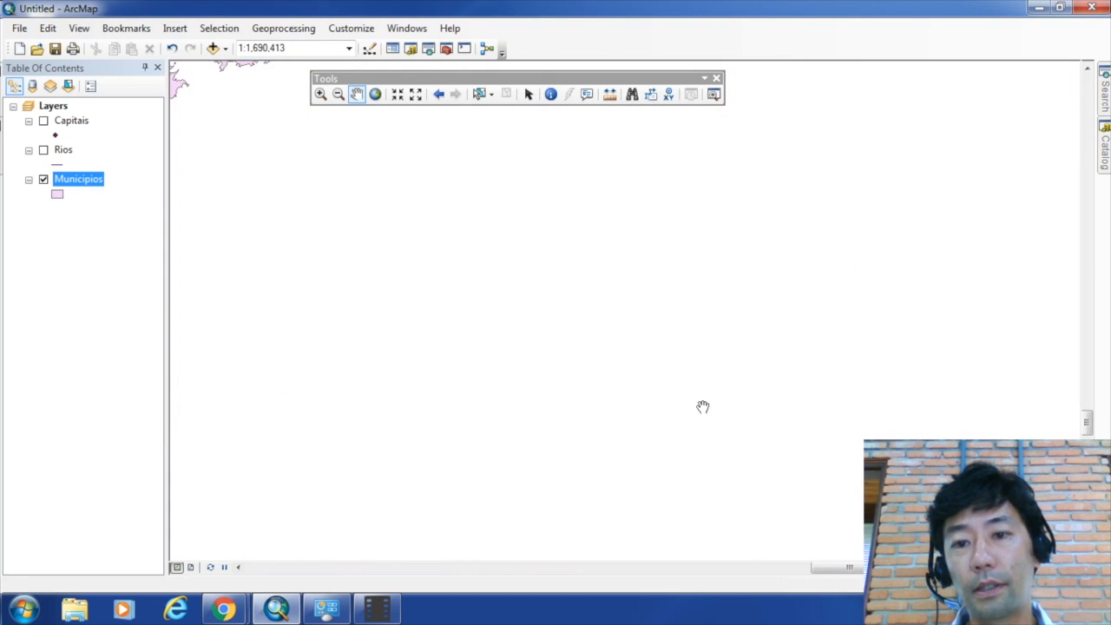
left_click_drag(702, 405, 503, 221)
left_click_drag(721, 426, 464, 218)
left_click_drag(736, 445, 518, 207)
left_click_drag(721, 392, 510, 229)
left_click_drag(662, 356, 583, 299)
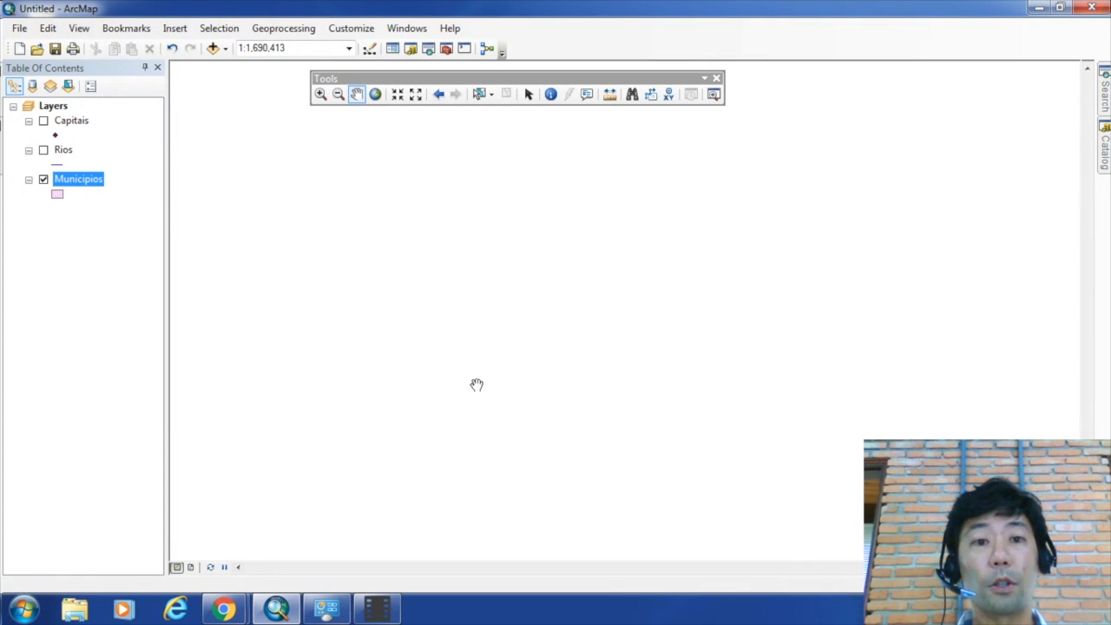
left_click(375, 95)
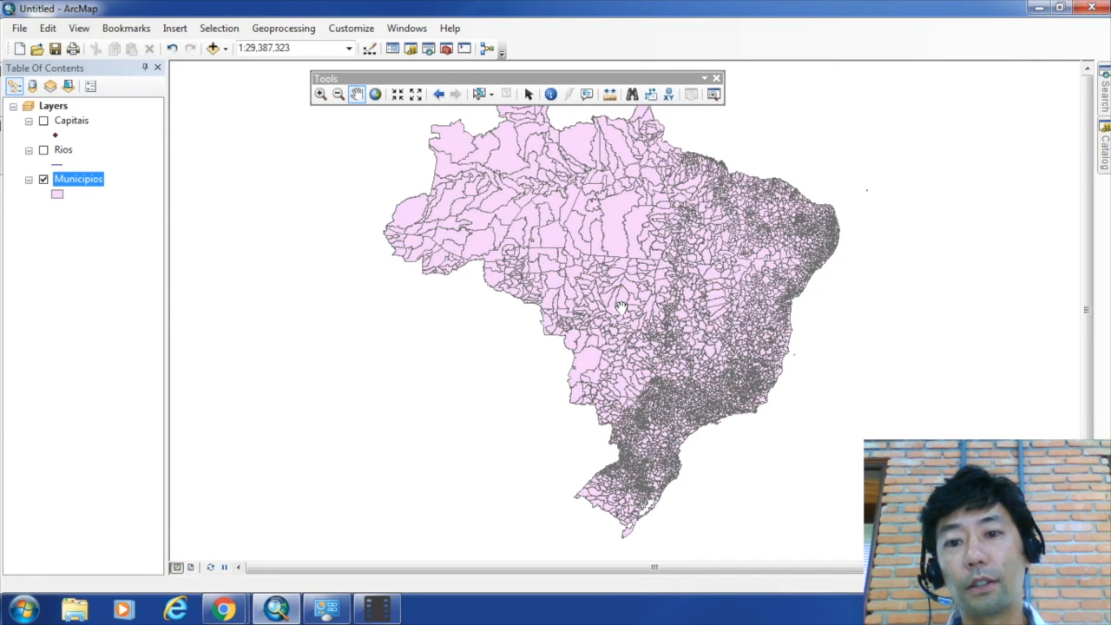
Enlarge the map in fixed increments with Fixed Zoom In to a scale of 1:8,000,000.
left_click(398, 95)
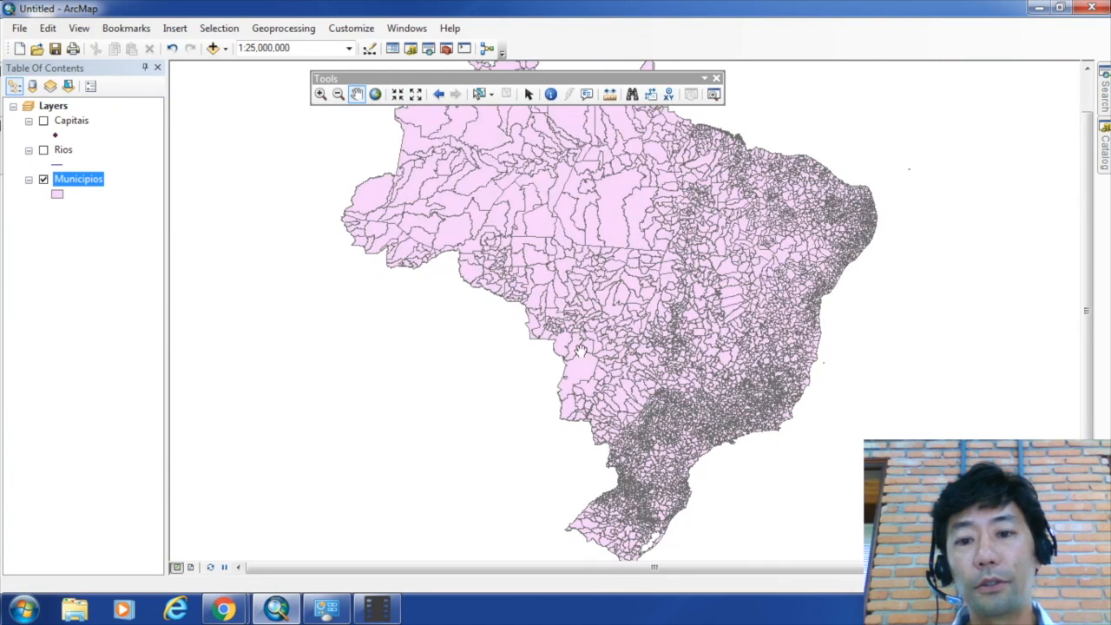
left_click(398, 95)
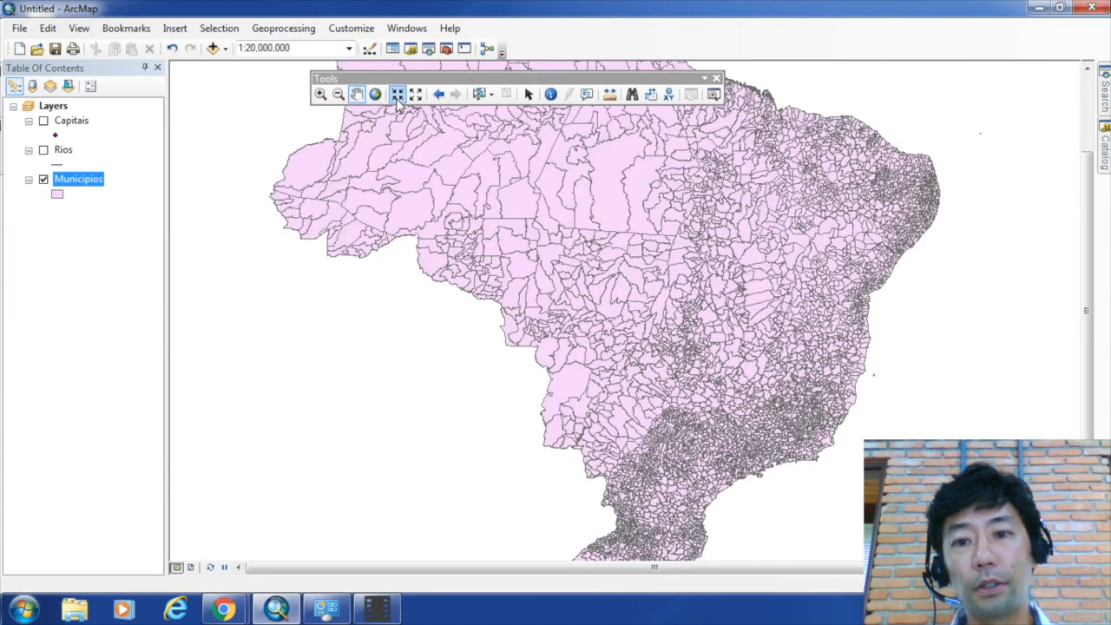
left_click(397, 99)
left_click(397, 97)
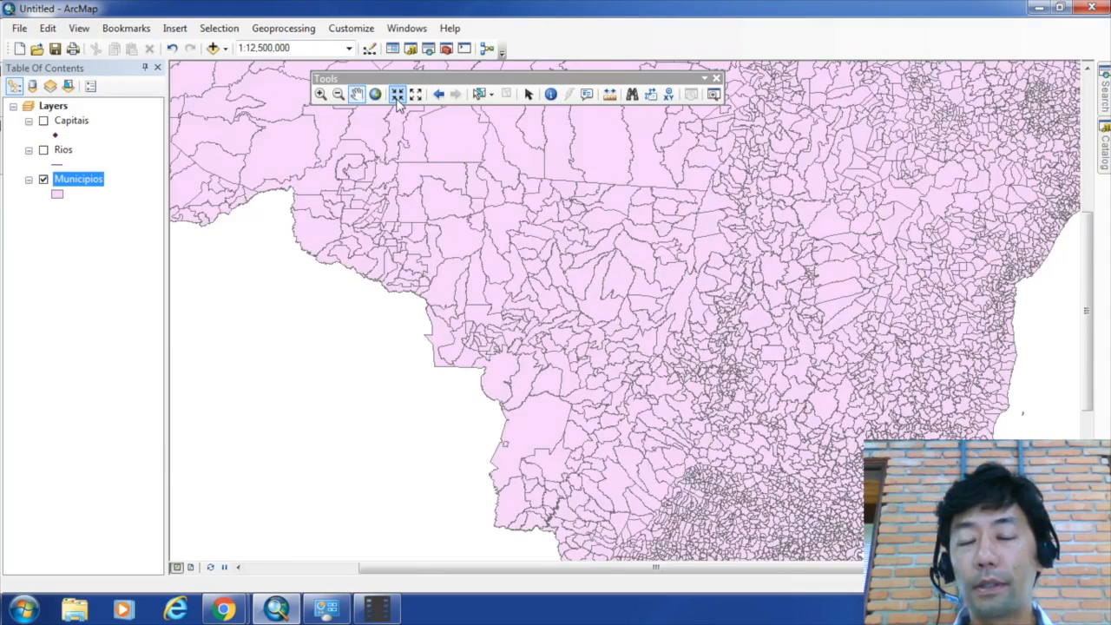
left_click(397, 99)
left_click(397, 99)
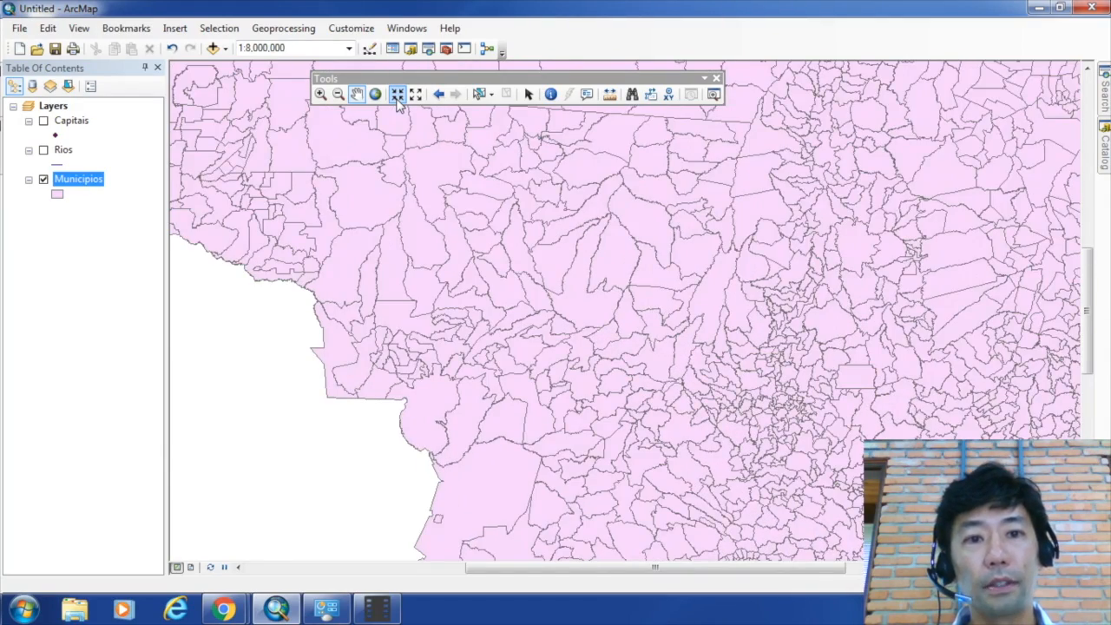
Reduce the map in fixed increments with Fixed Zoom Out to a scale of 1:20,000,000.
left_click(415, 97)
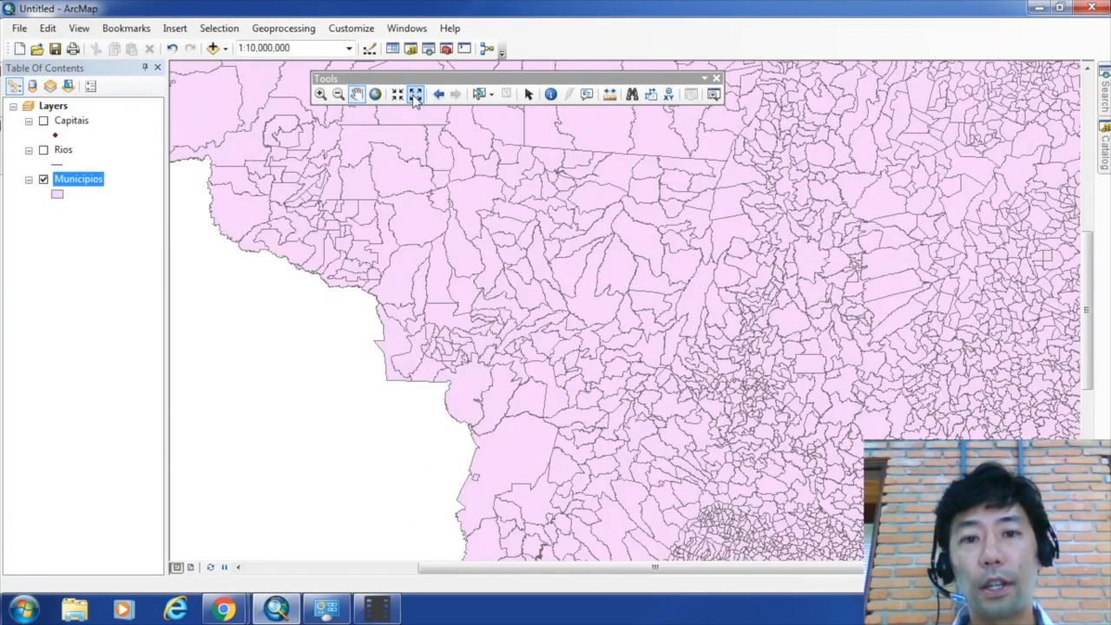
left_click(415, 97)
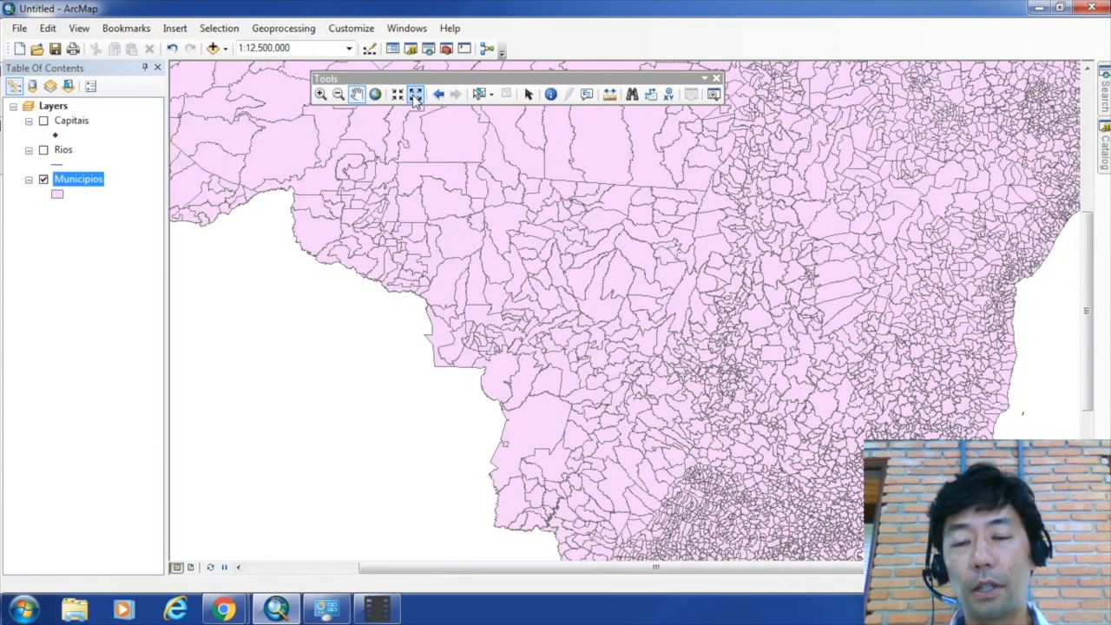
left_click(415, 97)
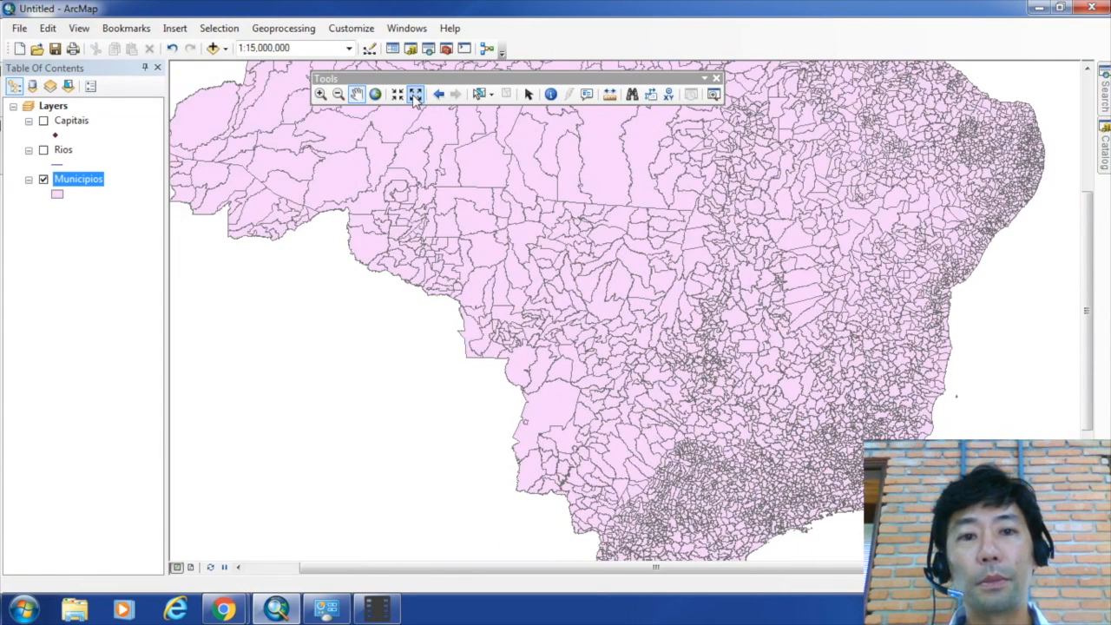
left_click(414, 97)
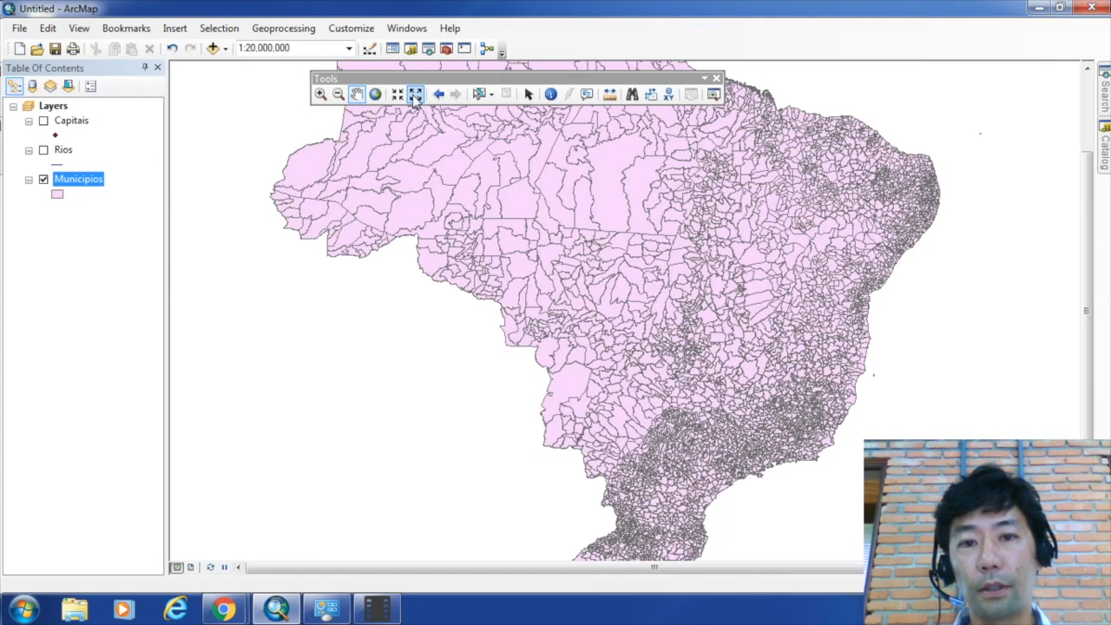
Zoom in twice on a boxed area of southeastern municipalities, and pan east and north along the coast.
left_click(321, 94)
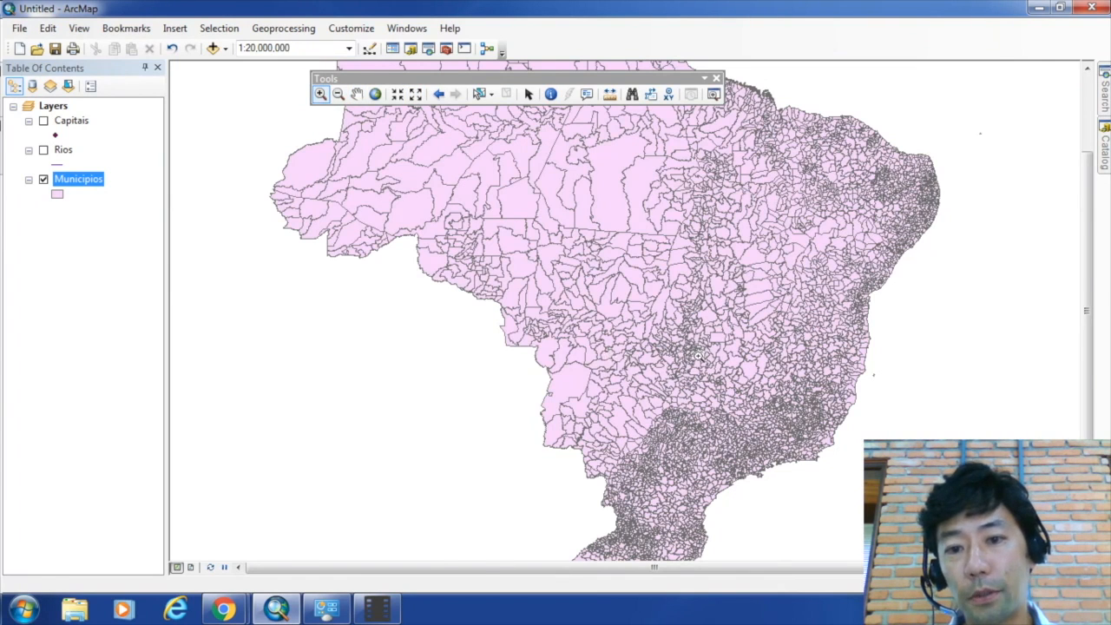
left_click_drag(698, 356, 770, 450)
left_click_drag(685, 273, 823, 433)
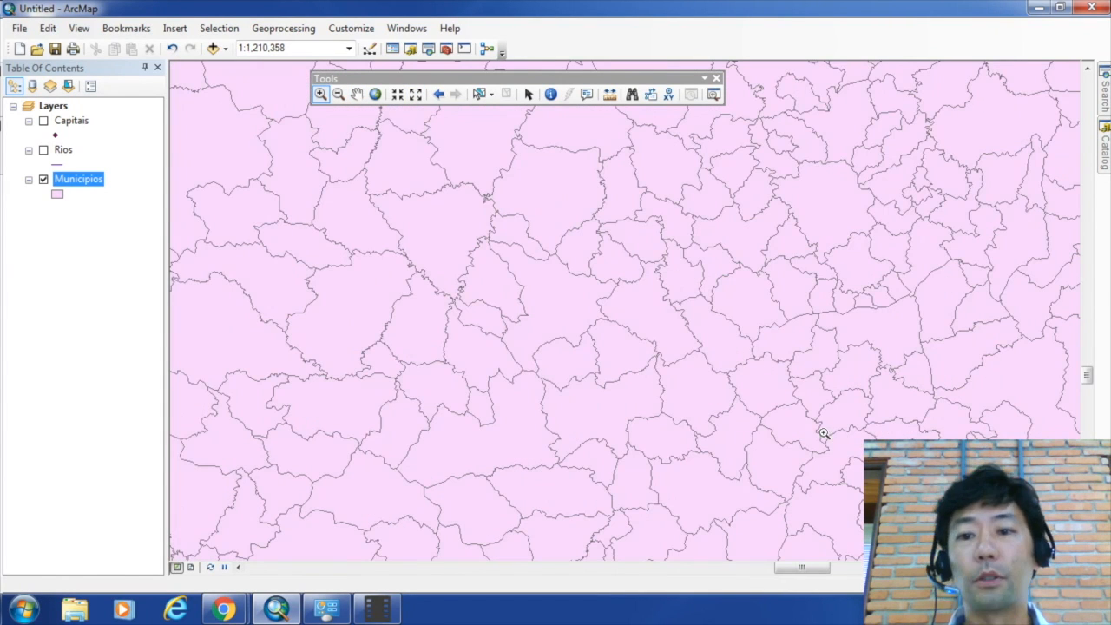
left_click(356, 94)
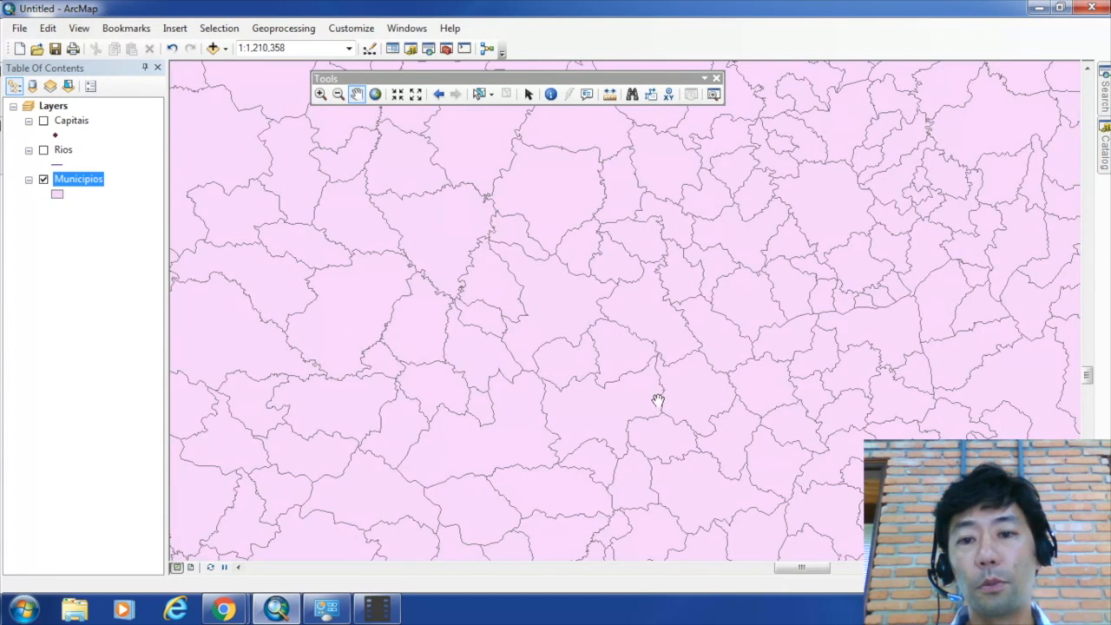
left_click_drag(781, 376, 477, 293)
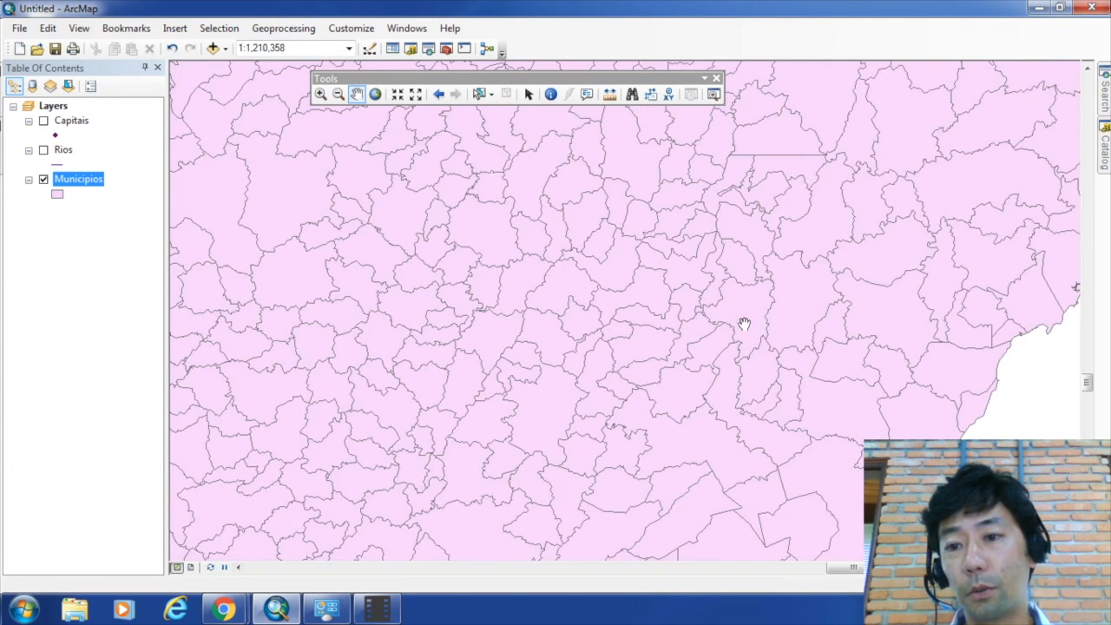
left_click_drag(852, 135, 673, 422)
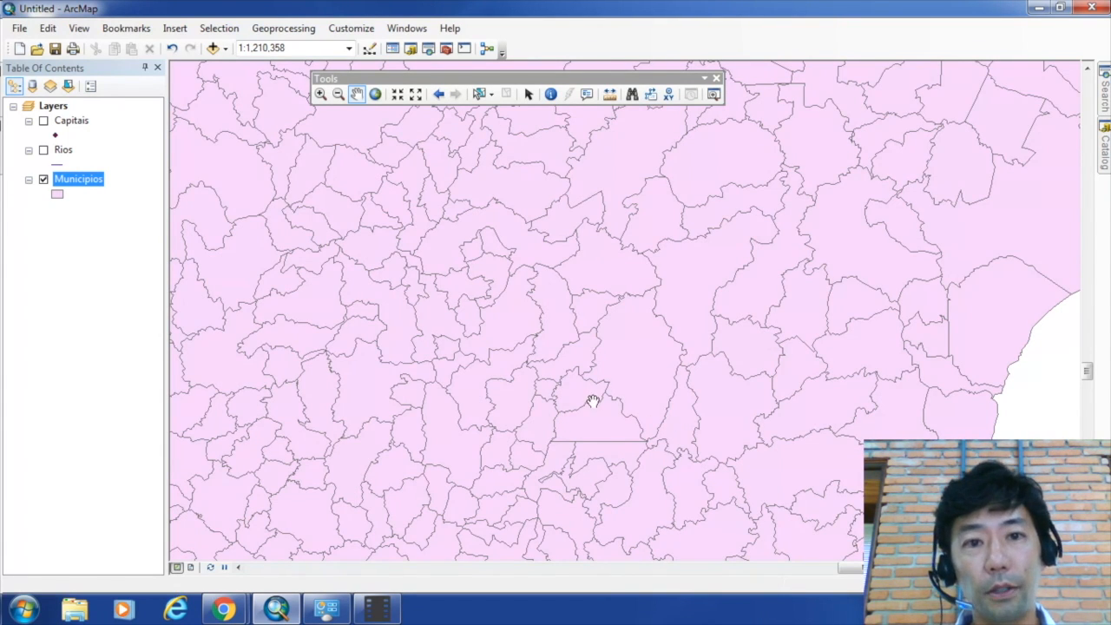
Go back through the previous map extents to the 1:10,000,000 view.
left_click(438, 95)
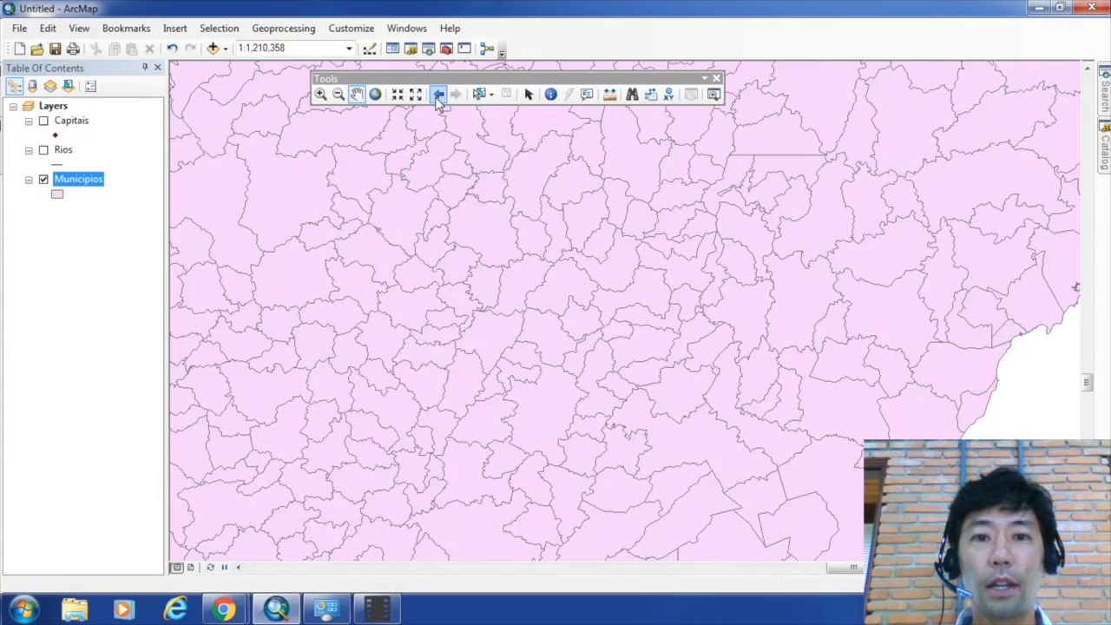
left_click(438, 96)
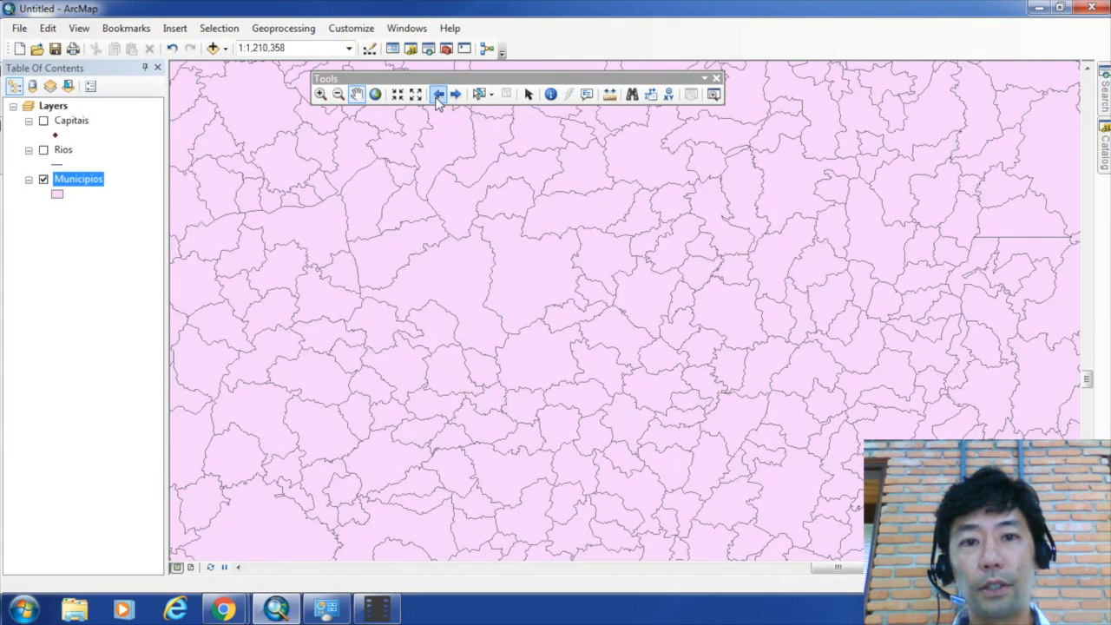
left_click(438, 95)
left_click(438, 96)
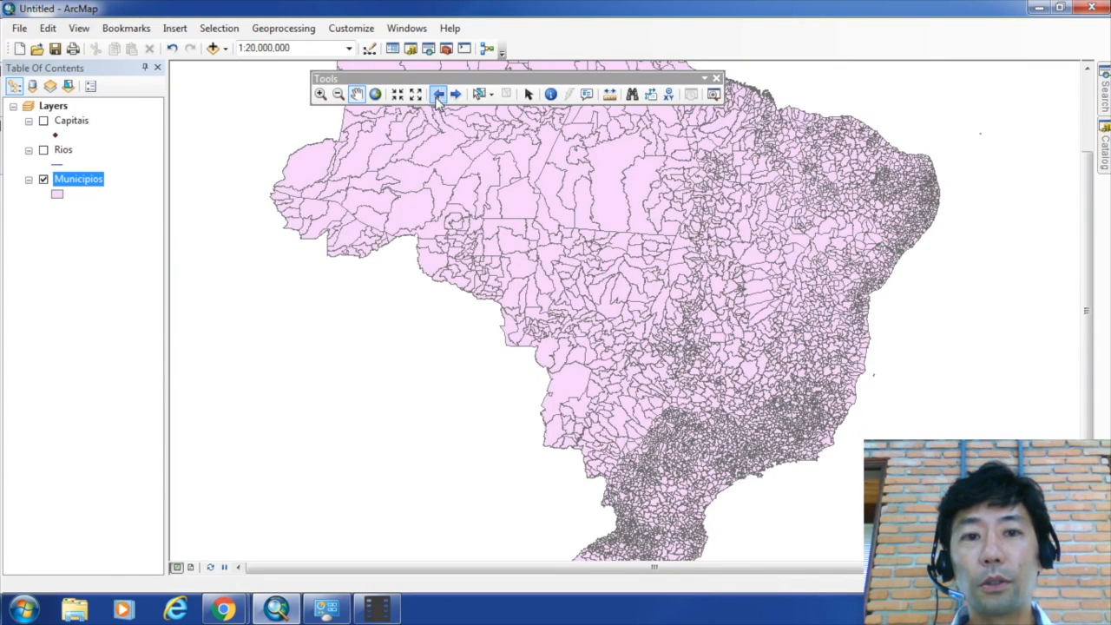
left_click(438, 95)
left_click(438, 95)
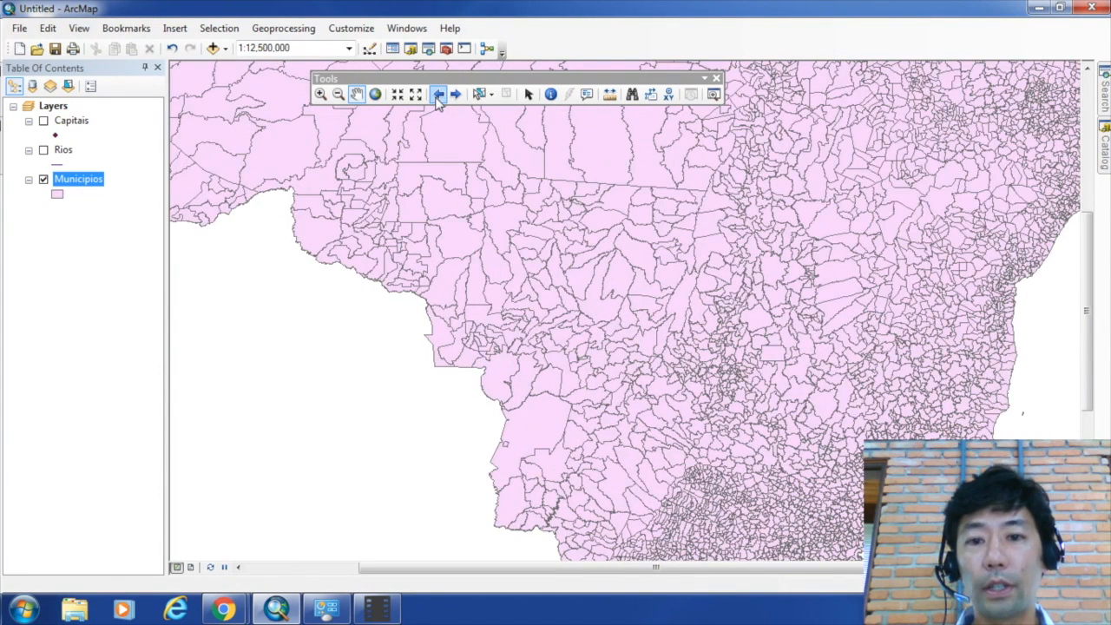
left_click(438, 96)
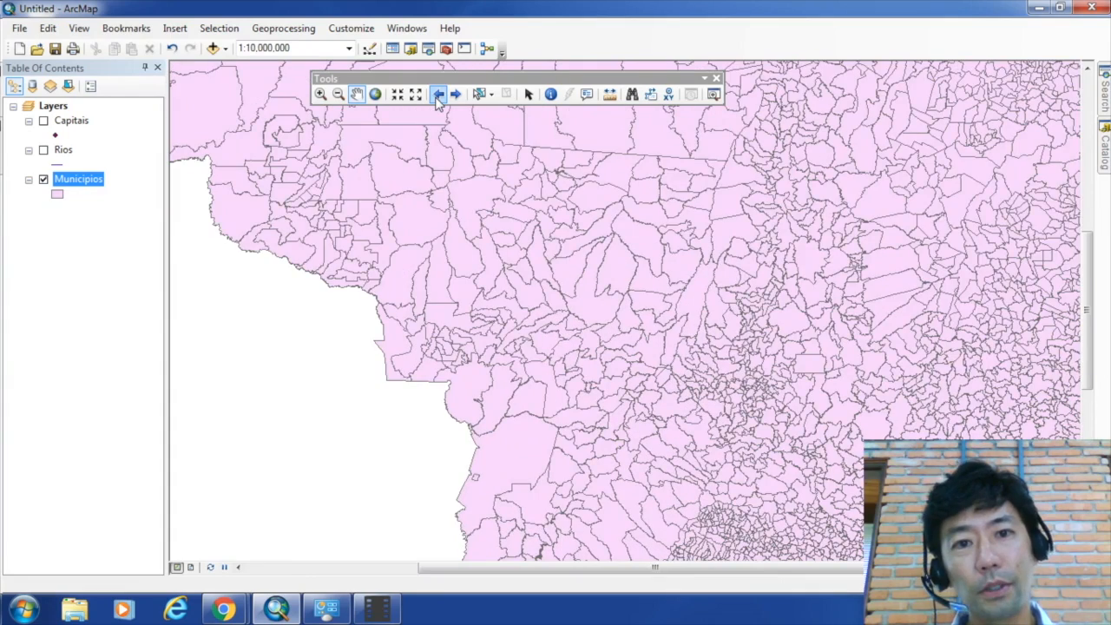
Go forward again through the map extents to the close-up views of the municipalities.
left_click(453, 95)
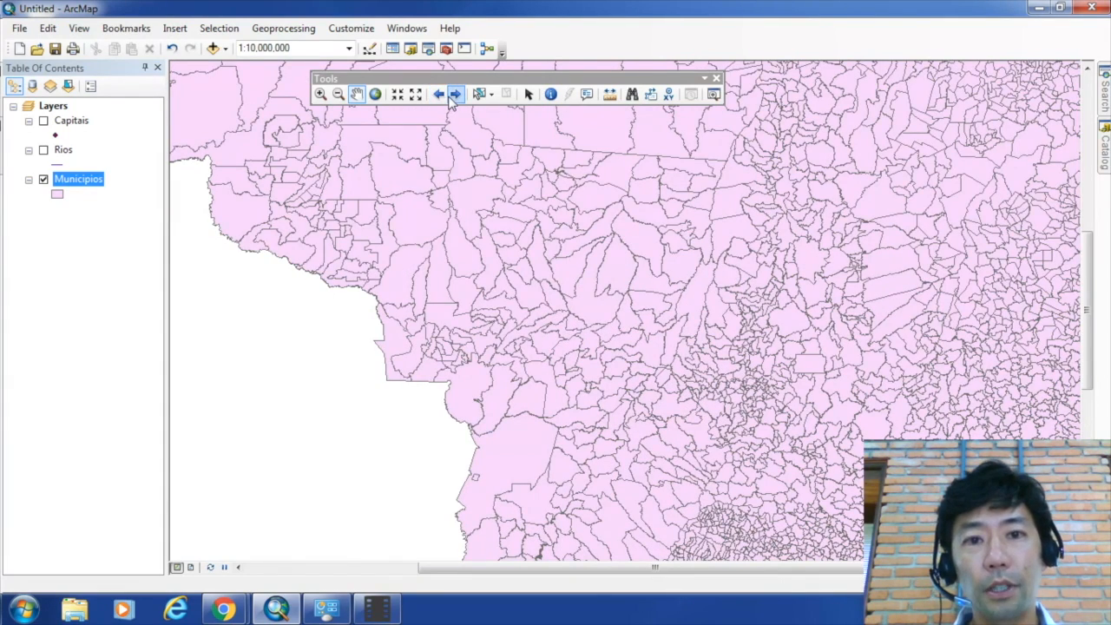
left_click(454, 95)
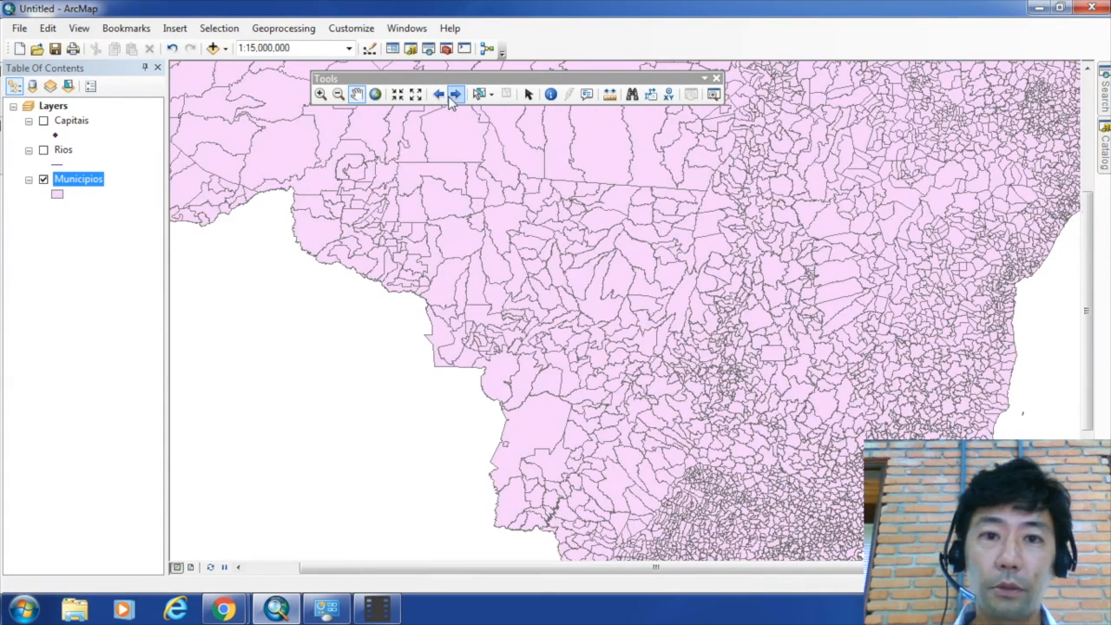
left_click(454, 95)
left_click(453, 96)
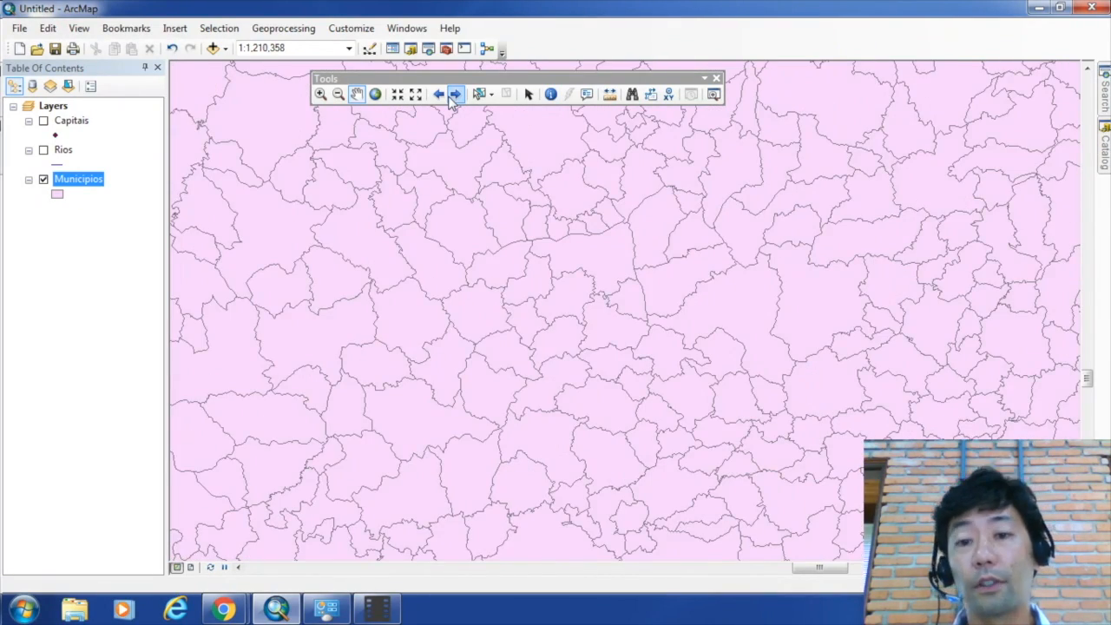
left_click(454, 95)
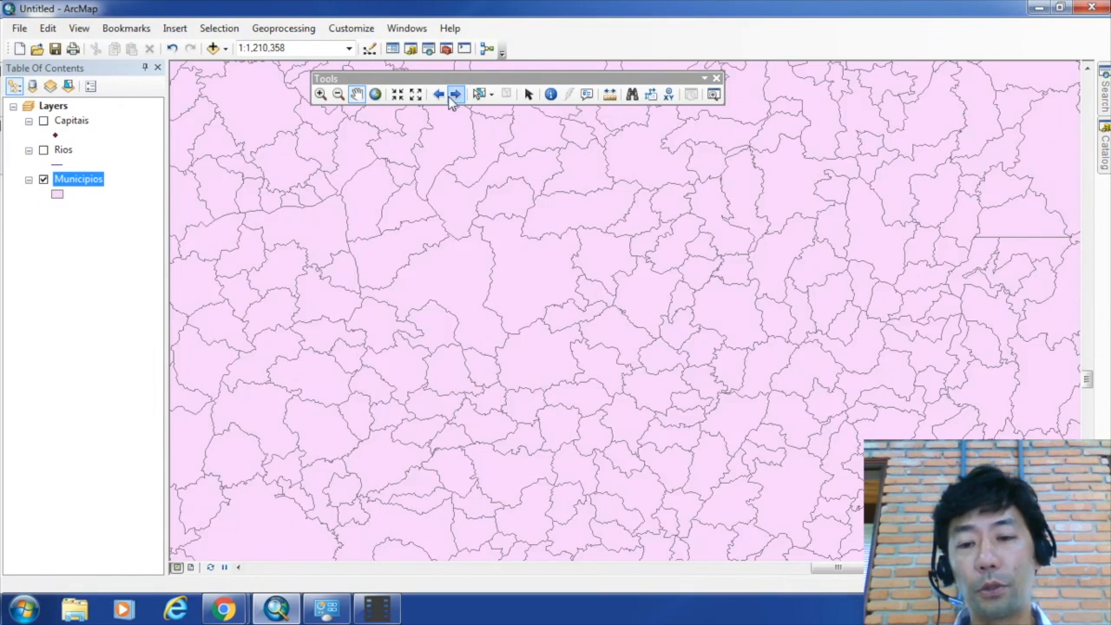
left_click(454, 95)
Select the tall, branching municipality just inland from the southeastern coast with Select Features.
left_click(375, 93)
left_click(320, 94)
left_click_drag(678, 413, 742, 453)
left_click_drag(500, 260, 595, 360)
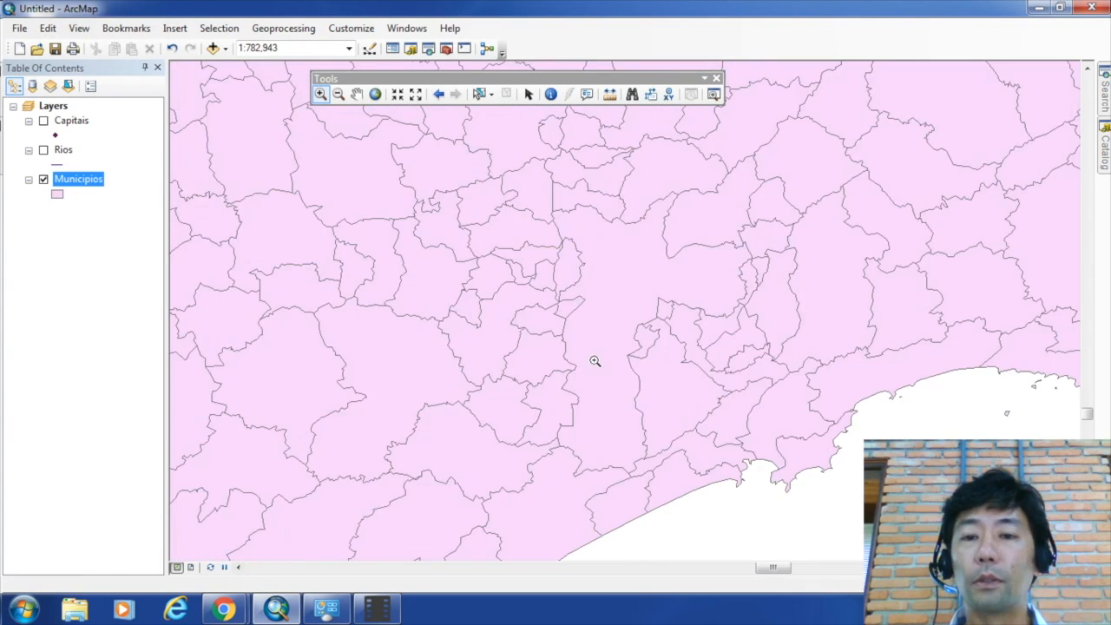
left_click(479, 95)
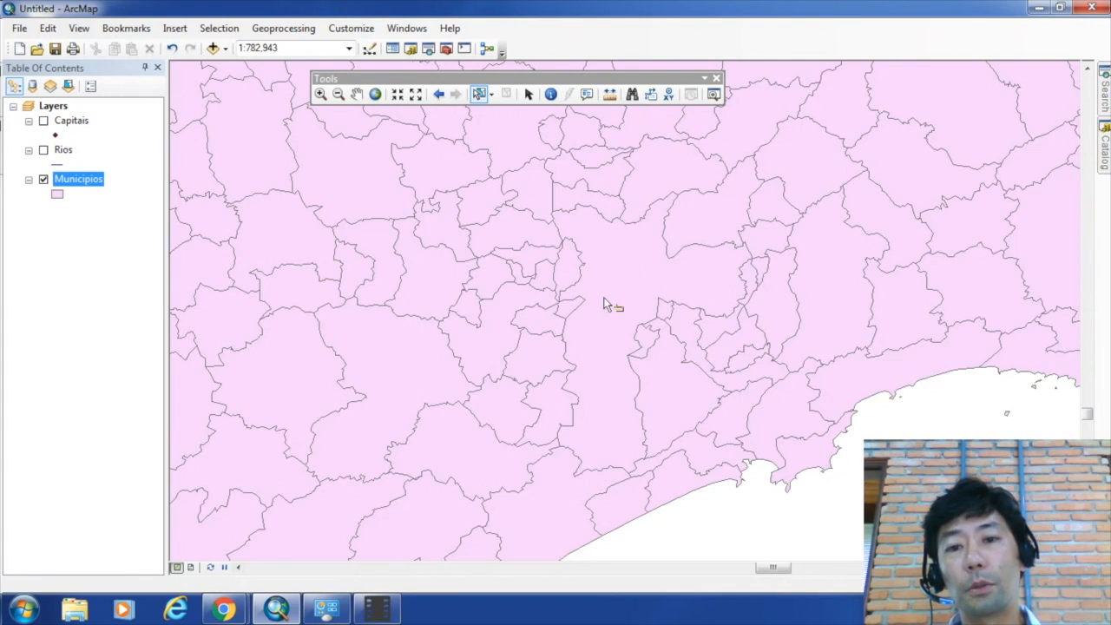
left_click(607, 293)
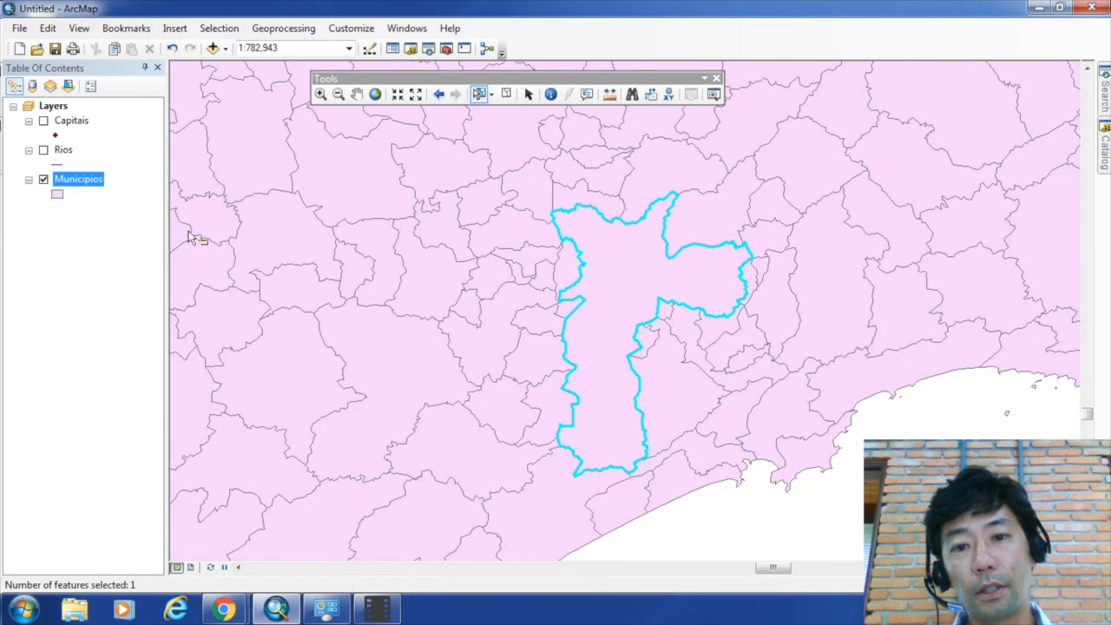
Open the attribute table of the Municipios layer and check how many records are selected.
left_click(356, 93)
left_click_drag(559, 305, 514, 421)
left_click_drag(559, 350, 582, 223)
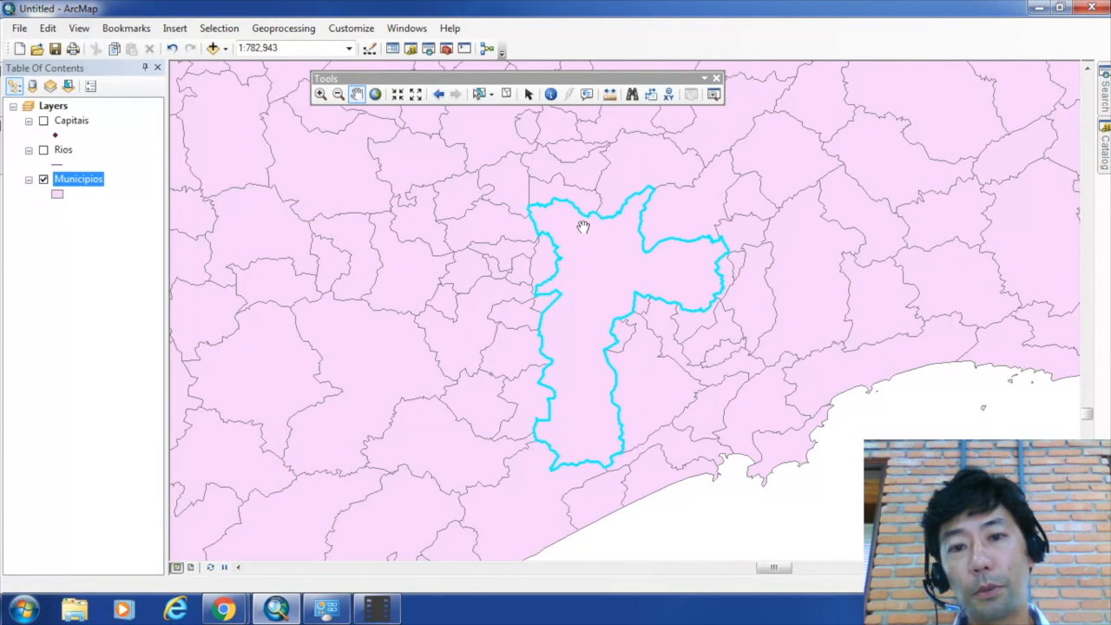
right_click(93, 182)
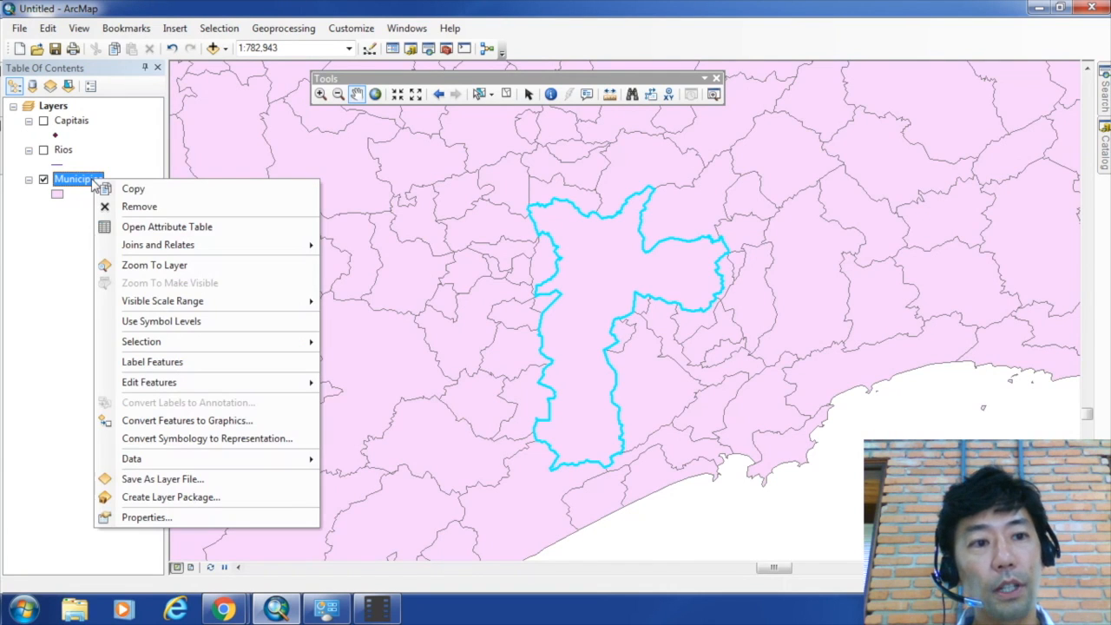
left_click(138, 226)
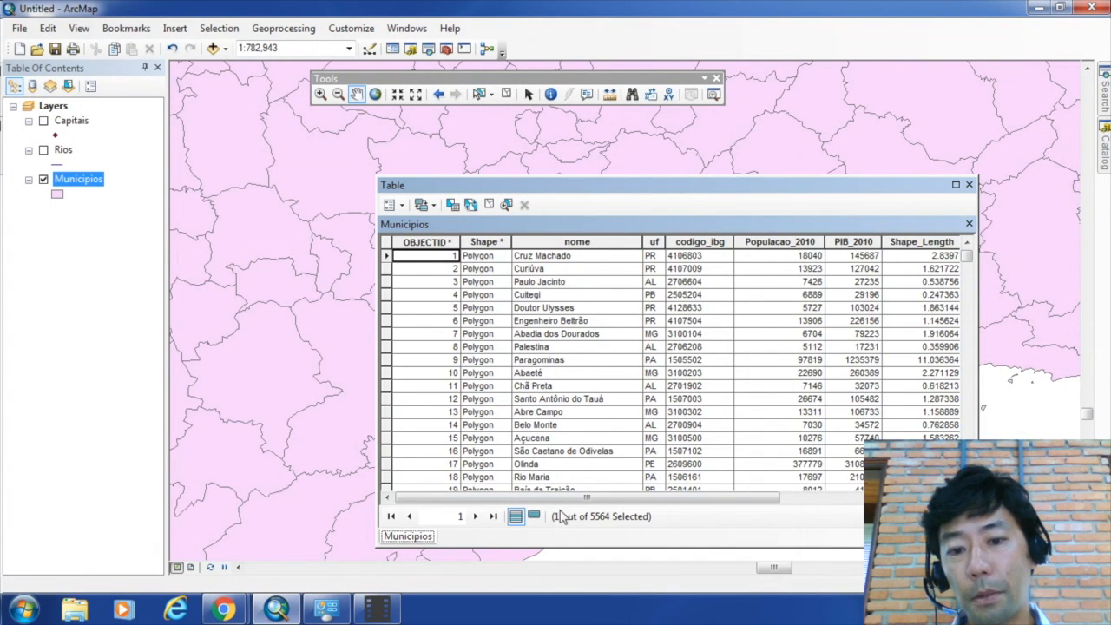
left_click_drag(568, 501, 445, 531)
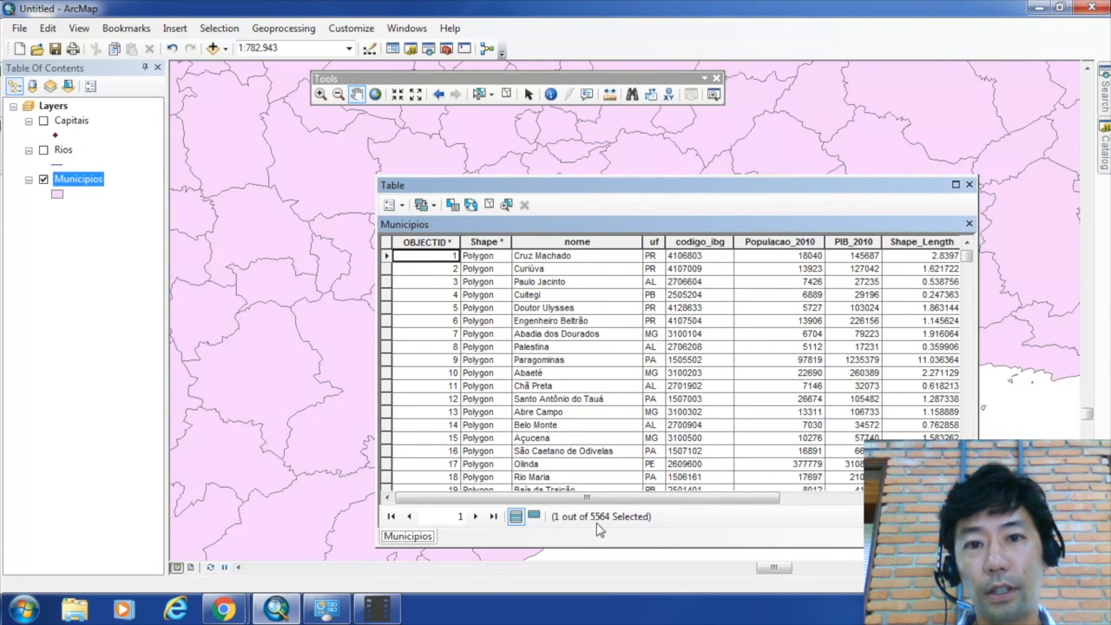
Show only the selected records in the Municipios table, review the São Paulo record's fields through regiao, and close the table.
left_click_drag(668, 186, 438, 175)
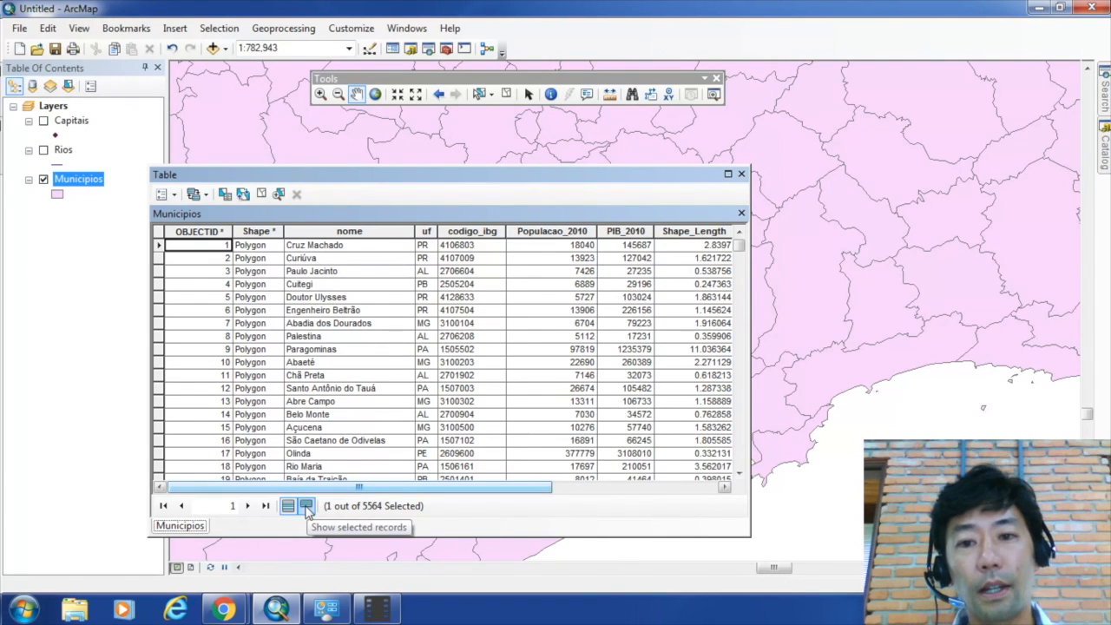
left_click(306, 506)
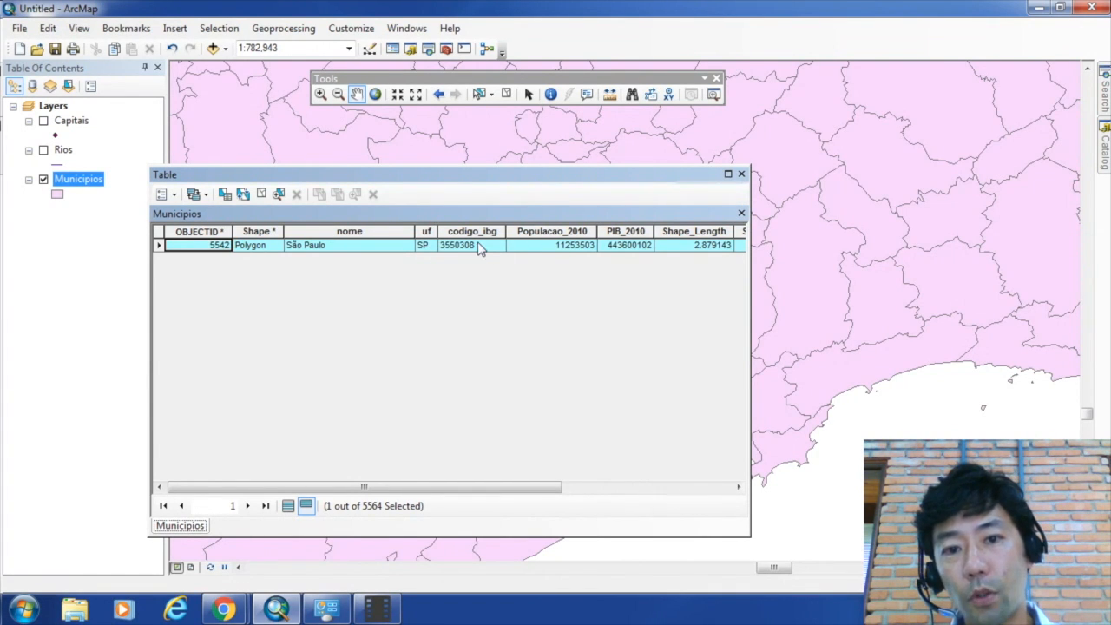
left_click(535, 245)
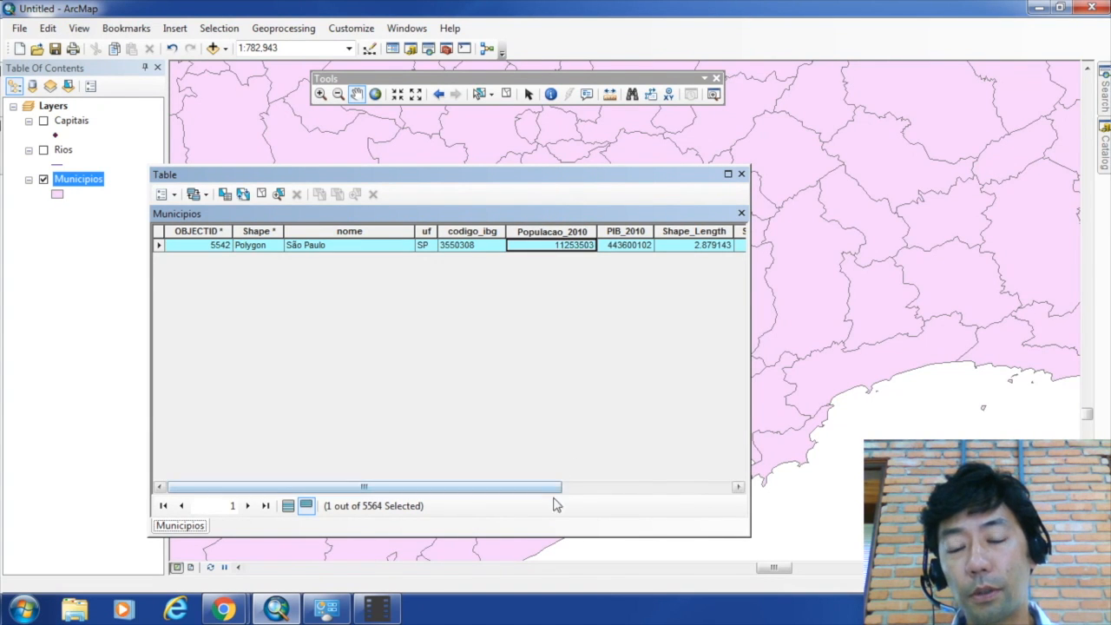
left_click_drag(550, 487, 697, 495)
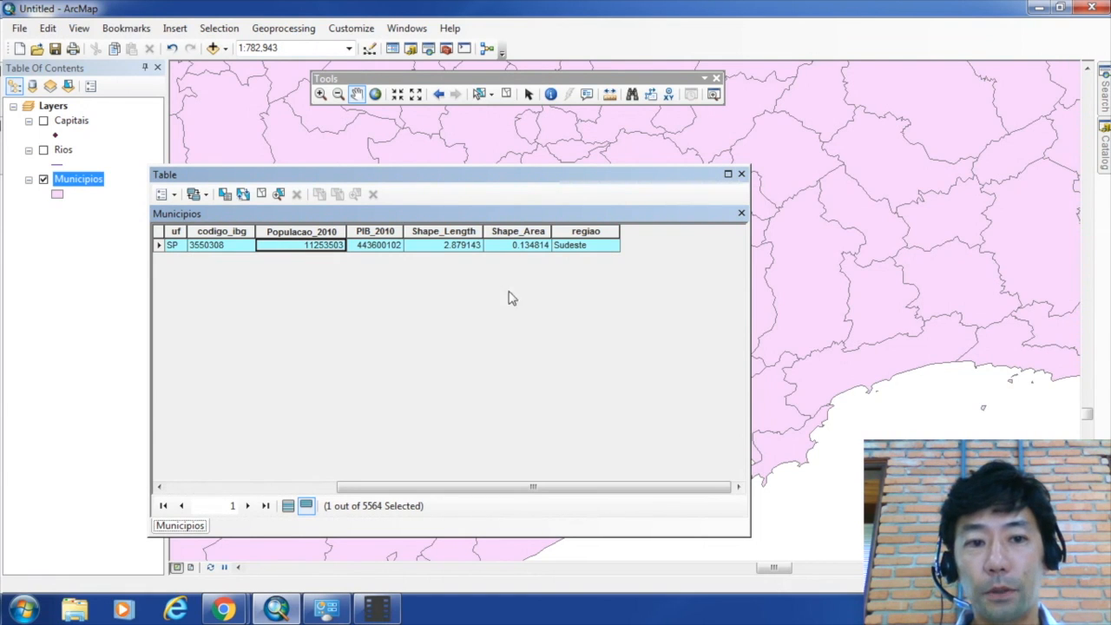
left_click(739, 175)
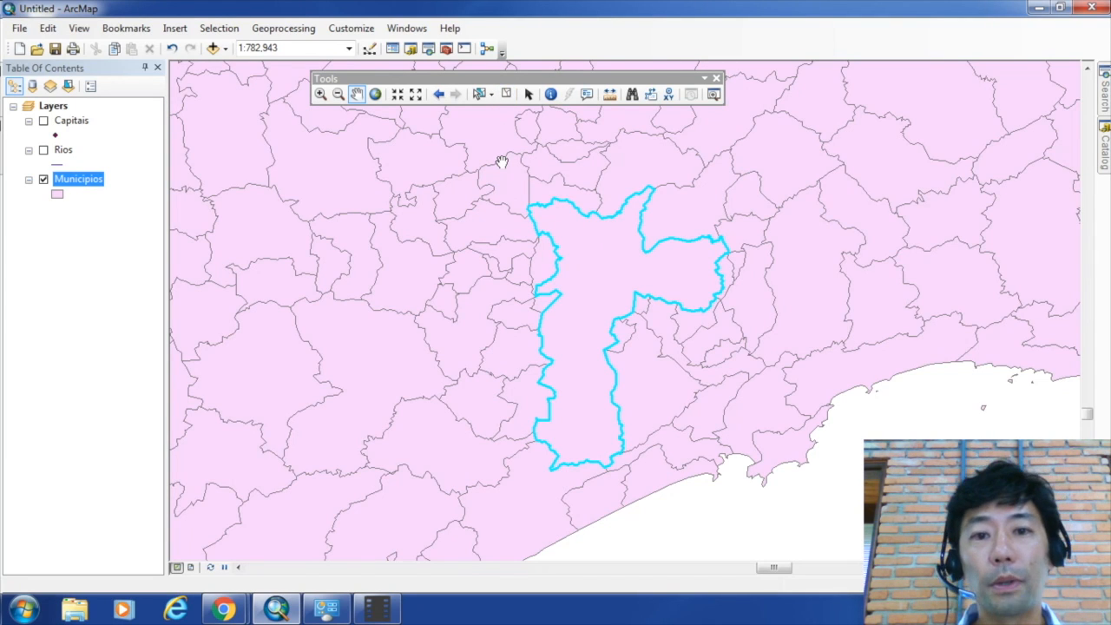
Clear the current selection and box-select the group of municipalities in and northwest of São Paulo with Select Features.
left_click(504, 101)
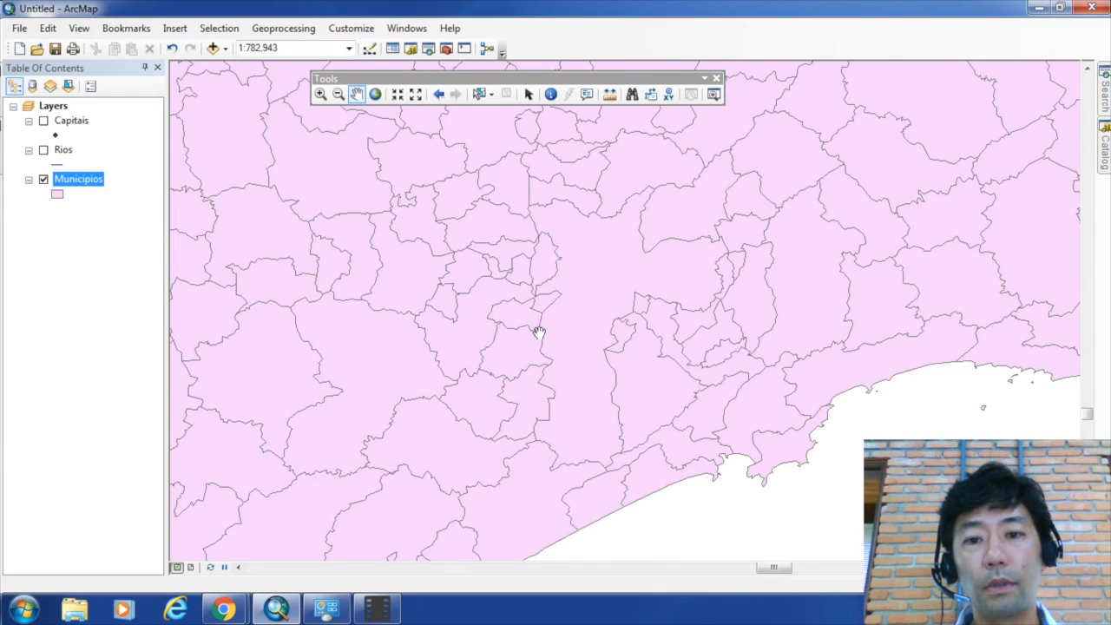
left_click(479, 94)
left_click_drag(422, 187, 594, 354)
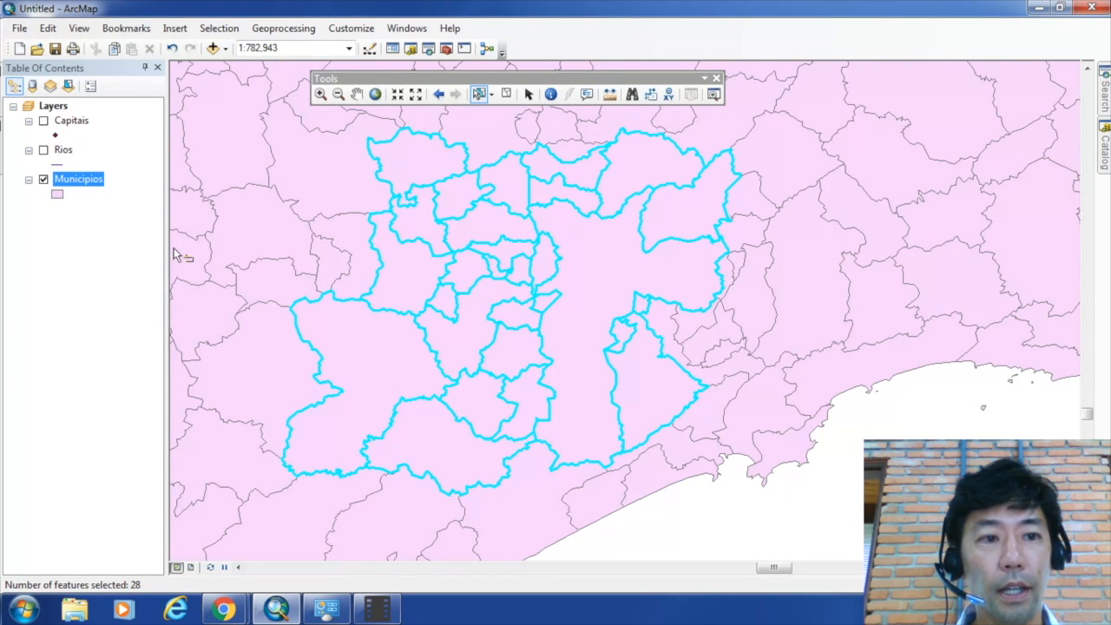
Check the selected records in the Municipios attribute table, close it, and clear the selection.
right_click(84, 180)
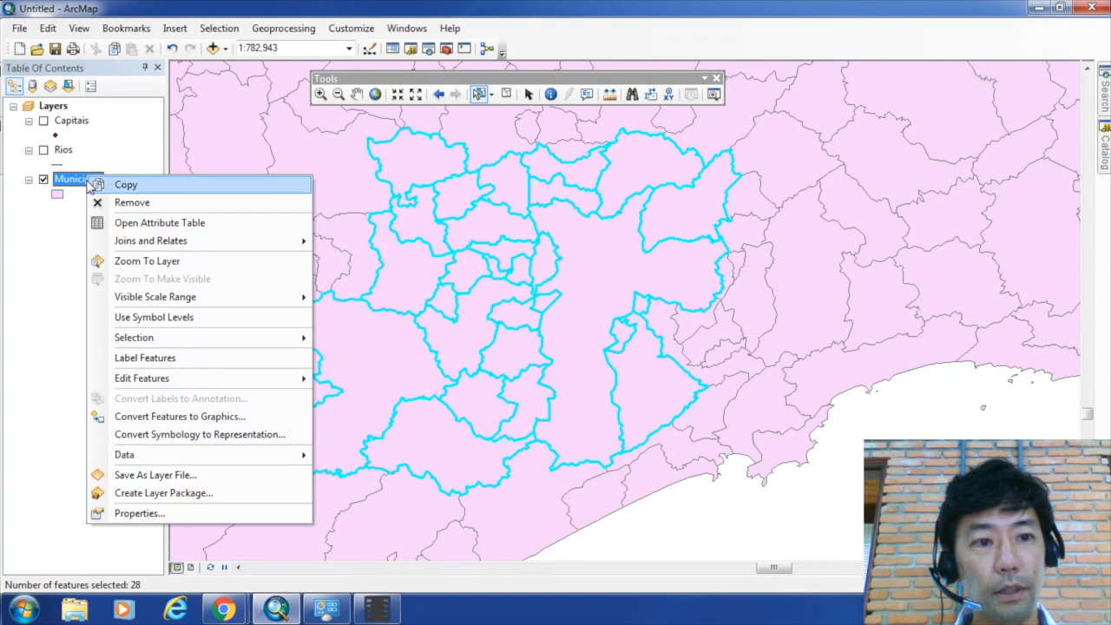
left_click(116, 218)
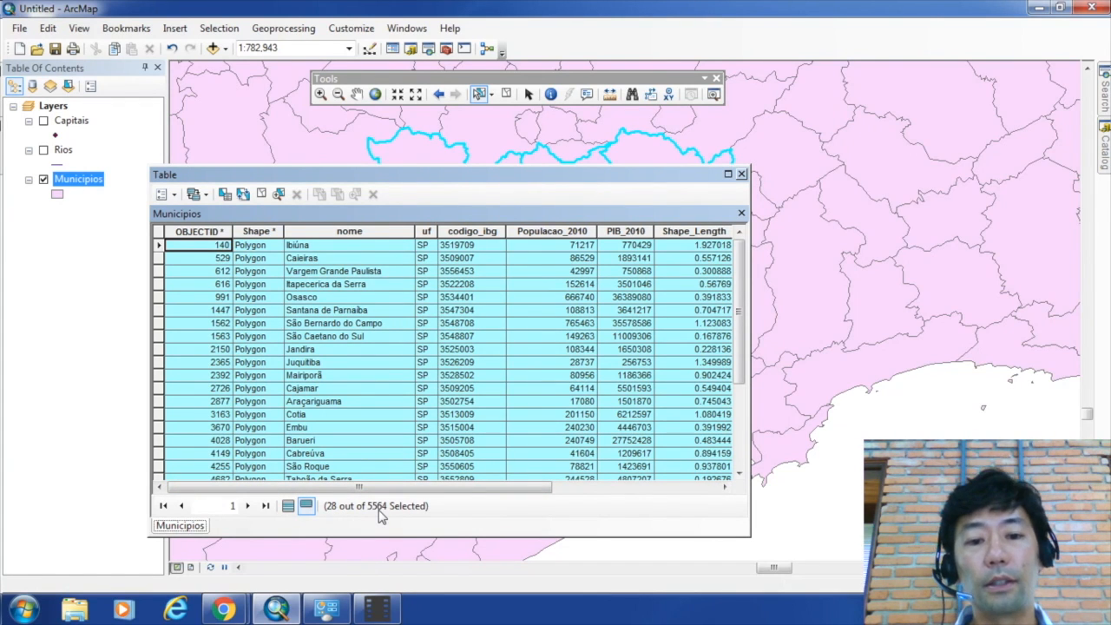
left_click(741, 174)
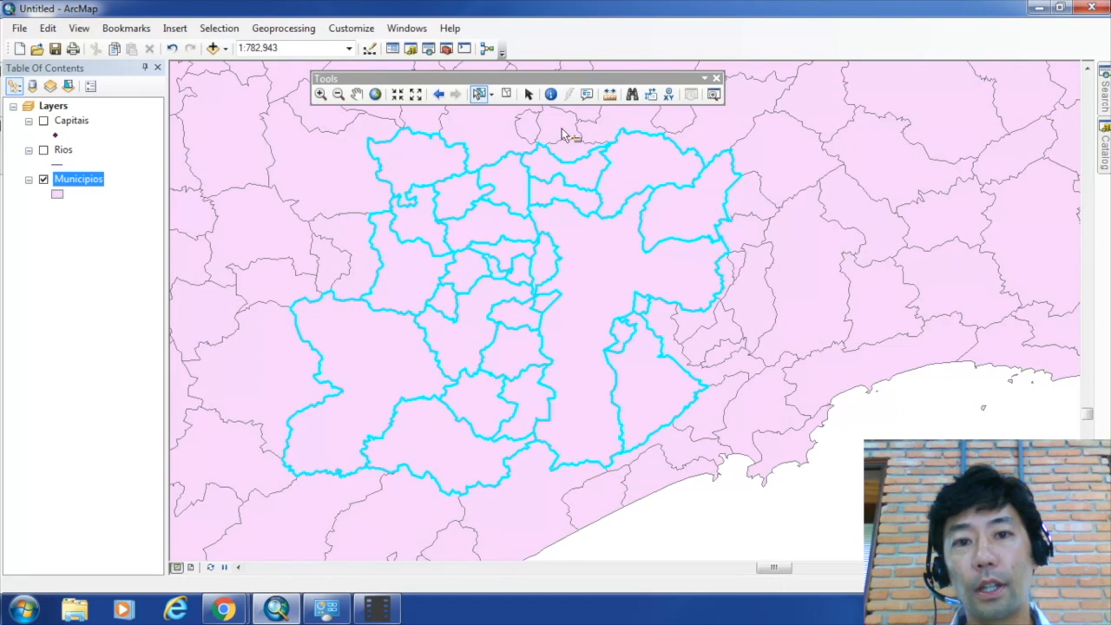
left_click(500, 98)
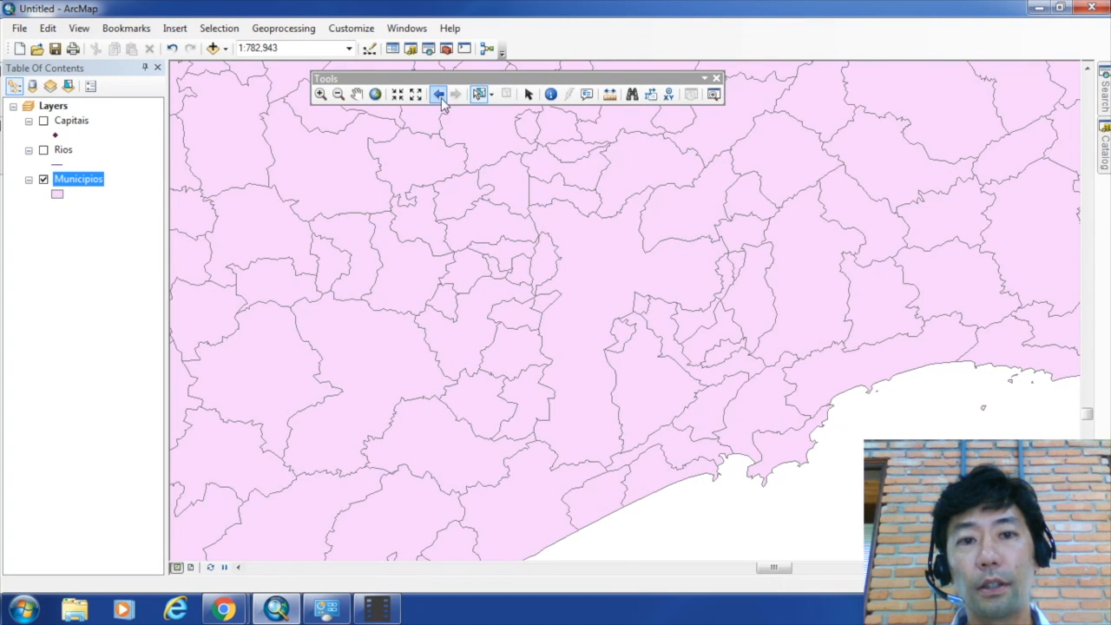
Box-select a smaller group of municipalities around western São Paulo, and deselect them by picking an empty area of sea.
left_click(478, 97)
left_click_drag(404, 235, 557, 360)
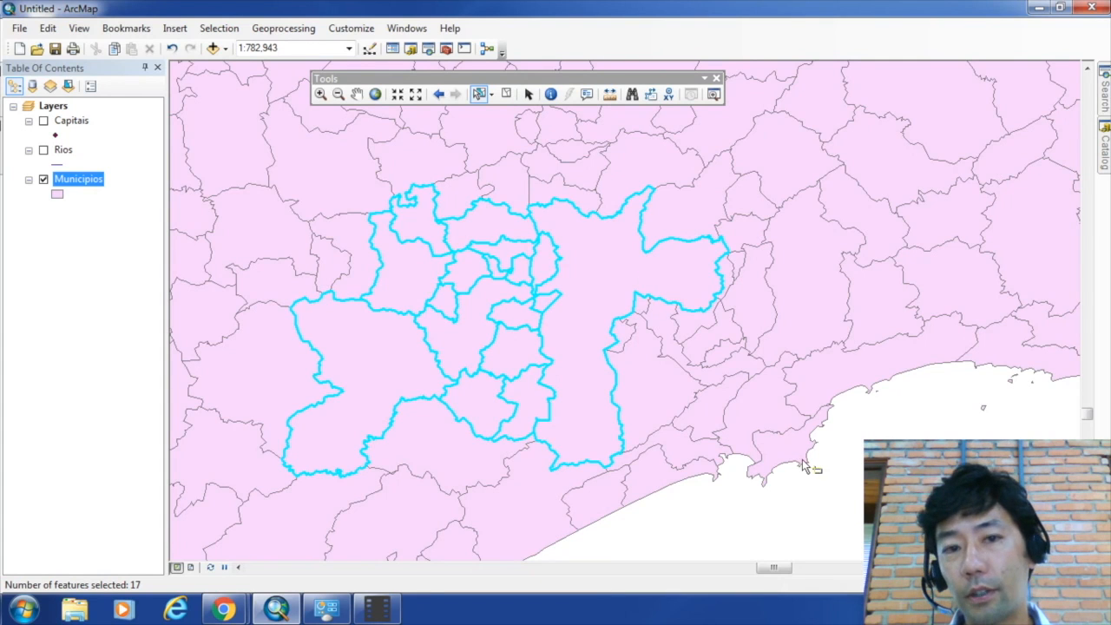
left_click(876, 496)
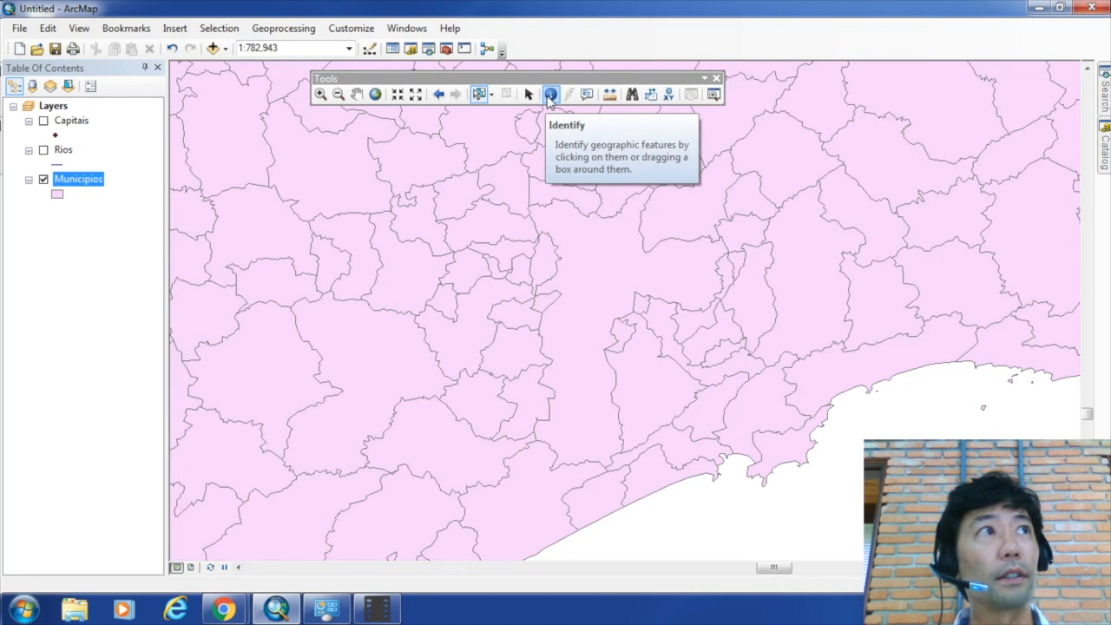
Identify São Paulo, Guarulhos and Nazaré Paulista on the map, review their attributes, and close the Identify results.
left_click(550, 94)
left_click(586, 280)
left_click(676, 195)
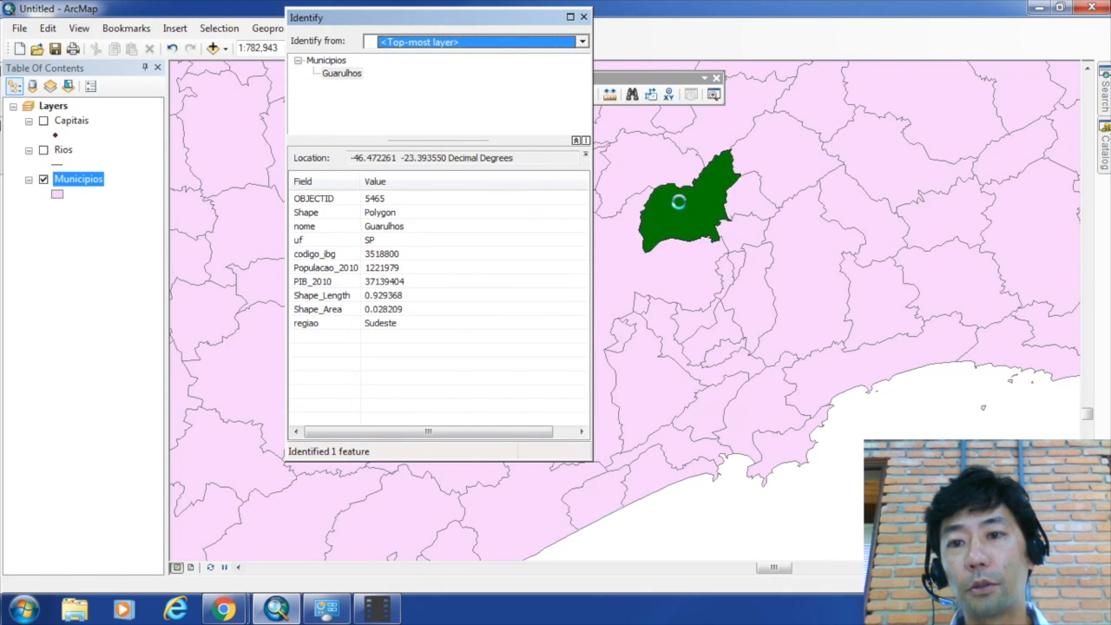
left_click(722, 118)
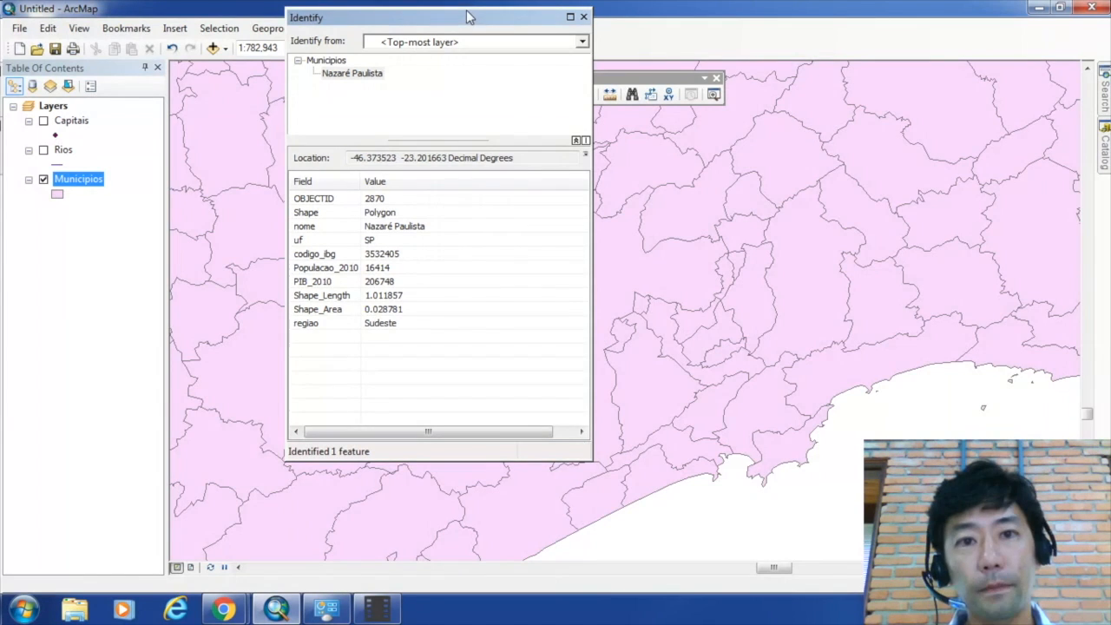
left_click_drag(466, 18, 435, 75)
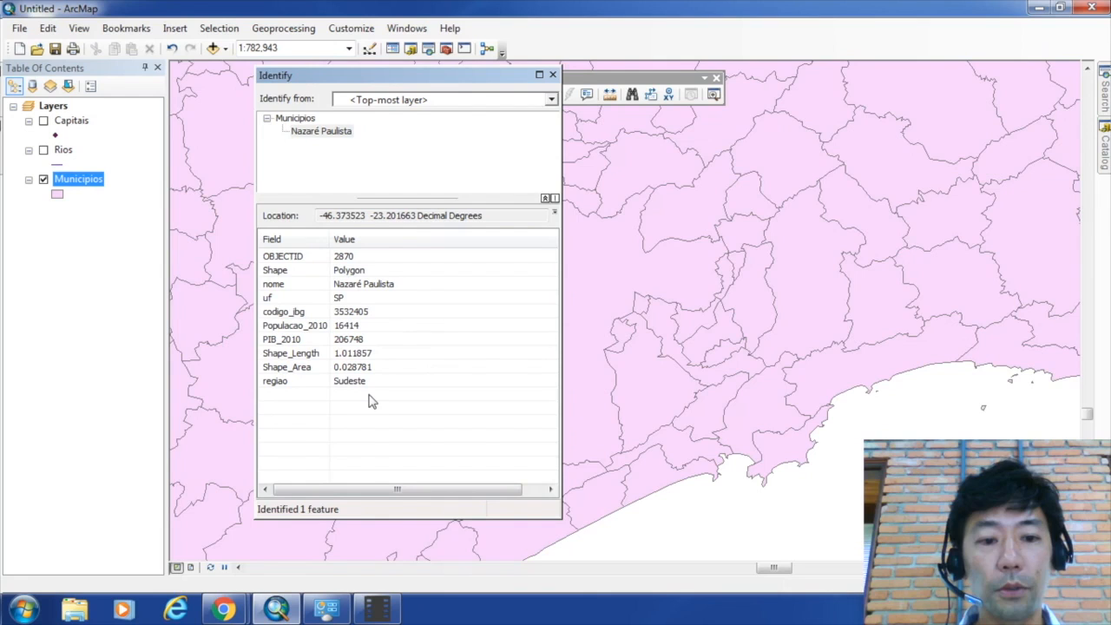
left_click(552, 74)
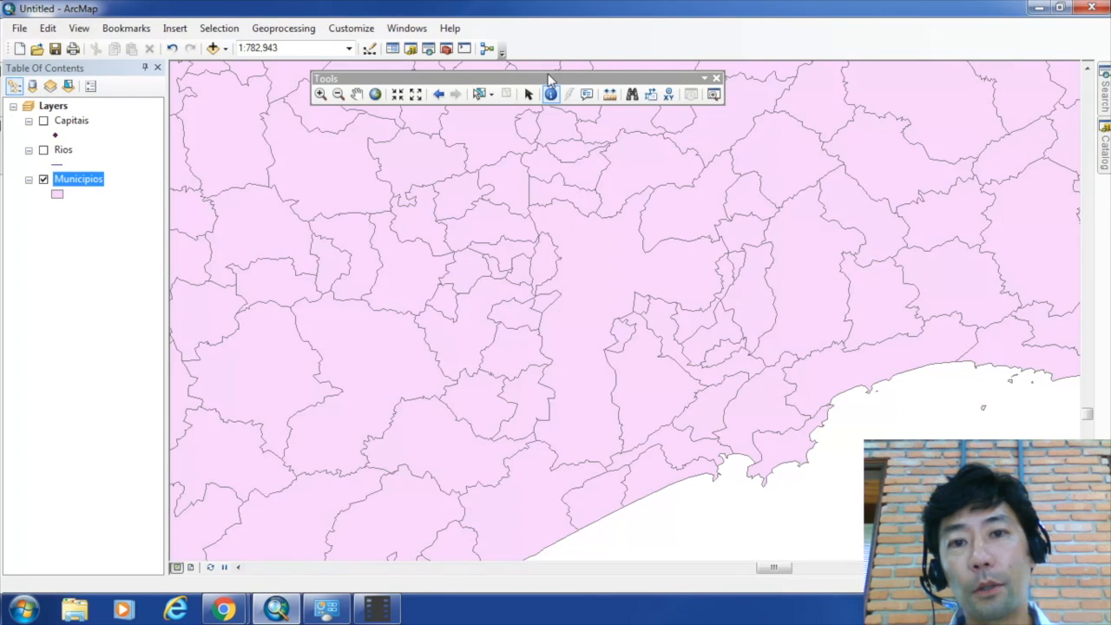
Measure the north-to-south distance across the São Paulo municipality with a single straight line.
left_click(609, 95)
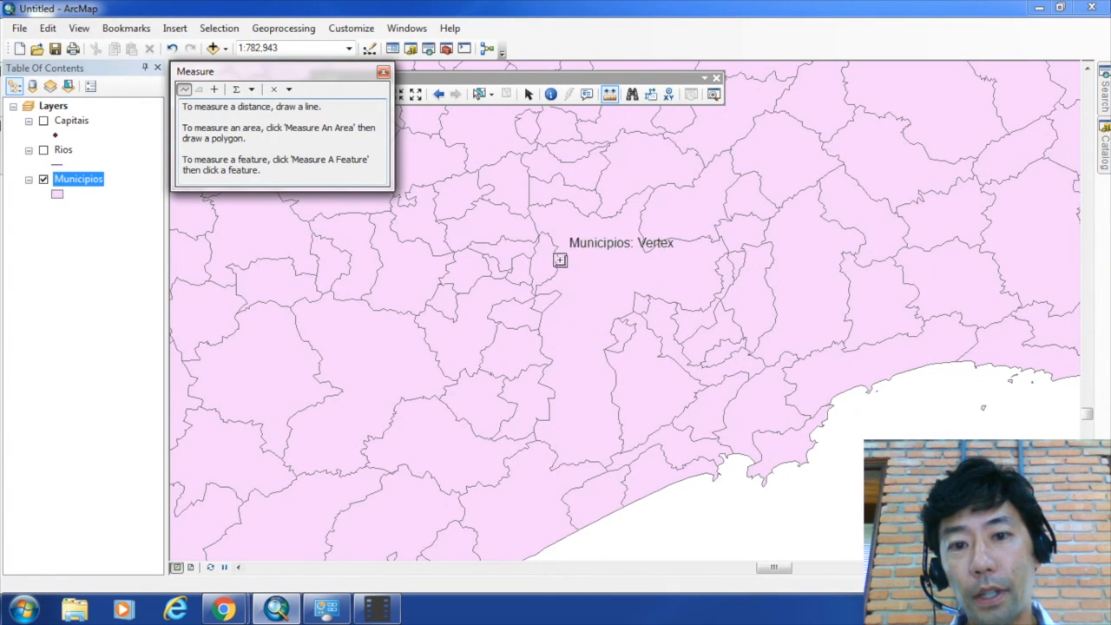
left_click(593, 216)
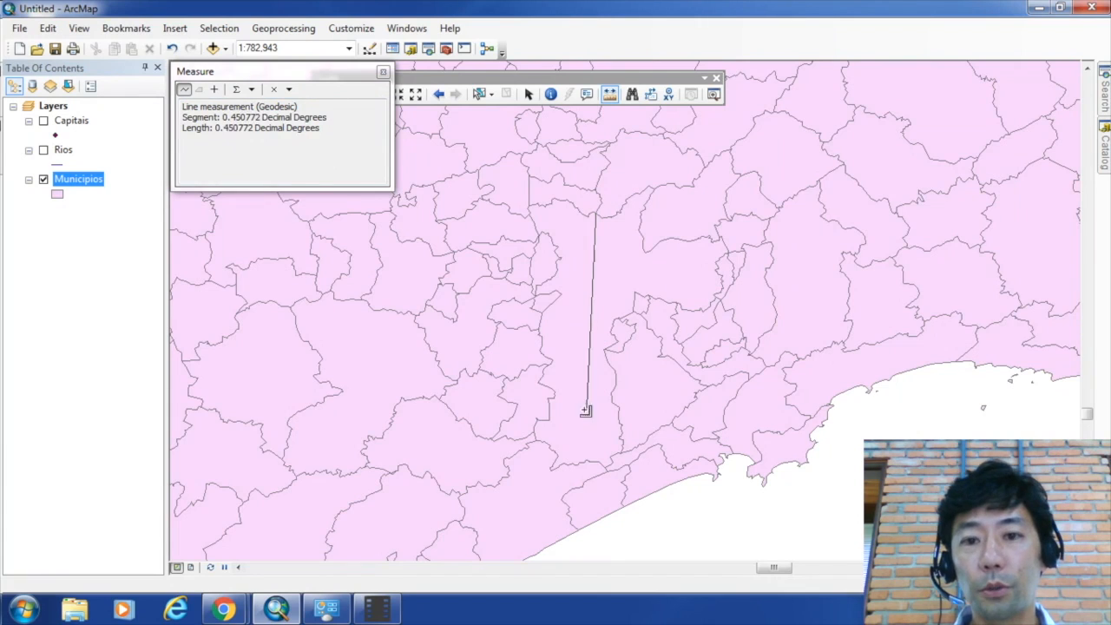
double_click(583, 460)
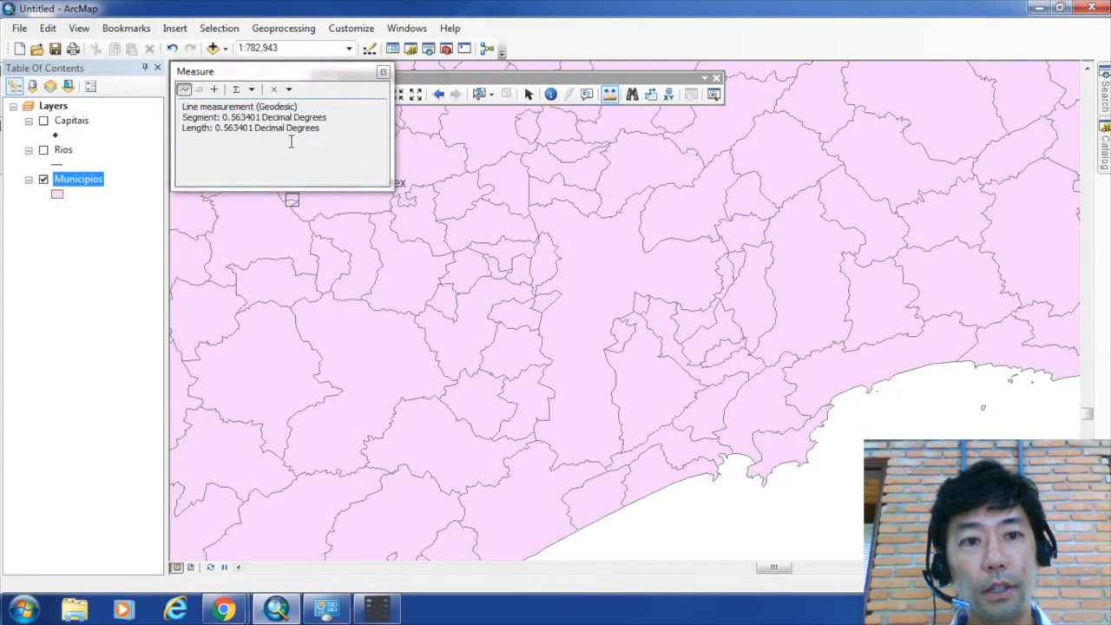
Set the Measure tool's distance units to Meters, measure São Paulo's north-to-south extent again, and close the tool.
left_click(288, 89)
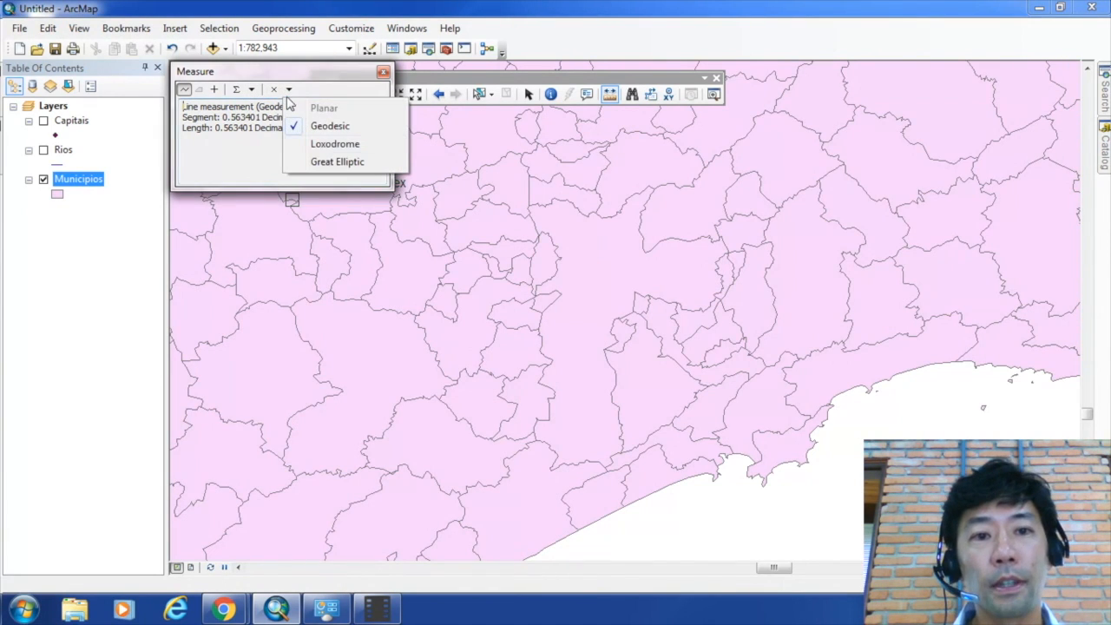
left_click(252, 90)
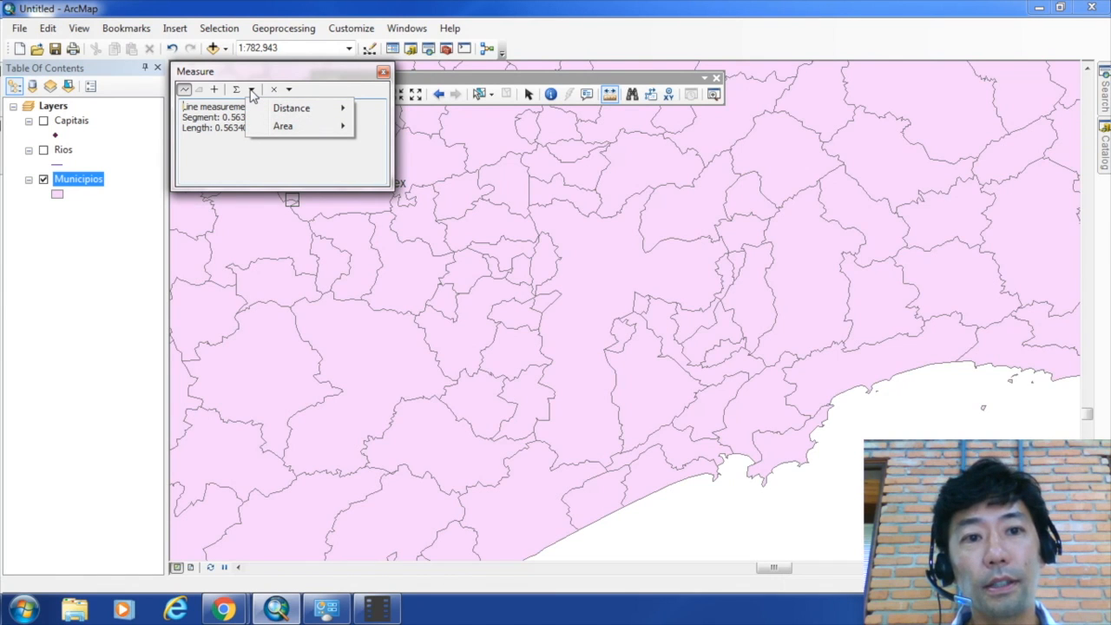
mouse_move(259, 107)
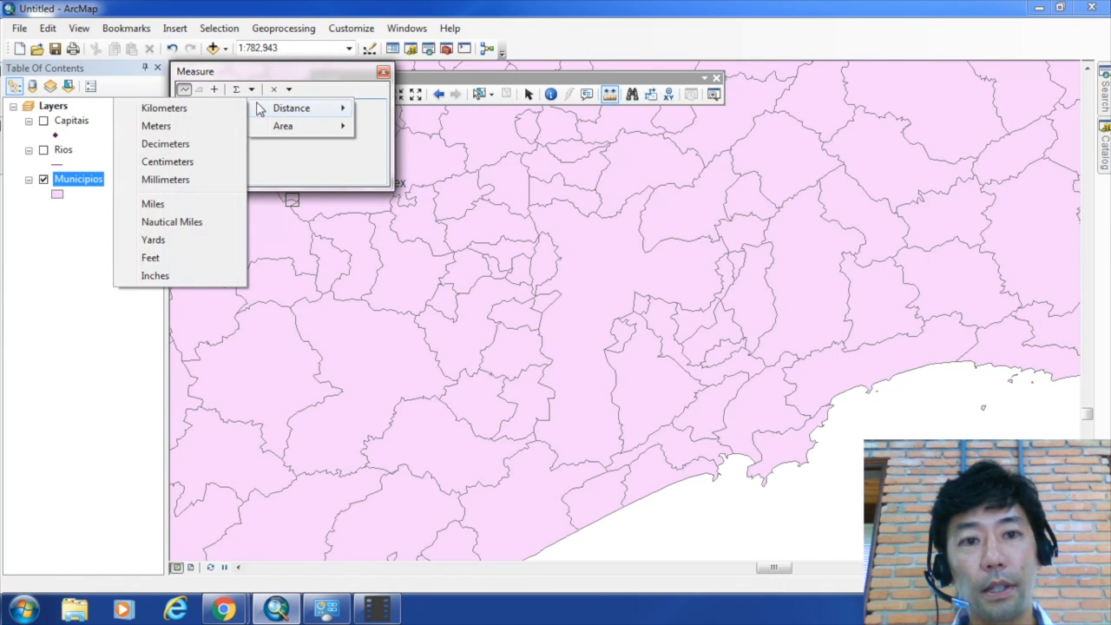
left_click(156, 126)
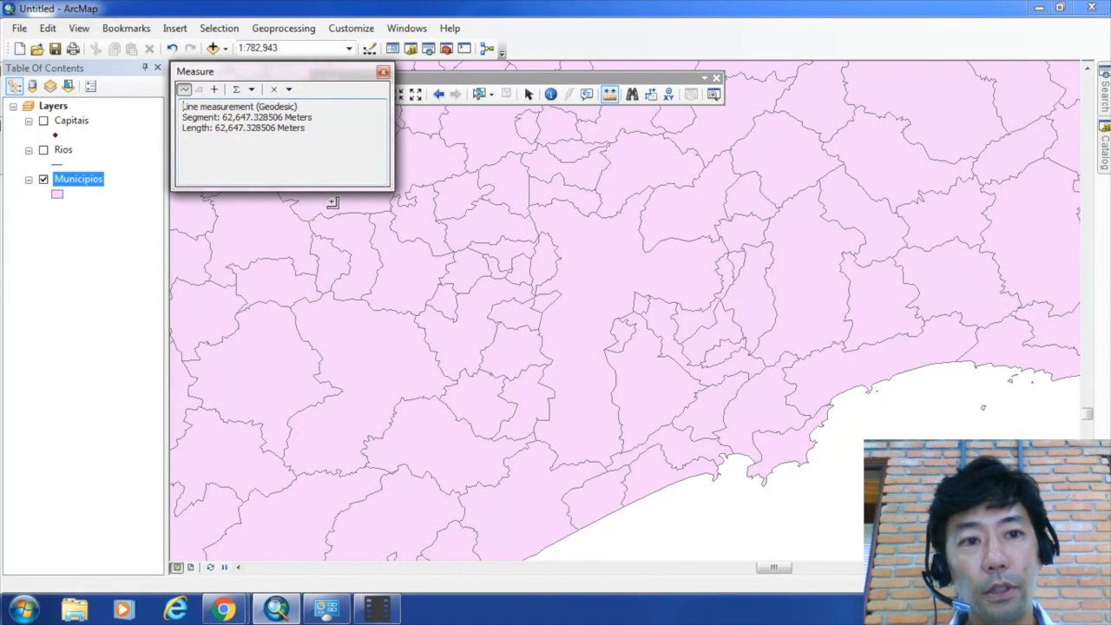
left_click(588, 216)
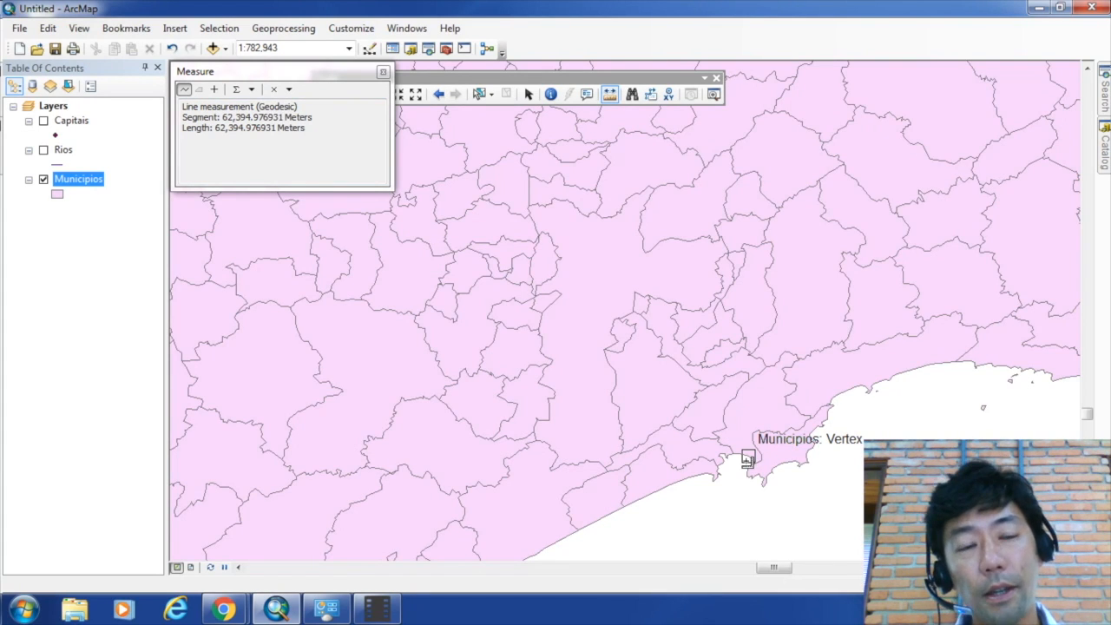
left_click(383, 71)
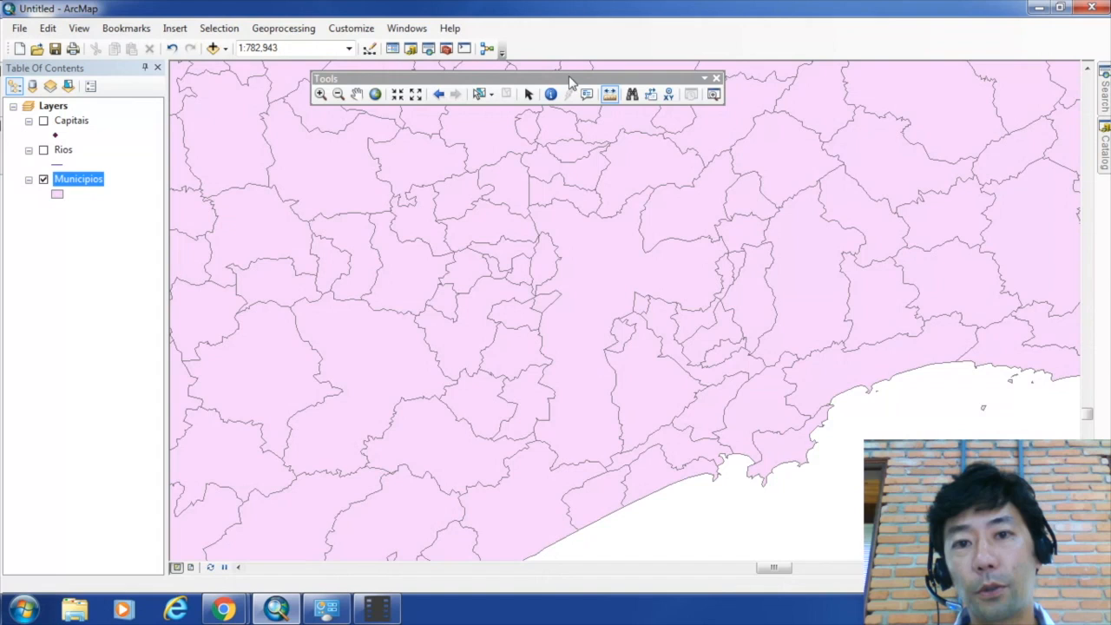
Search all fields of the visible layers for the feature Atibaia with the Find tool.
left_click_drag(569, 78, 473, 86)
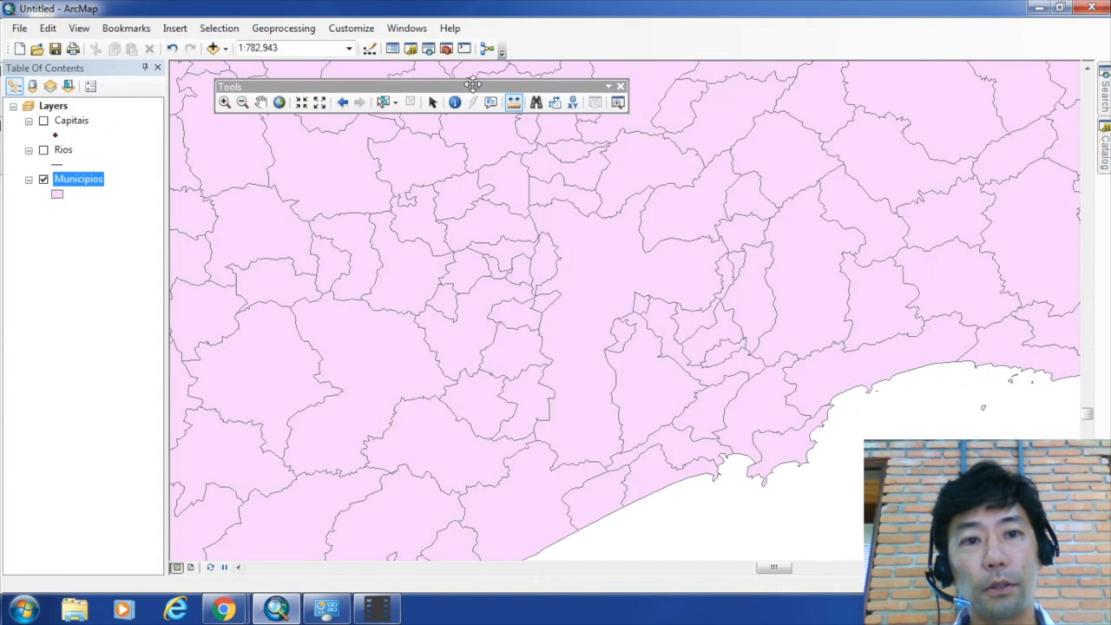
left_click(536, 103)
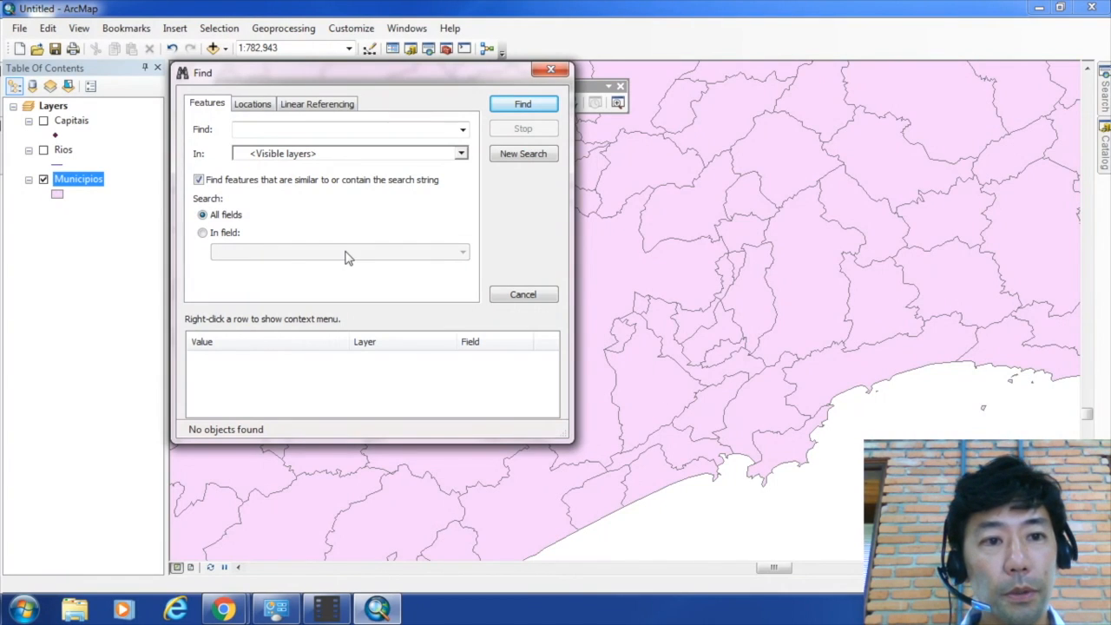
left_click(259, 130)
type("Ati")
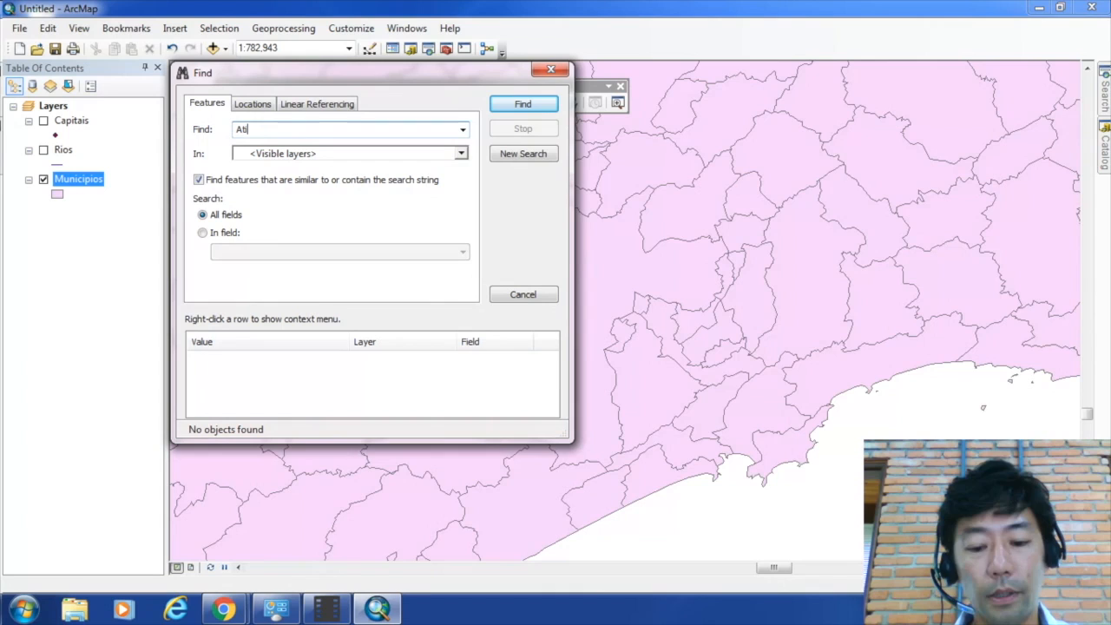
type("baia")
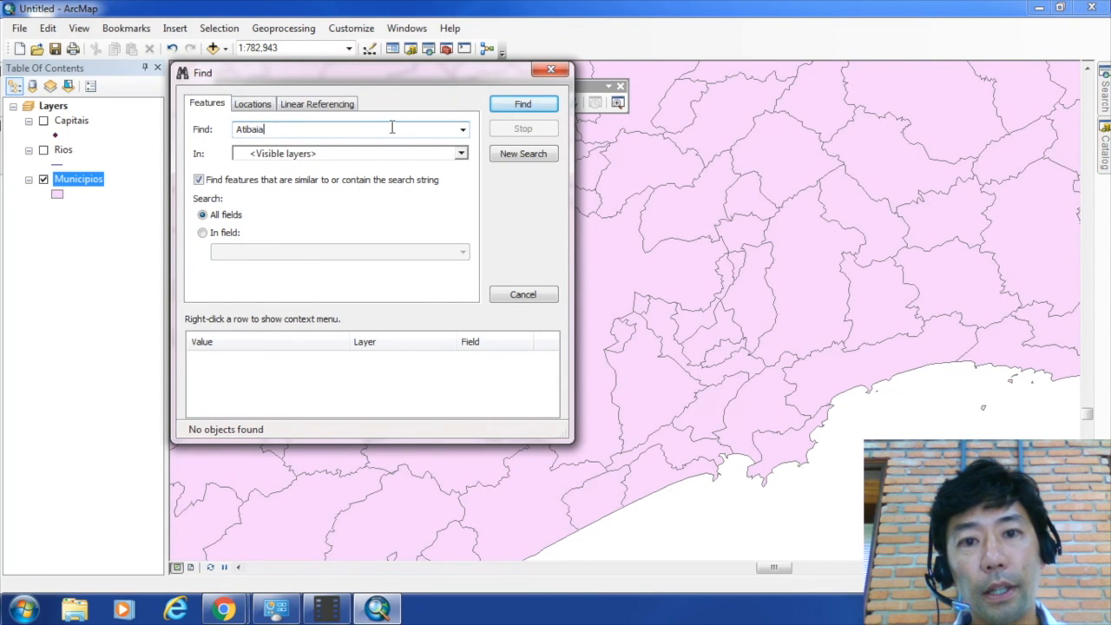
left_click(503, 106)
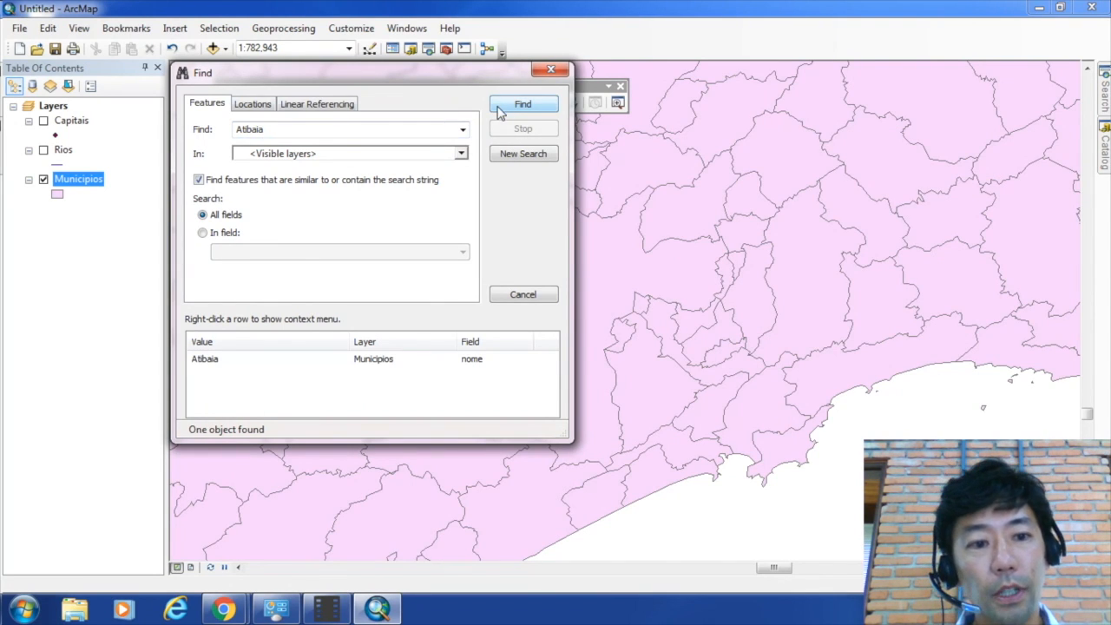
Zoom the map to the Atibaia municipality from the Find results.
left_click(214, 364)
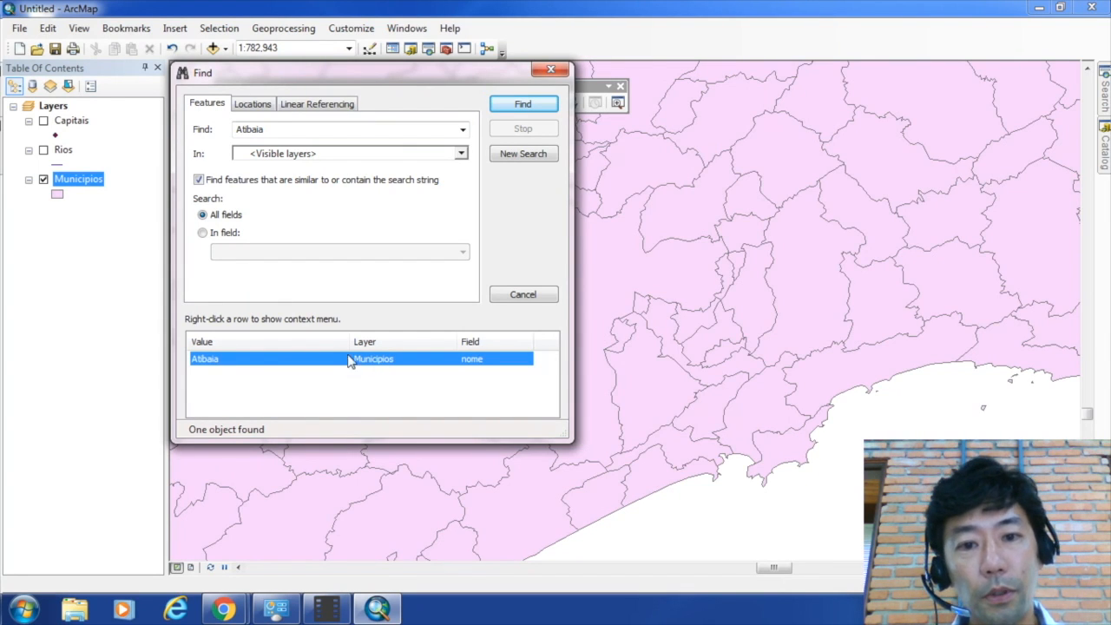
double_click(213, 359)
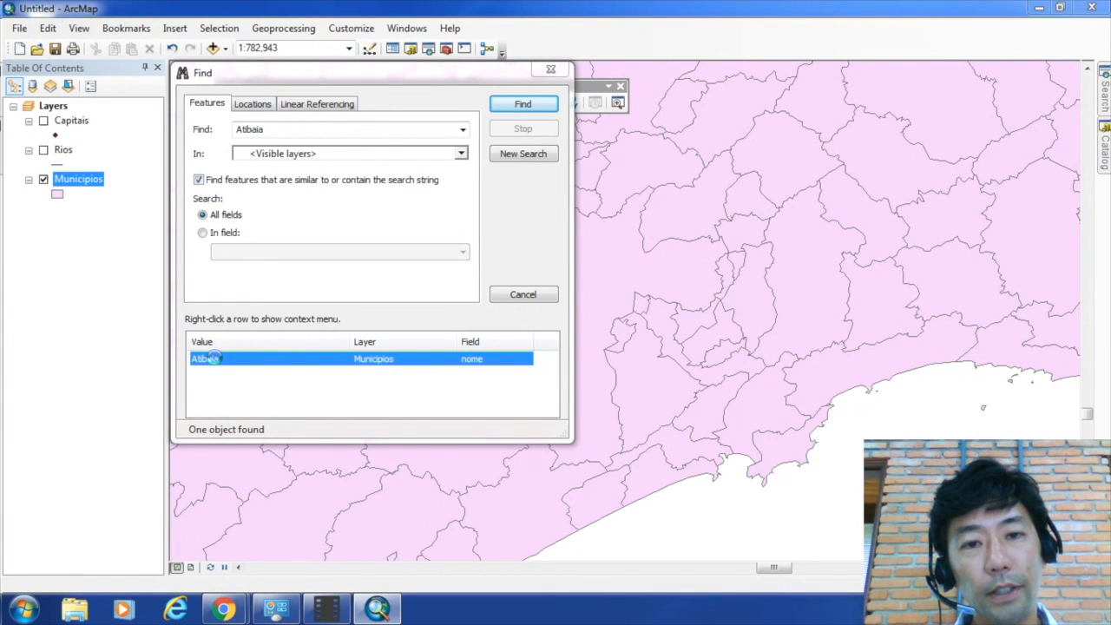
right_click(215, 358)
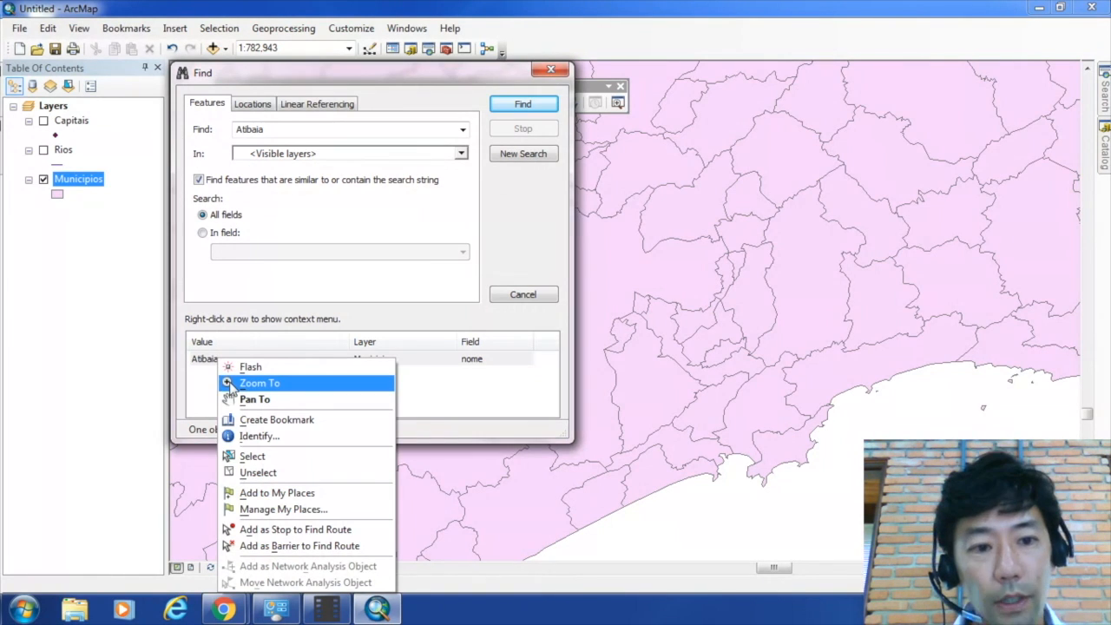
left_click(230, 382)
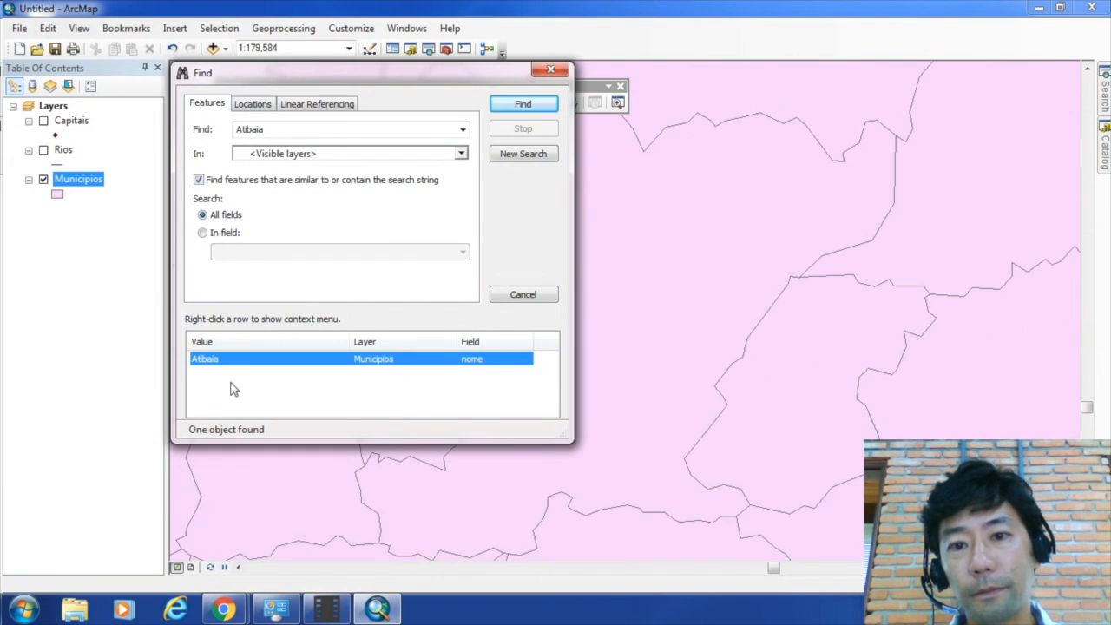
Close the Find dialog and use Go To XY to zoom the map to longitude -52.4, latitude -22.4 in decimal degrees.
left_click_drag(515, 75, 405, 150)
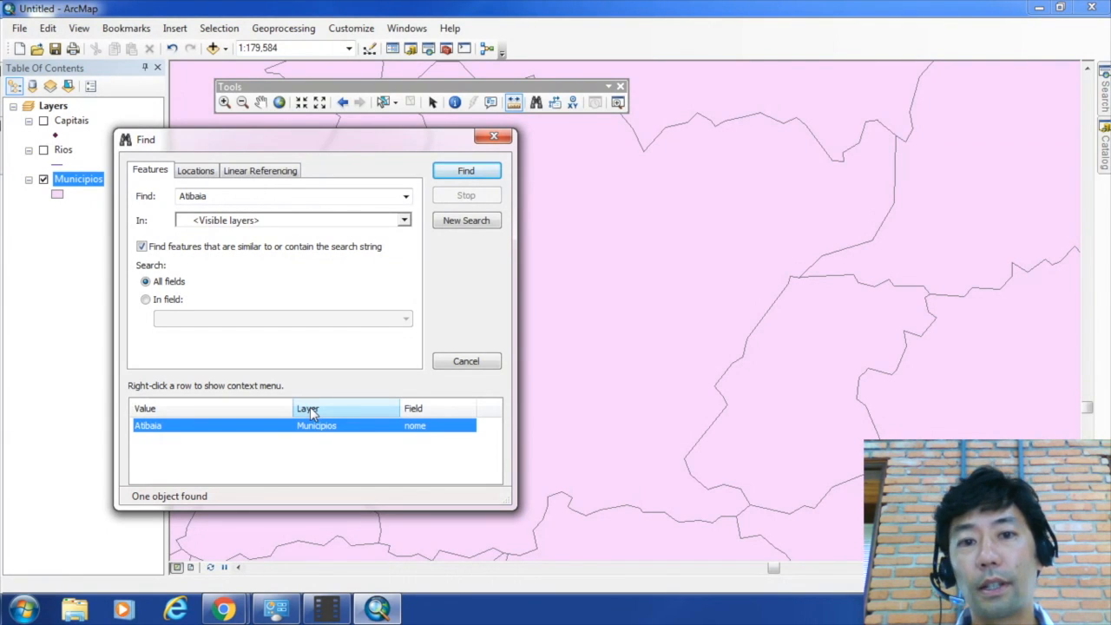
left_click(494, 136)
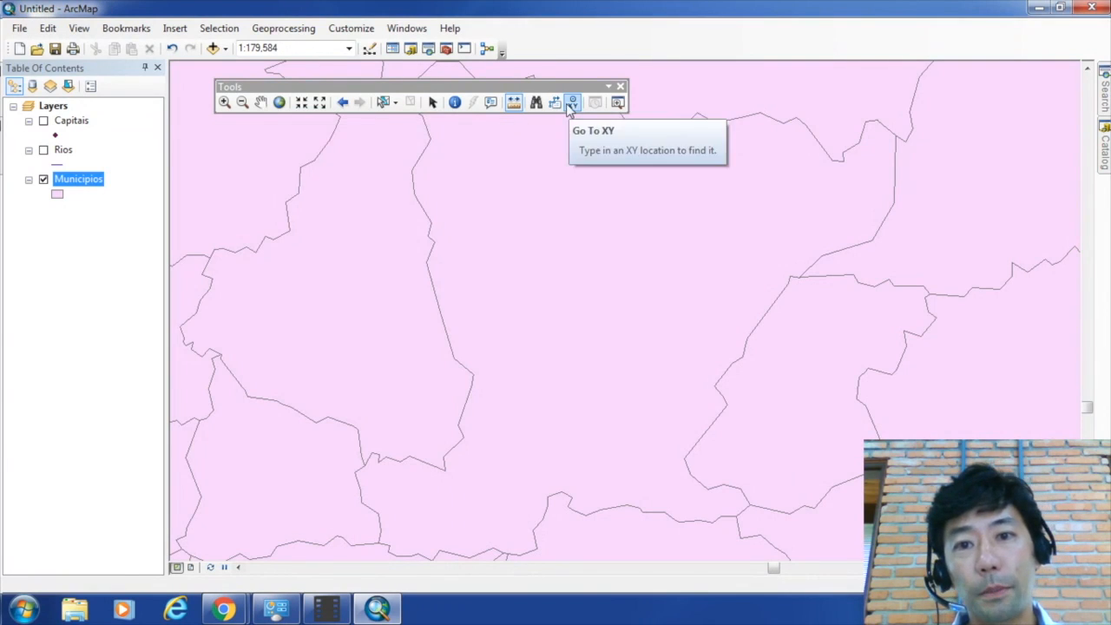
left_click(571, 105)
left_click_drag(322, 74, 390, 218)
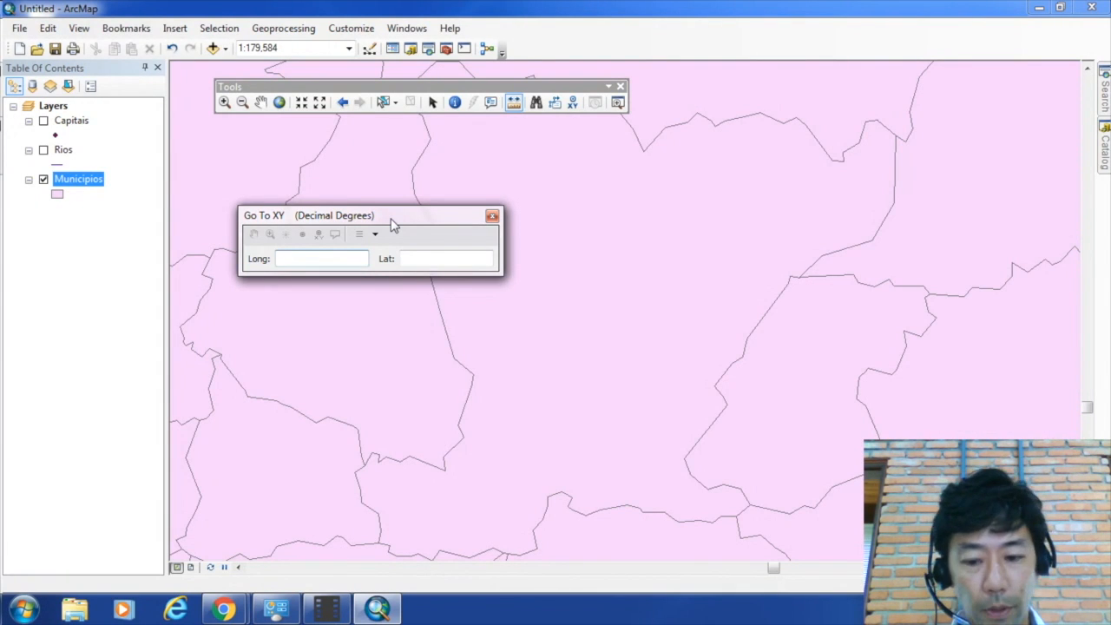
type("-")
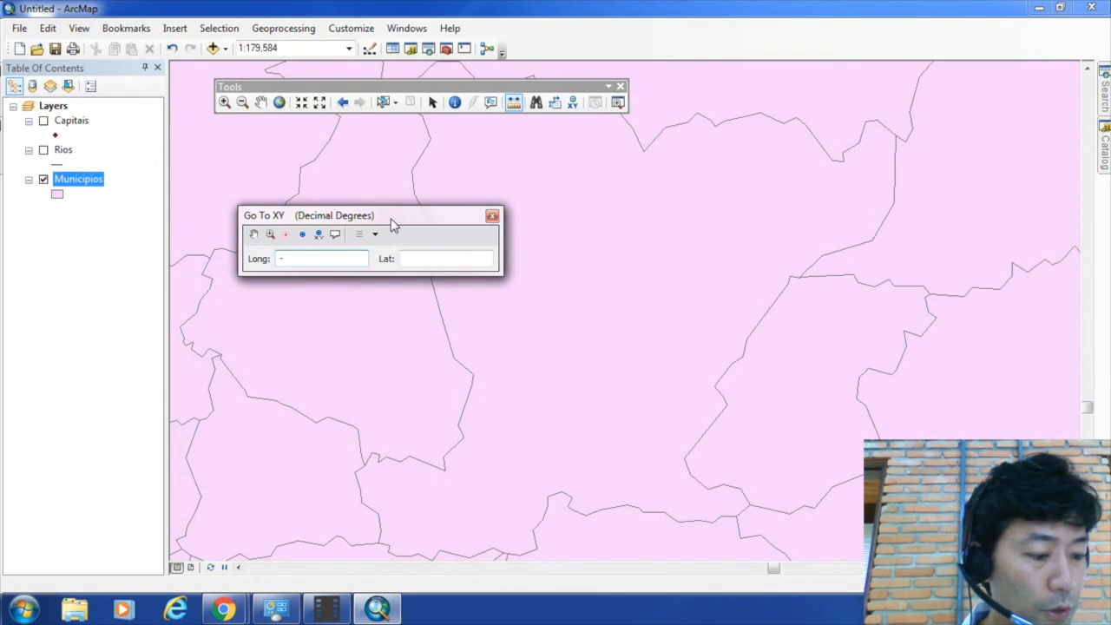
type("52")
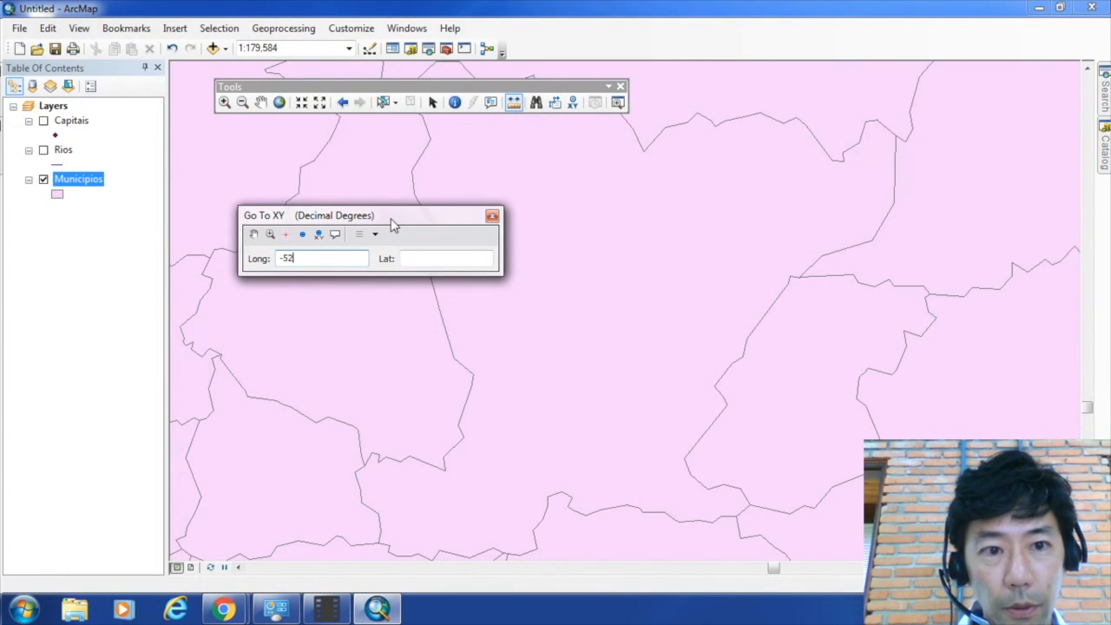
type(".4")
key("Tab")
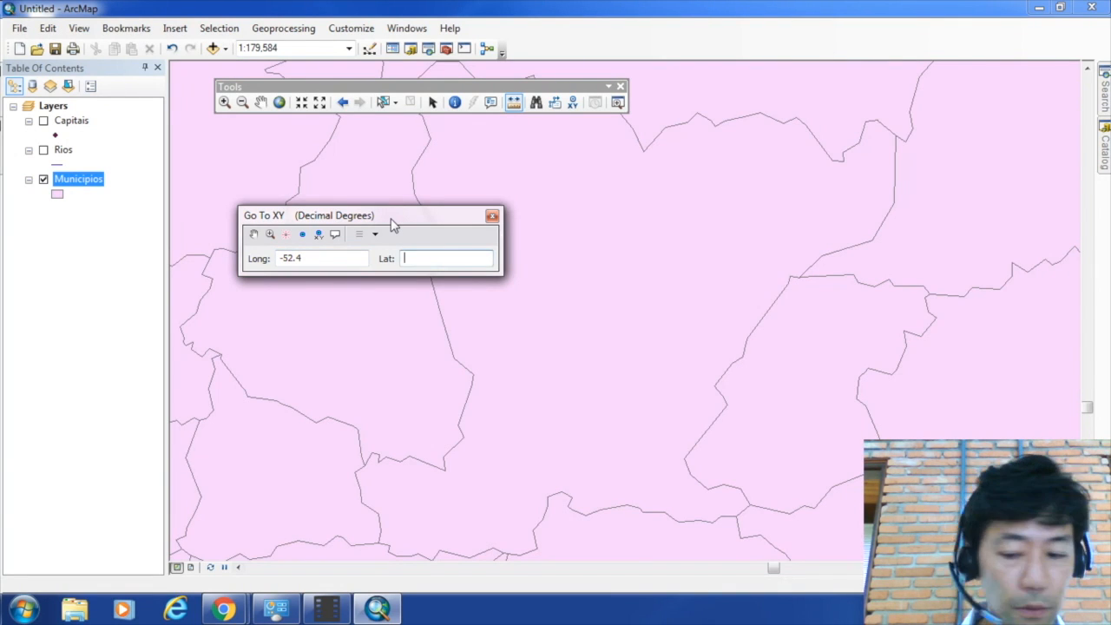
type("-22.4")
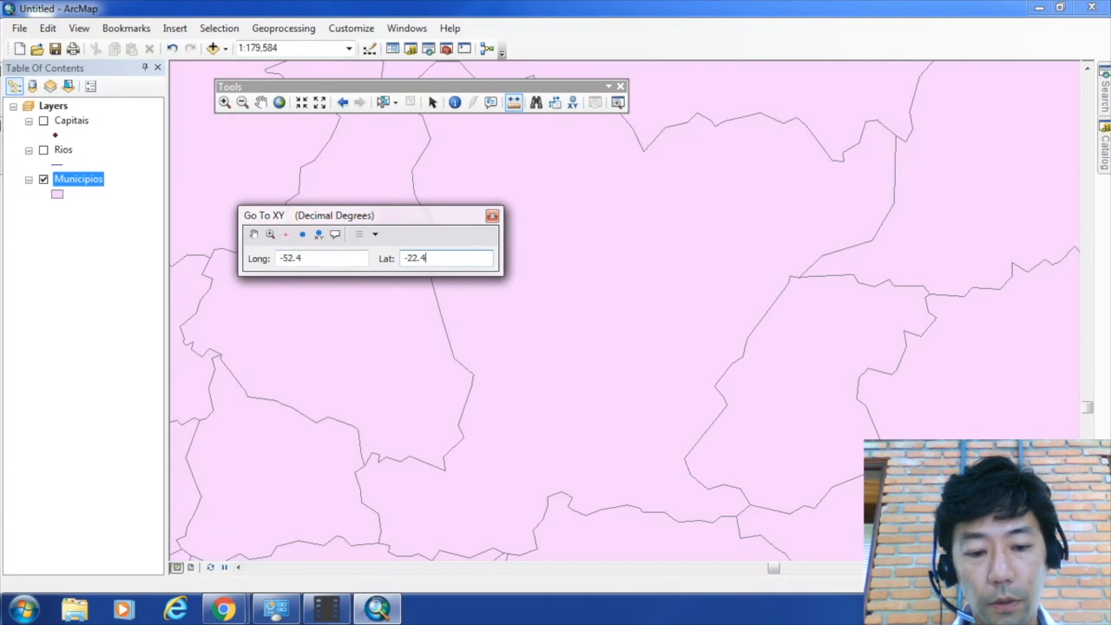
left_click(271, 238)
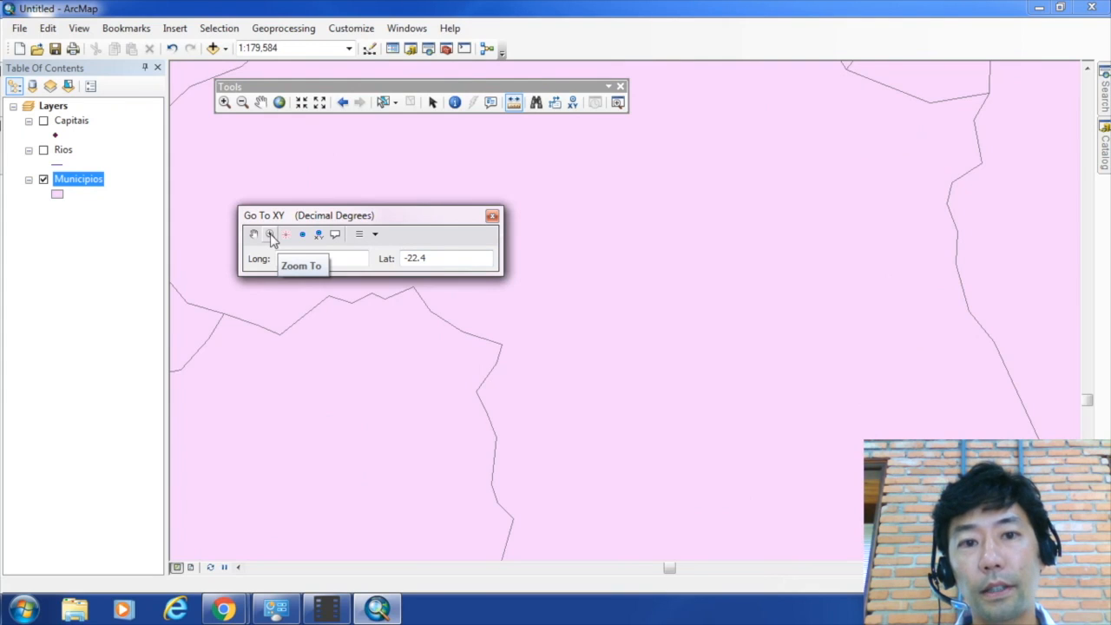
Add a point marker at longitude -52.4, latitude -22.4 on the map and close Go To XY.
left_click(242, 102)
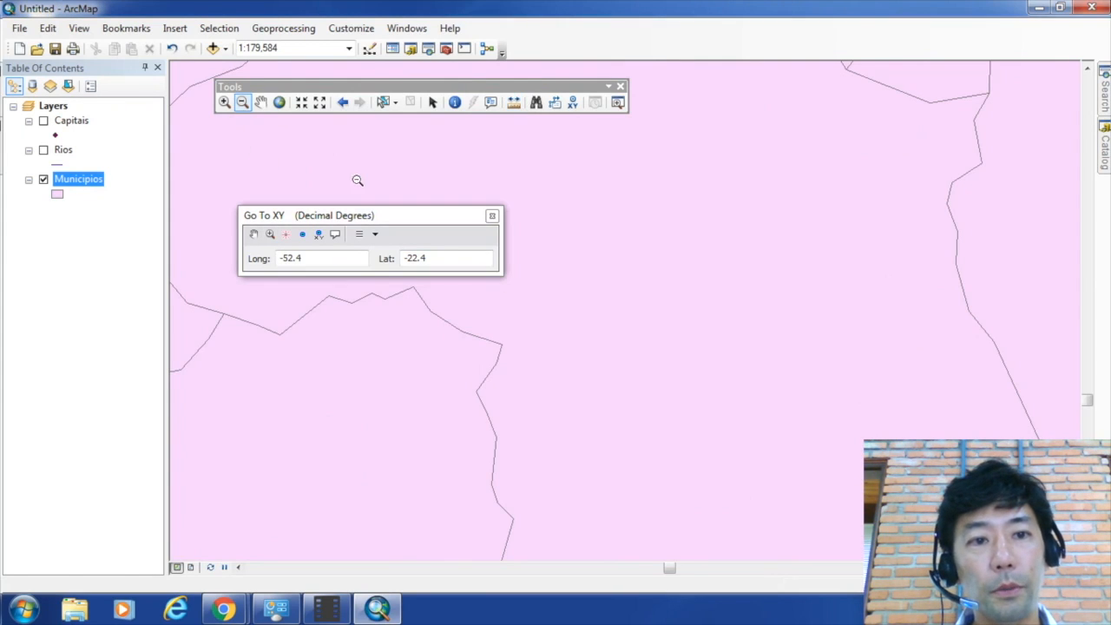
left_click_drag(555, 258, 733, 434)
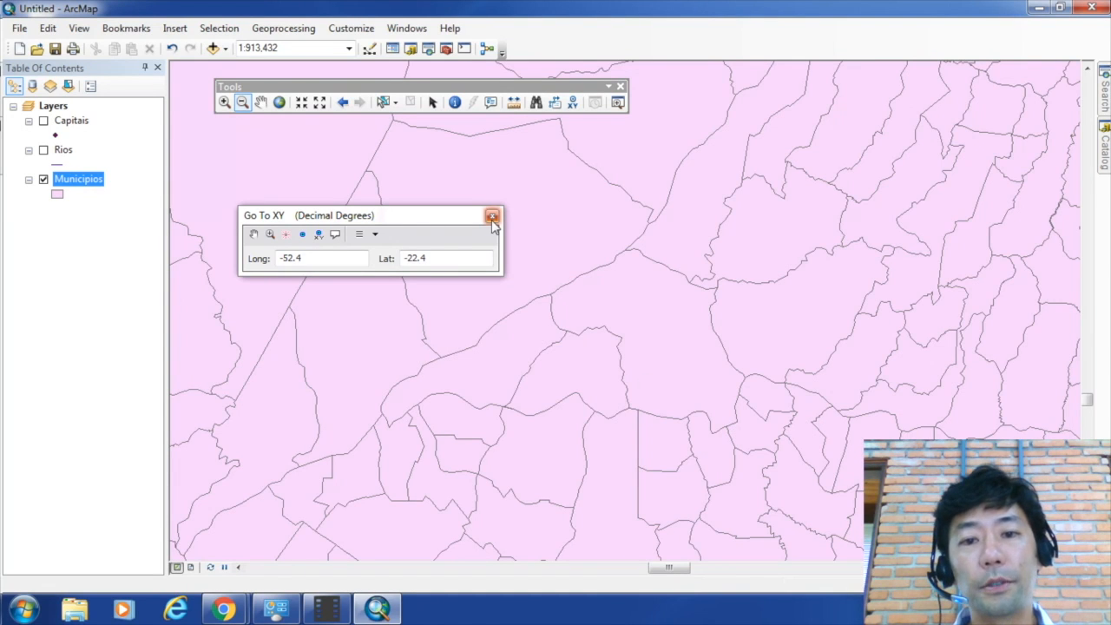
left_click(302, 235)
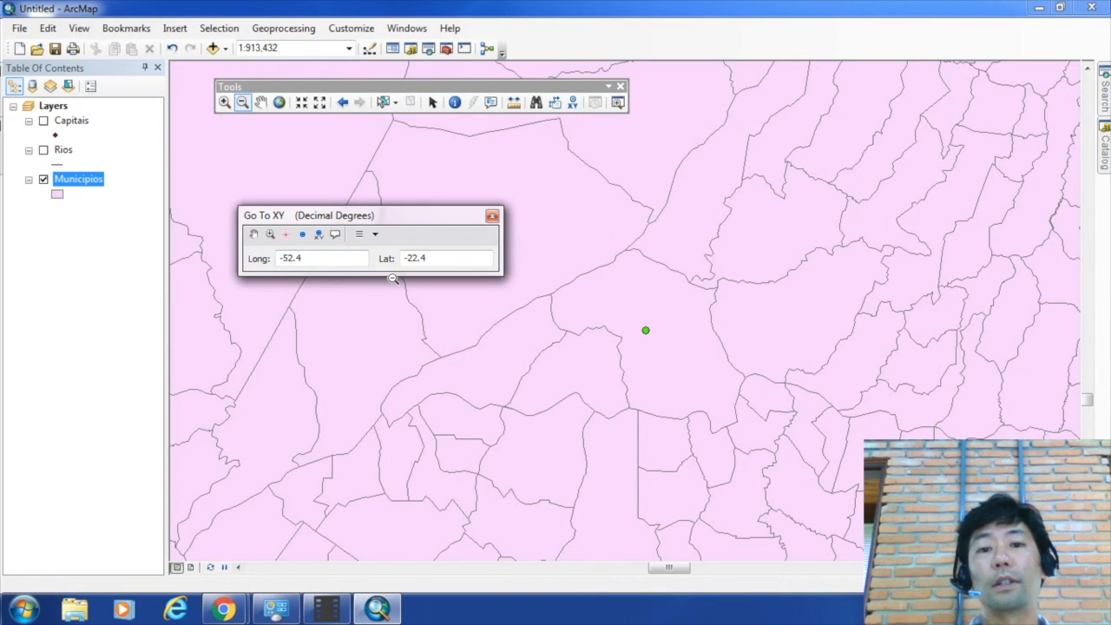
left_click(491, 217)
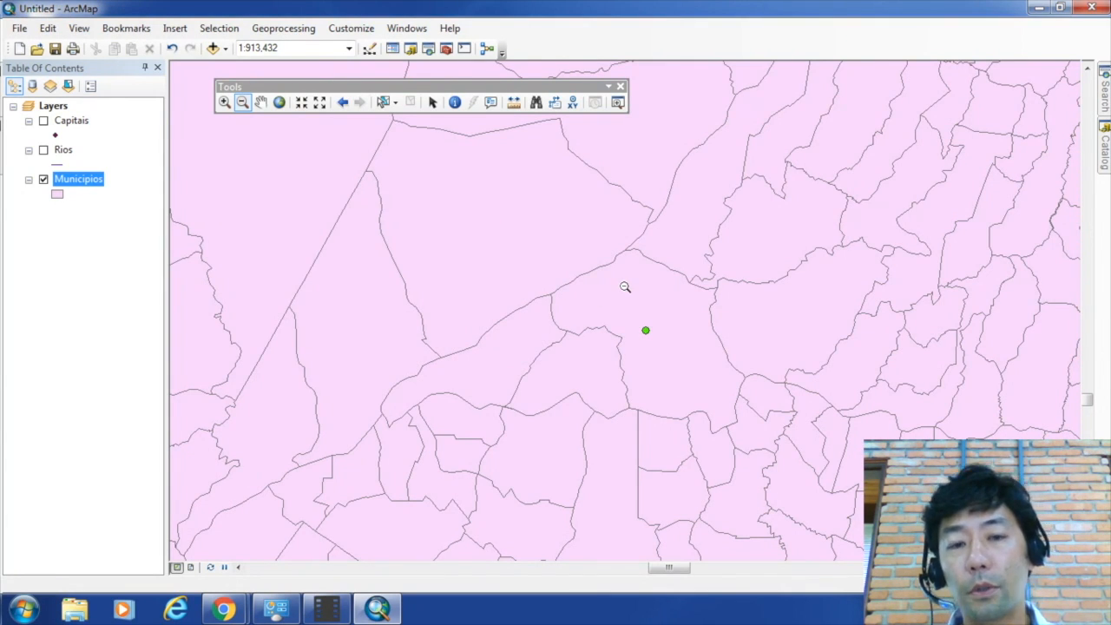
left_click(260, 102)
left_click_drag(619, 362, 538, 382)
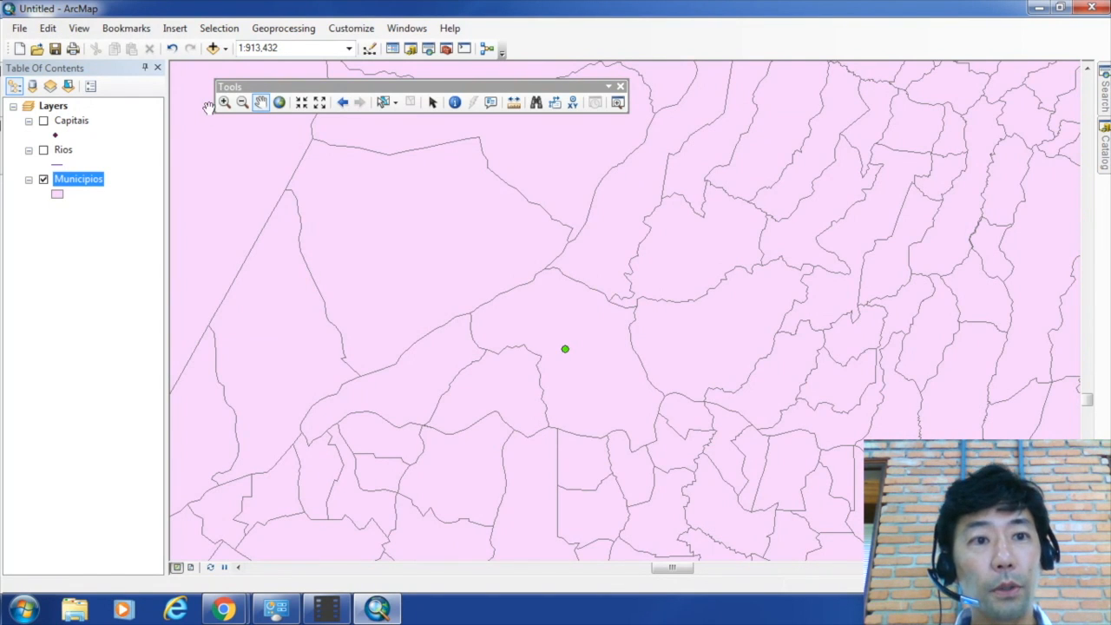
left_click(223, 51)
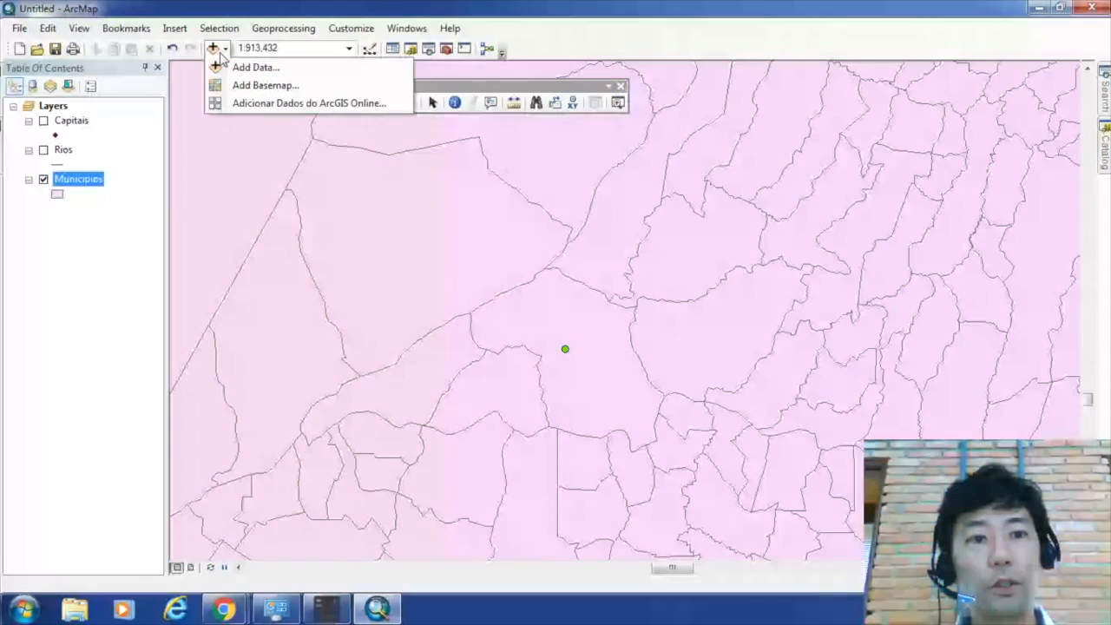
left_click(227, 65)
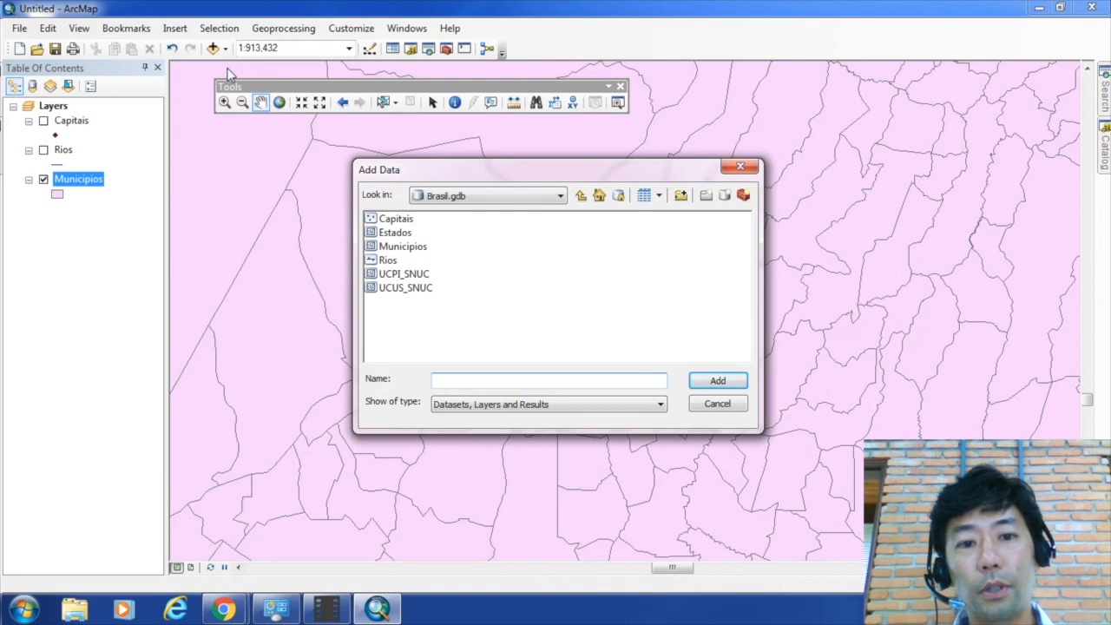
left_click(739, 166)
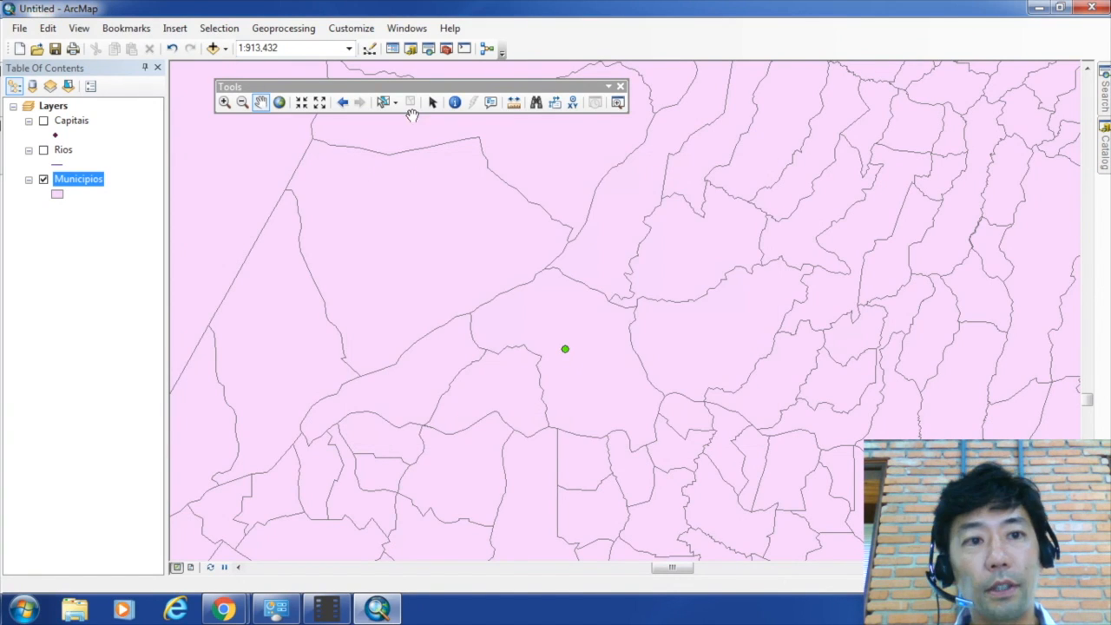
Add the Pontal2003.shp shapefile from the C:\sig\Tutorial_SIG folder to the map.
left_click(211, 49)
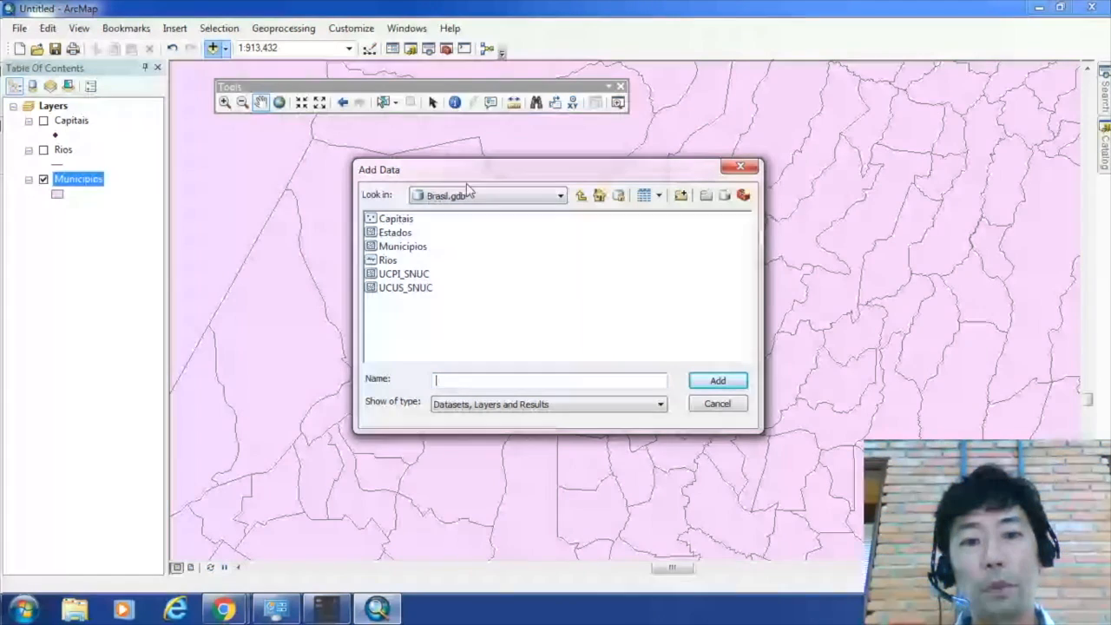
left_click(580, 196)
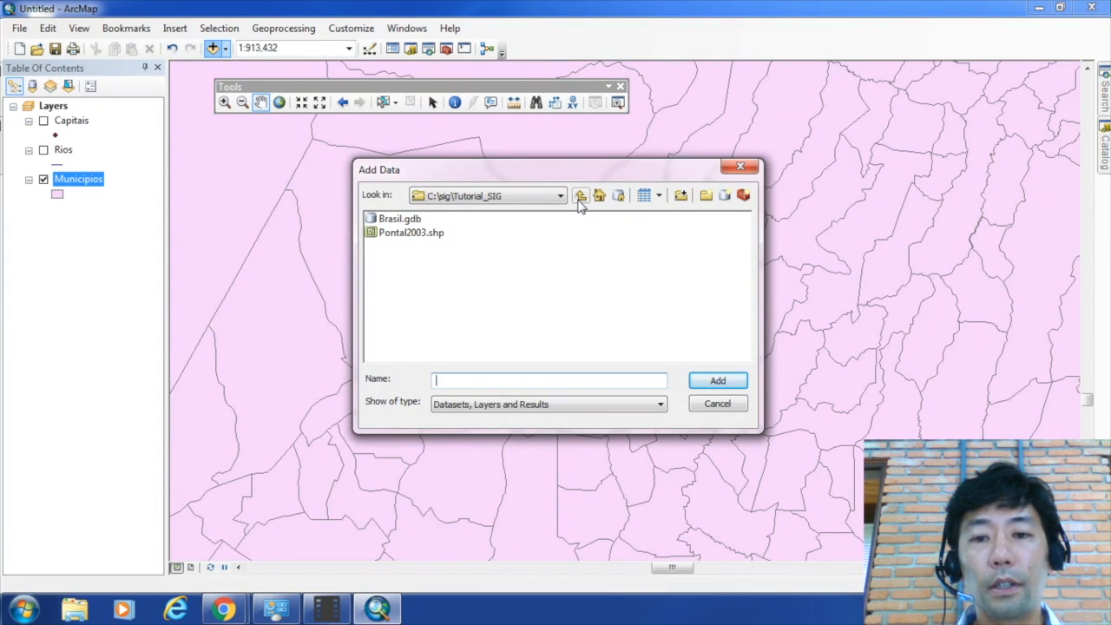
left_click(401, 234)
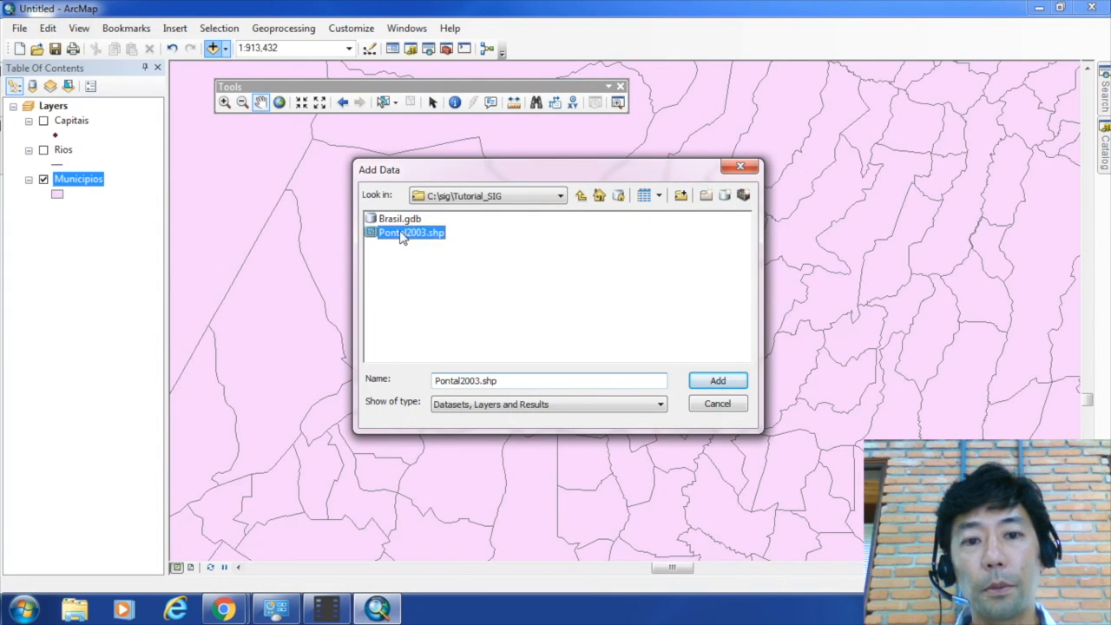
left_click(709, 383)
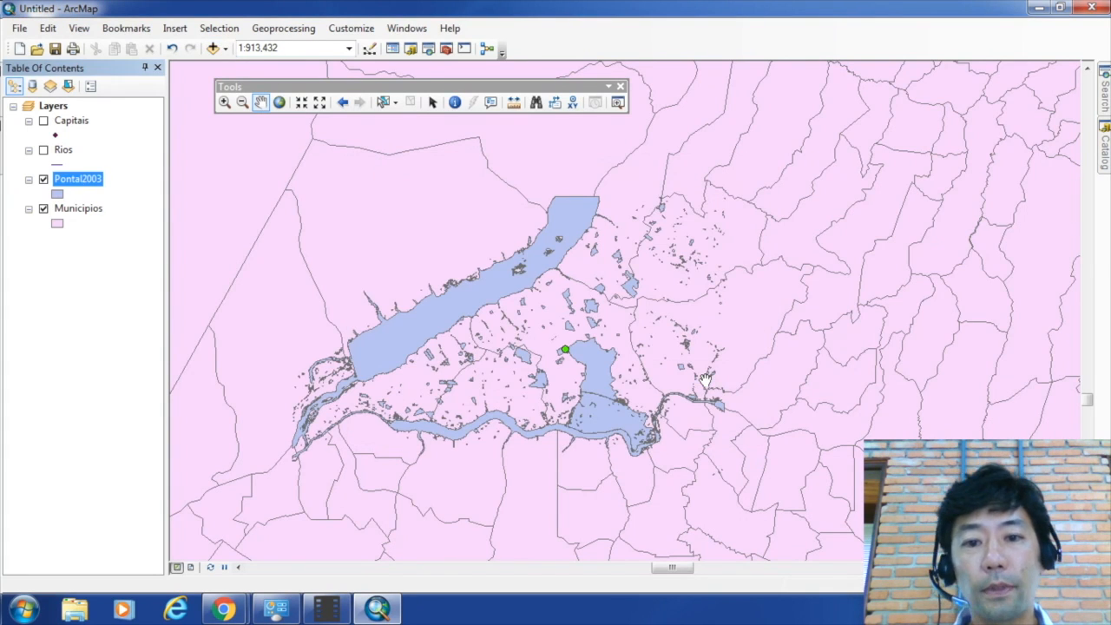
Examine the Area_ha, Classes, Shape_Area, Shape_Leng and GRIDCODE fields in the Pontal2003 attribute table, and close the table.
left_click(224, 101)
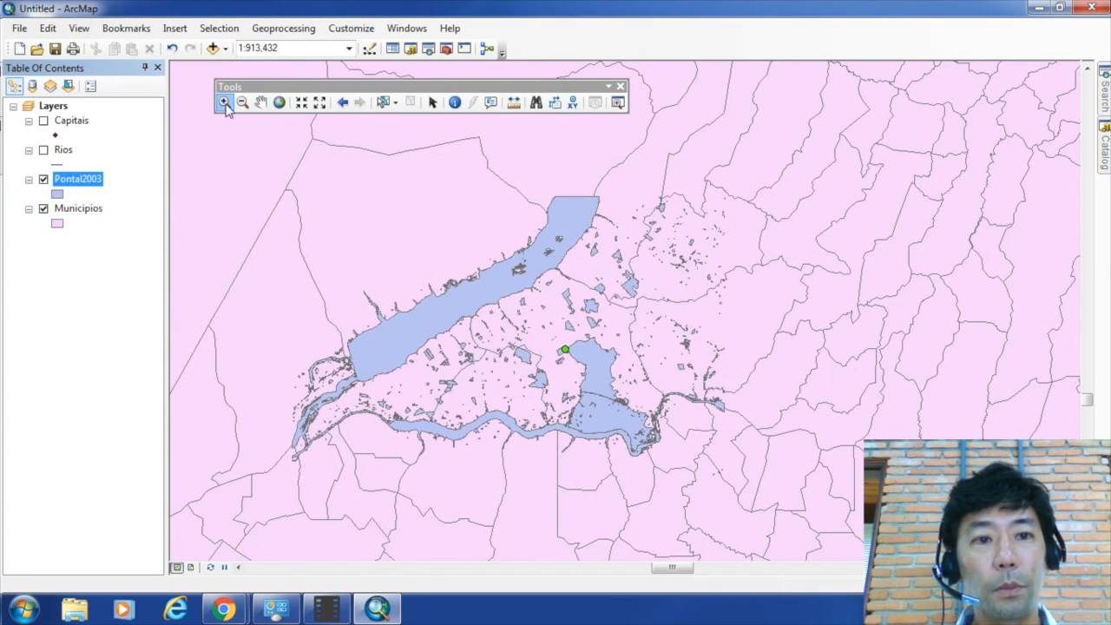
left_click_drag(331, 182, 727, 468)
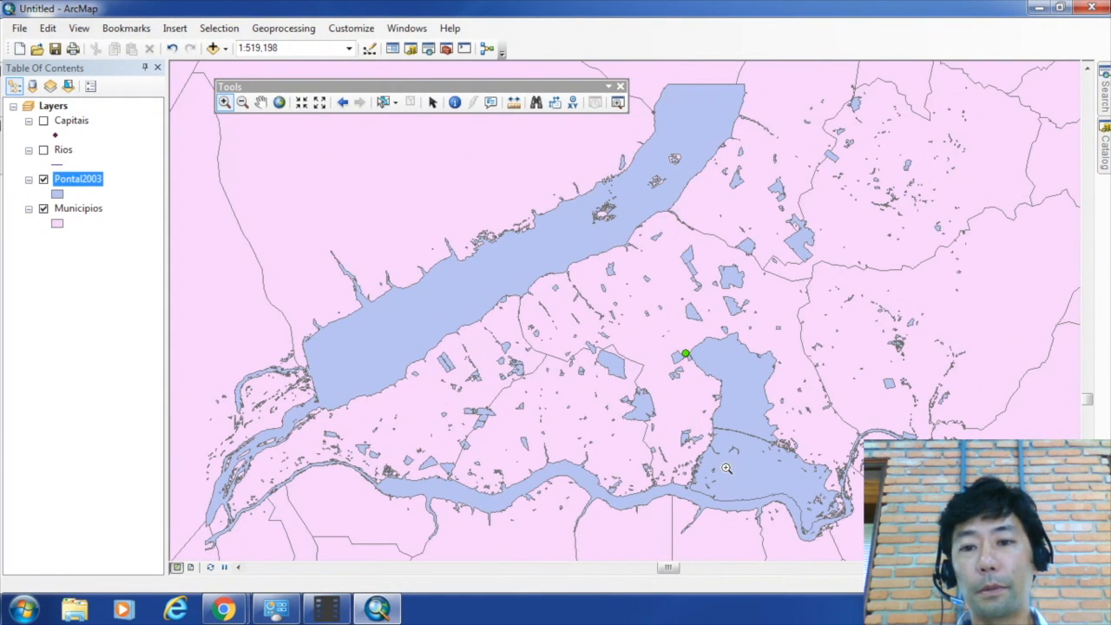
right_click(90, 180)
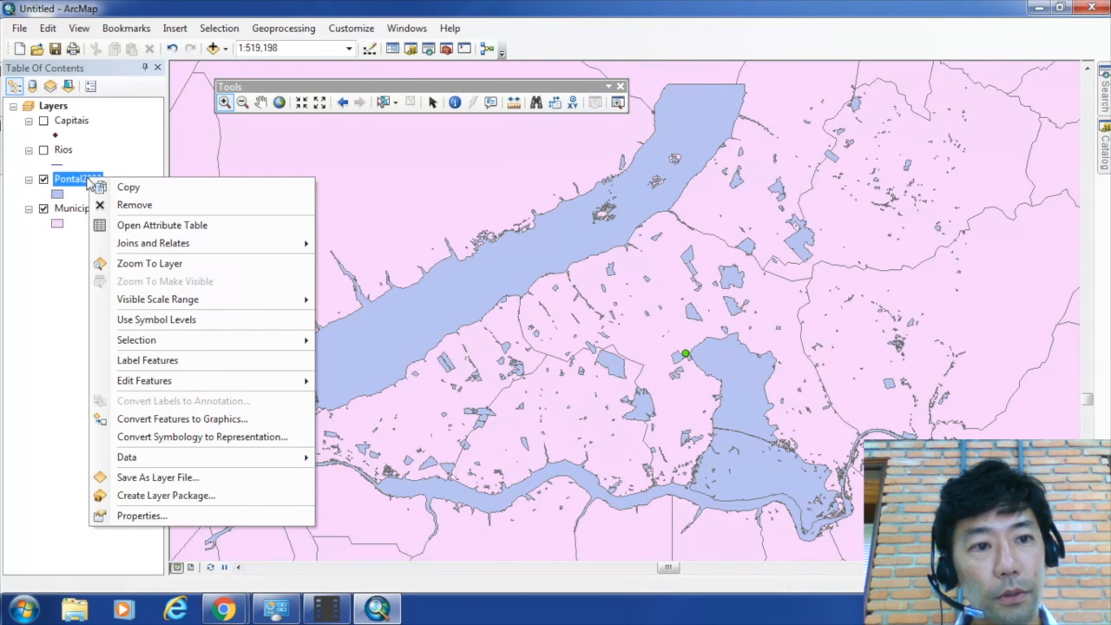
left_click(122, 228)
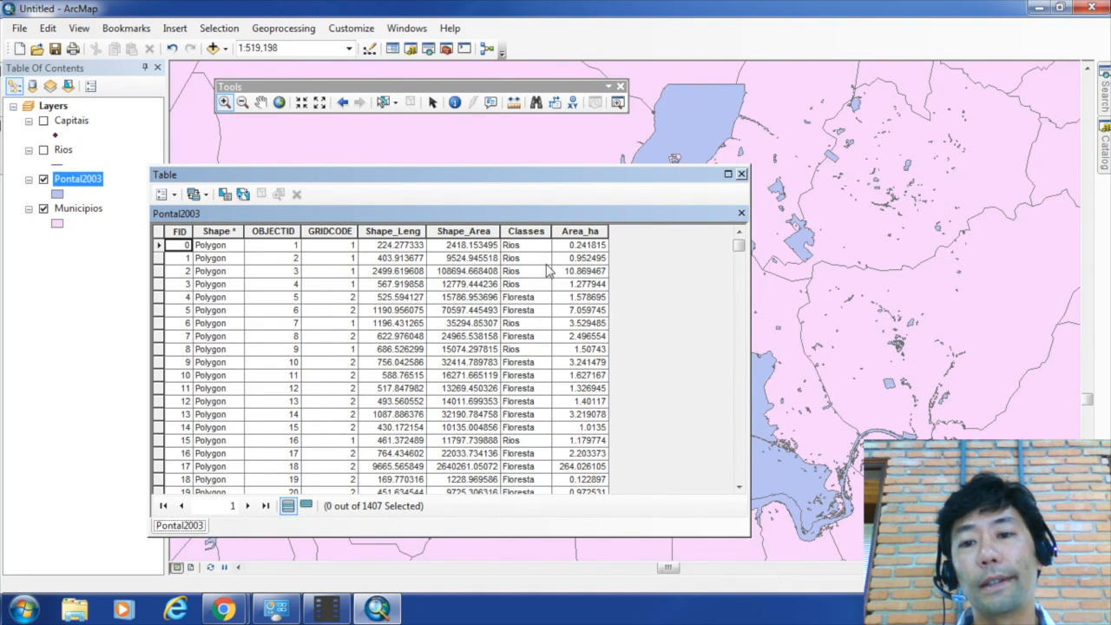
left_click_drag(565, 178, 490, 192)
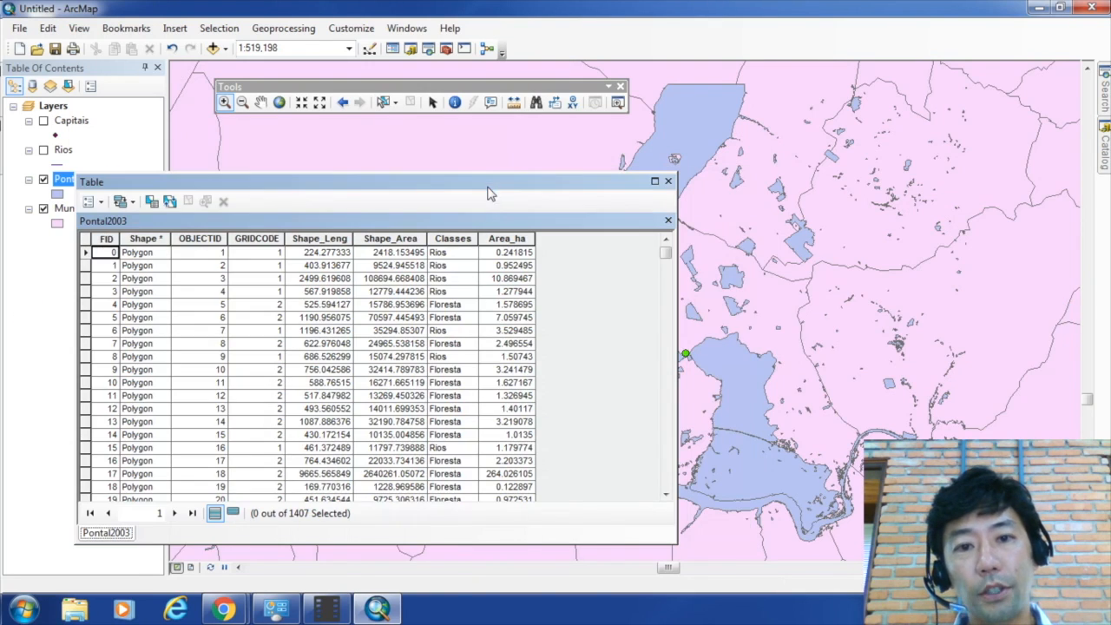
left_click(498, 240)
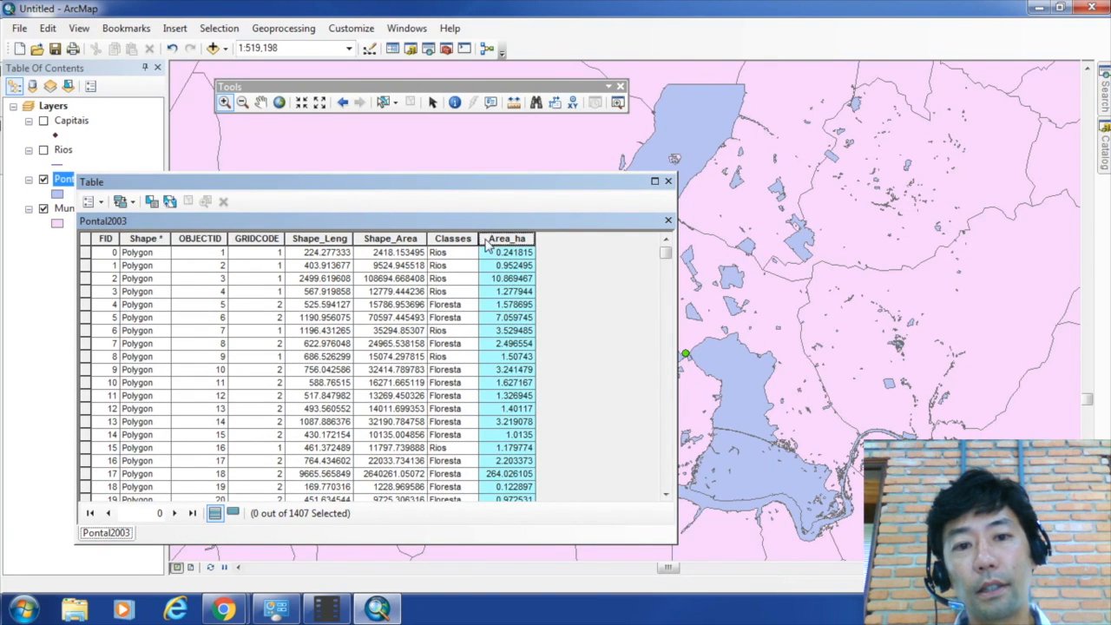
left_click(460, 242)
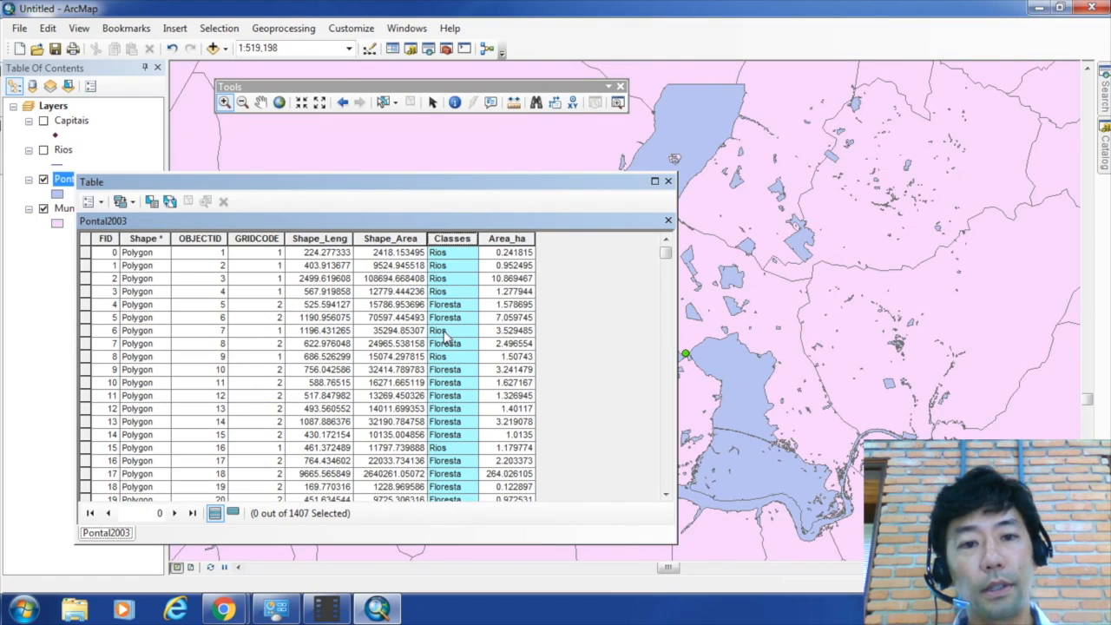
left_click(389, 242)
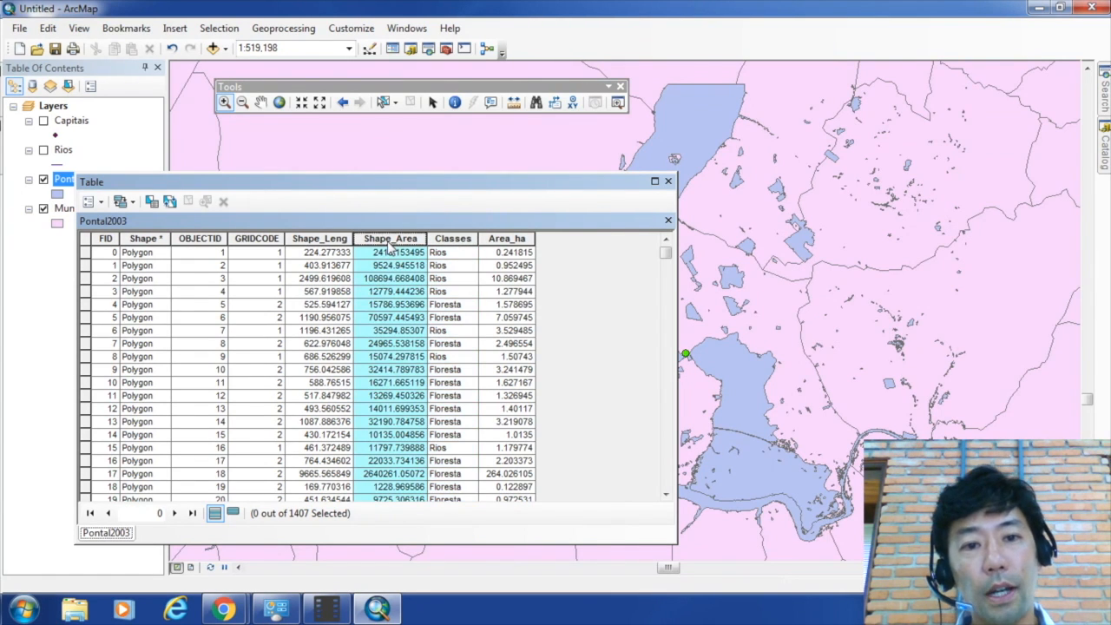
left_click(320, 241)
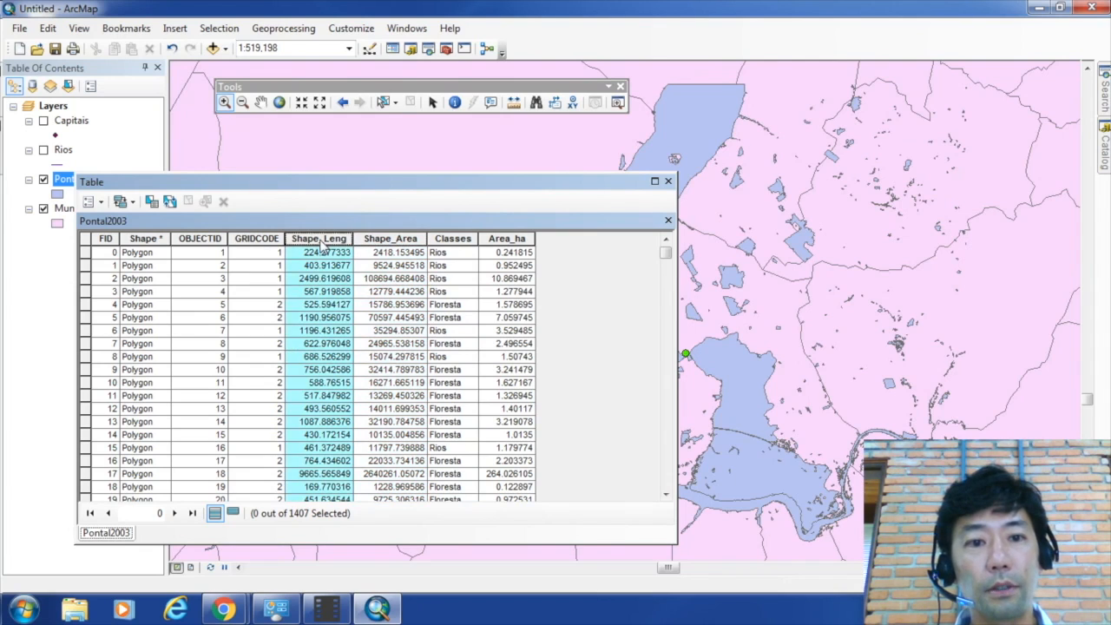
left_click(267, 241)
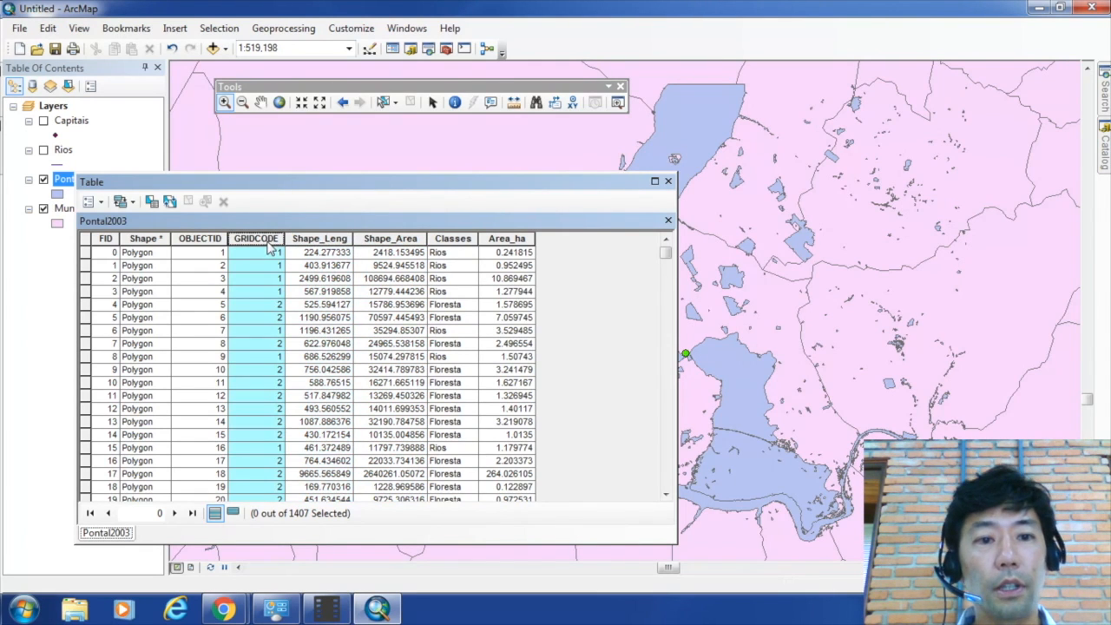
left_click(667, 181)
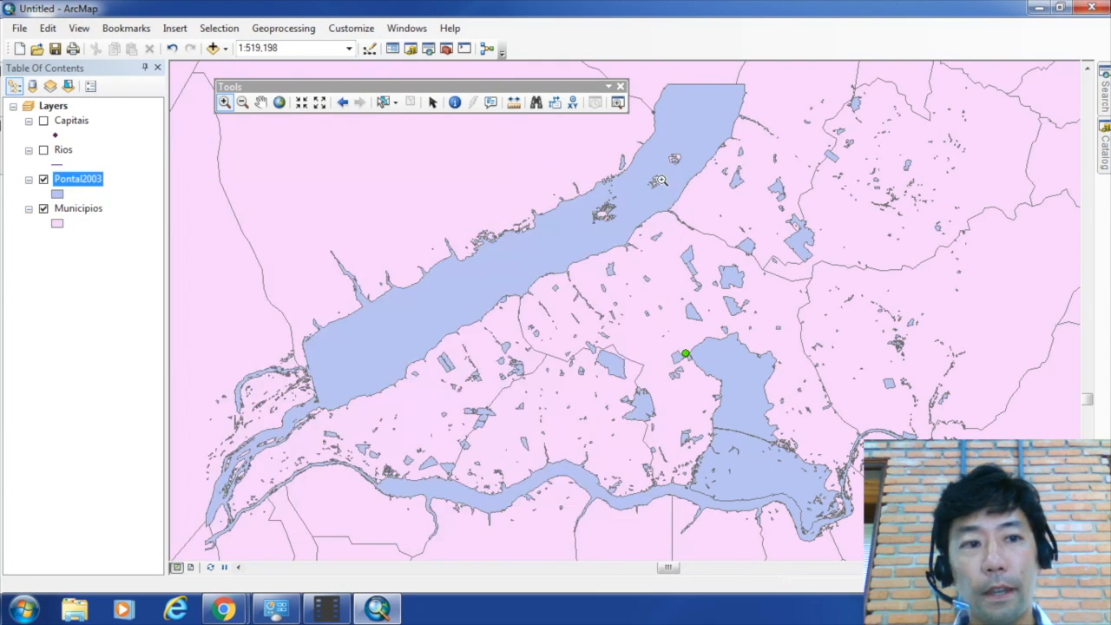
Symbolize the Pontal2003 layer by unique values of the Classes field, adding all of its values.
right_click(99, 182)
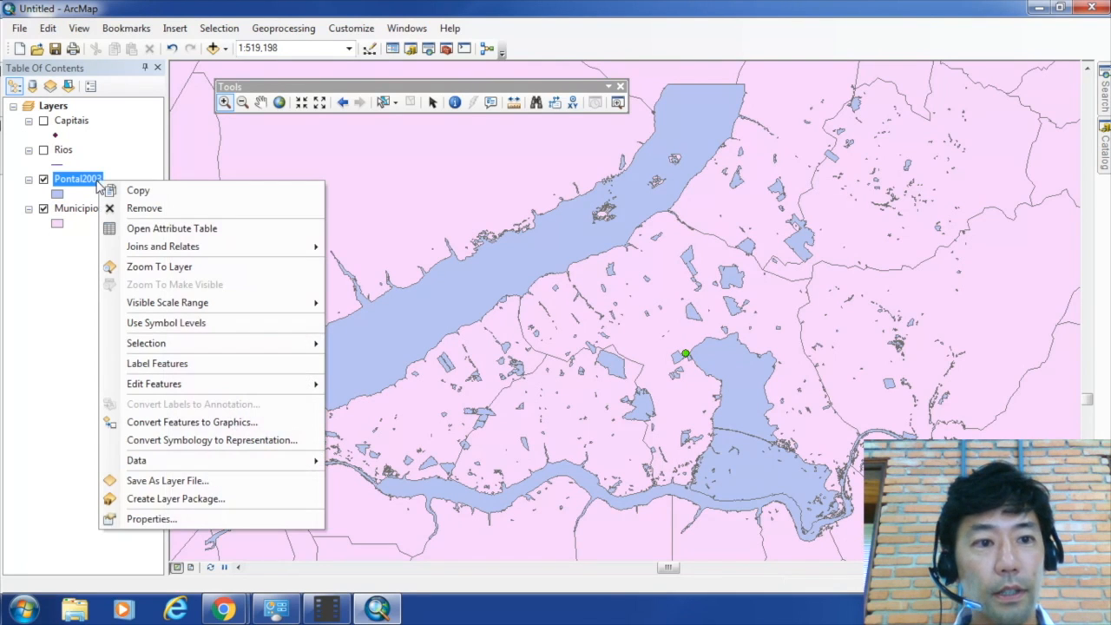
left_click(173, 520)
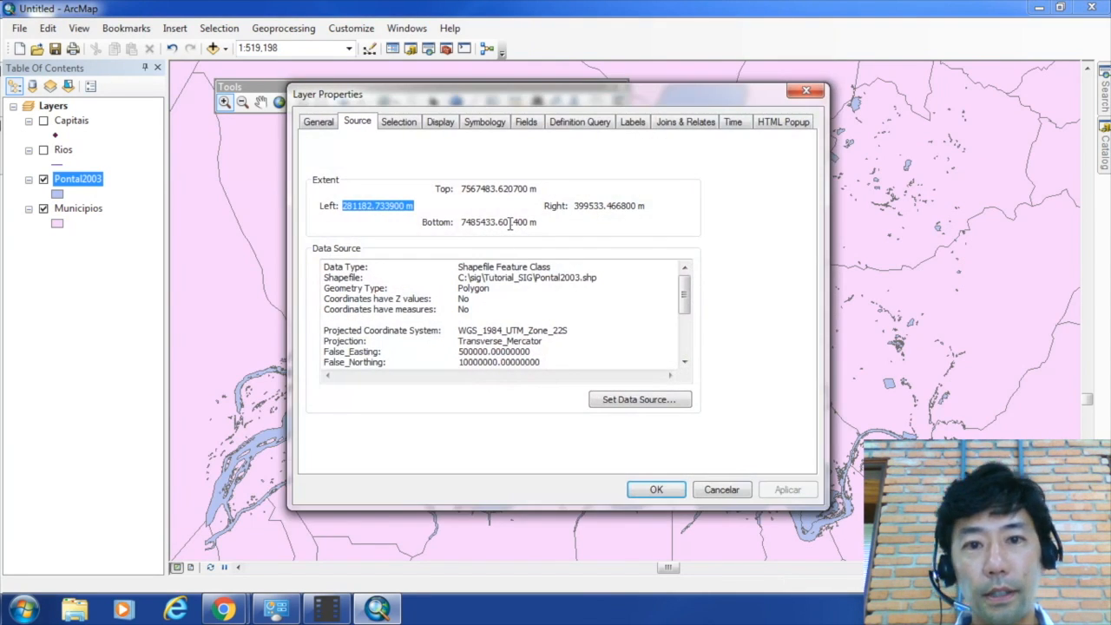
left_click(485, 123)
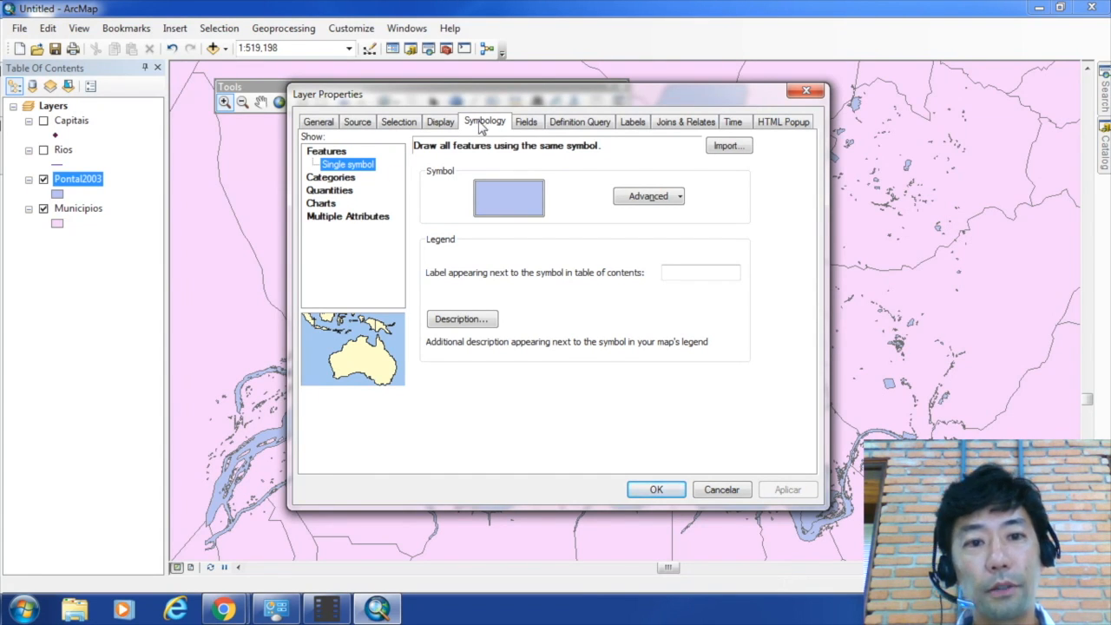
left_click(349, 179)
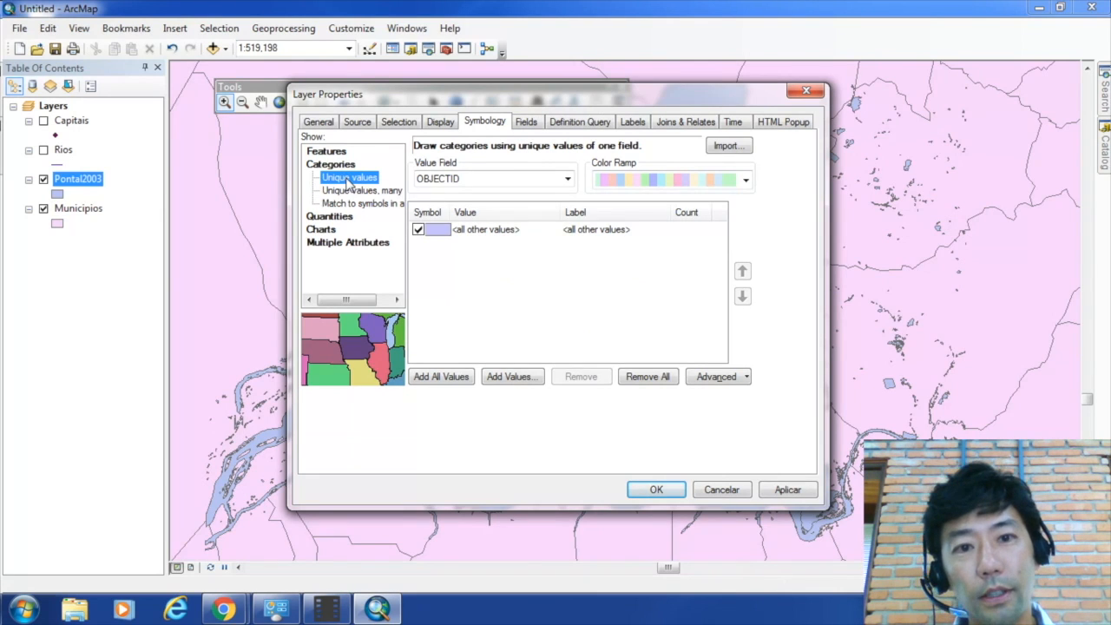
left_click(433, 180)
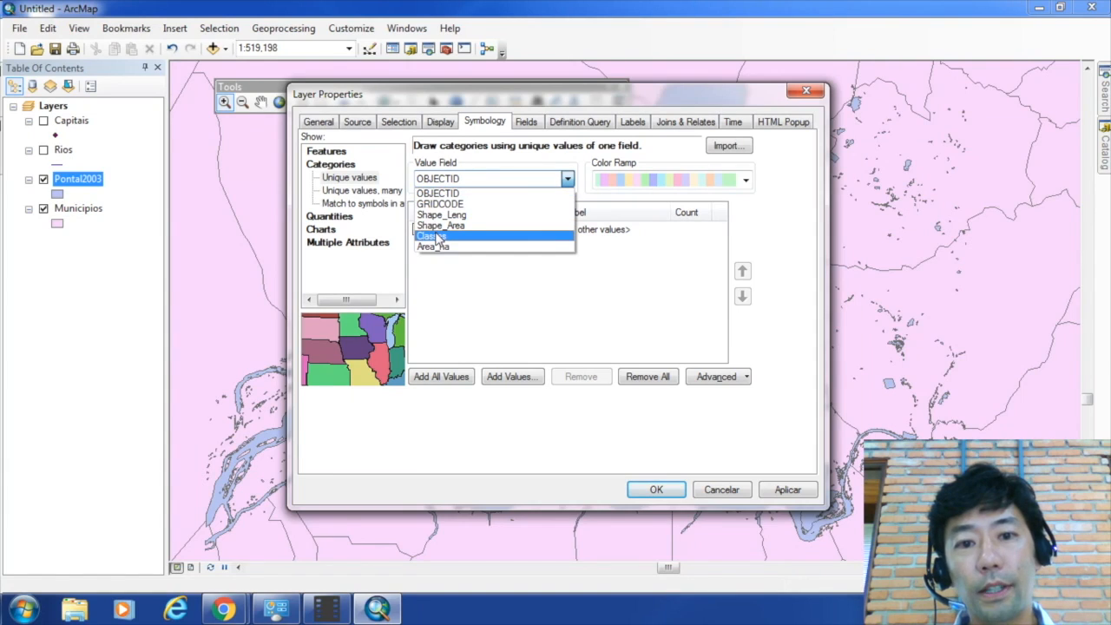
left_click(438, 236)
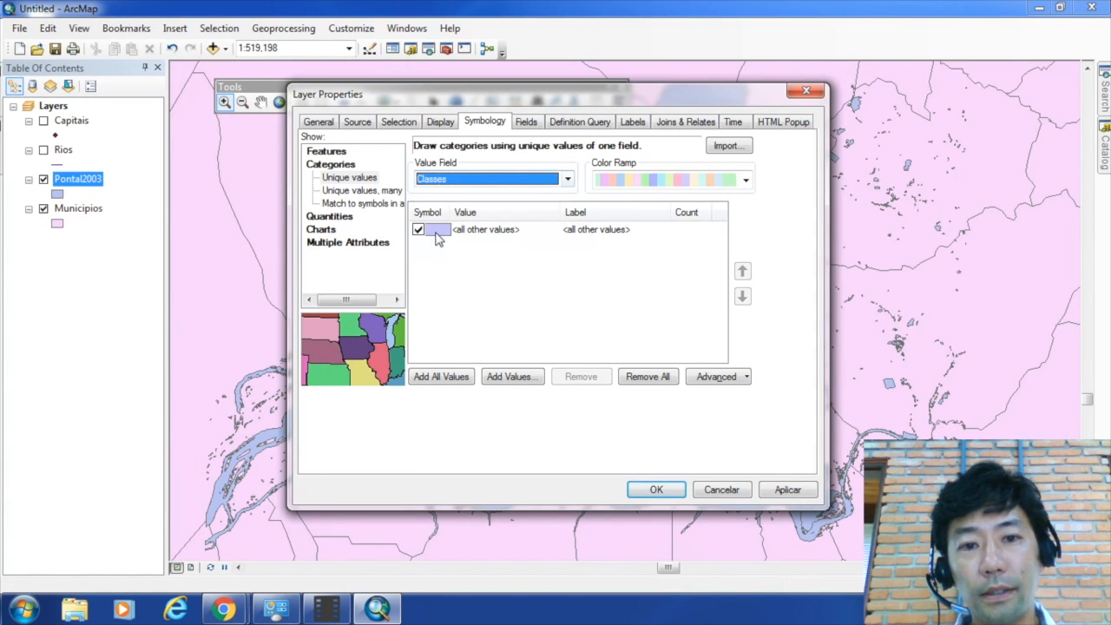
left_click(438, 376)
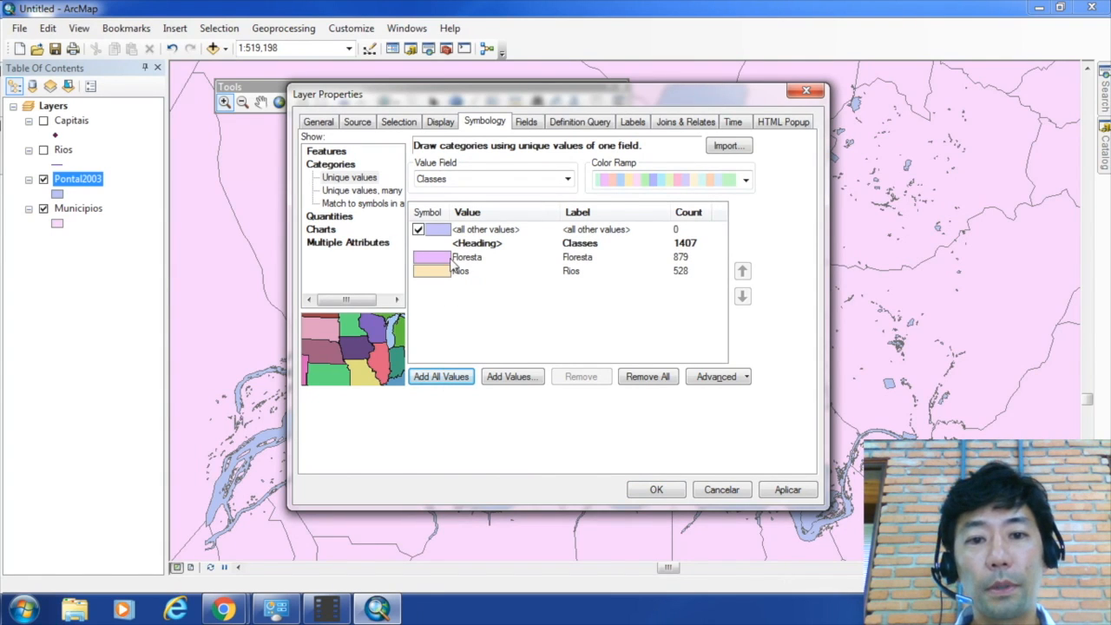
Set the fill color of the Floresta class symbol to dark green.
double_click(429, 262)
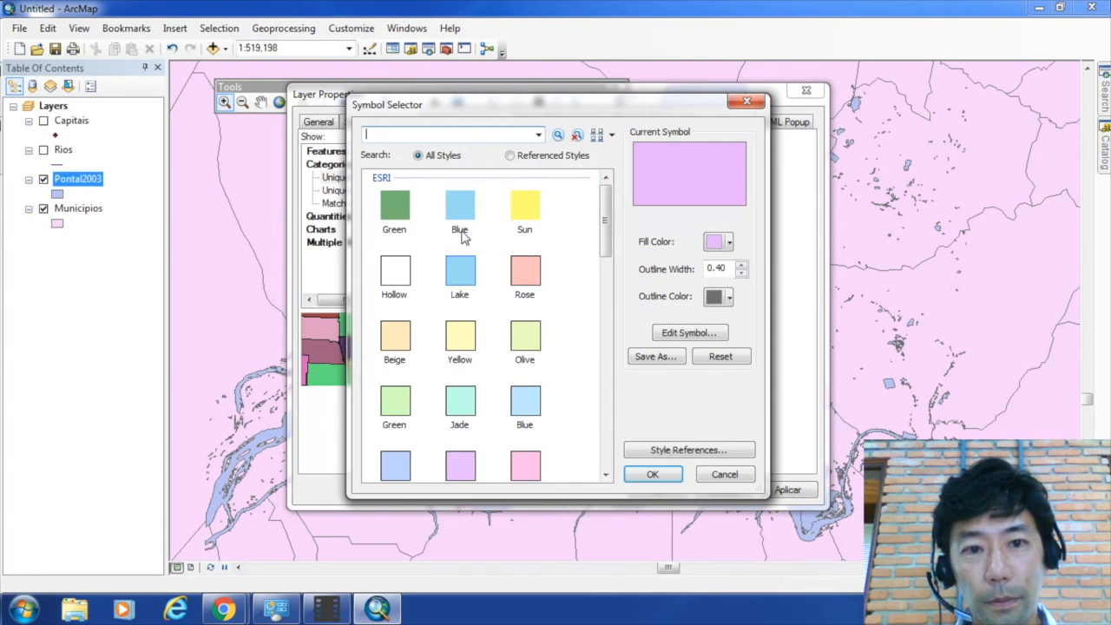
left_click(717, 243)
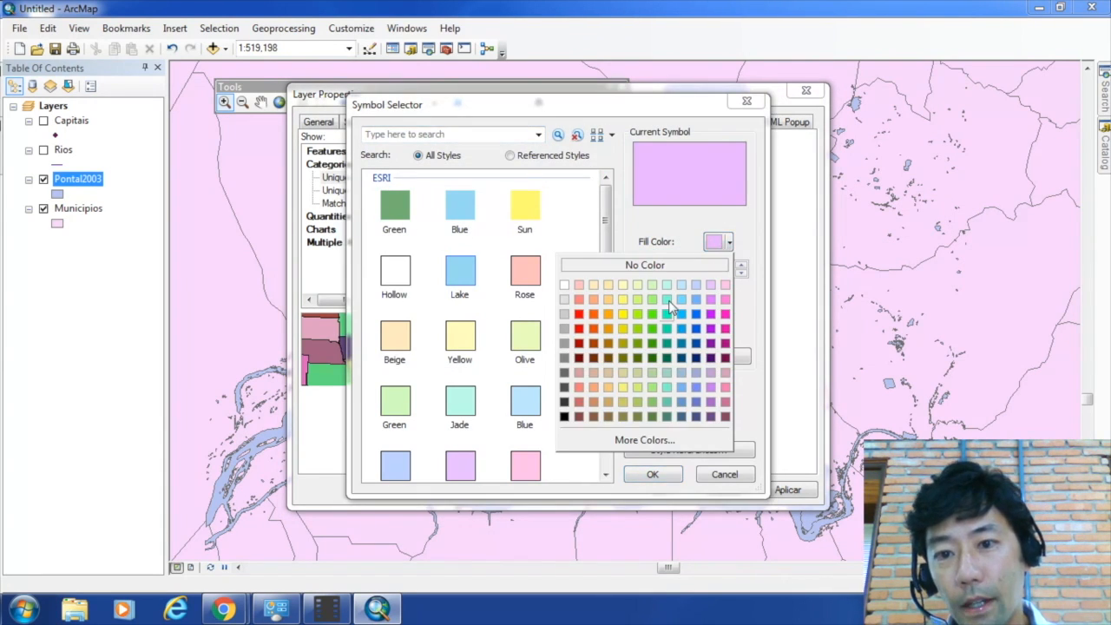
left_click(650, 349)
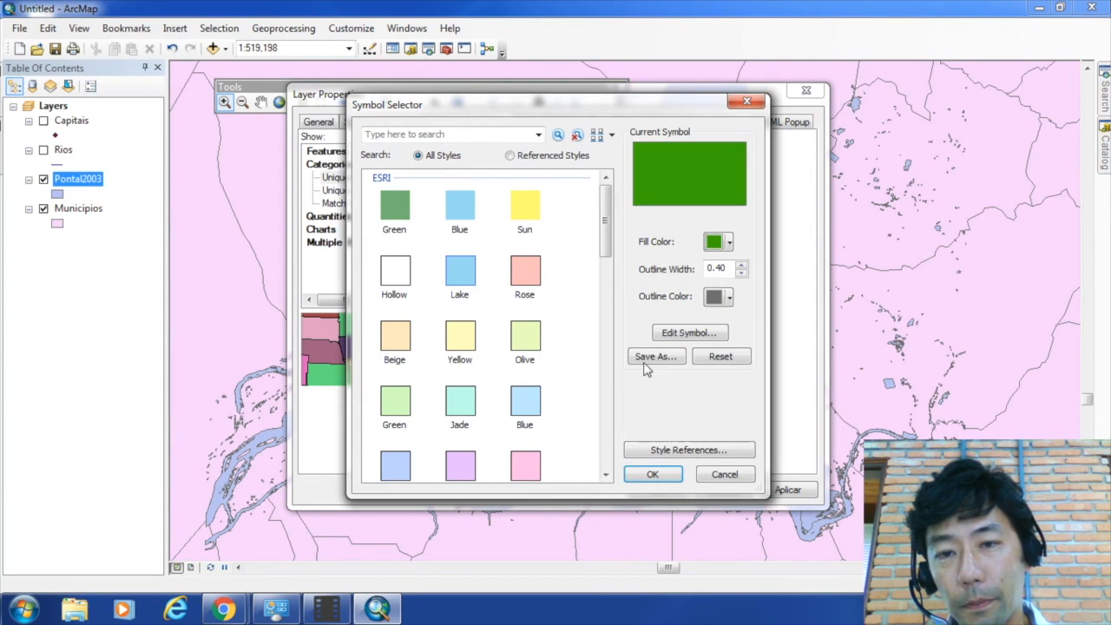
left_click(651, 473)
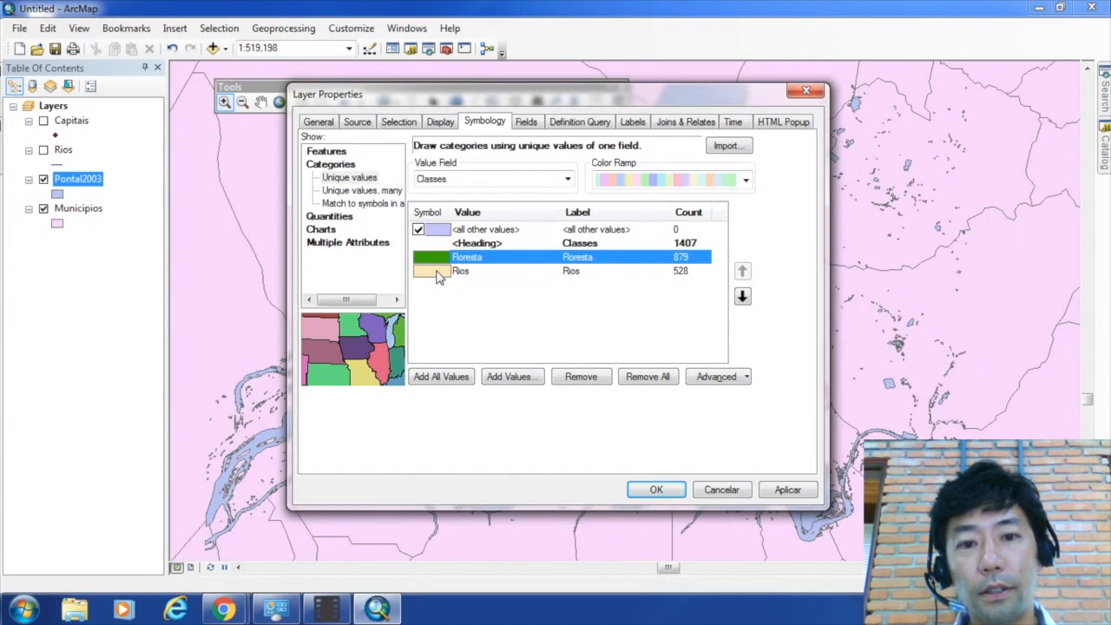
Assign the light blue Lake symbol to the Rios class and apply the category symbology to the map.
double_click(438, 274)
double_click(465, 278)
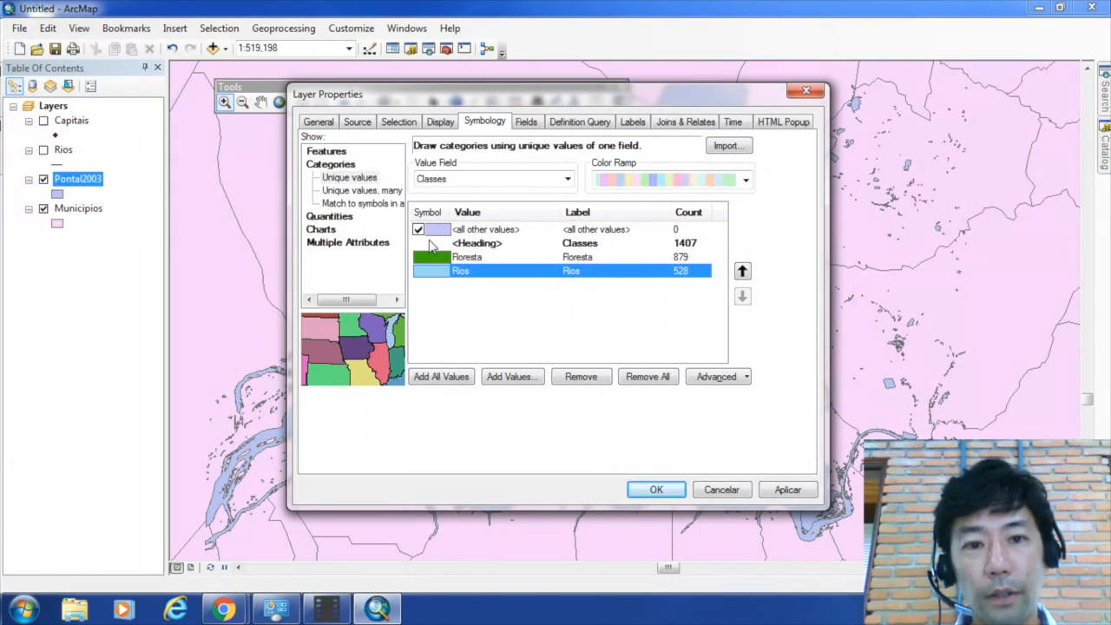
left_click(484, 325)
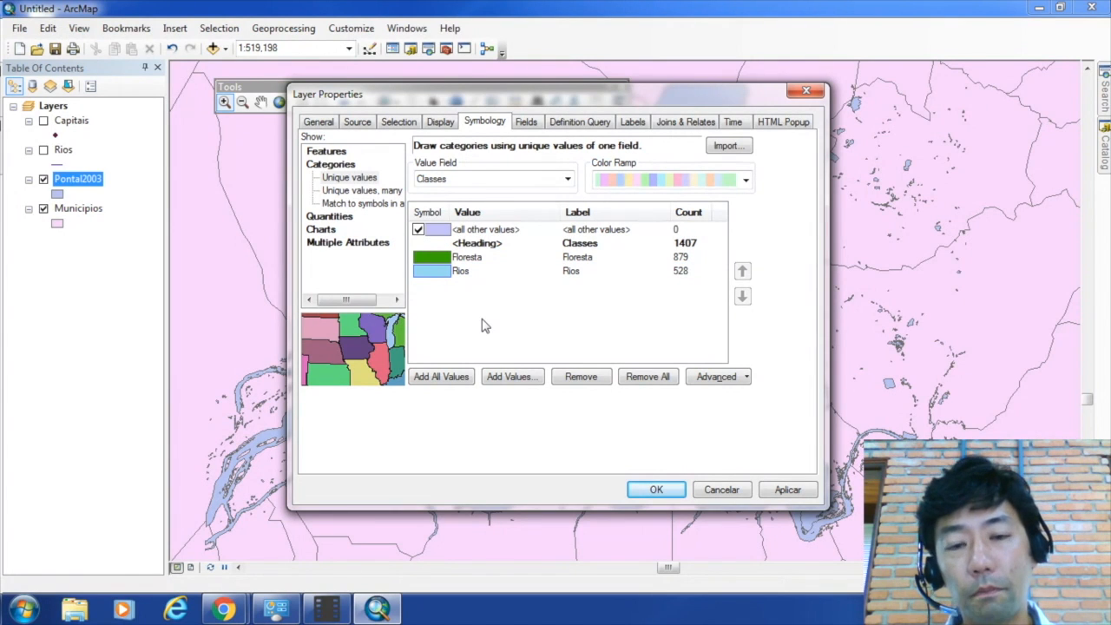
left_click(655, 489)
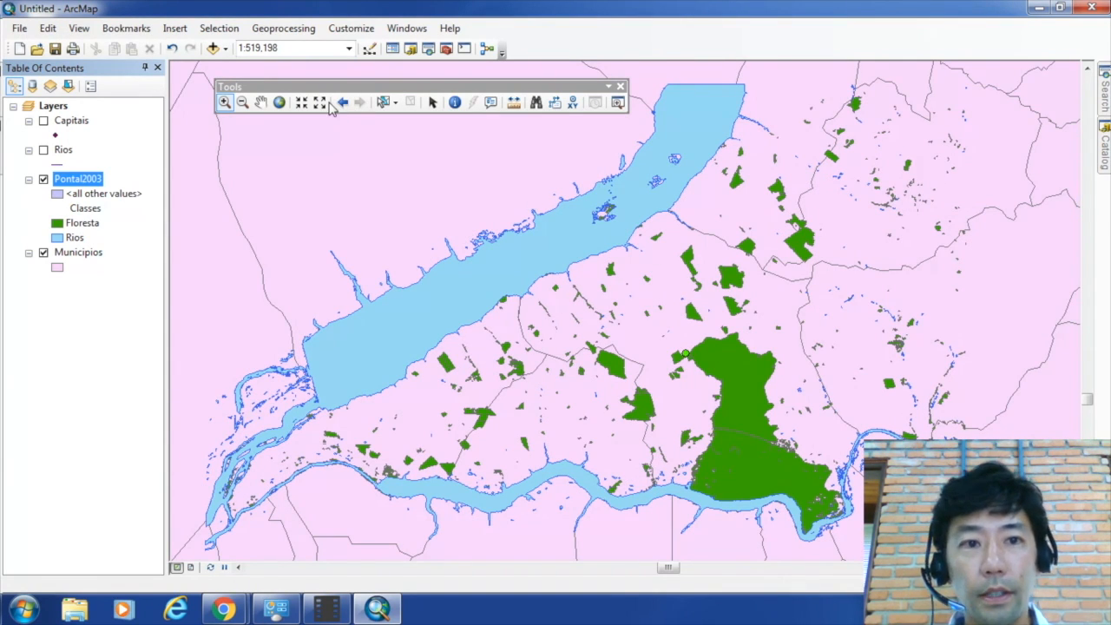
Symbolize Pontal2003 with graduated colors based on the Area_ha field, using the red-to-yellow-to-green color ramp.
left_click(261, 101)
mouse_move(516, 292)
left_mouse_down()
mouse_move(429, 270)
mouse_move(496, 286)
left_mouse_up()
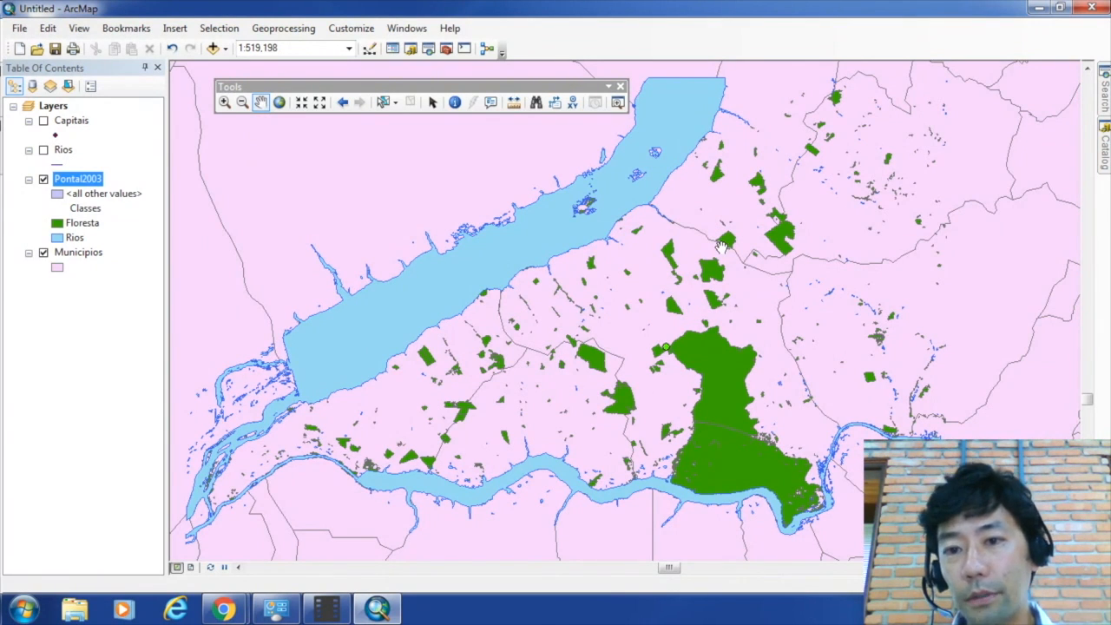
double_click(84, 180)
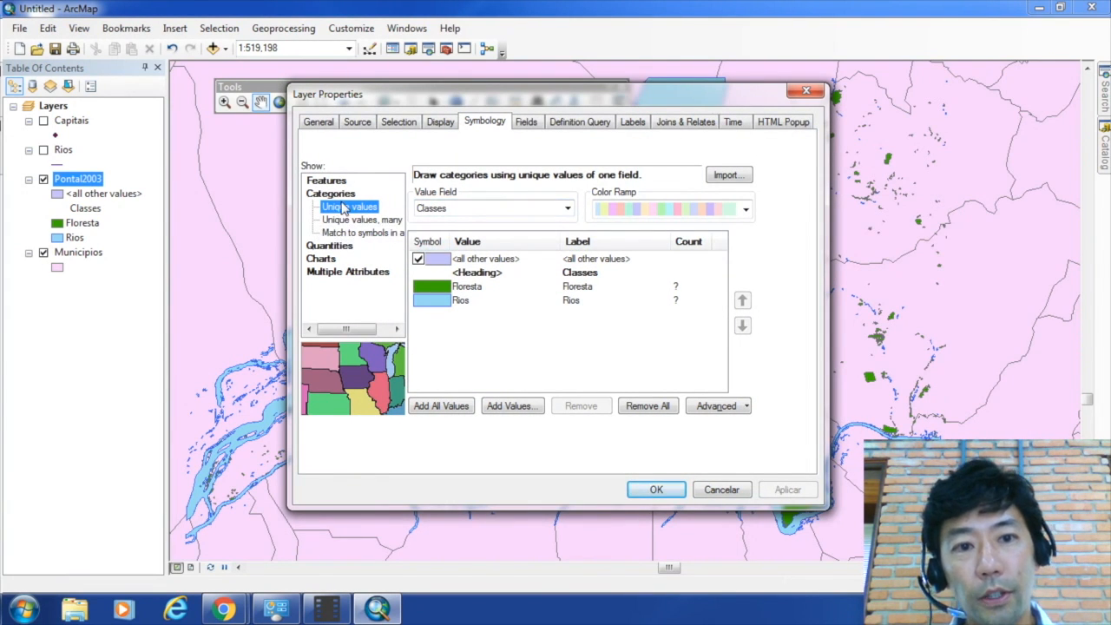
left_click(334, 247)
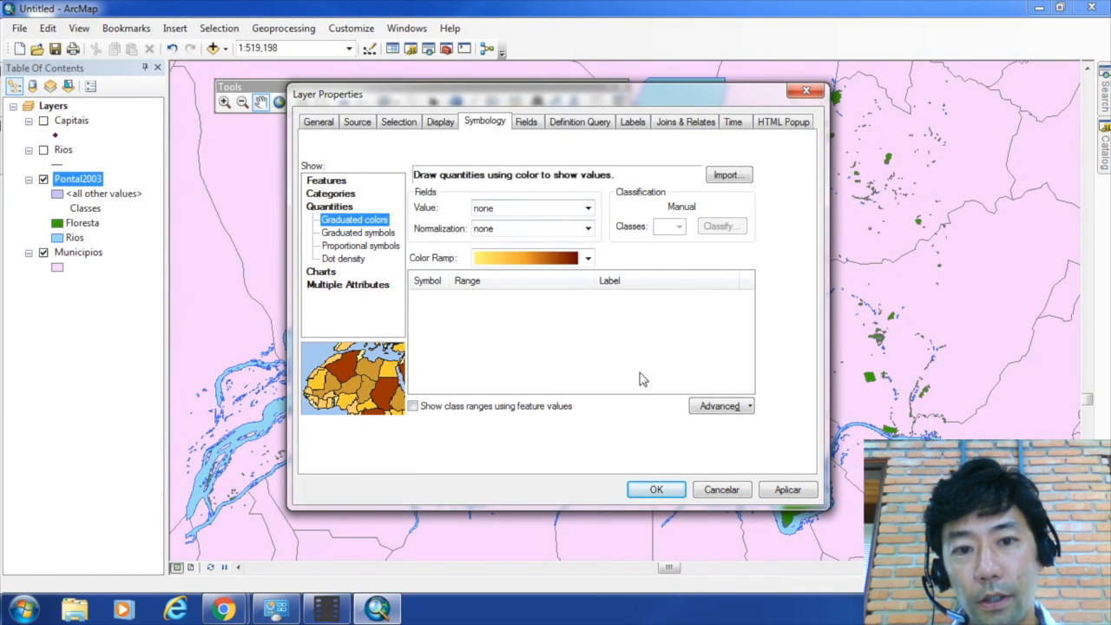
left_click(517, 211)
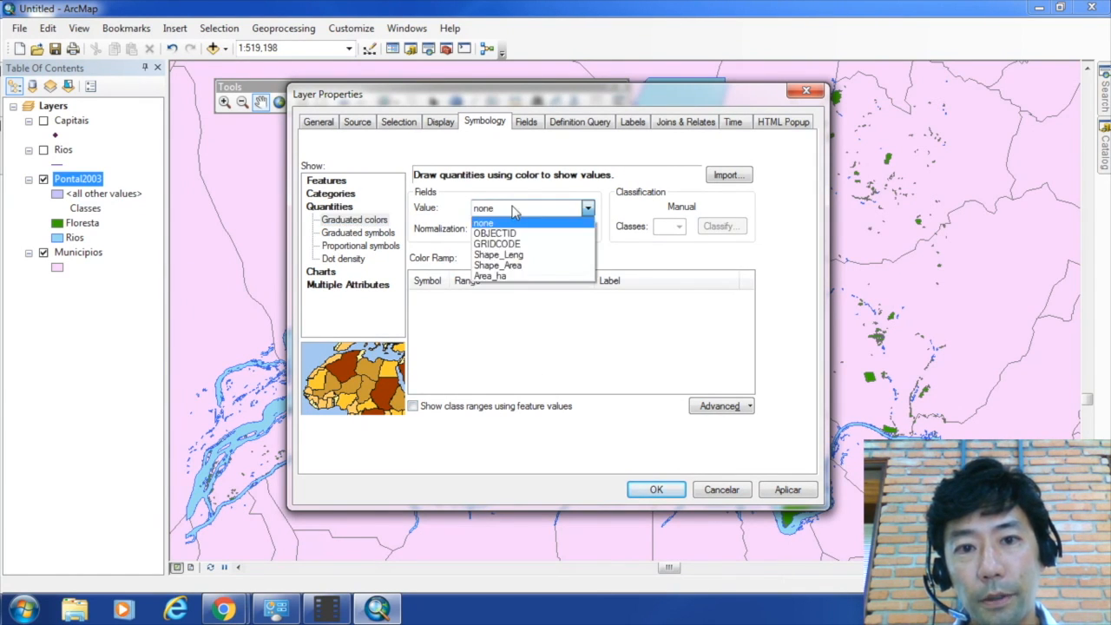
left_click(504, 276)
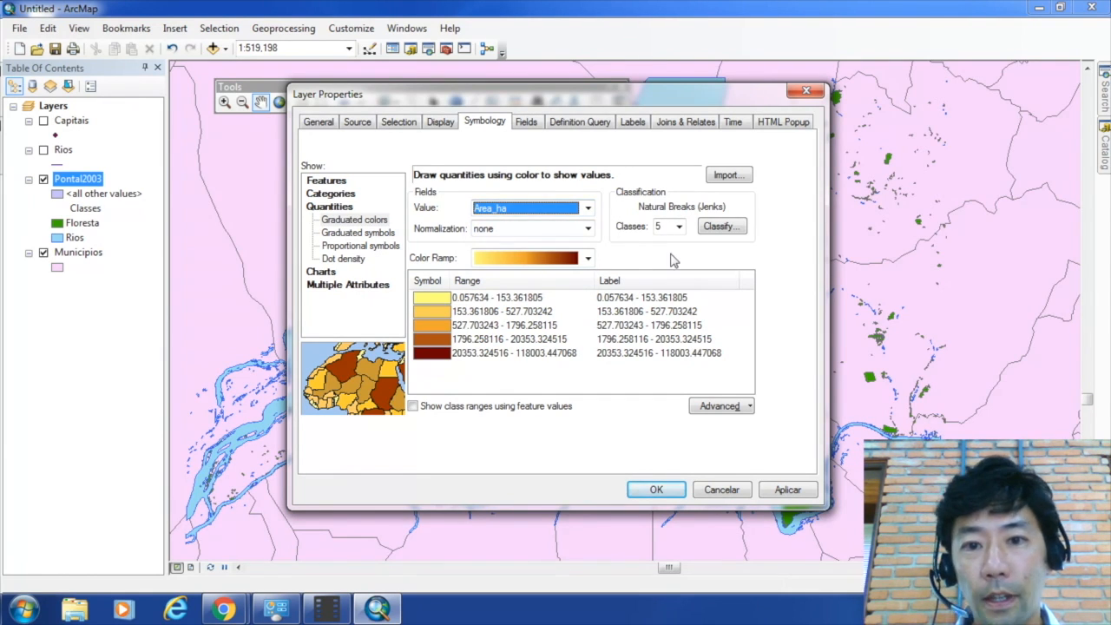
left_click(587, 259)
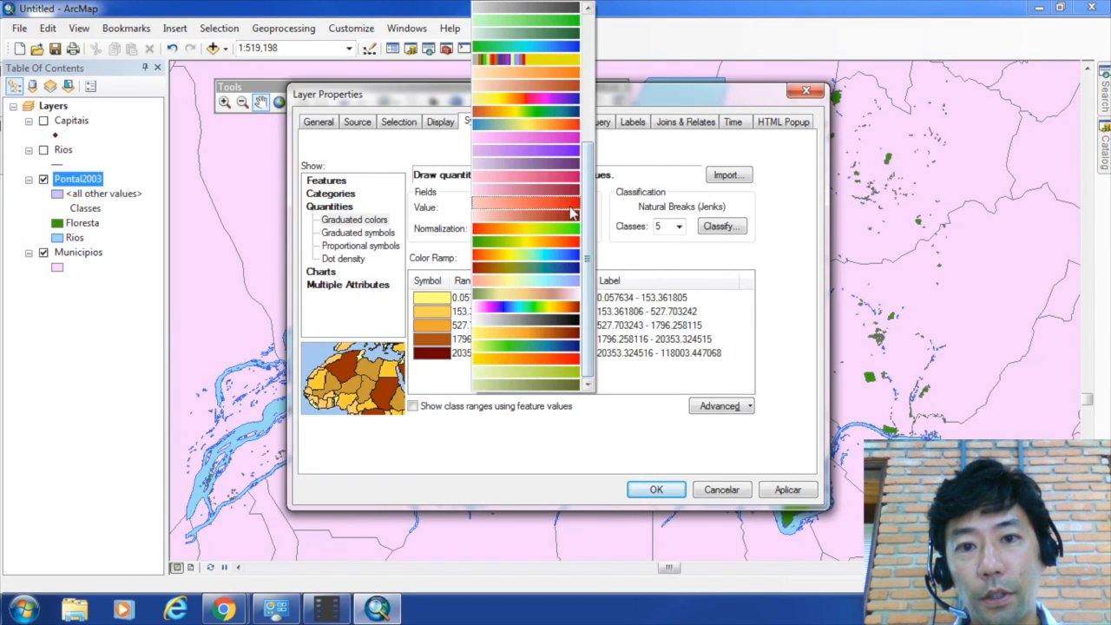
left_click(559, 230)
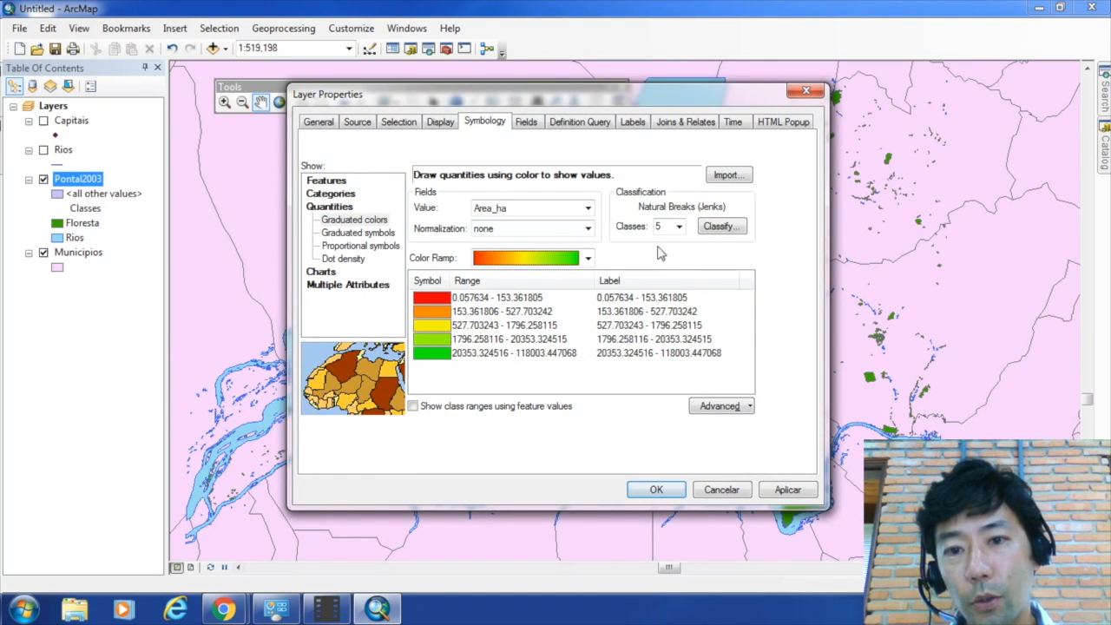
left_click(655, 490)
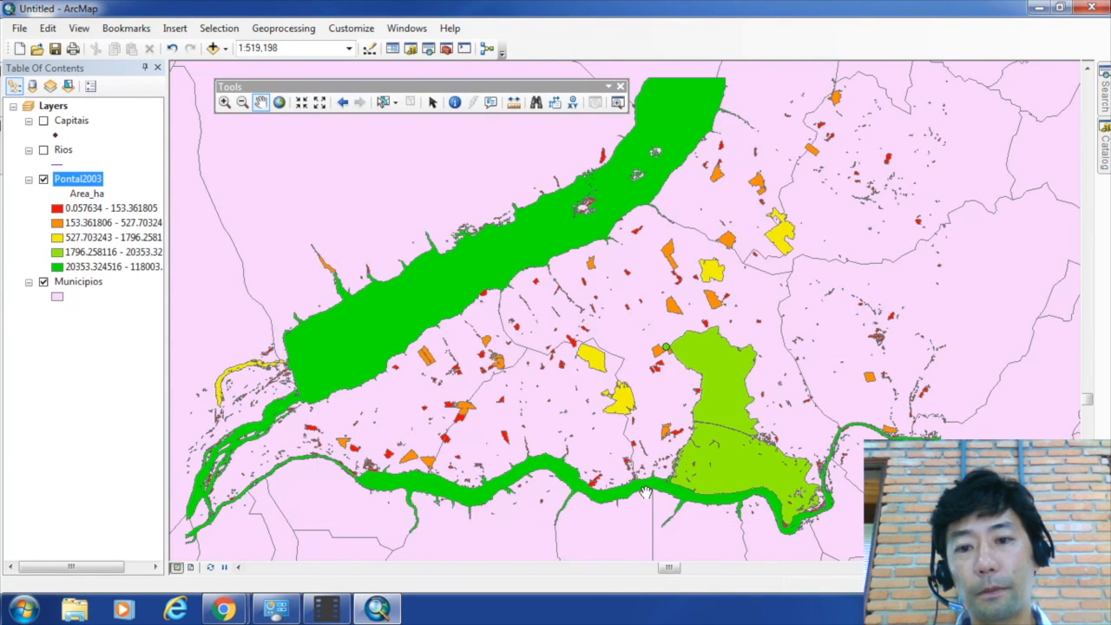
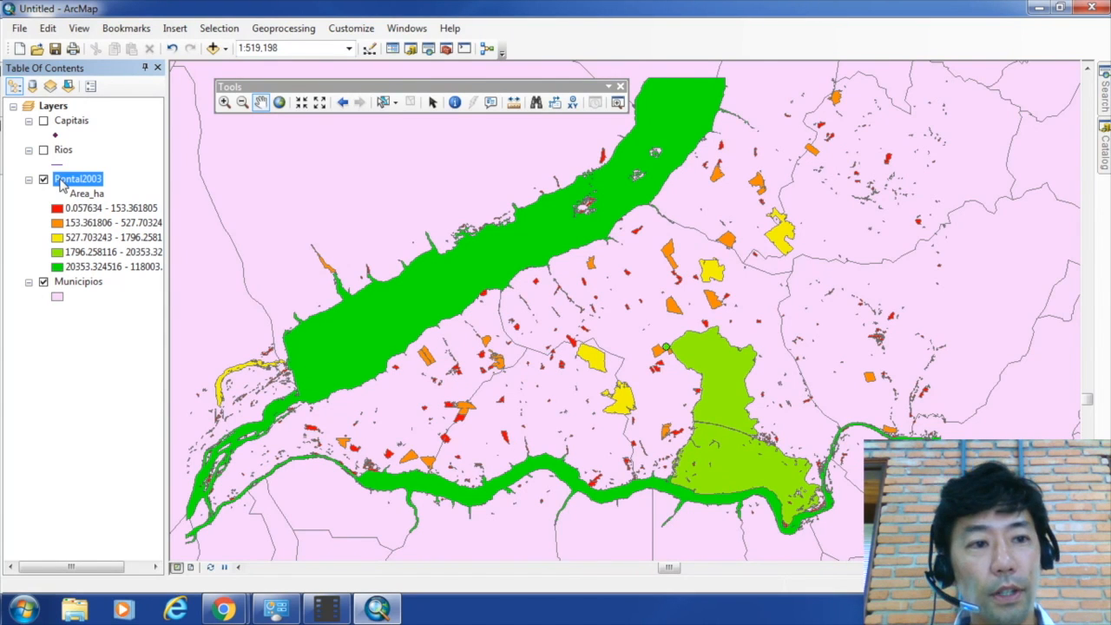
double_click(62, 183)
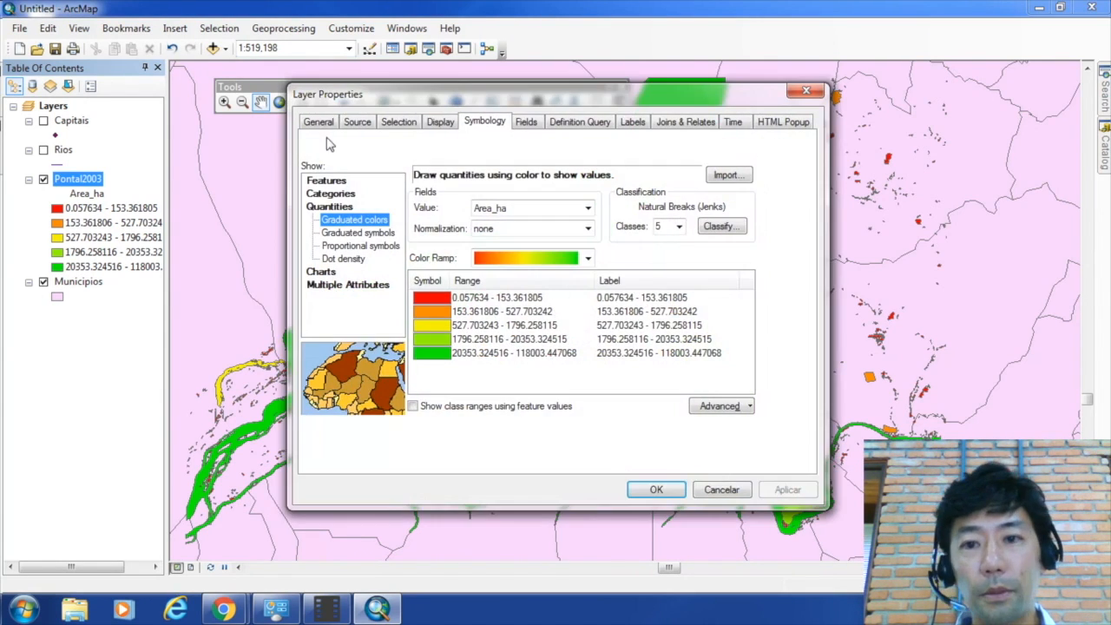
left_click(806, 91)
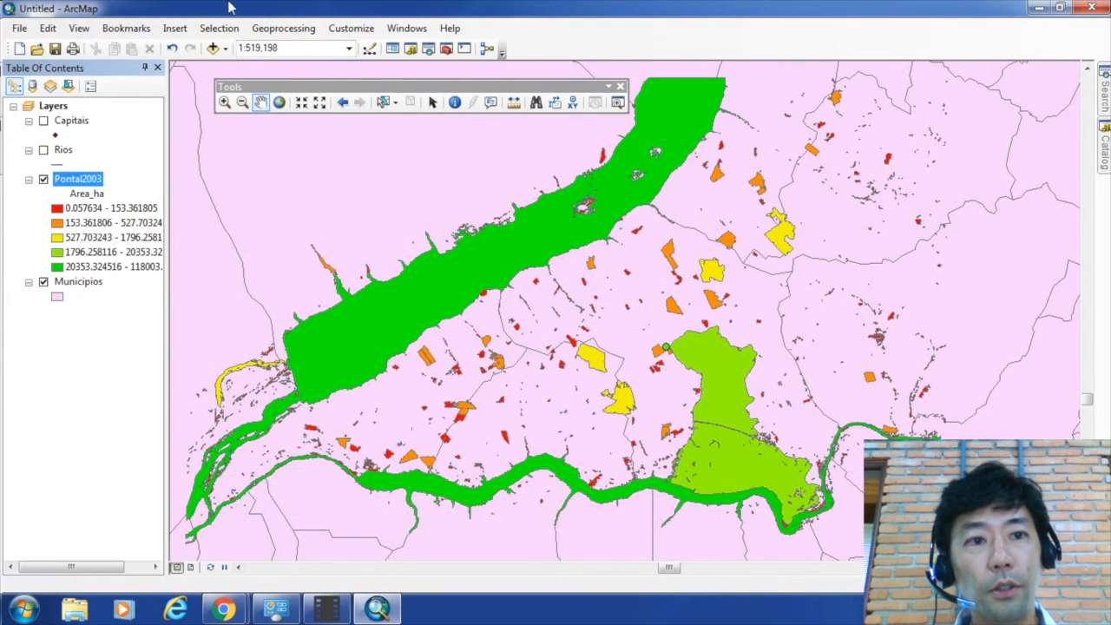
Select the Pontal2003 features by attributes with the expression "Area_ha" >300, creating a new selection.
left_click(217, 29)
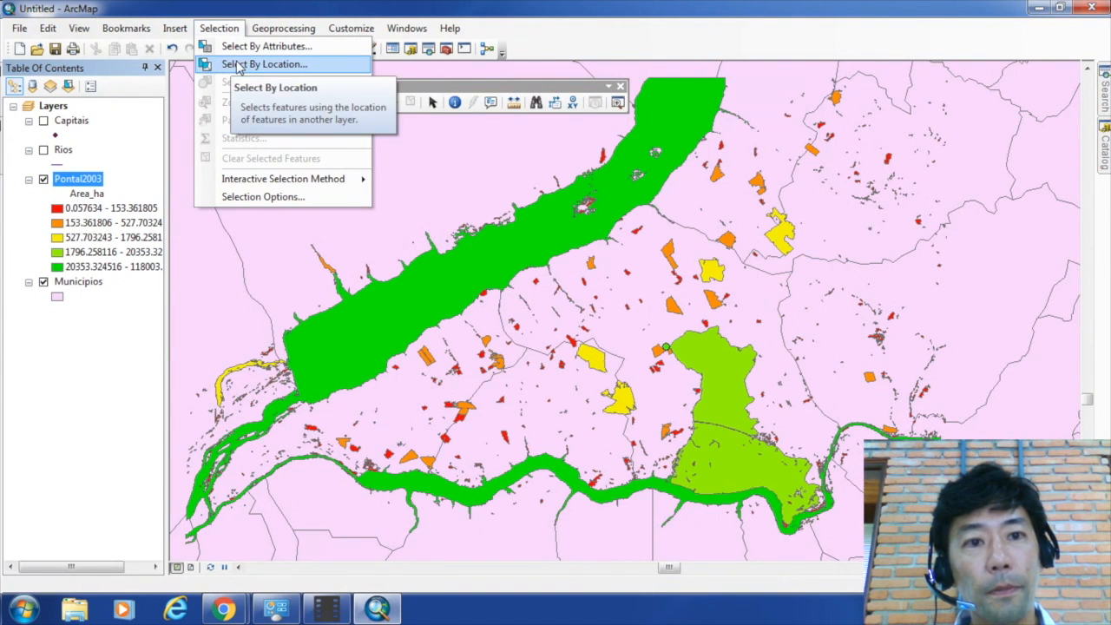
left_click(261, 49)
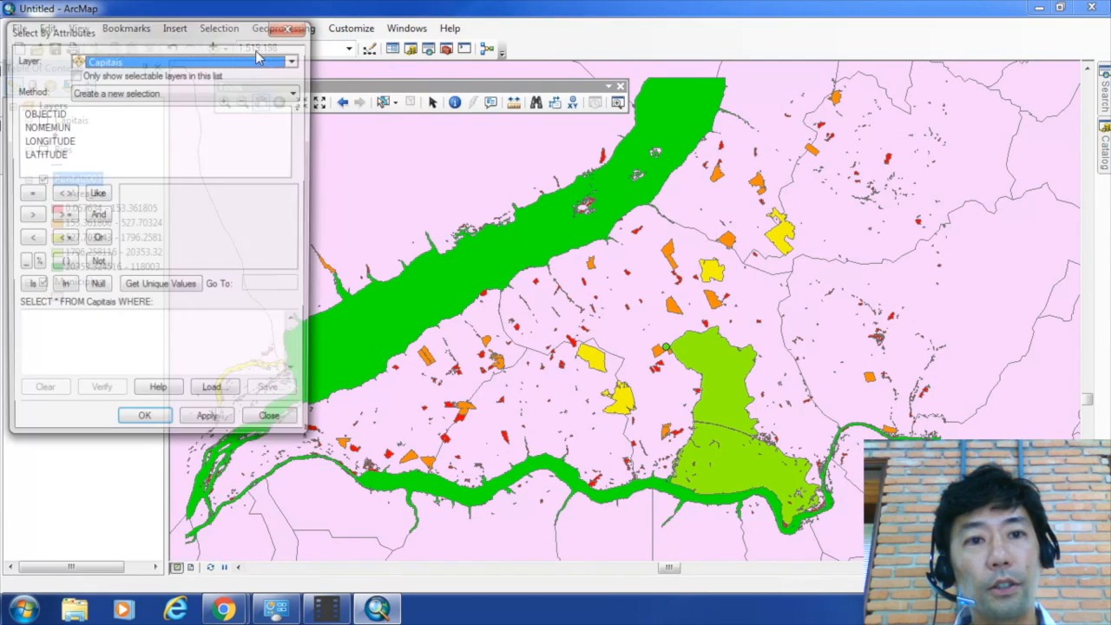
left_click_drag(241, 32, 353, 135)
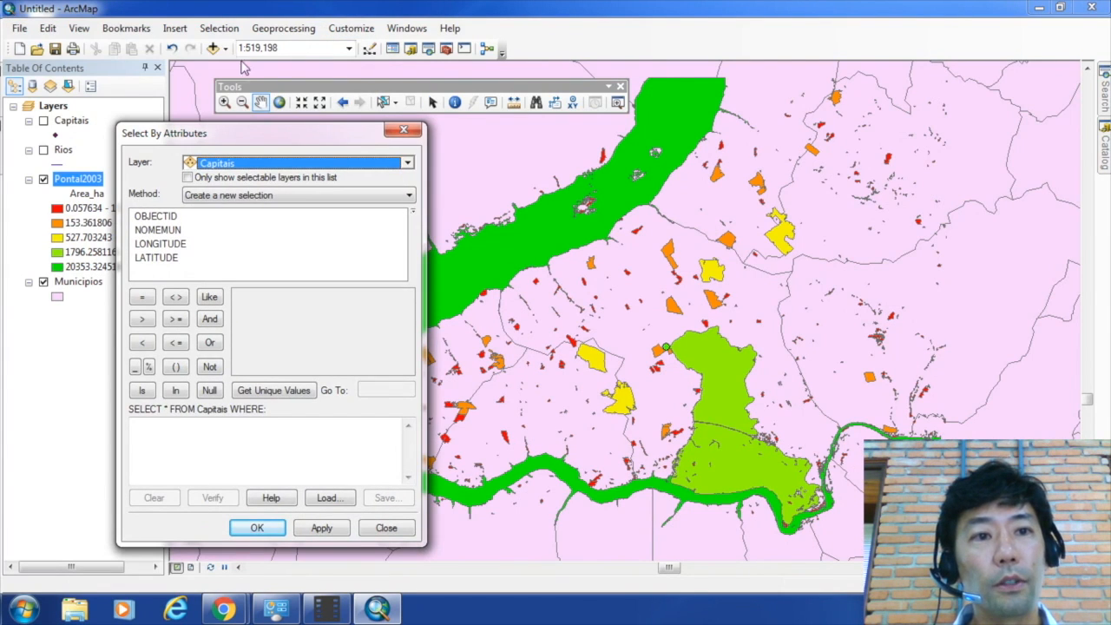
left_click(242, 165)
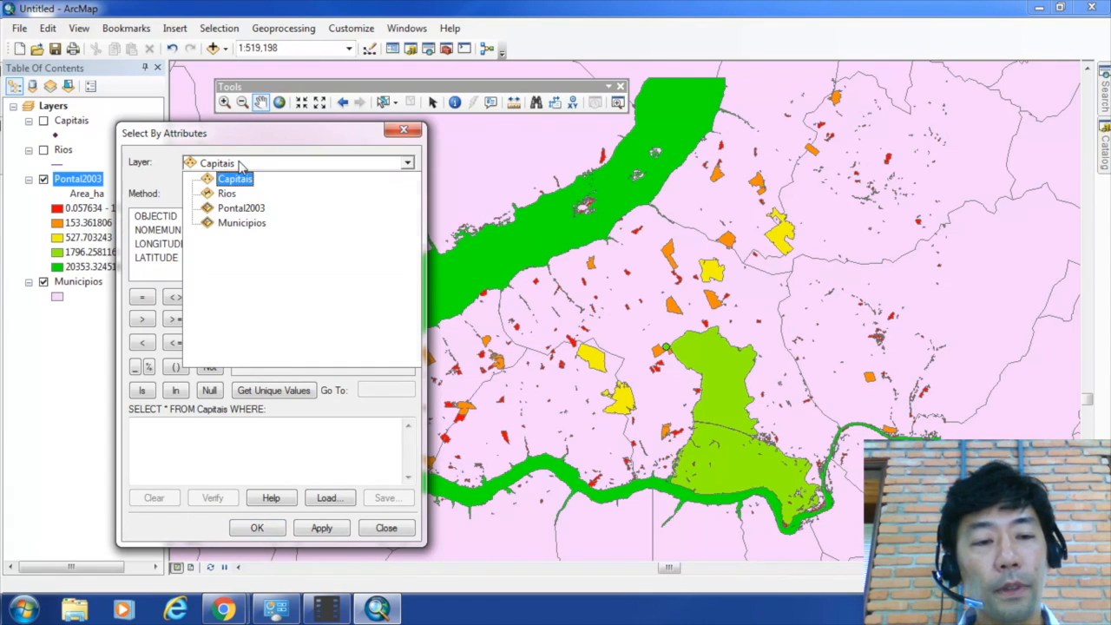
left_click(243, 209)
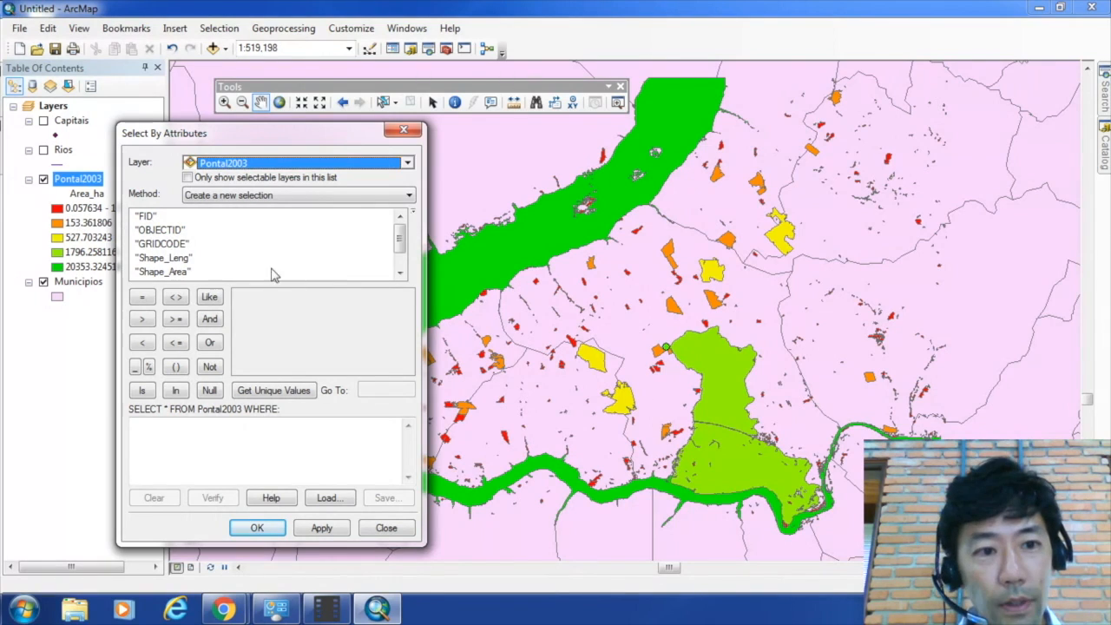
left_click(398, 268)
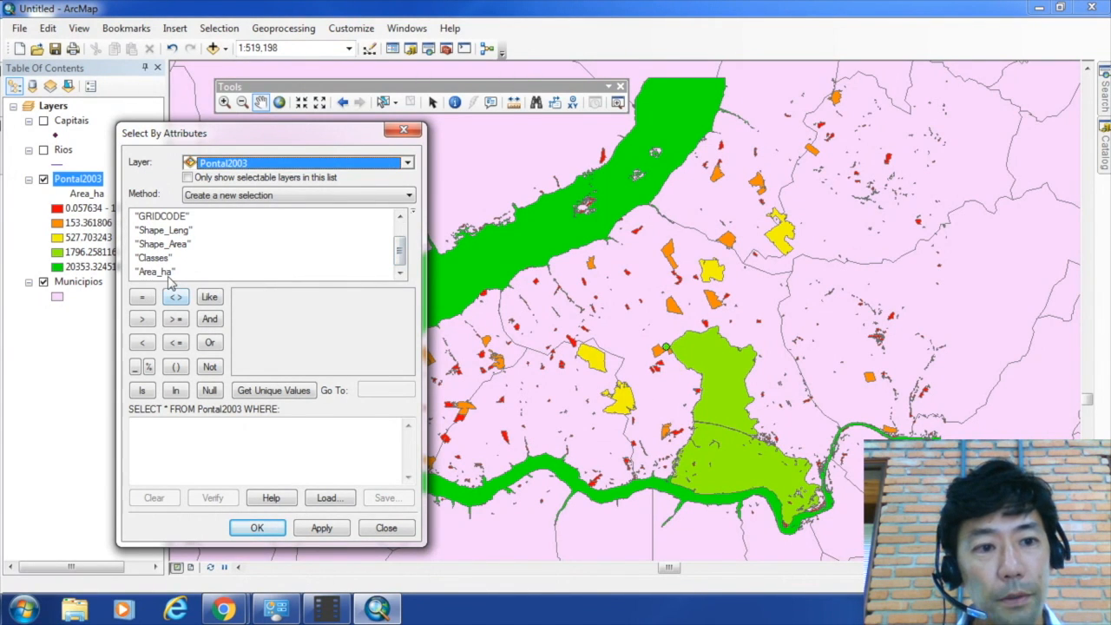
double_click(165, 274)
left_click(144, 319)
type("300")
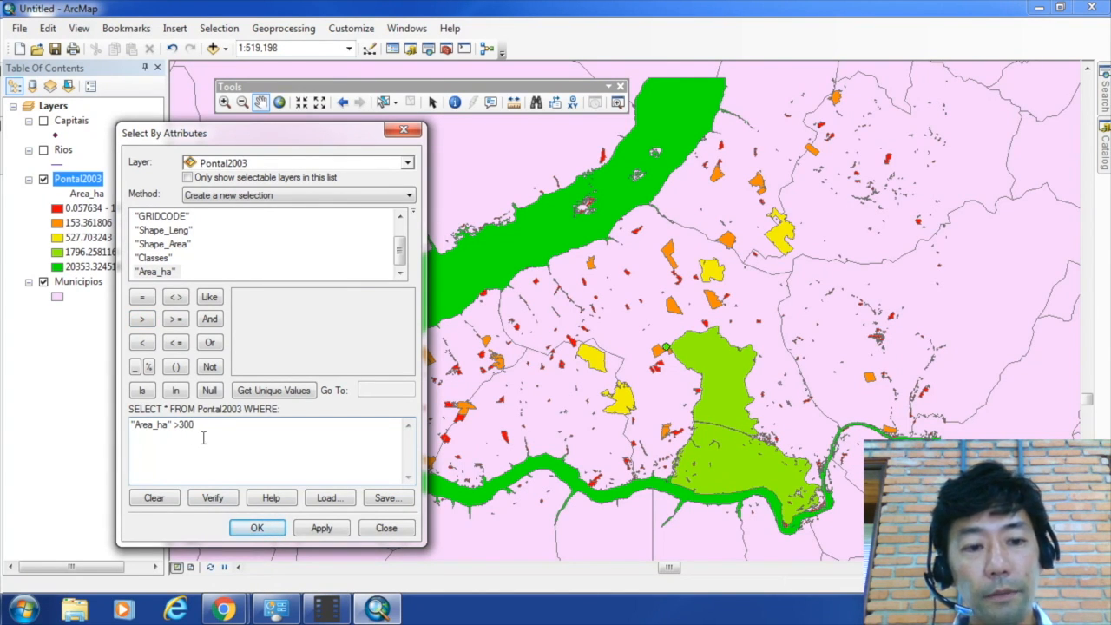
left_click(254, 527)
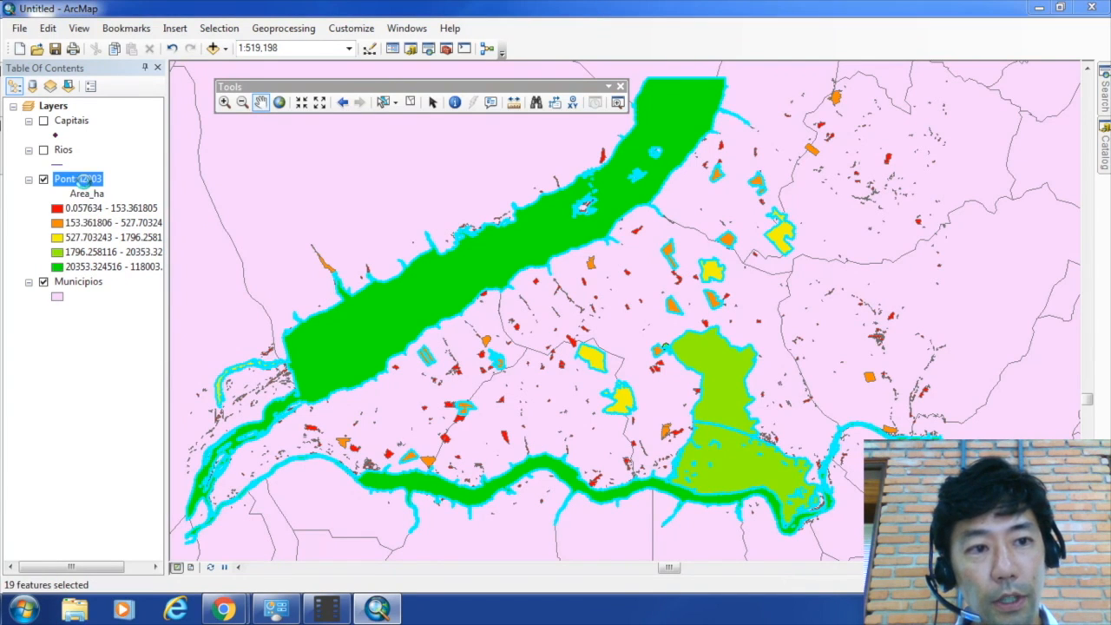
double_click(83, 179)
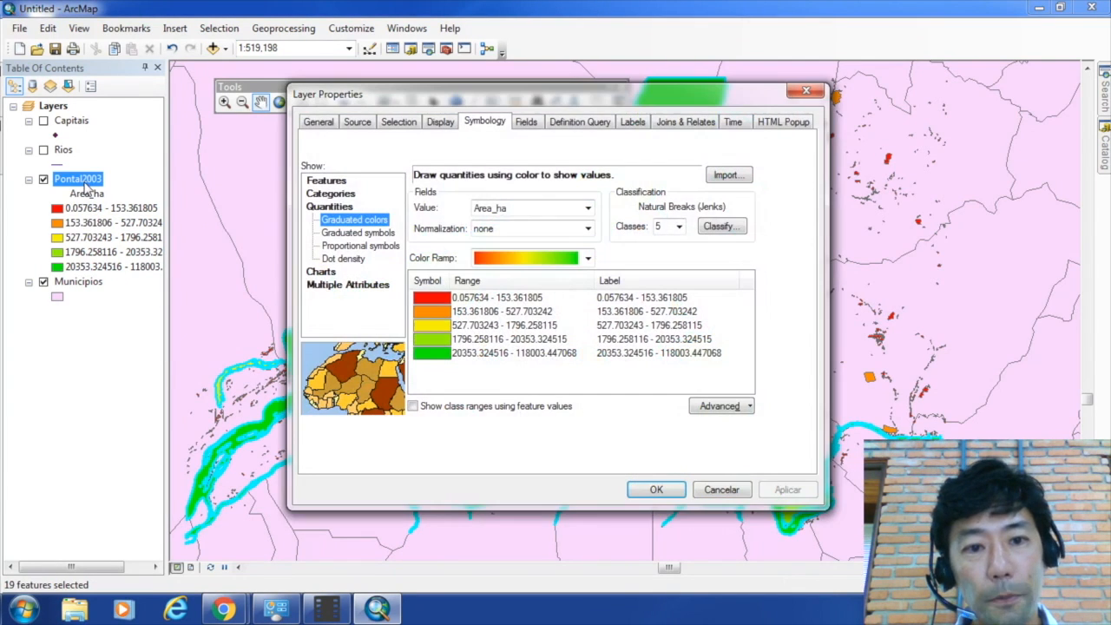
left_click(790, 91)
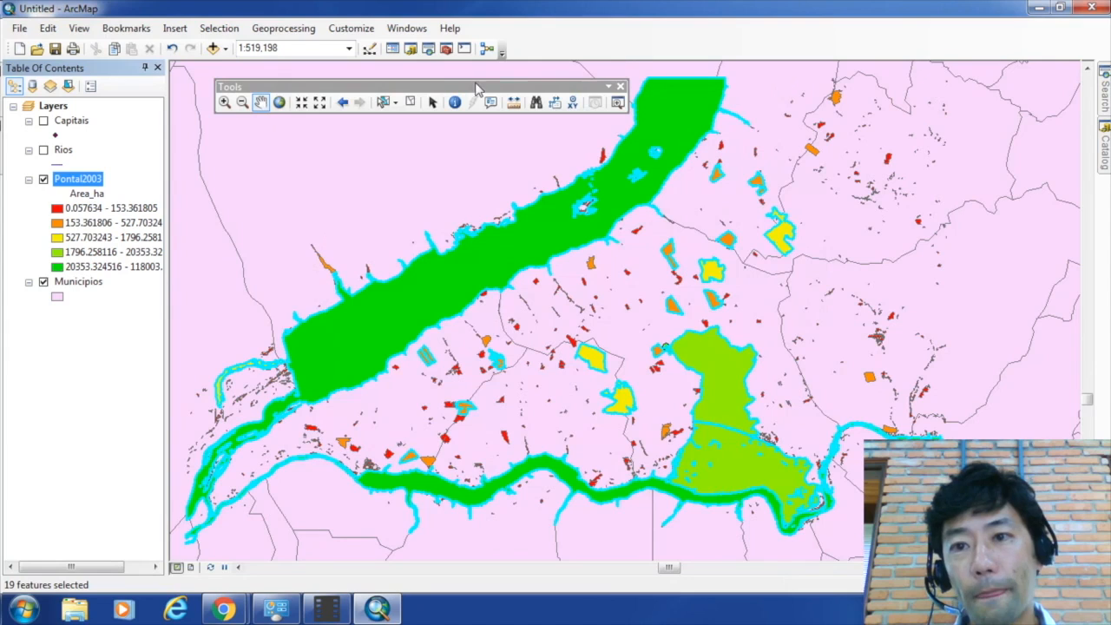
Select the Pontal2003 features by attributes with the expression "Area_ha" >300 AND "Classes" = 'Floresta', creating a new selection.
left_click(218, 27)
left_click(208, 44)
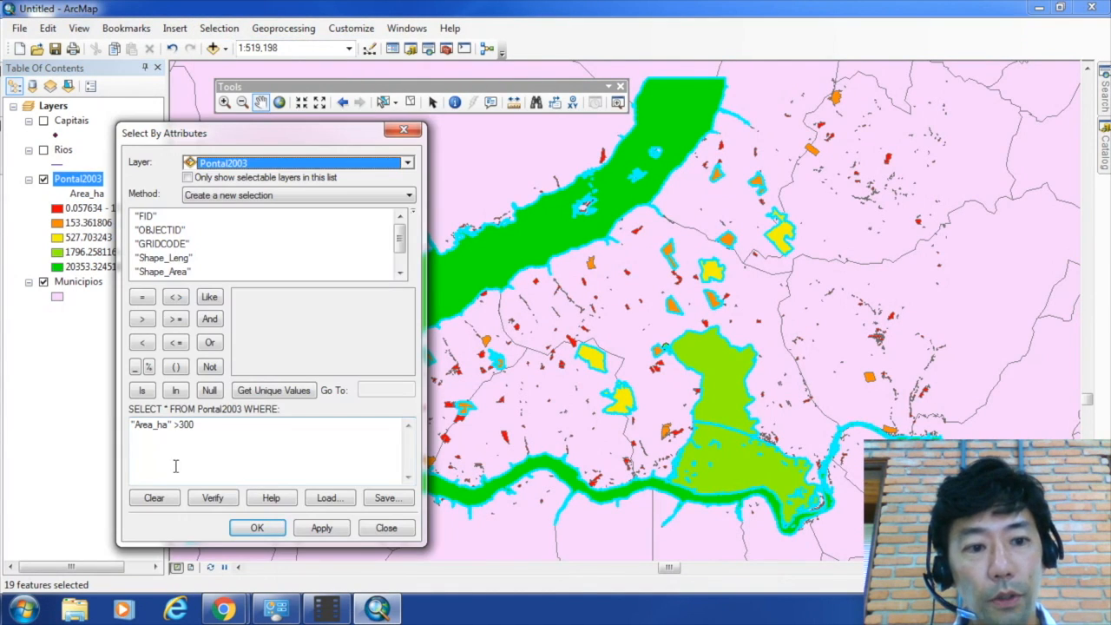
left_click(204, 431)
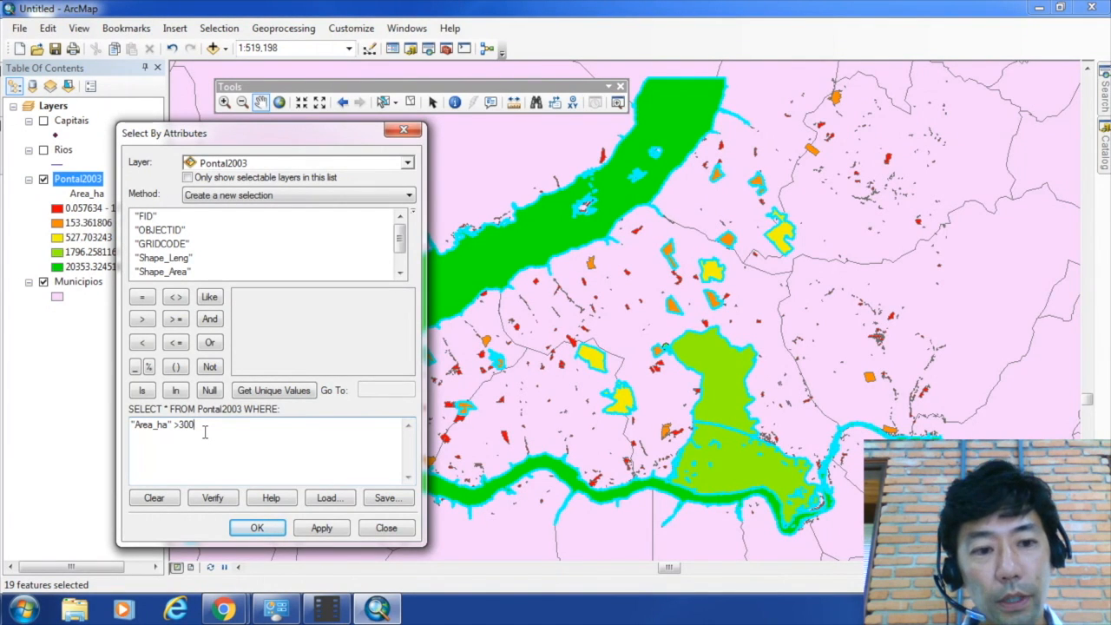
left_click(209, 319)
left_click(396, 261)
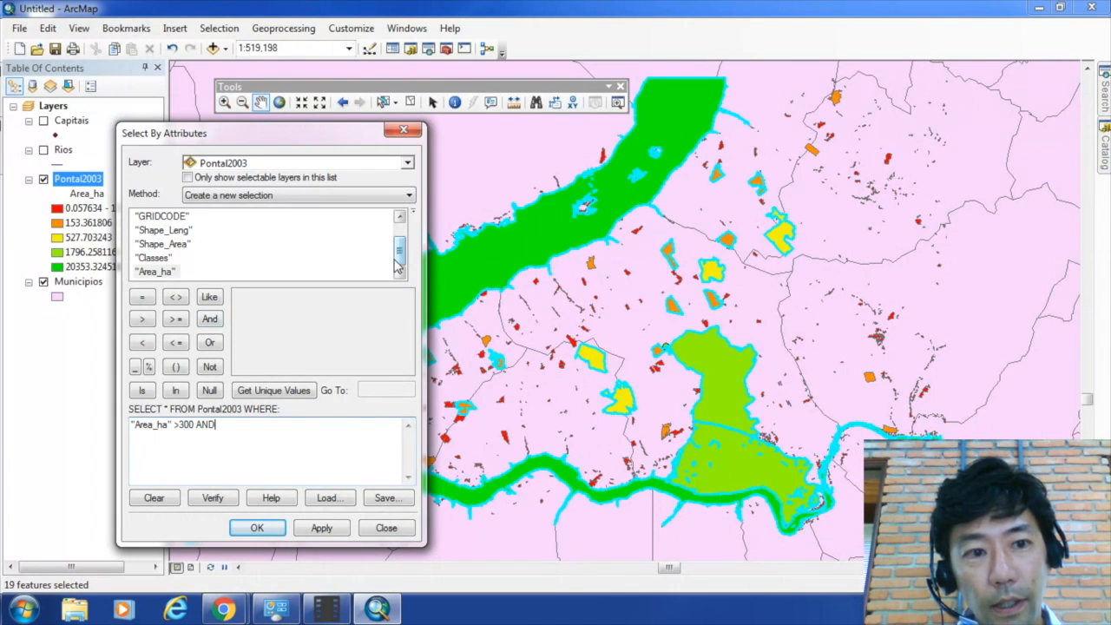
double_click(155, 257)
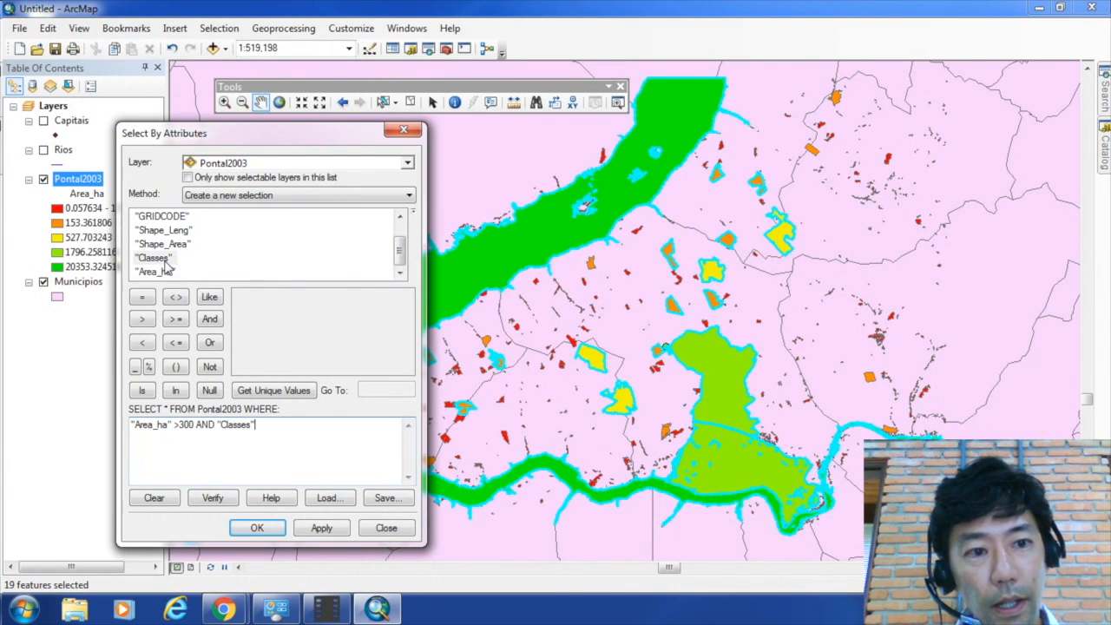
left_click(251, 392)
left_click(142, 297)
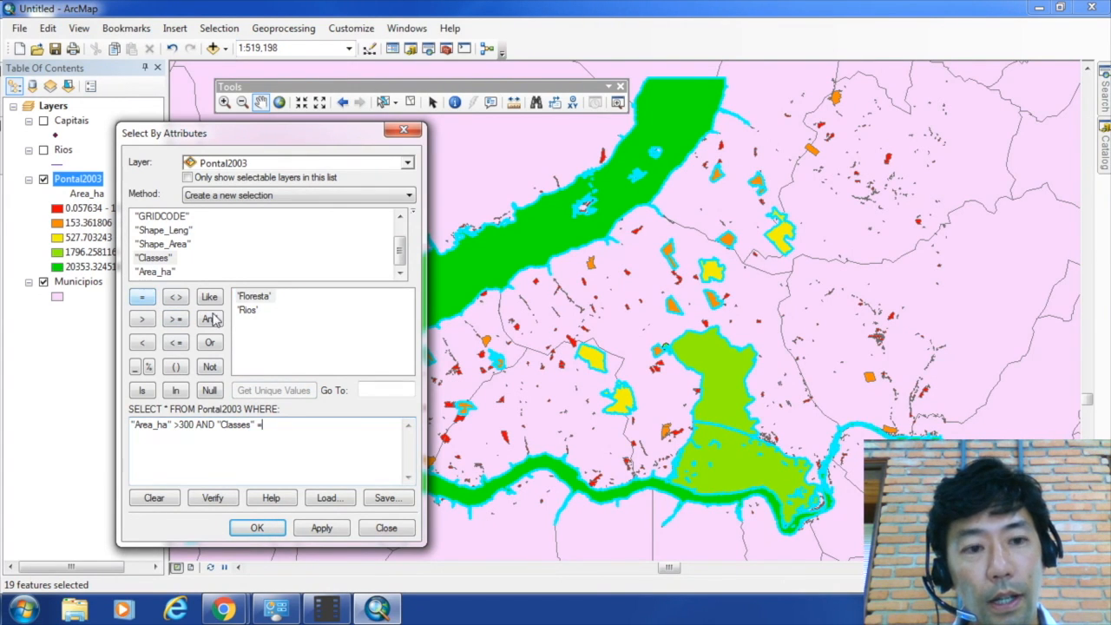
left_click(249, 313)
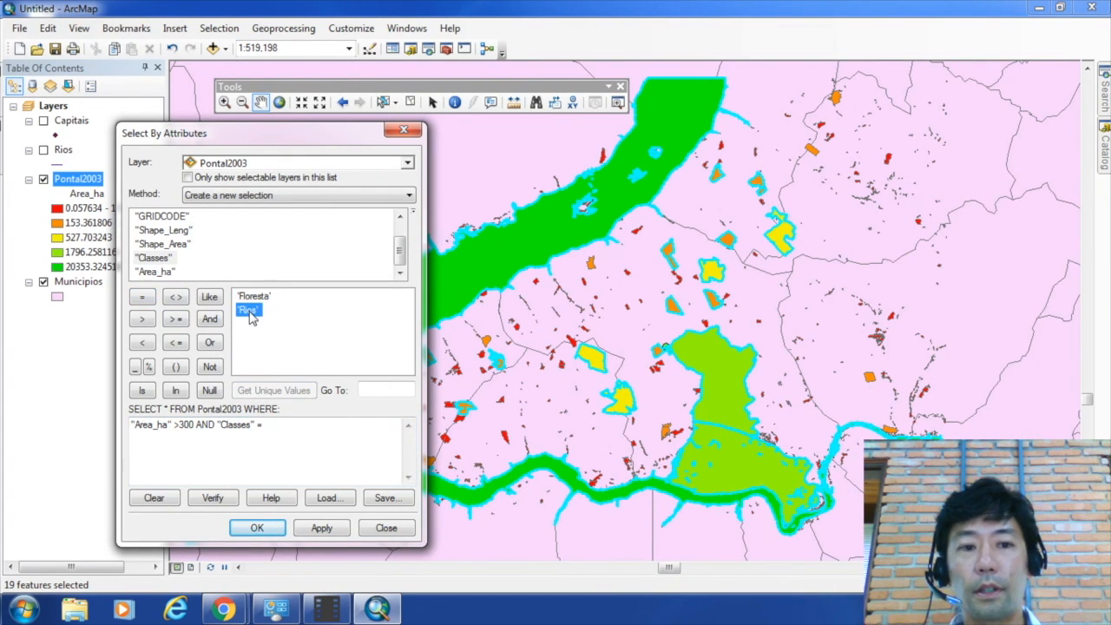
double_click(249, 298)
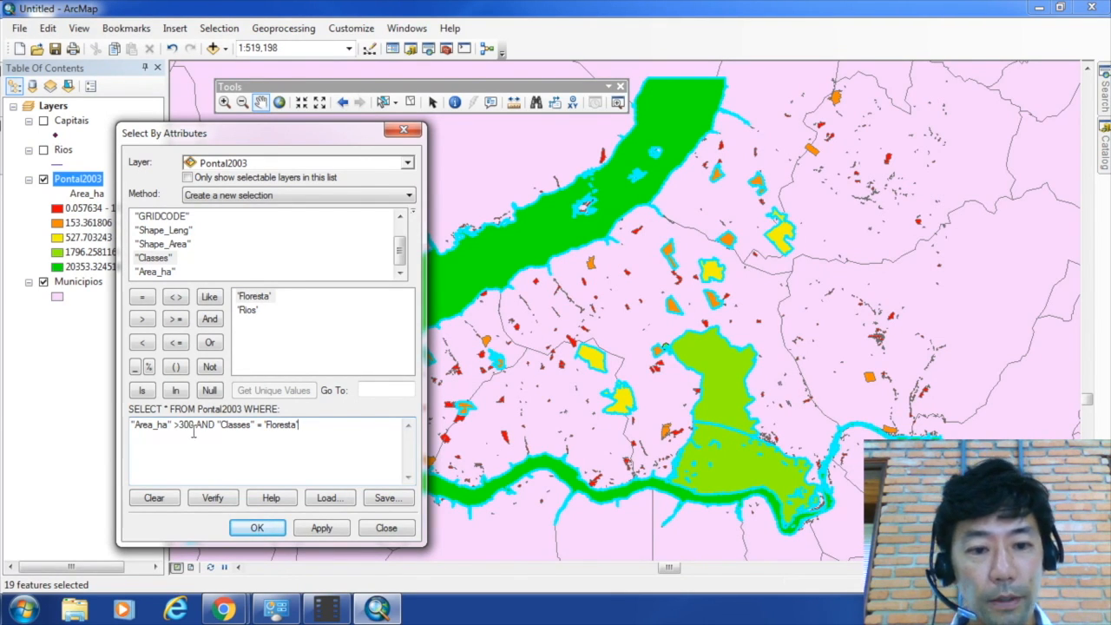
left_click(257, 528)
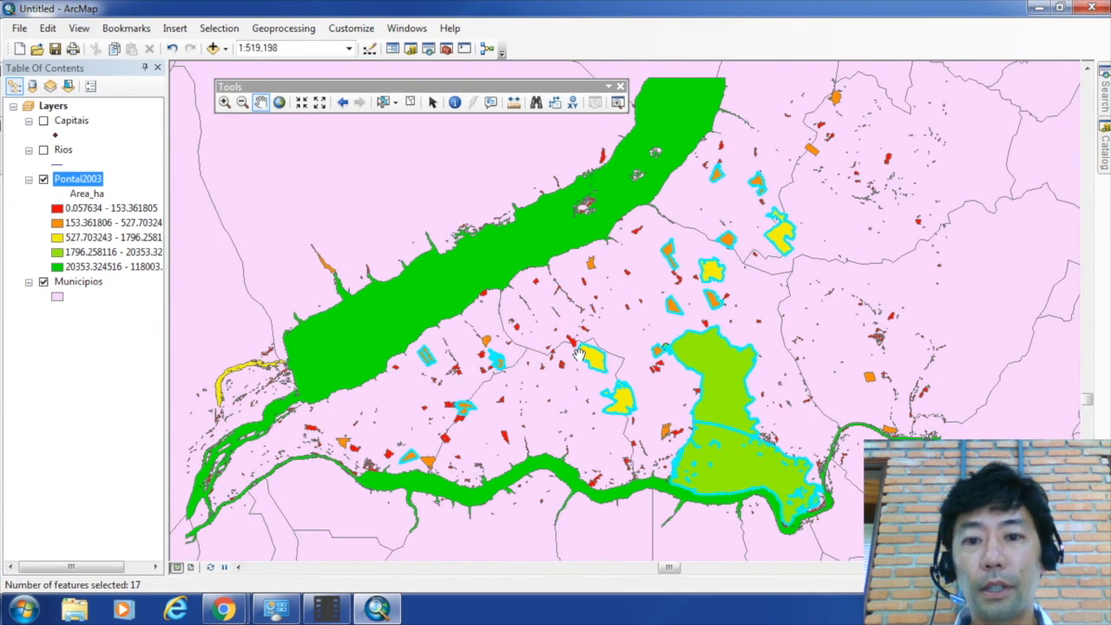
Create a layer from the selected Pontal2003 features and hide the Pontal2003 and Municipios layers.
left_click_drag(533, 342, 484, 355)
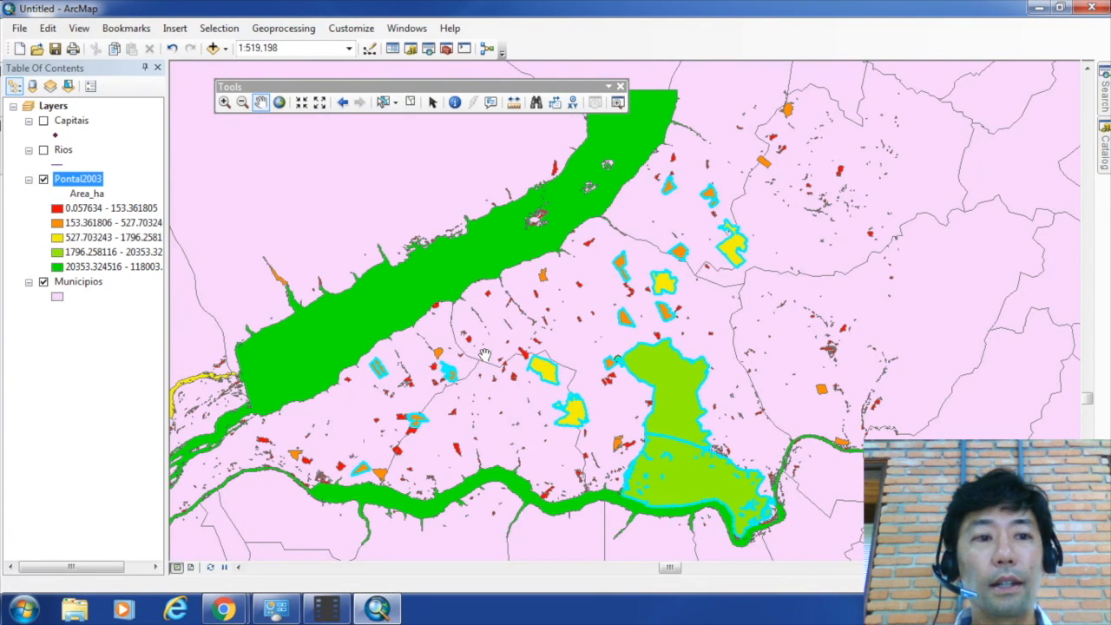
right_click(92, 184)
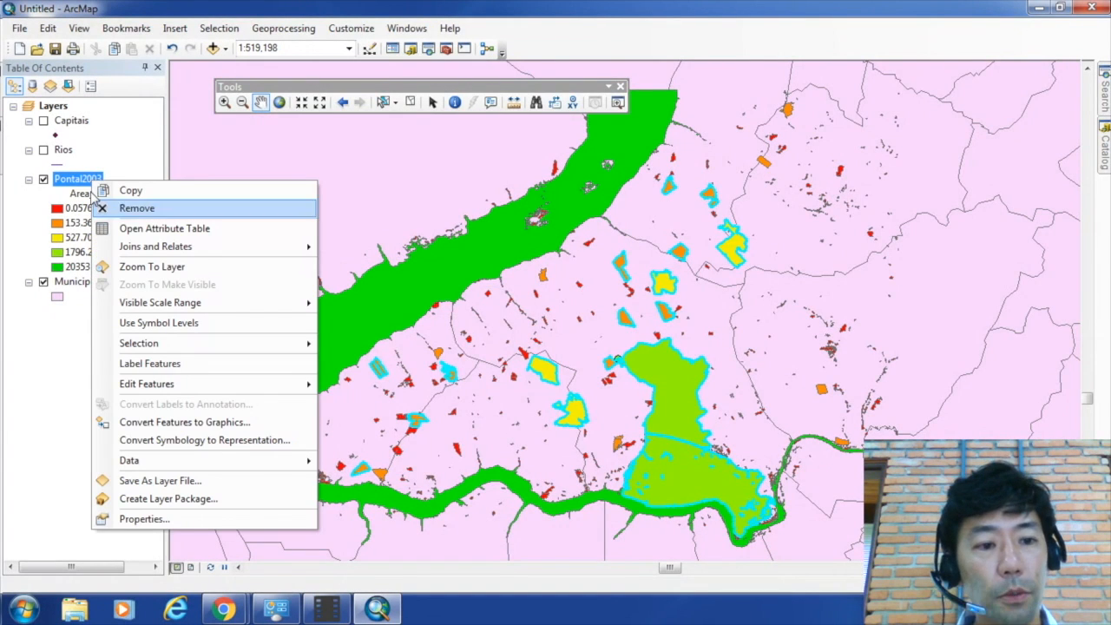
mouse_move(156, 348)
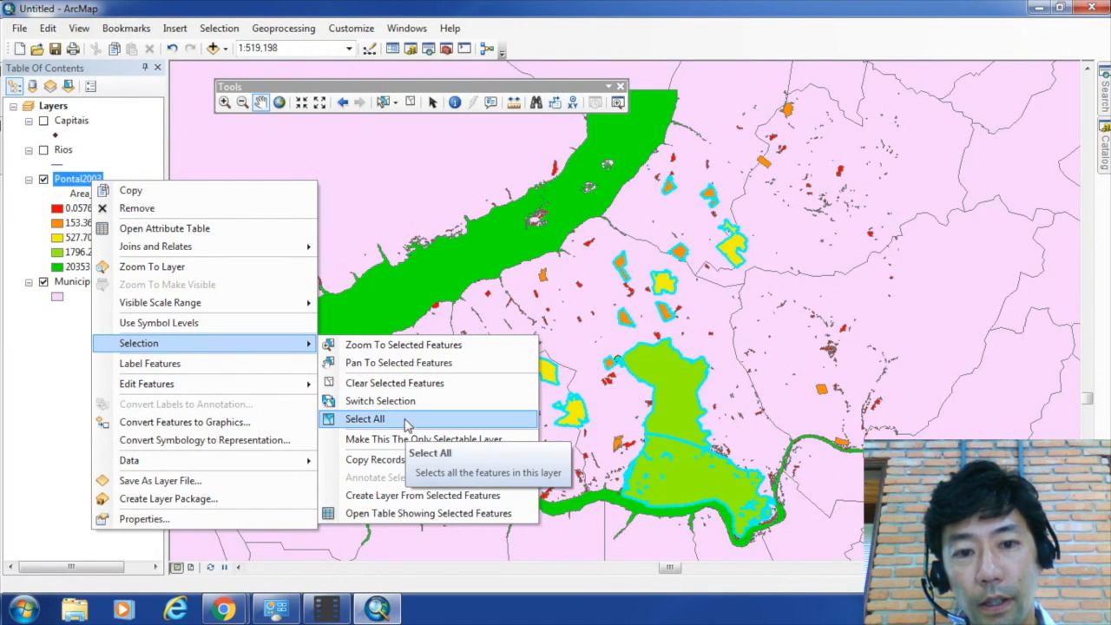
left_click(399, 500)
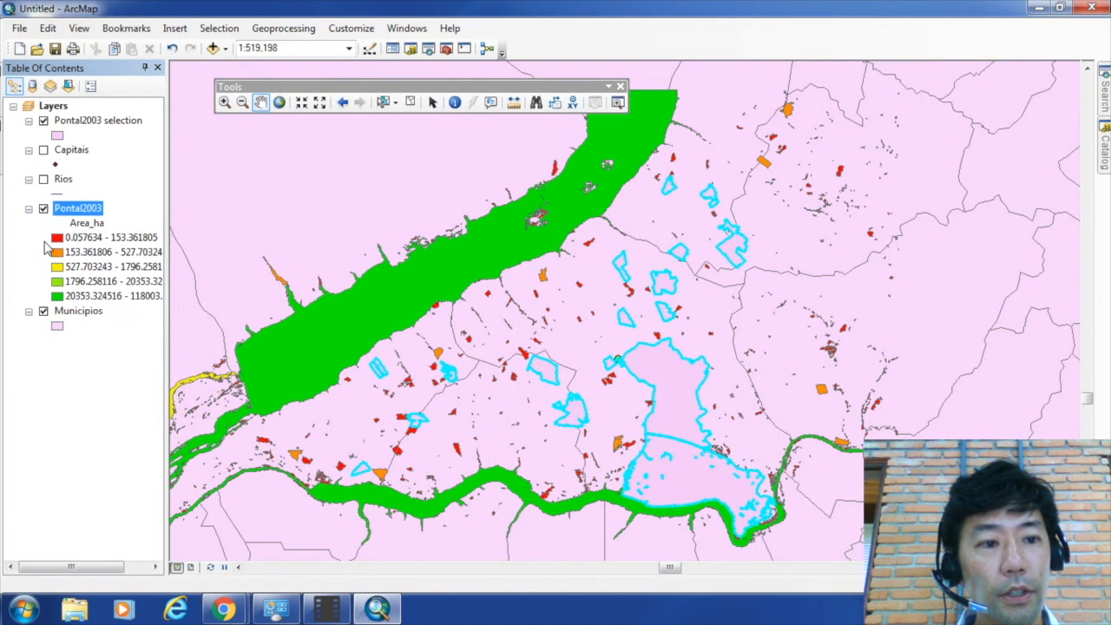
left_click(44, 209)
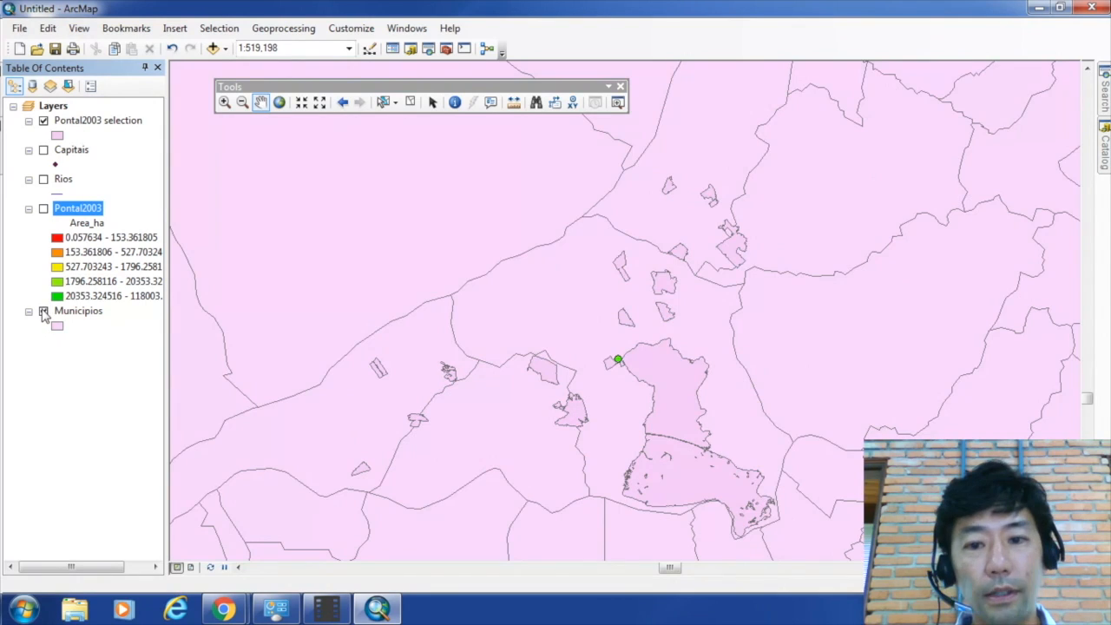
left_click(44, 311)
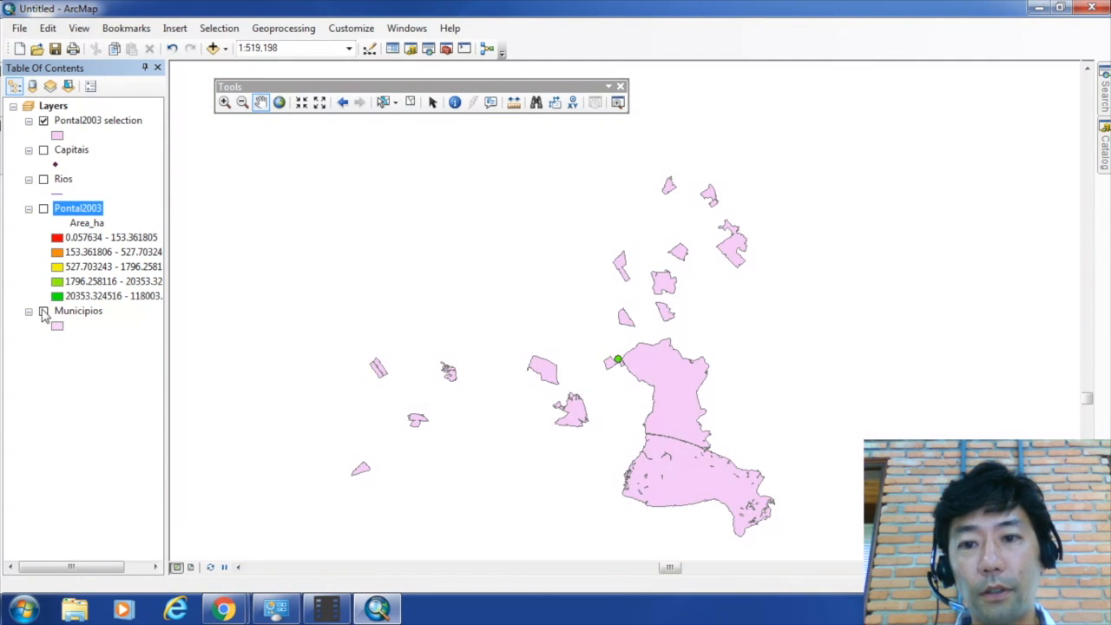
Examine the attribute table of the Pontal2003 selection layer and close it.
left_click(108, 127)
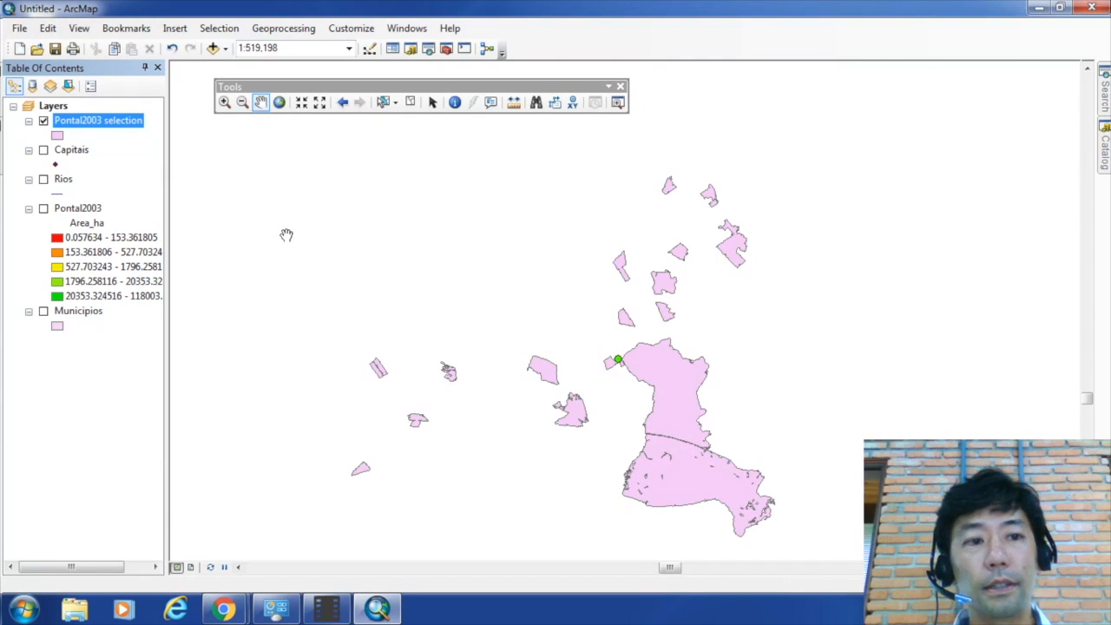
right_click(103, 128)
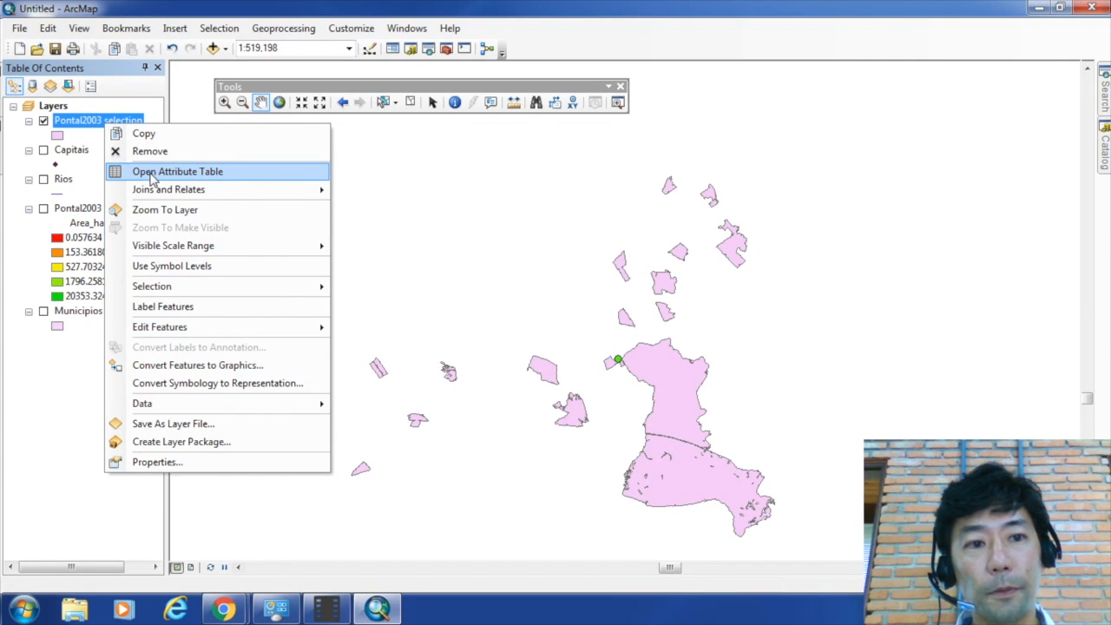
left_click(151, 173)
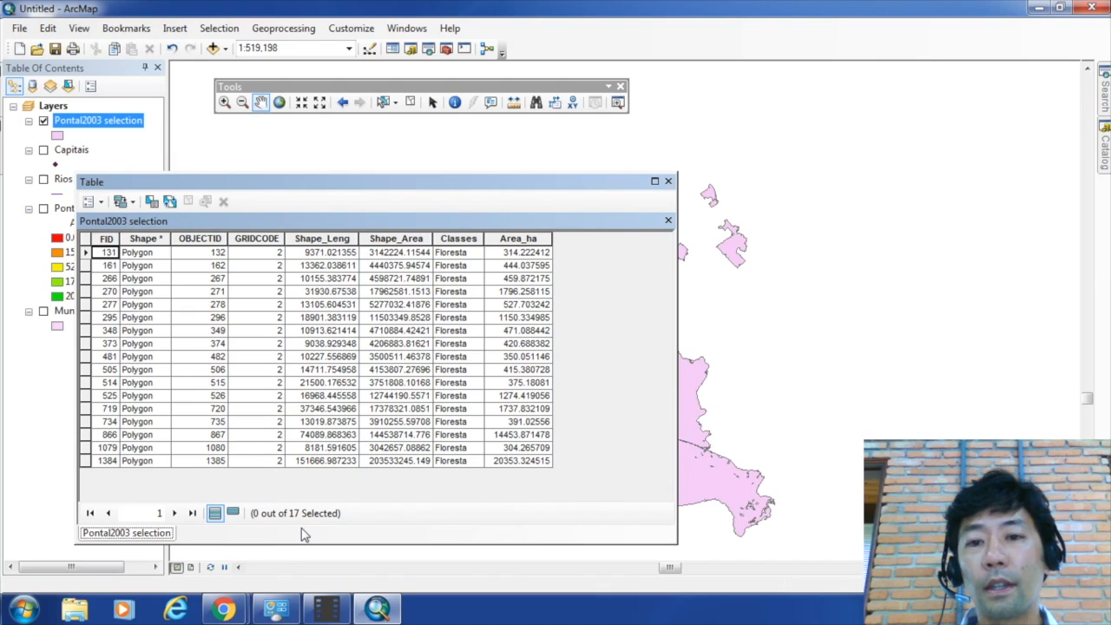
left_click(669, 182)
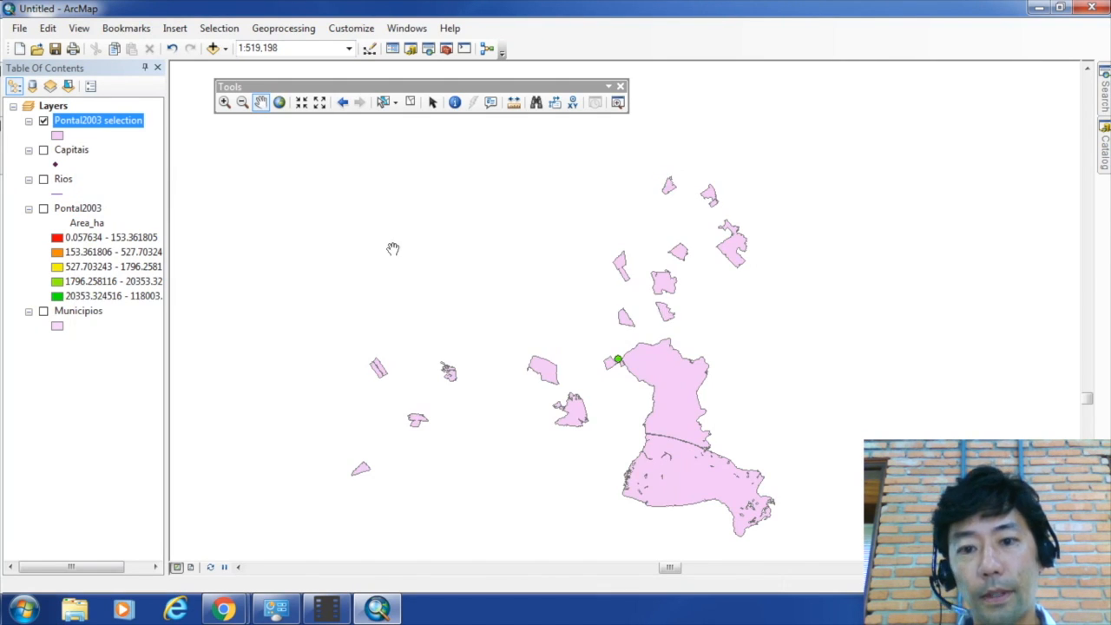
Hide the Pontal2003 selection layer and show the Capitais, Rios and Municipios layers.
left_click(43, 121)
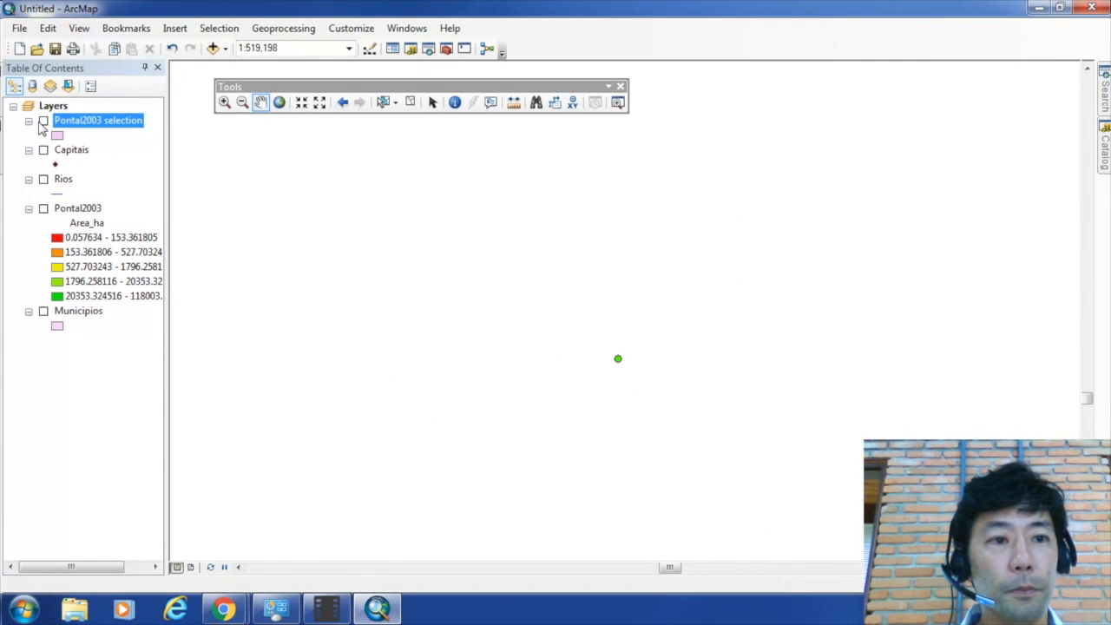
left_click(43, 150)
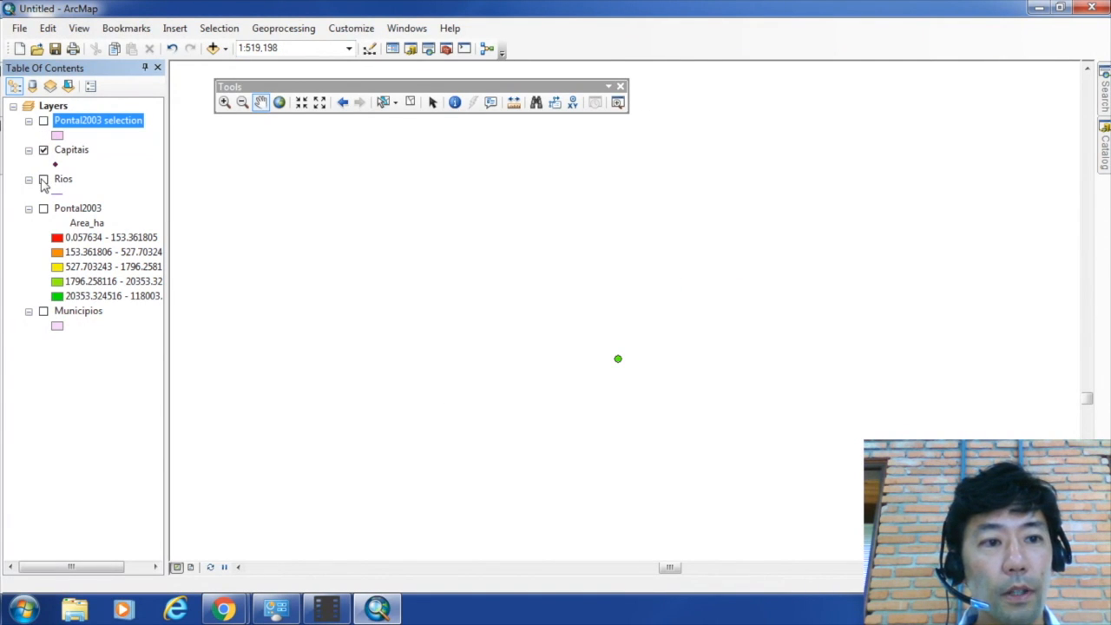
left_click(43, 179)
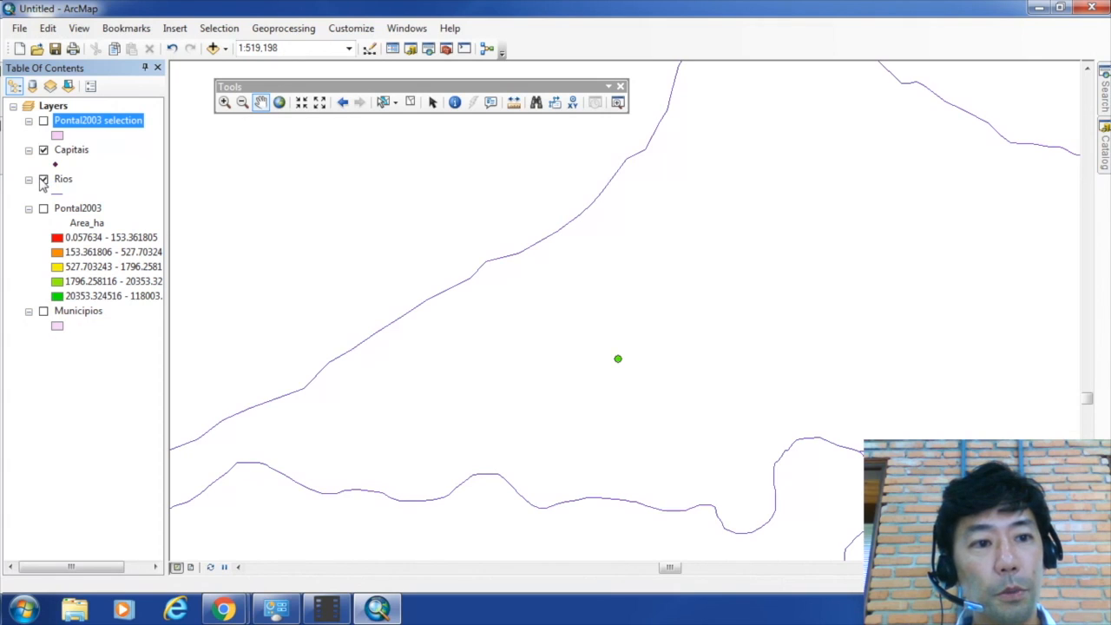
left_click(43, 210)
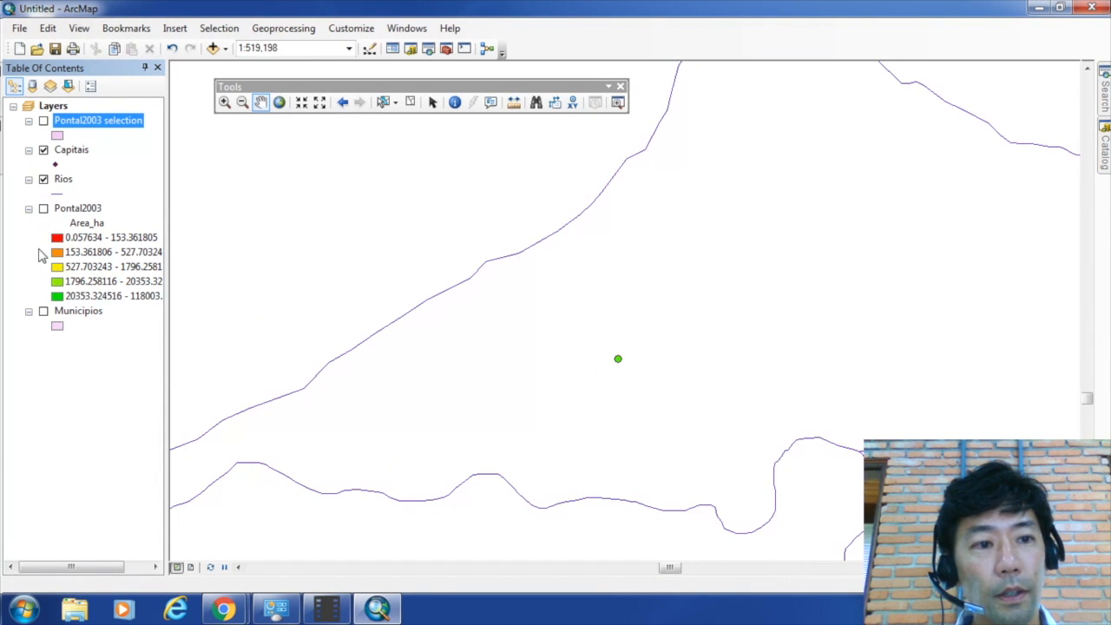
left_click(44, 311)
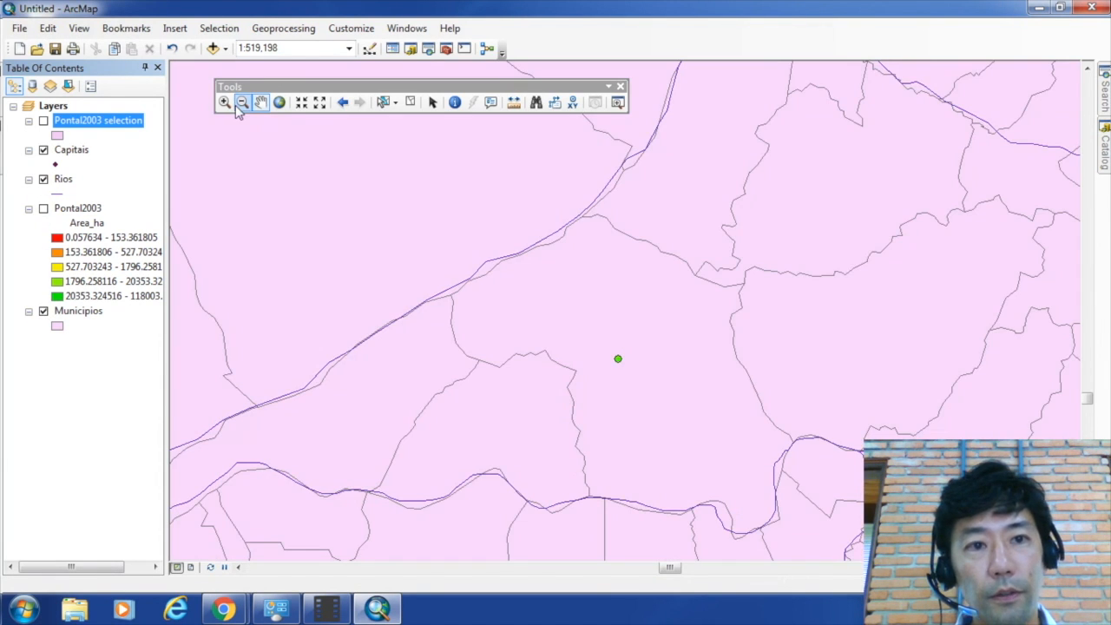
Show the map at full extent and move the floating Tools toolbar off the map area.
left_click(272, 105)
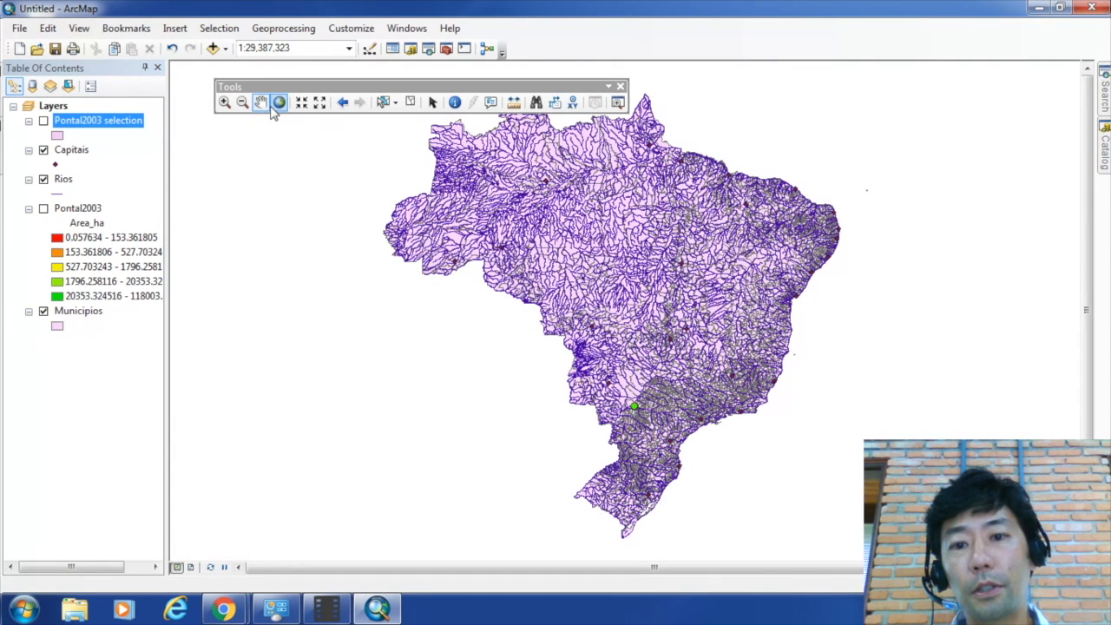
left_click(224, 103)
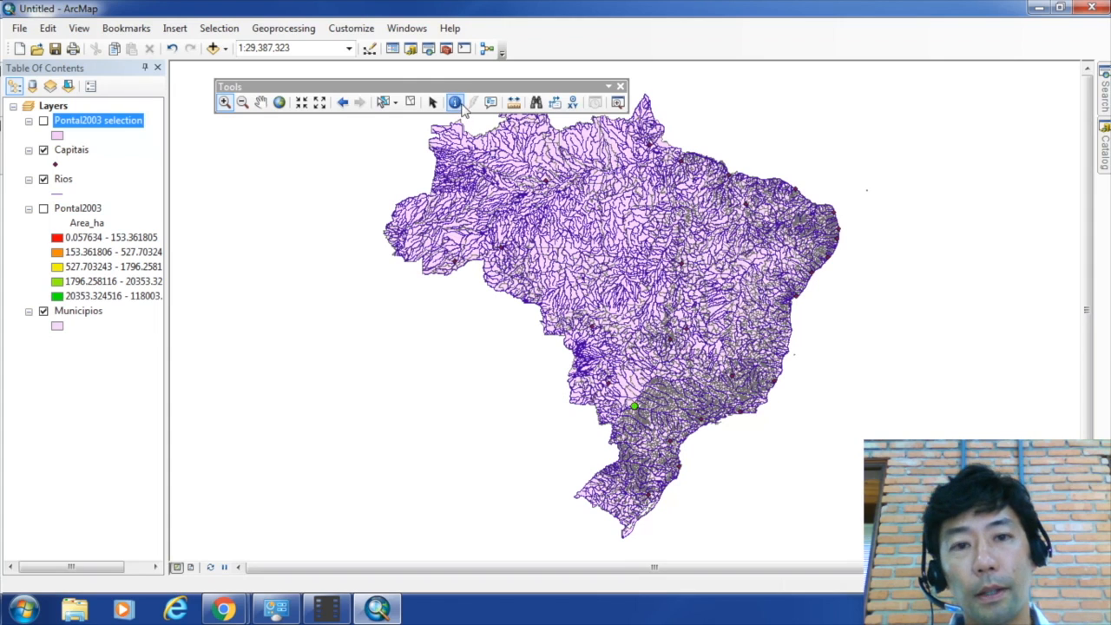
left_click_drag(458, 91, 779, 35)
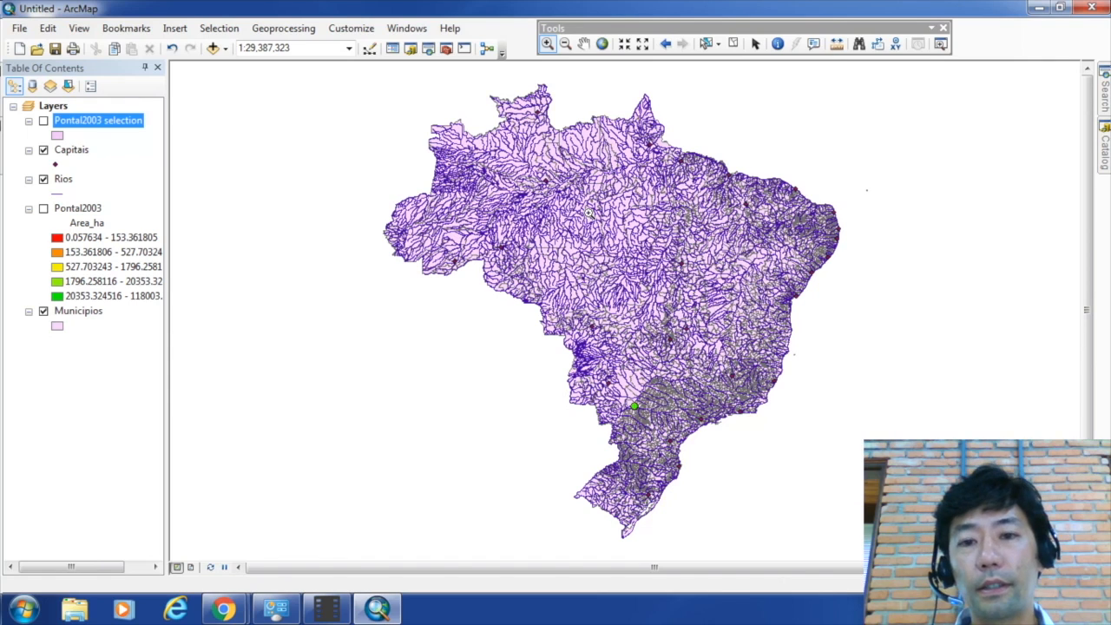
Symbolize the Capitais points with the Circle 3 marker in white at size 12.
left_click(55, 165)
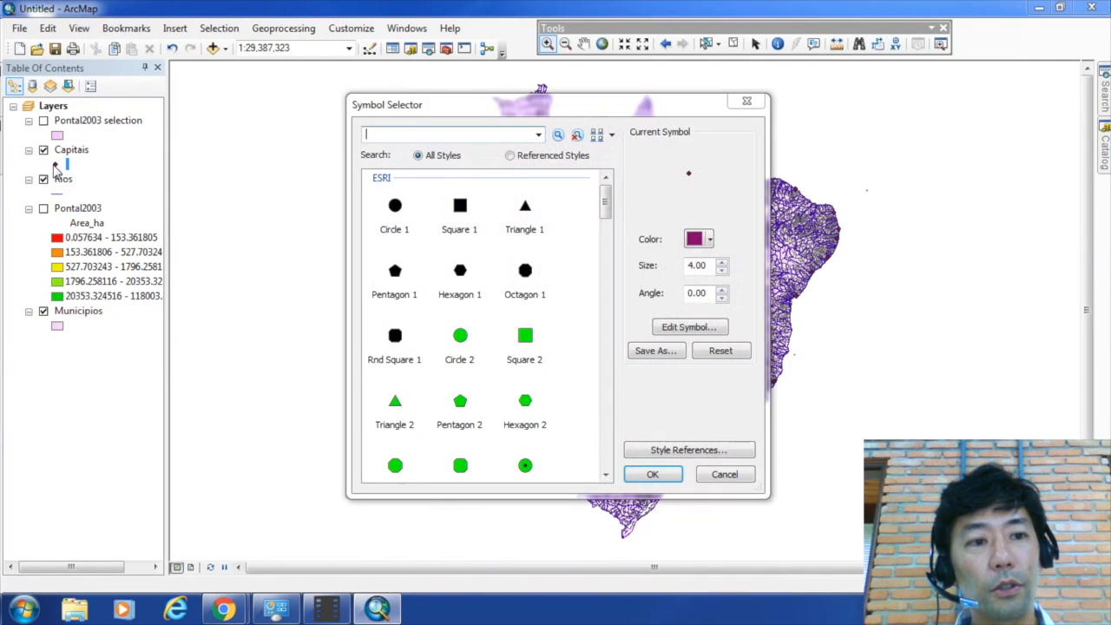
left_click_drag(605, 198, 605, 236)
scroll(533, 324, "up", 3)
left_click(531, 323)
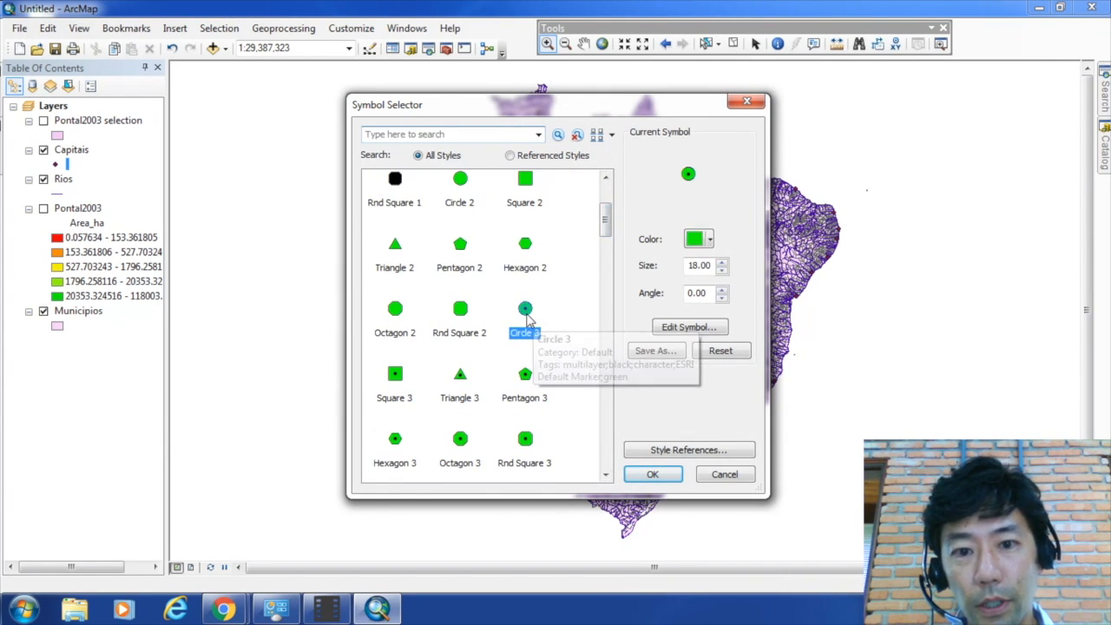
left_click(721, 270)
left_click(721, 270)
left_click(721, 270)
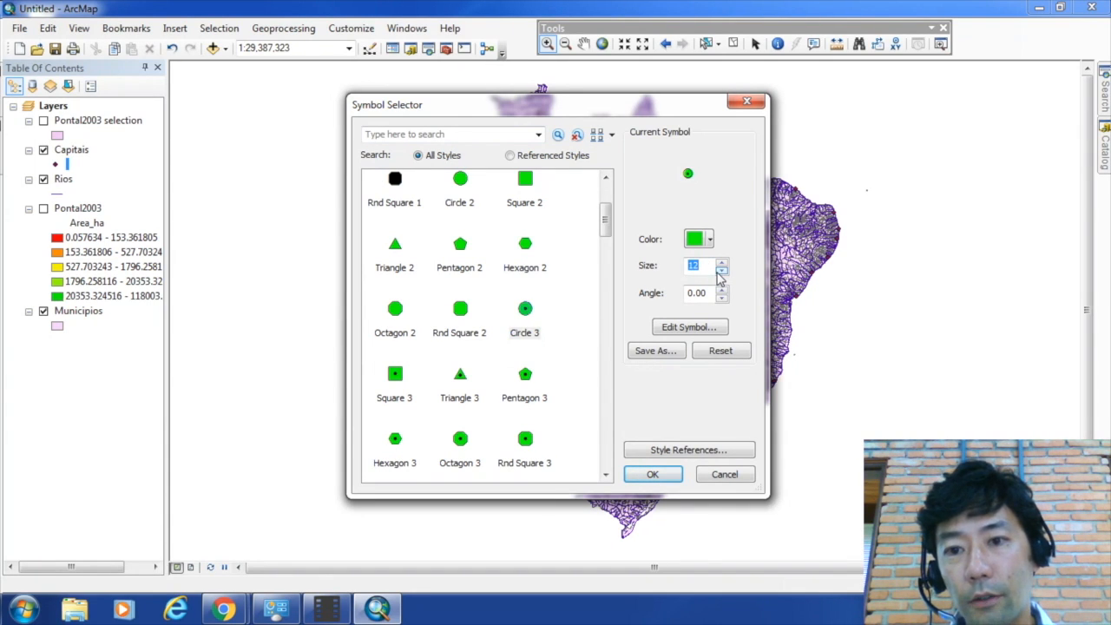
left_click(707, 239)
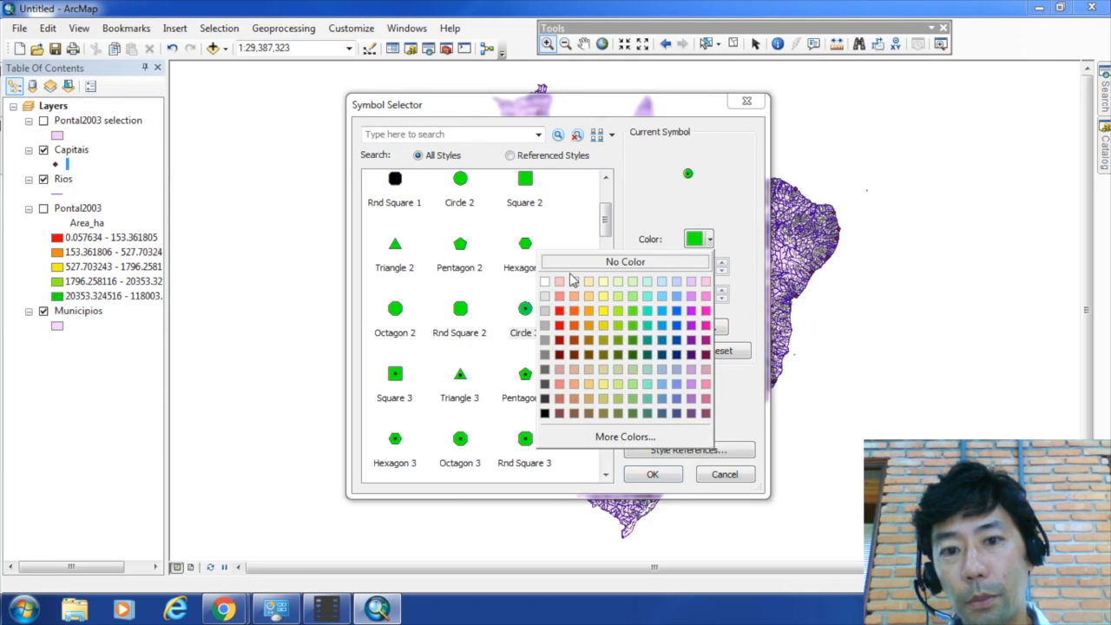
left_click(544, 281)
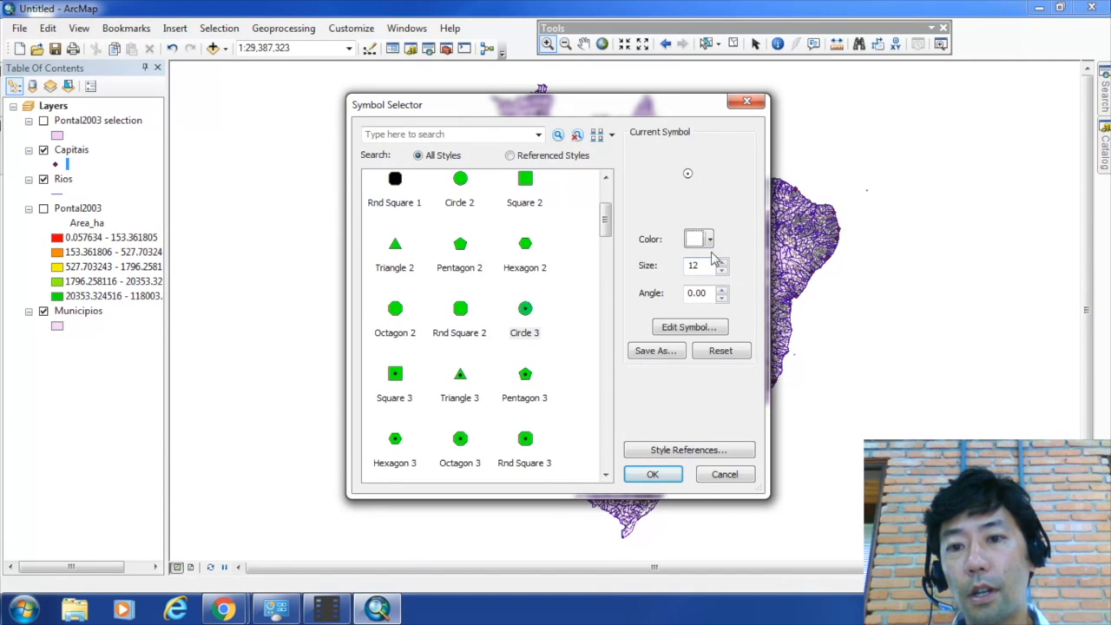
left_click(653, 476)
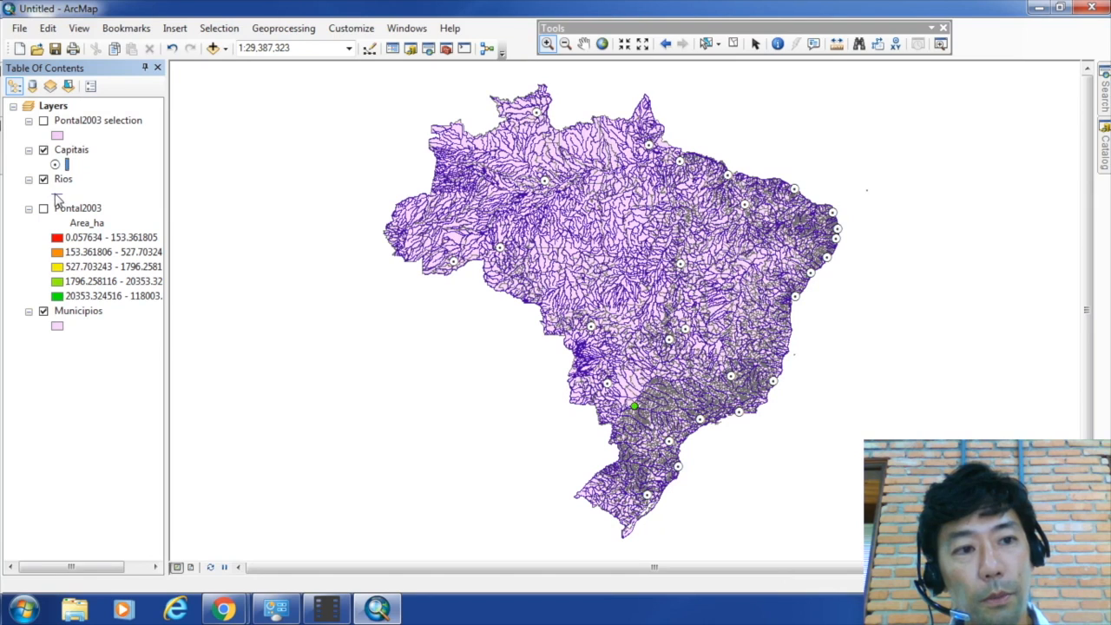
Assign the River line symbol to the Rios layer.
left_click(58, 192)
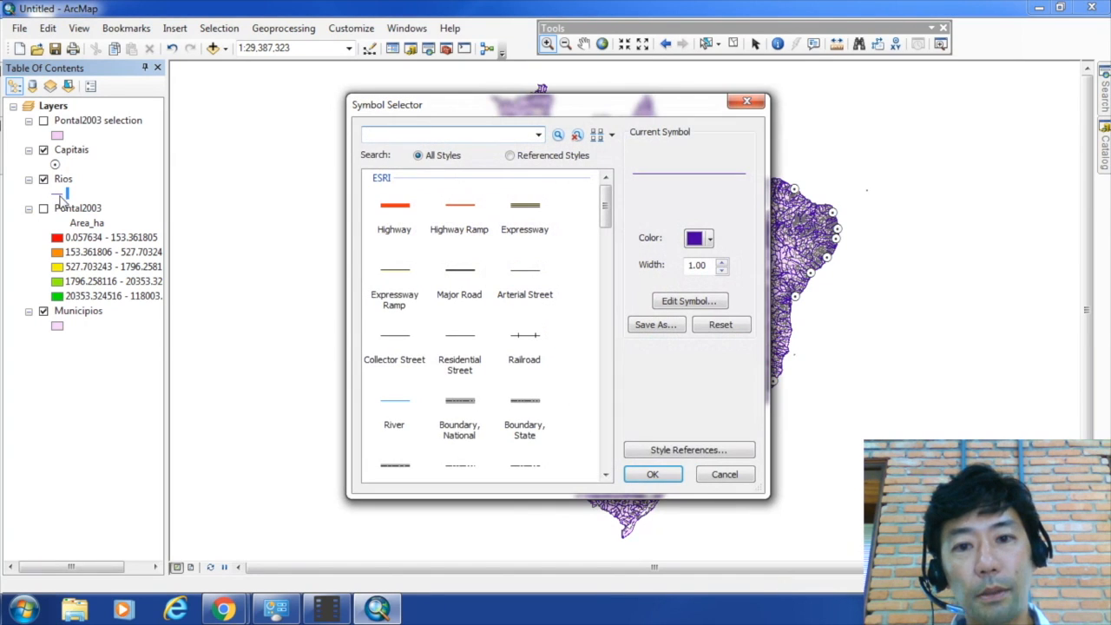
left_click(396, 406)
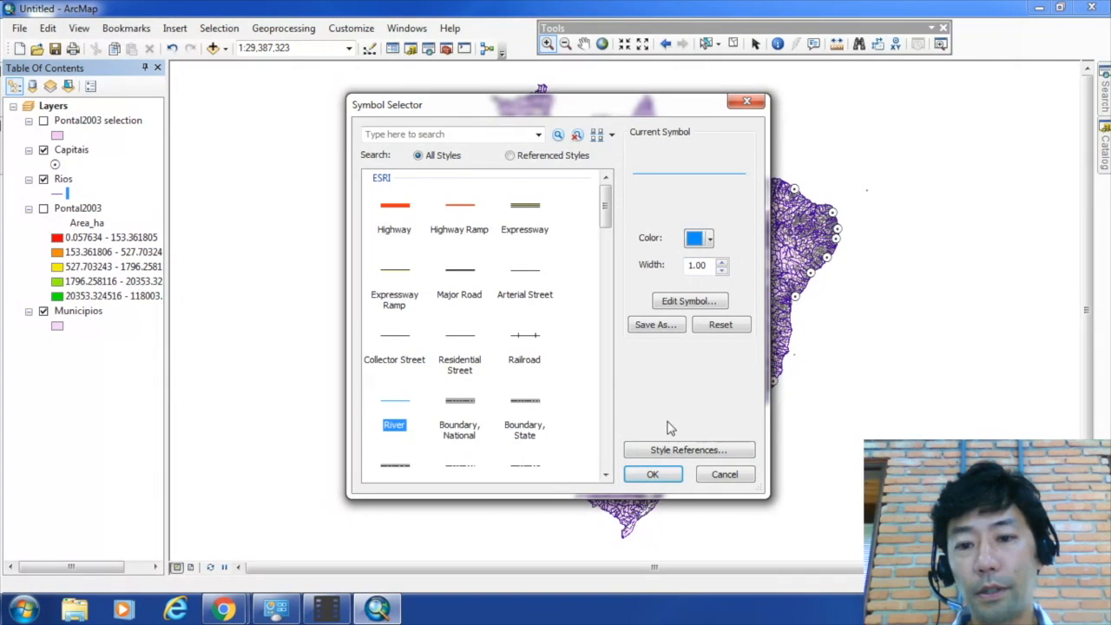
left_click(653, 476)
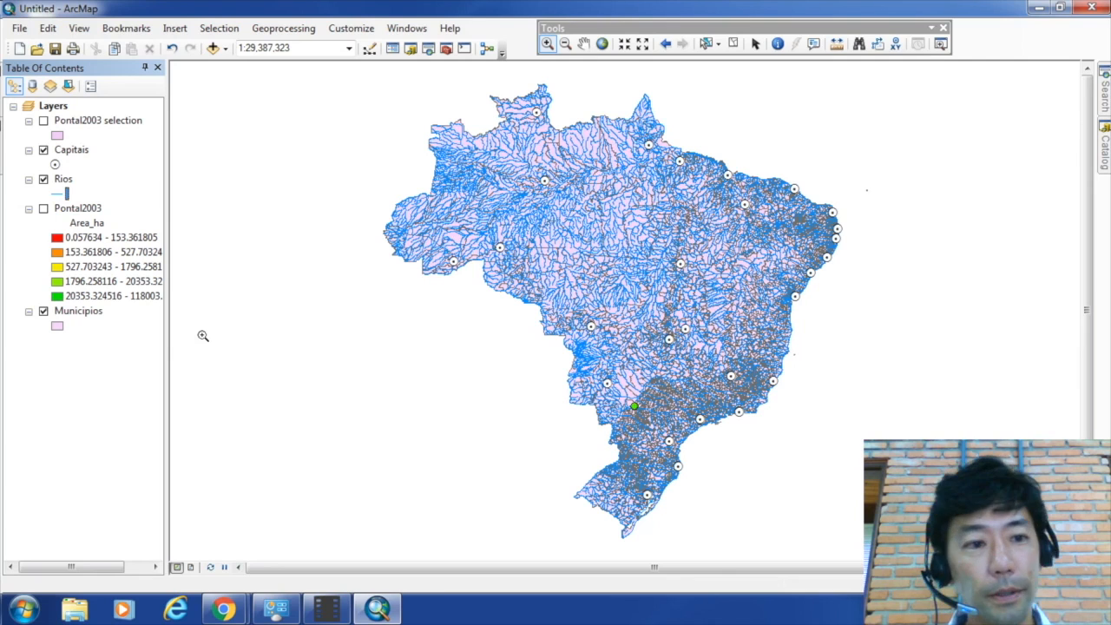
Symbolize the Municipios layer with unique-value categories based on the regiao field, adding all of its values.
double_click(68, 314)
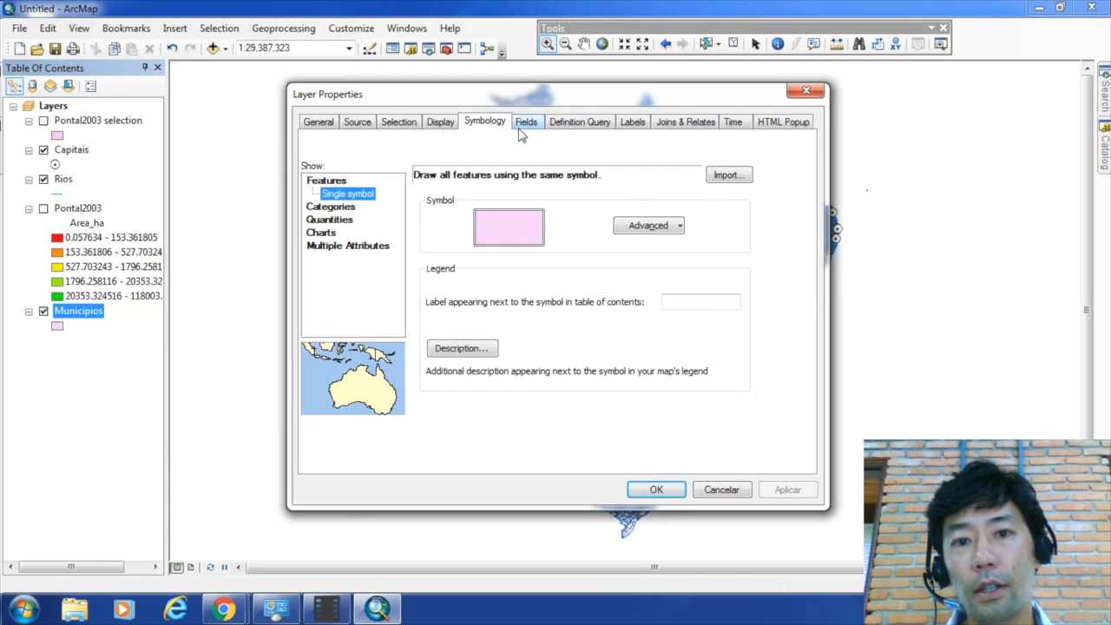
left_click(331, 207)
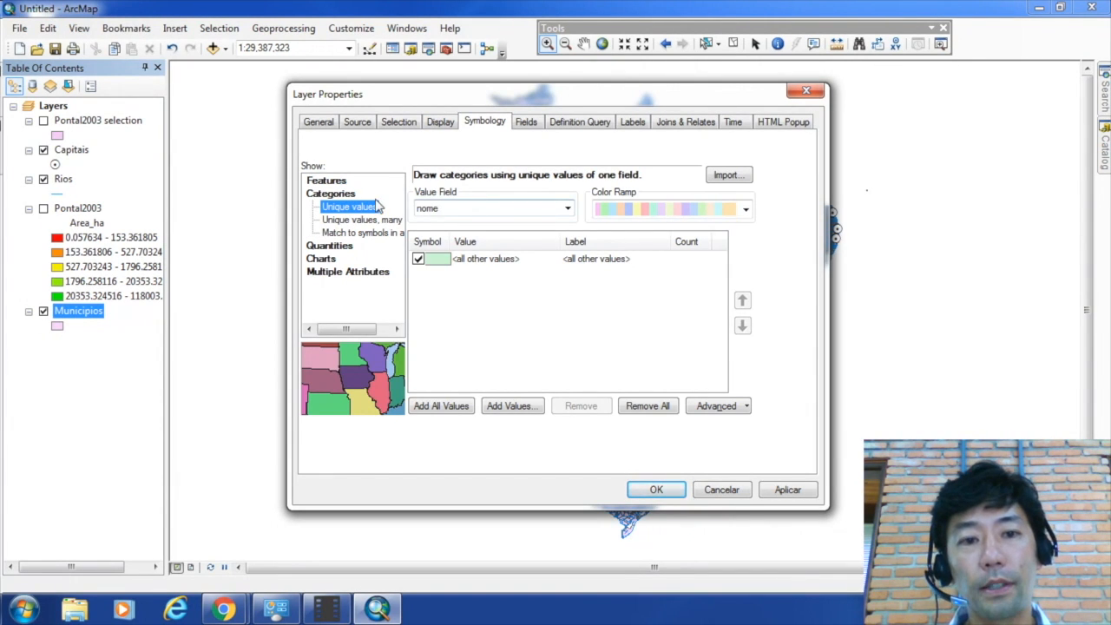
left_click(451, 212)
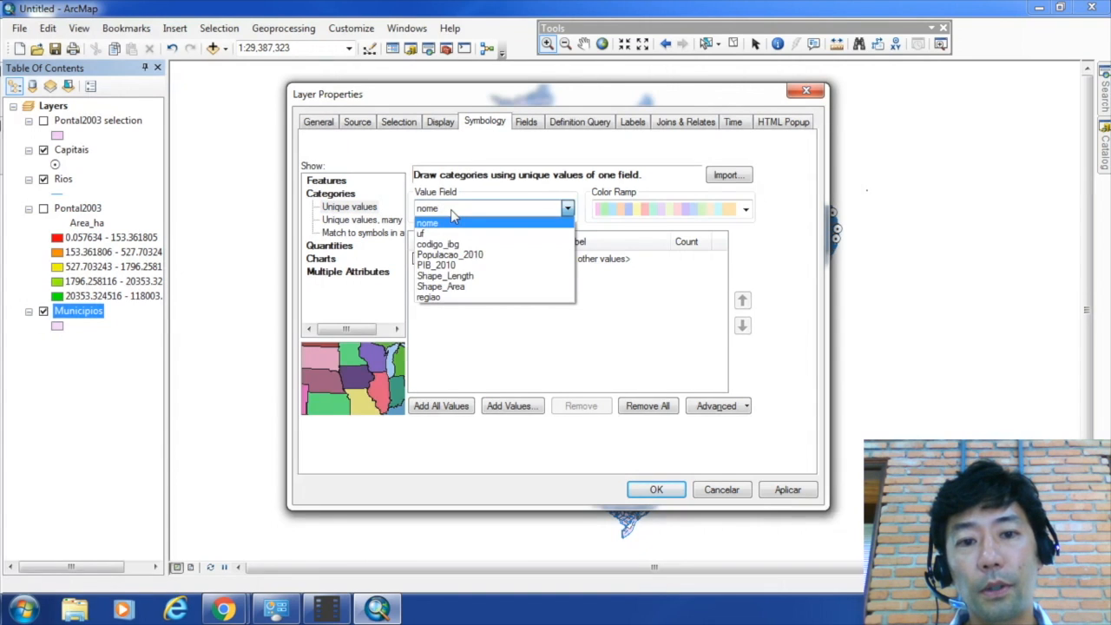
left_click(444, 297)
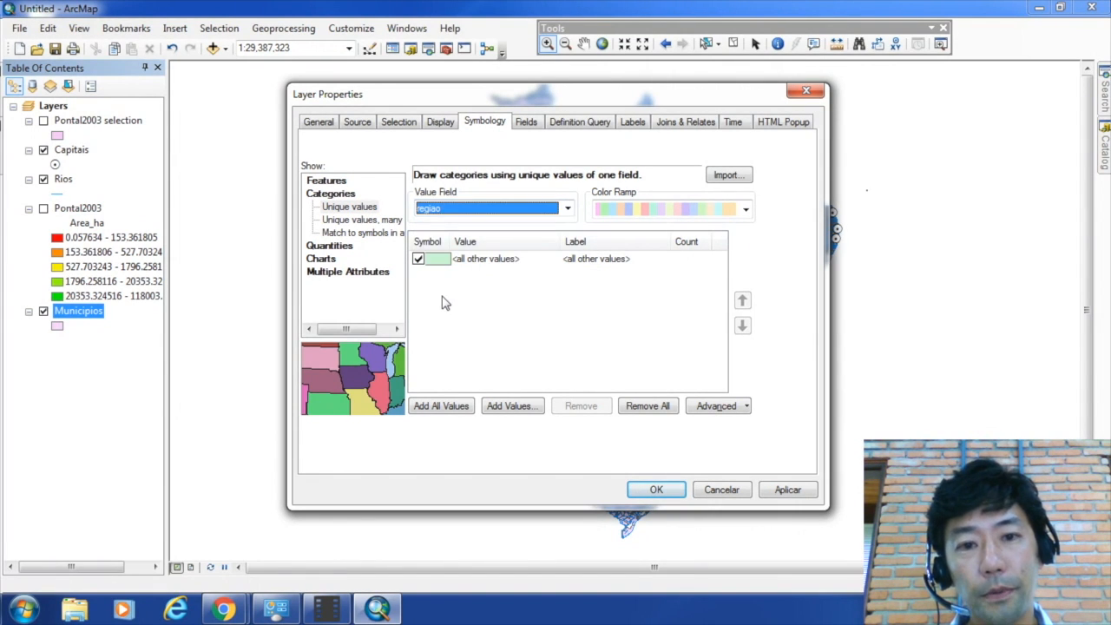
left_click(438, 406)
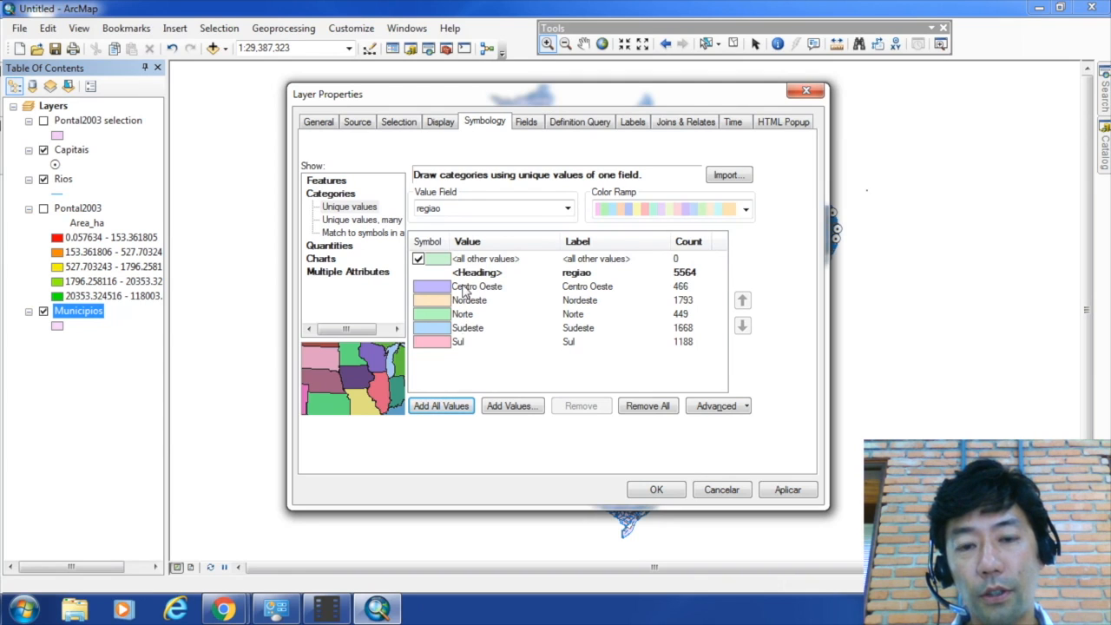
left_click(742, 213)
scroll(744, 234, "up", 3)
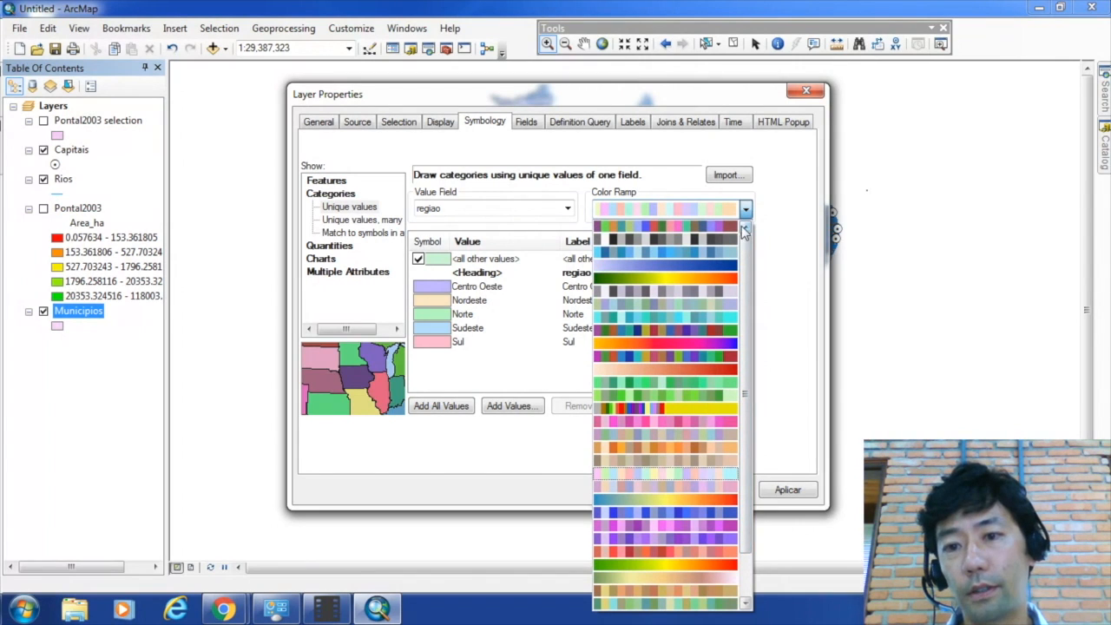
left_click(722, 213)
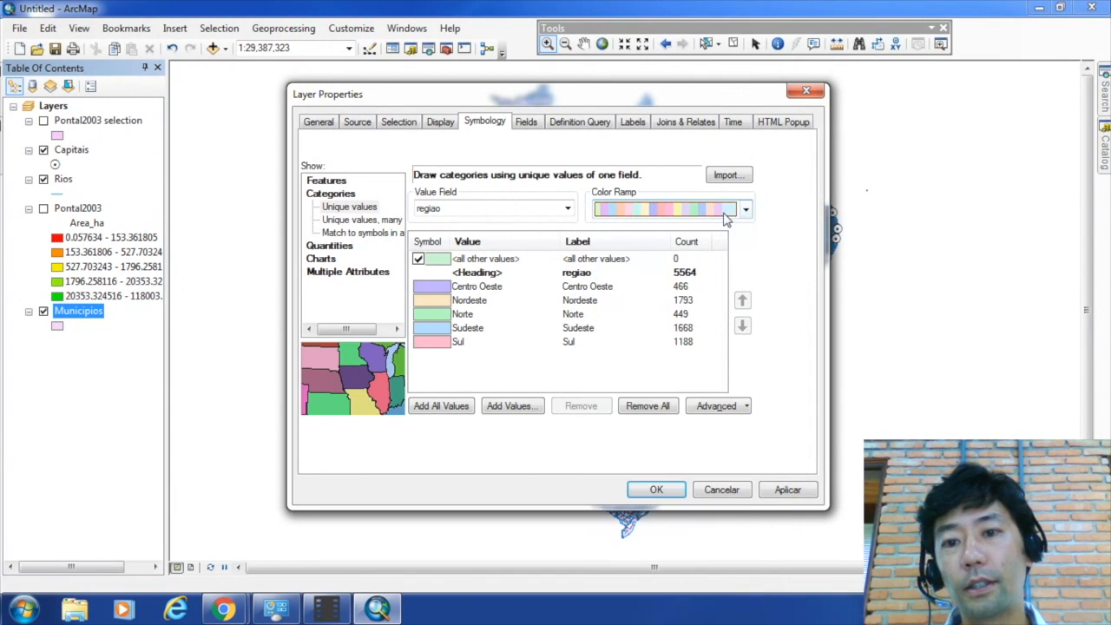
left_click(656, 491)
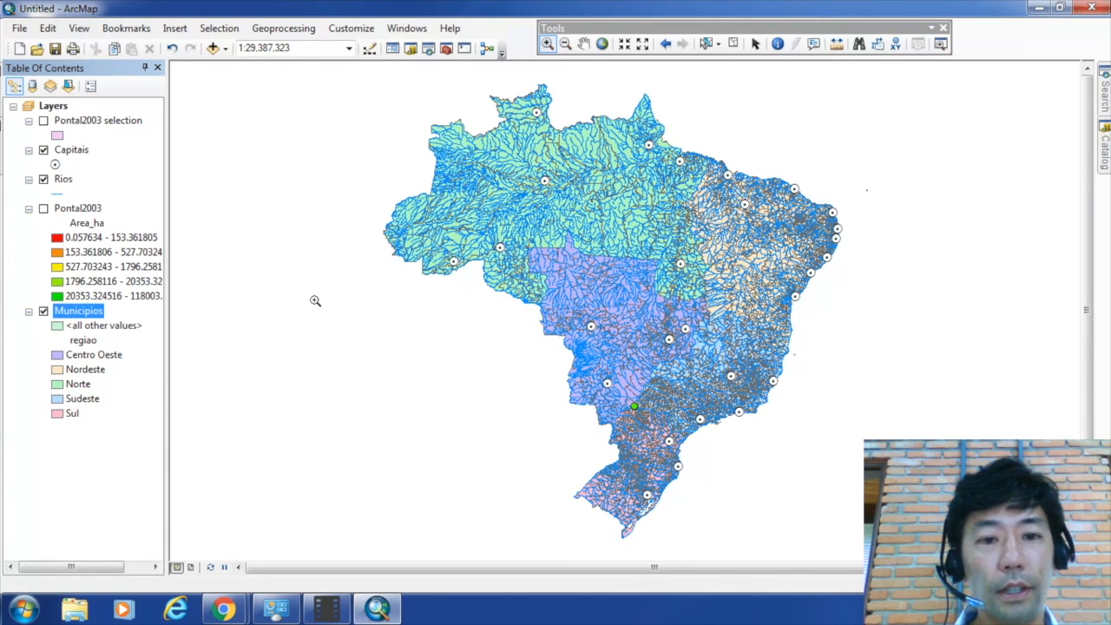
Hide the Rios layer and turn on feature labels for the Capitais layer.
left_click(43, 181)
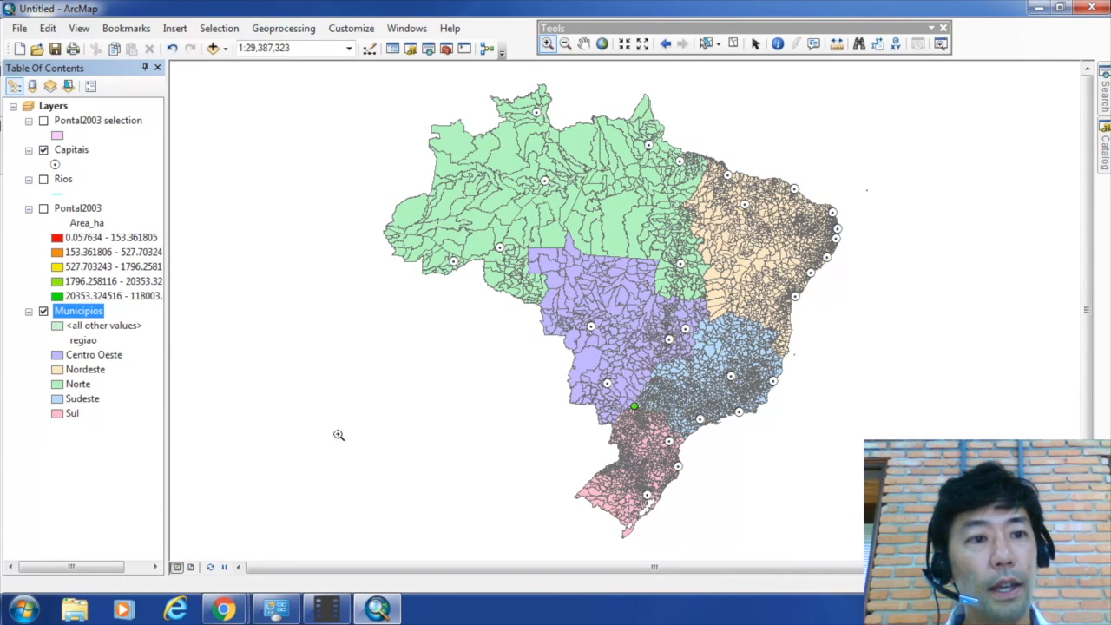
left_click(73, 151)
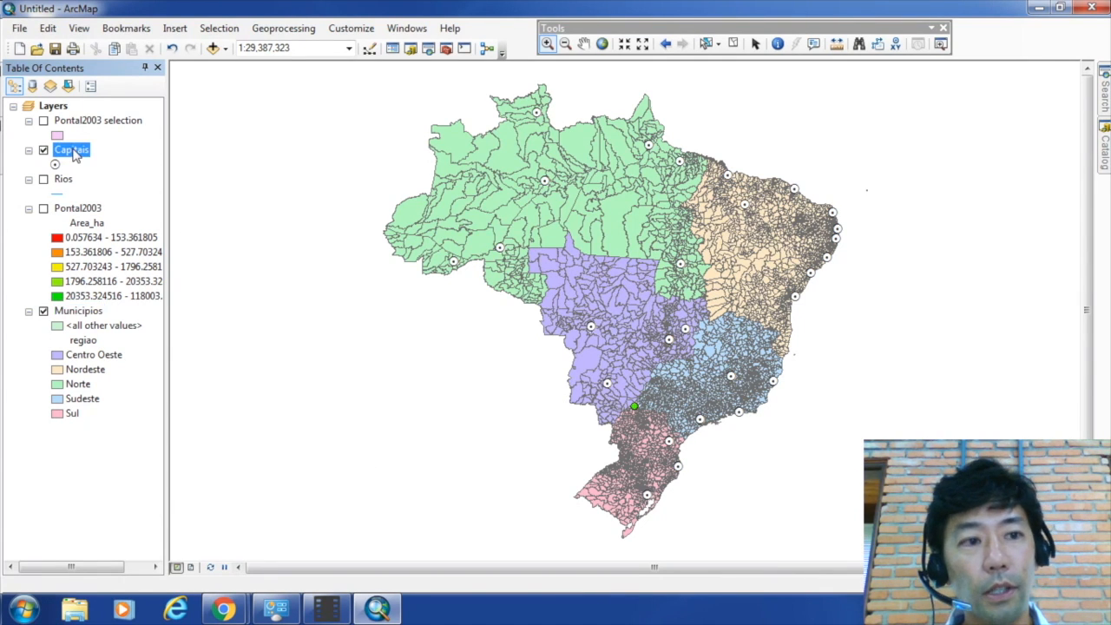
right_click(75, 154)
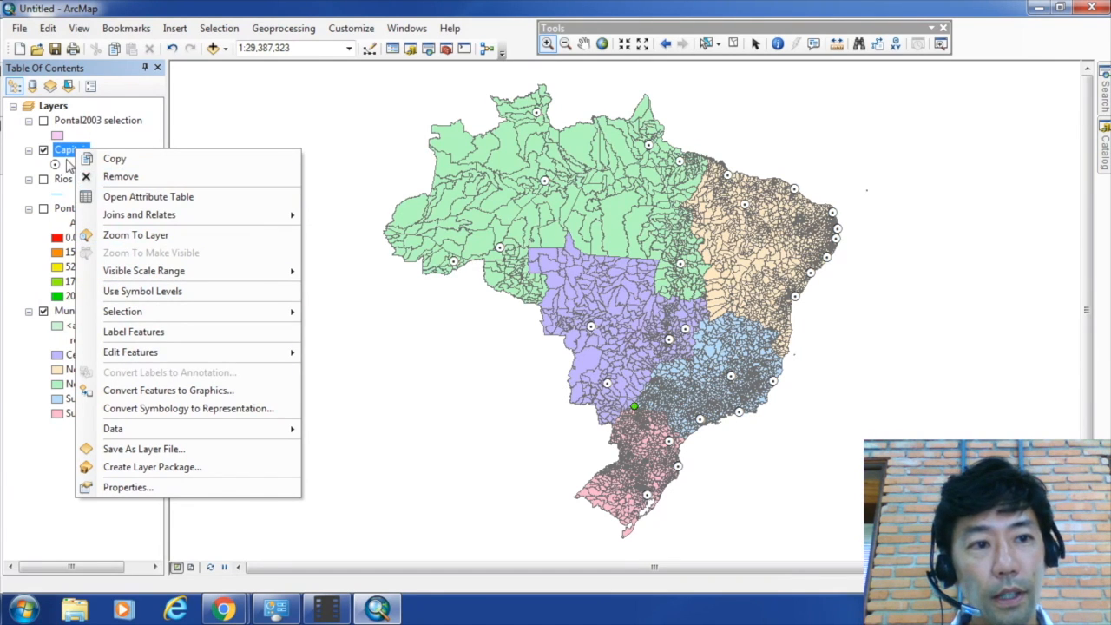
left_click(133, 331)
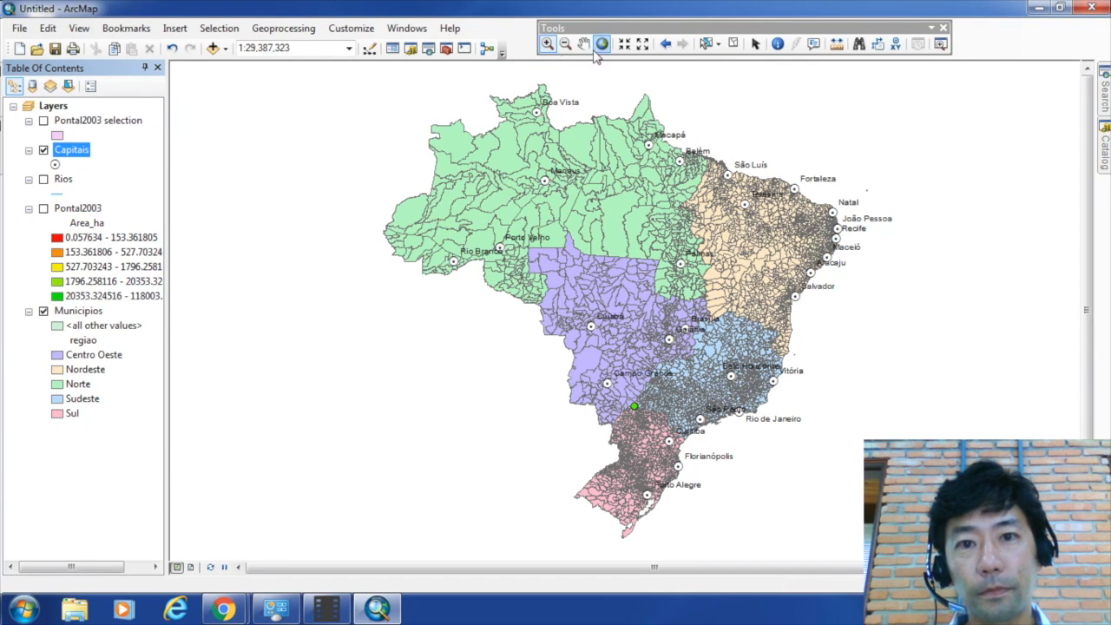
Examine the labelled capitals and coloured regions up close across southeastern and central Brazil, then at full extent.
left_click_drag(672, 328, 810, 450)
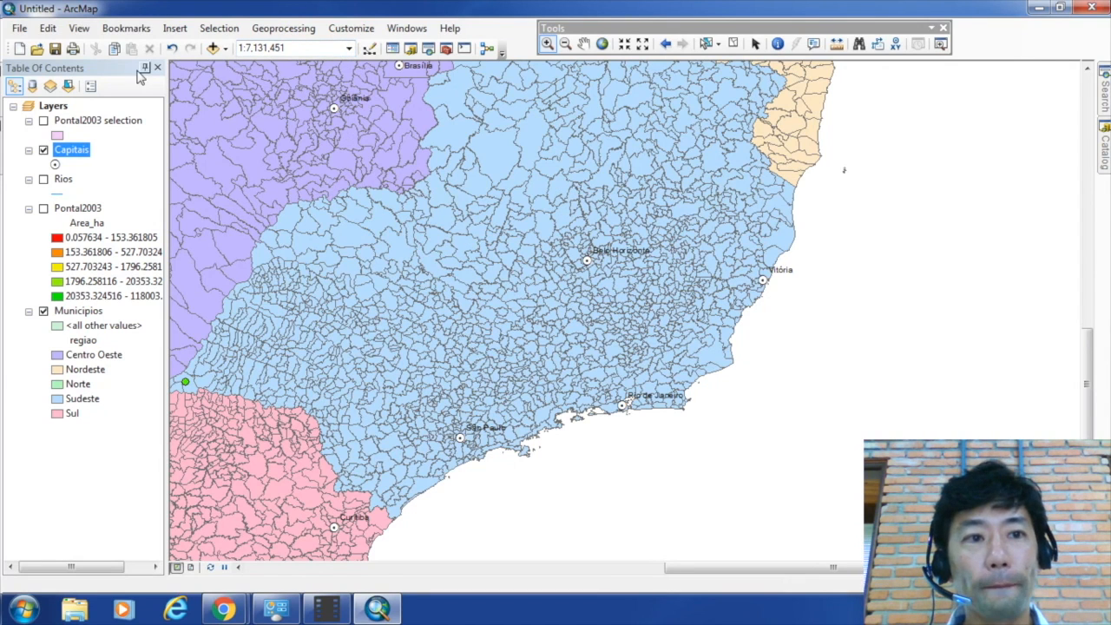
left_click(583, 43)
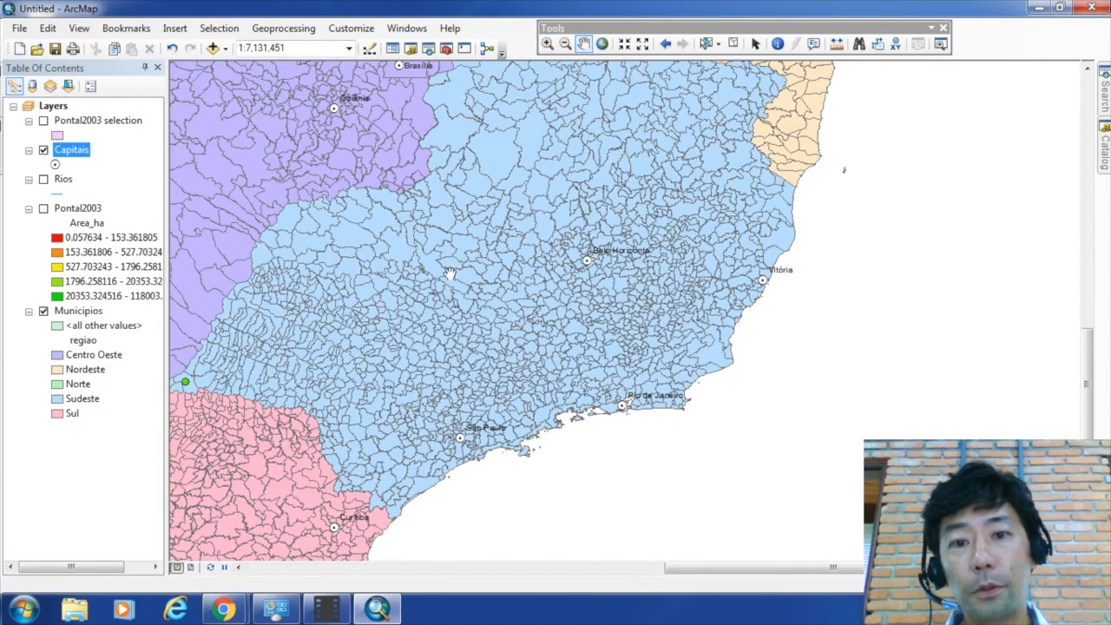
left_click_drag(443, 277, 554, 379)
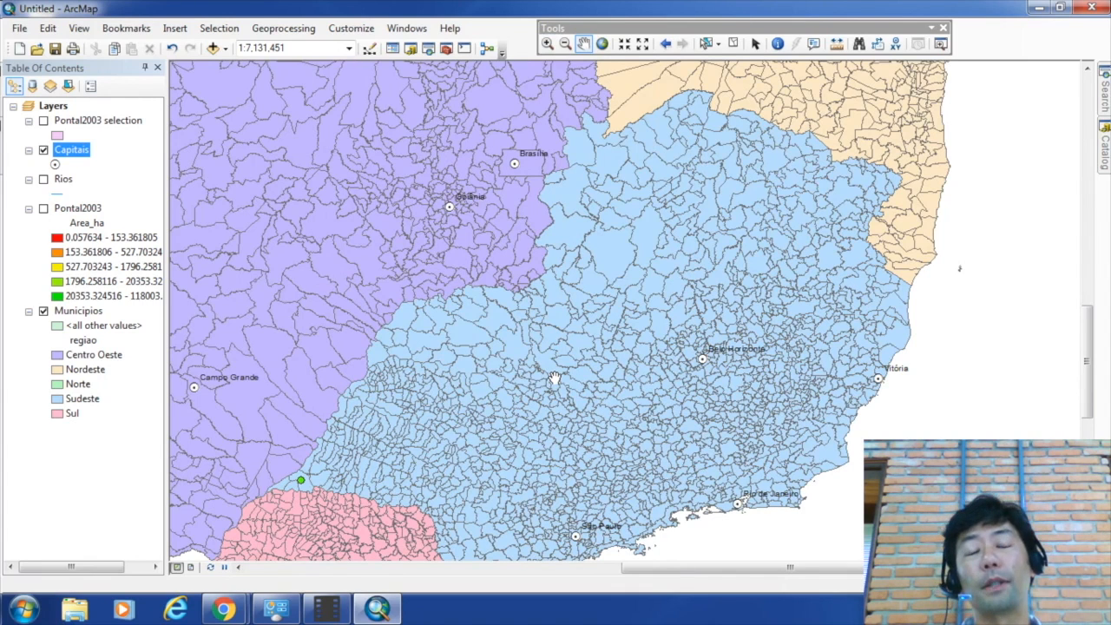
left_click_drag(454, 398, 538, 257)
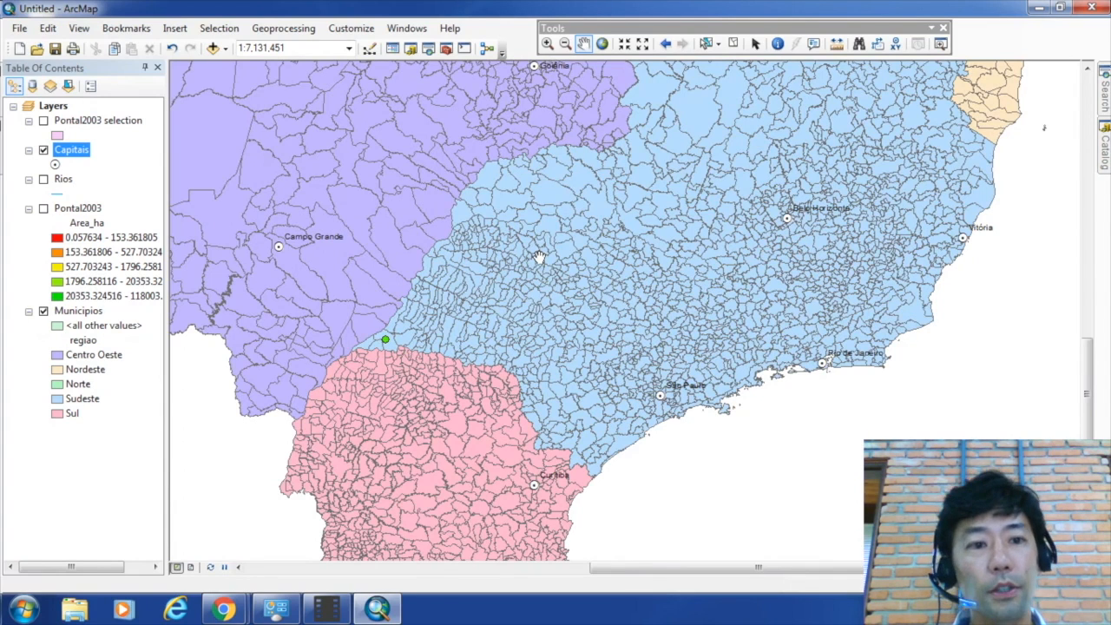
left_click_drag(602, 296, 703, 316)
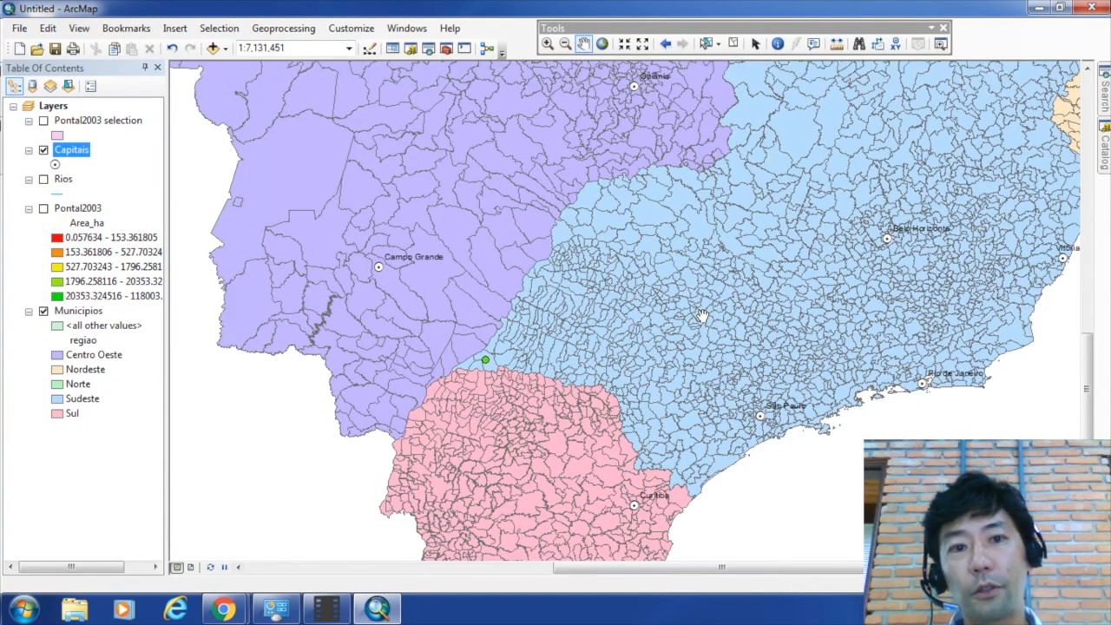
left_click_drag(647, 150, 583, 368)
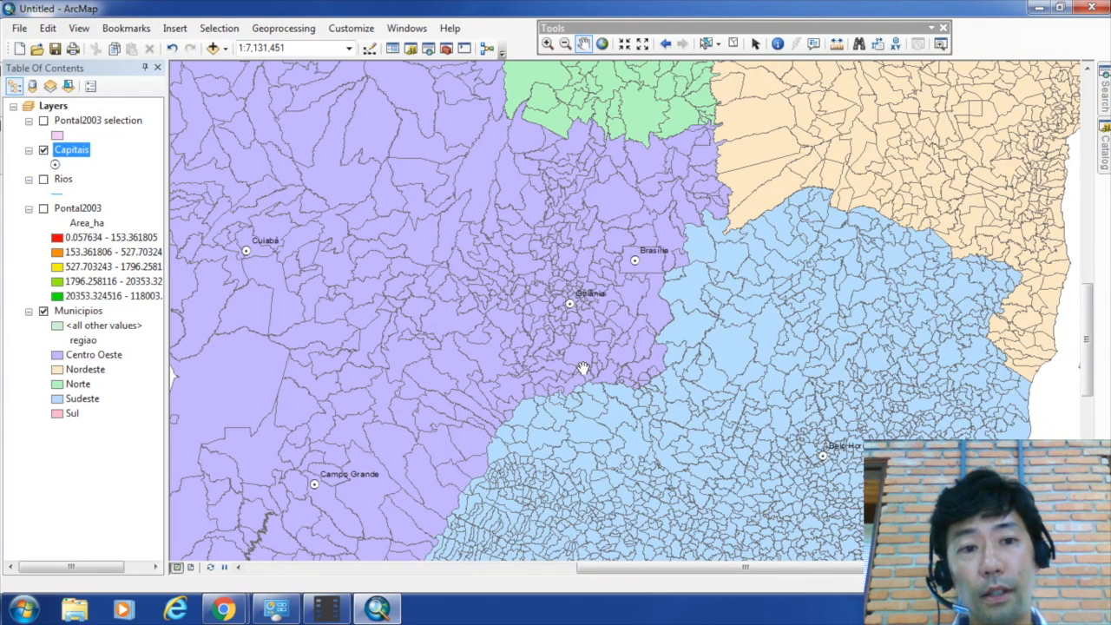
left_click_drag(468, 268, 482, 461)
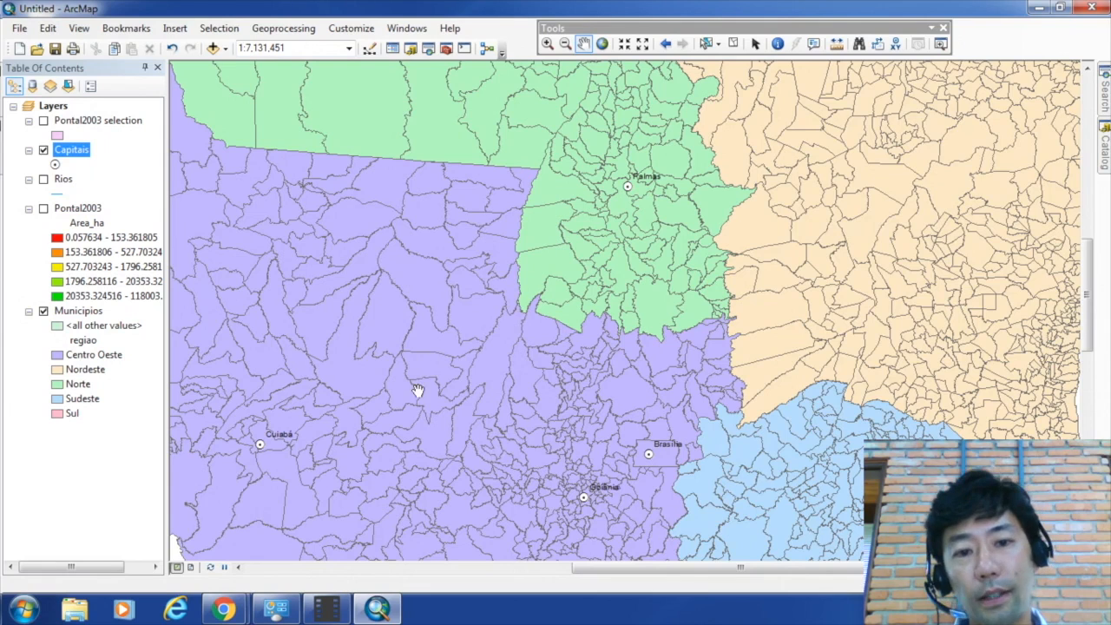
left_click_drag(457, 366, 315, 364)
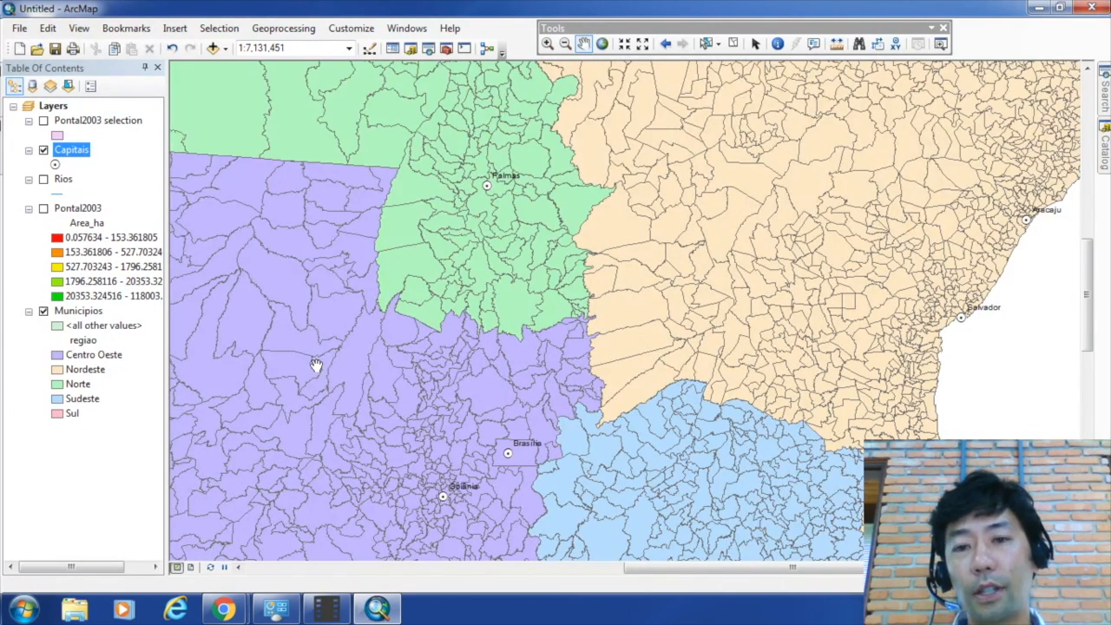
left_click(601, 47)
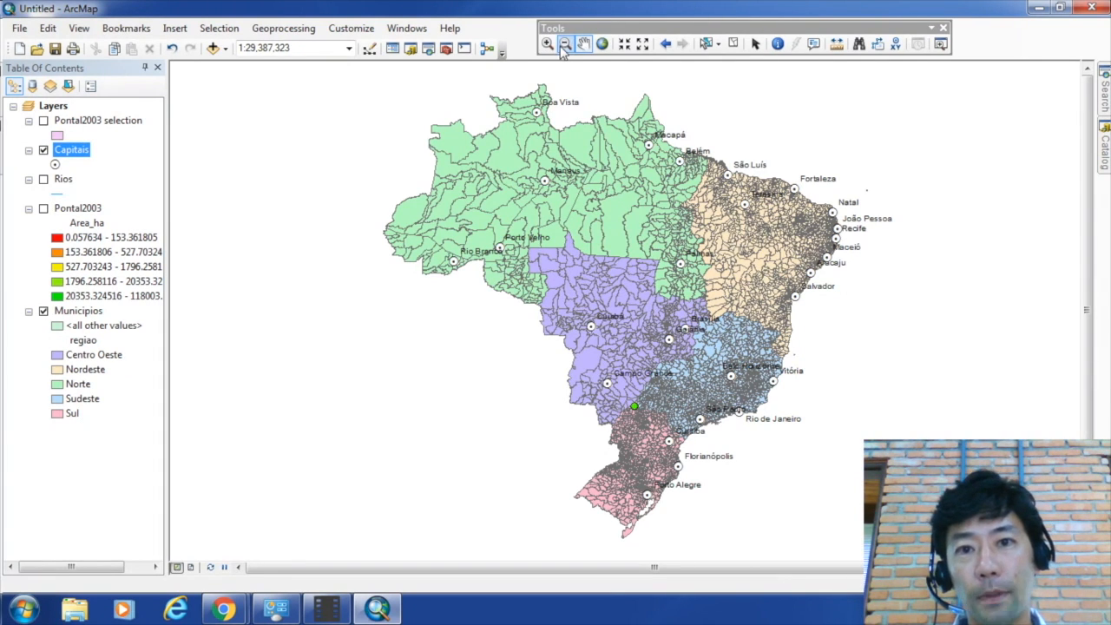
left_click_drag(699, 331, 563, 246)
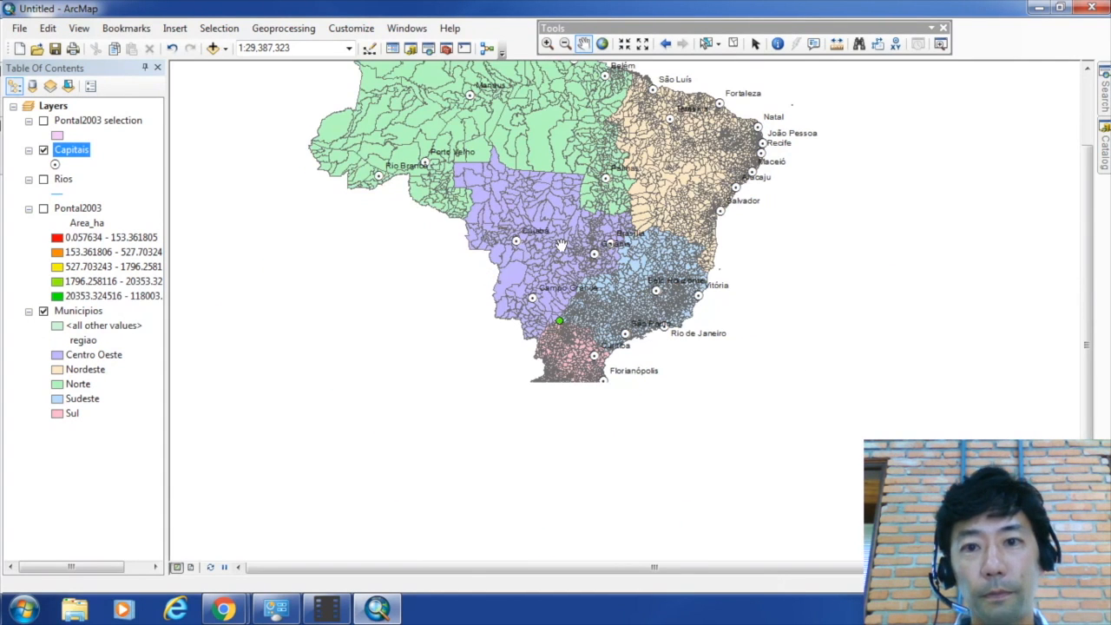
left_click_drag(620, 157, 587, 295)
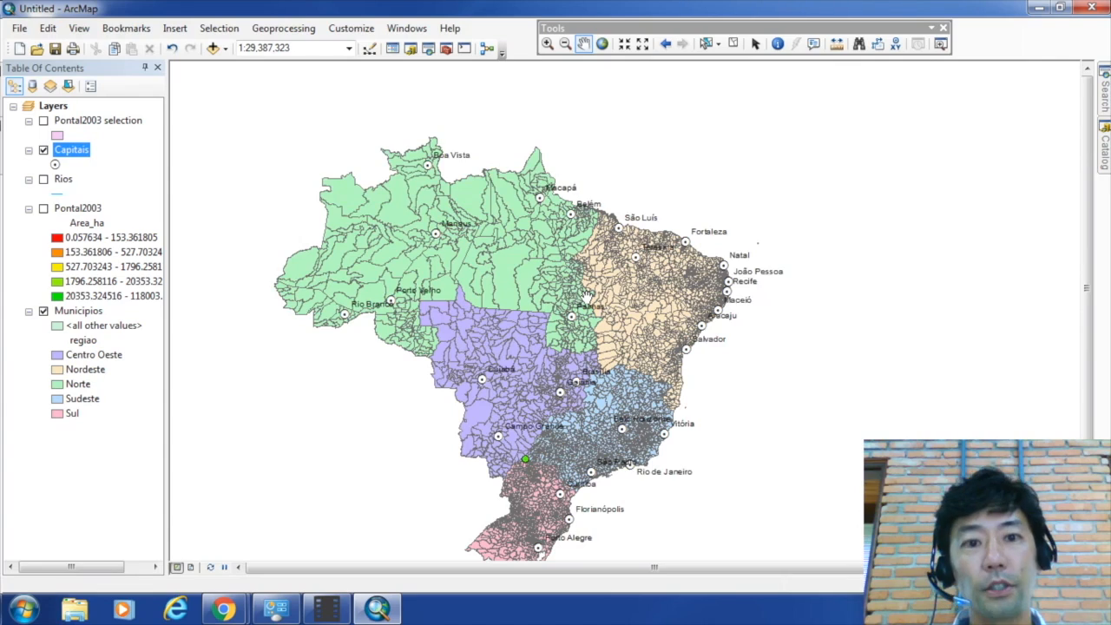